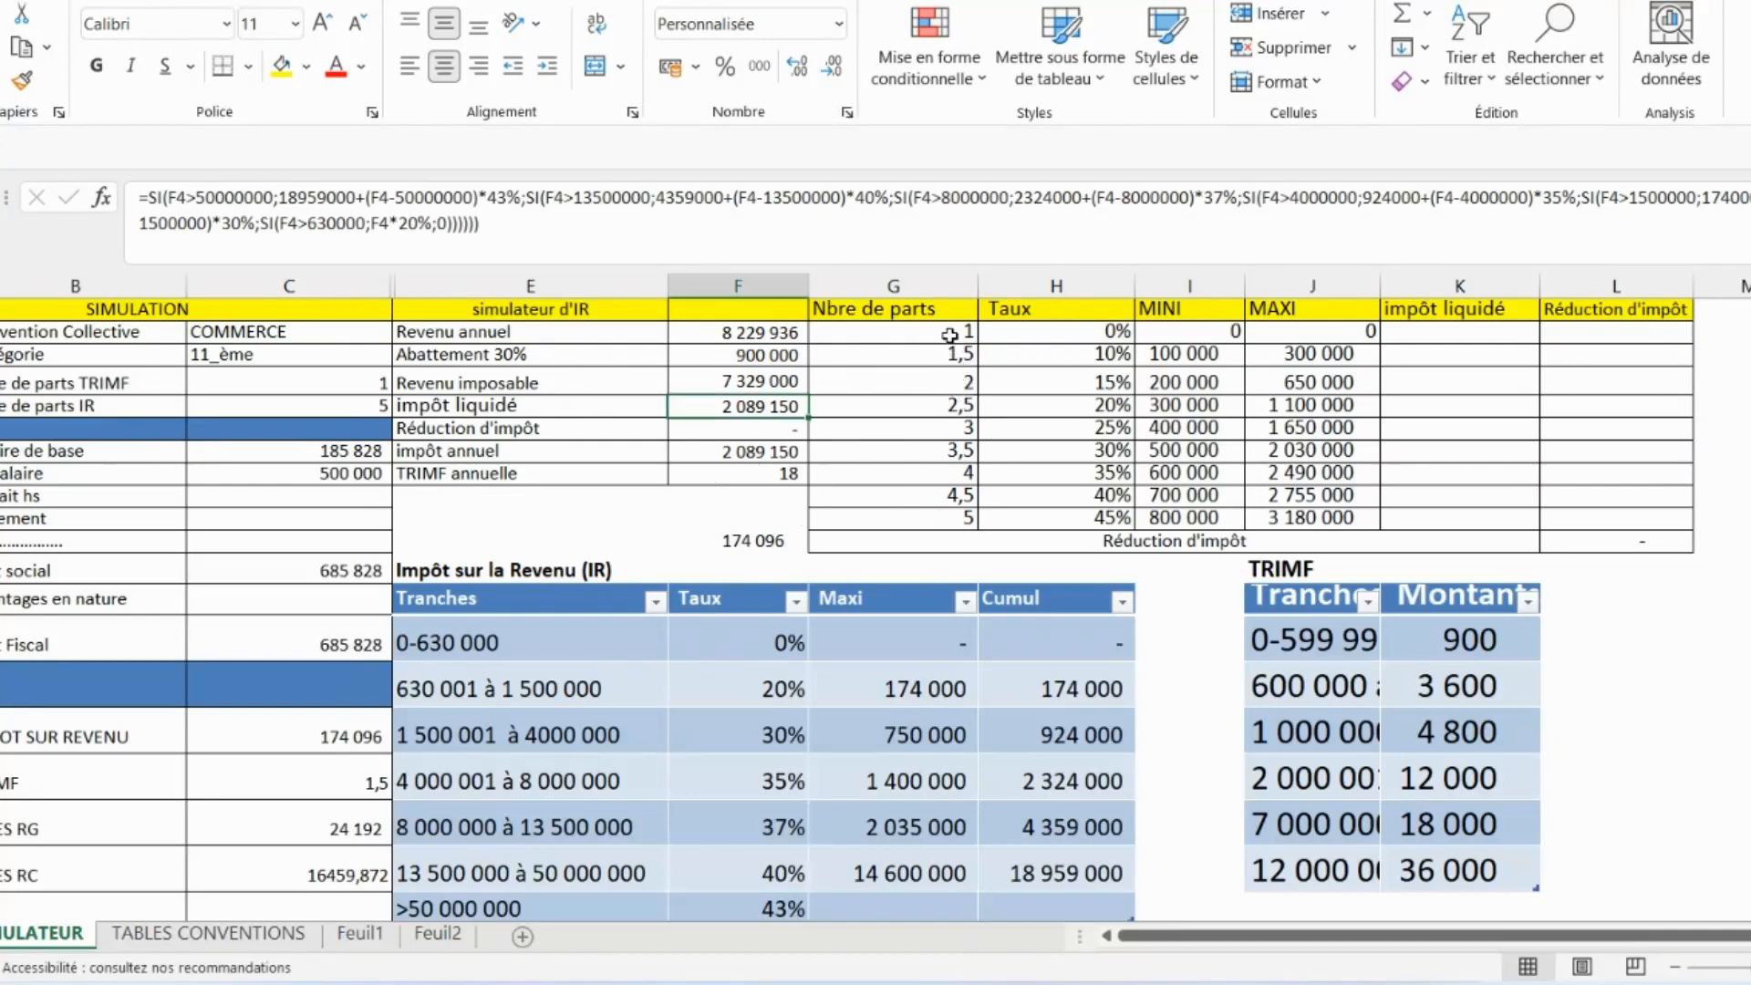
Examine the number of parts, rates, and MINI and MAXI amounts in the tax reduction table, columns G to J.
{"action": "left_click", "coordinate": [949, 334]}
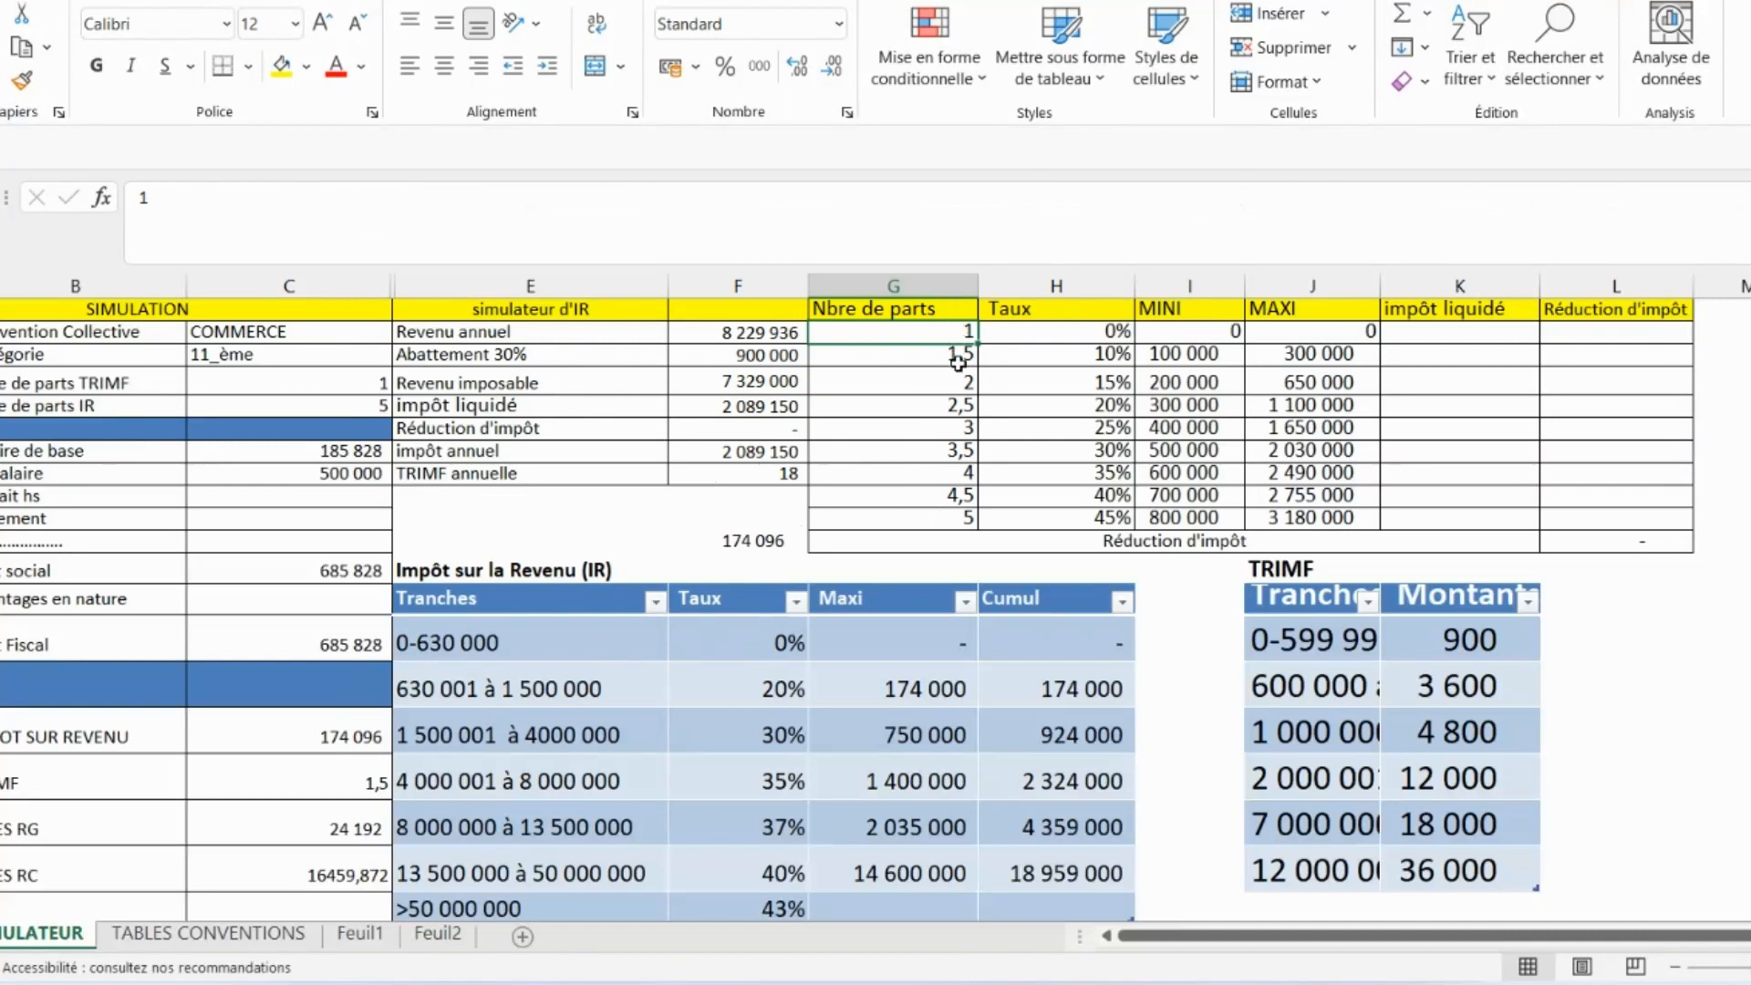
{"action": "left_click", "coordinate": [966, 515]}
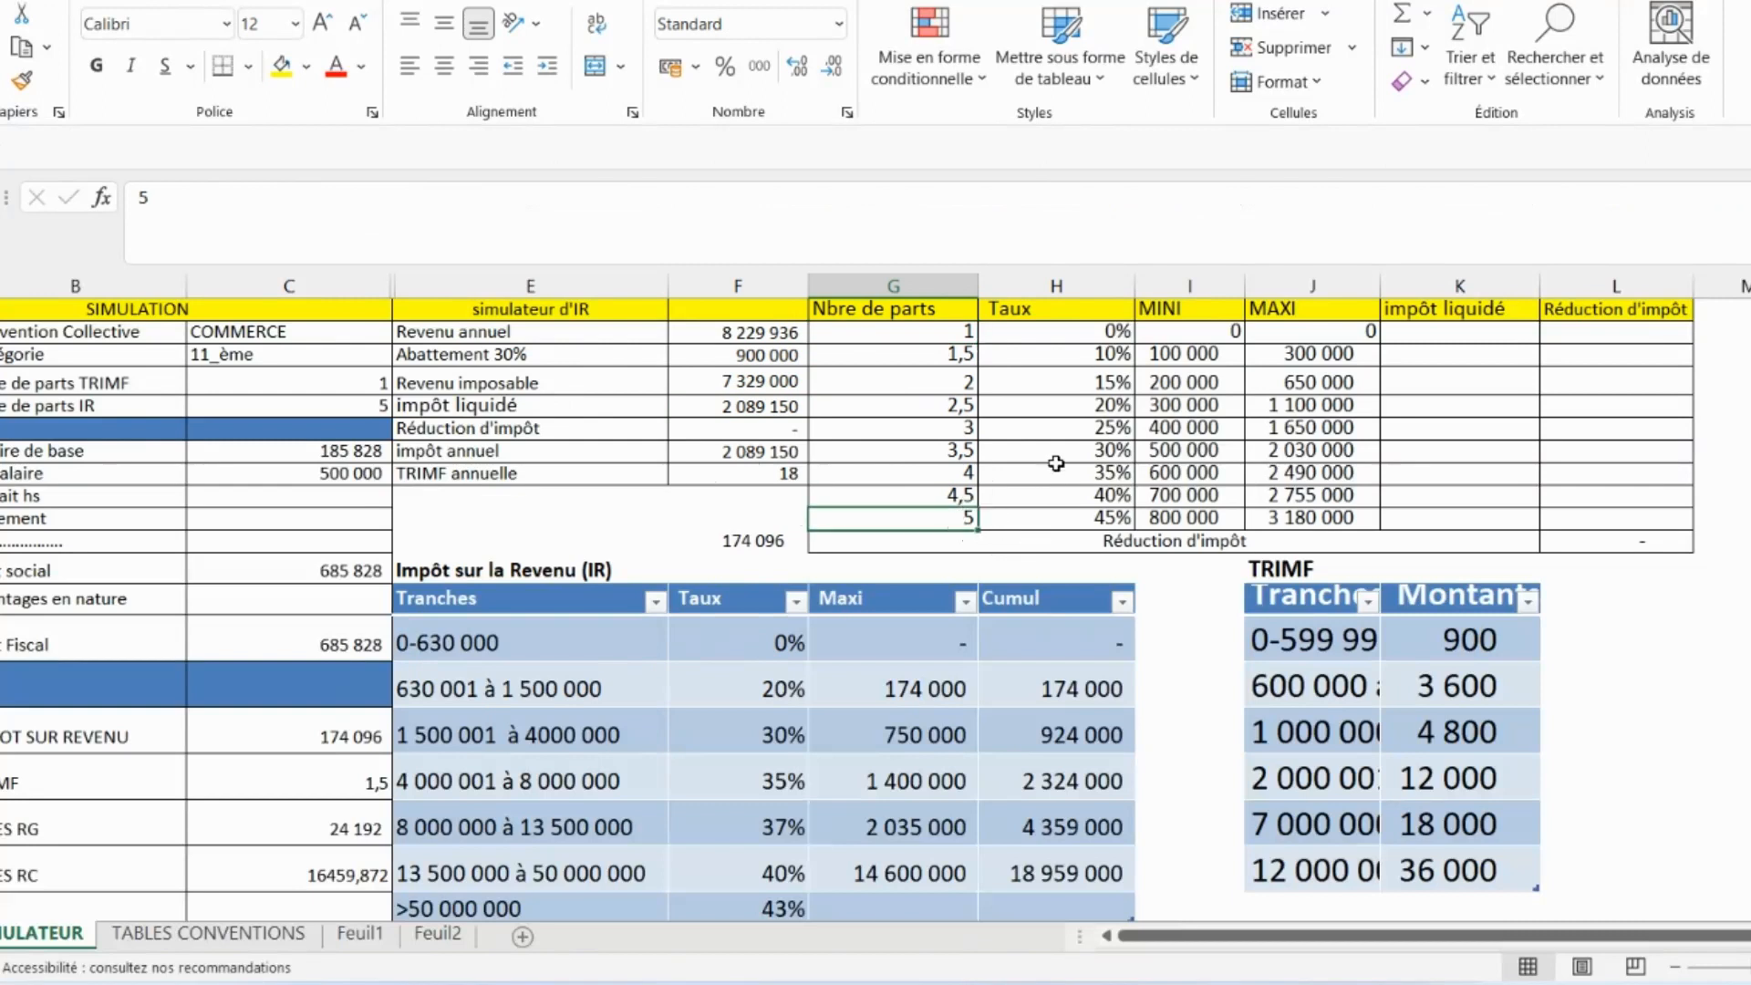
{"action": "left_click", "coordinate": [955, 401]}
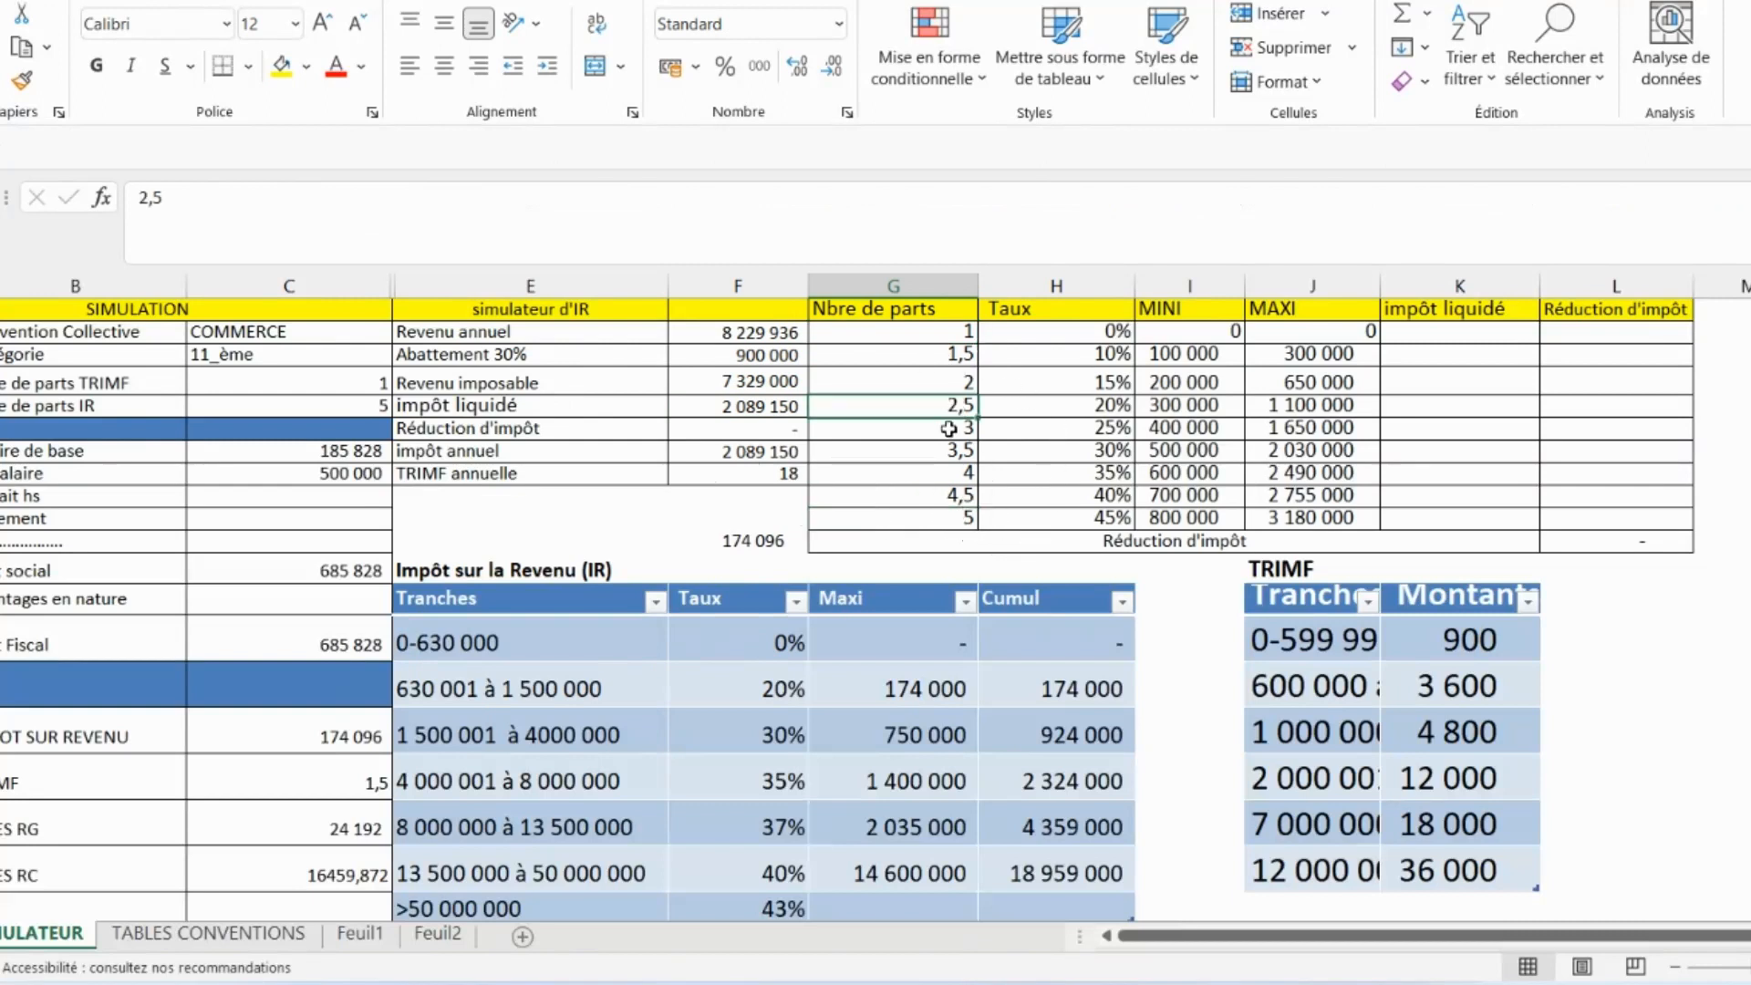
{"action": "left_click", "coordinate": [955, 493]}
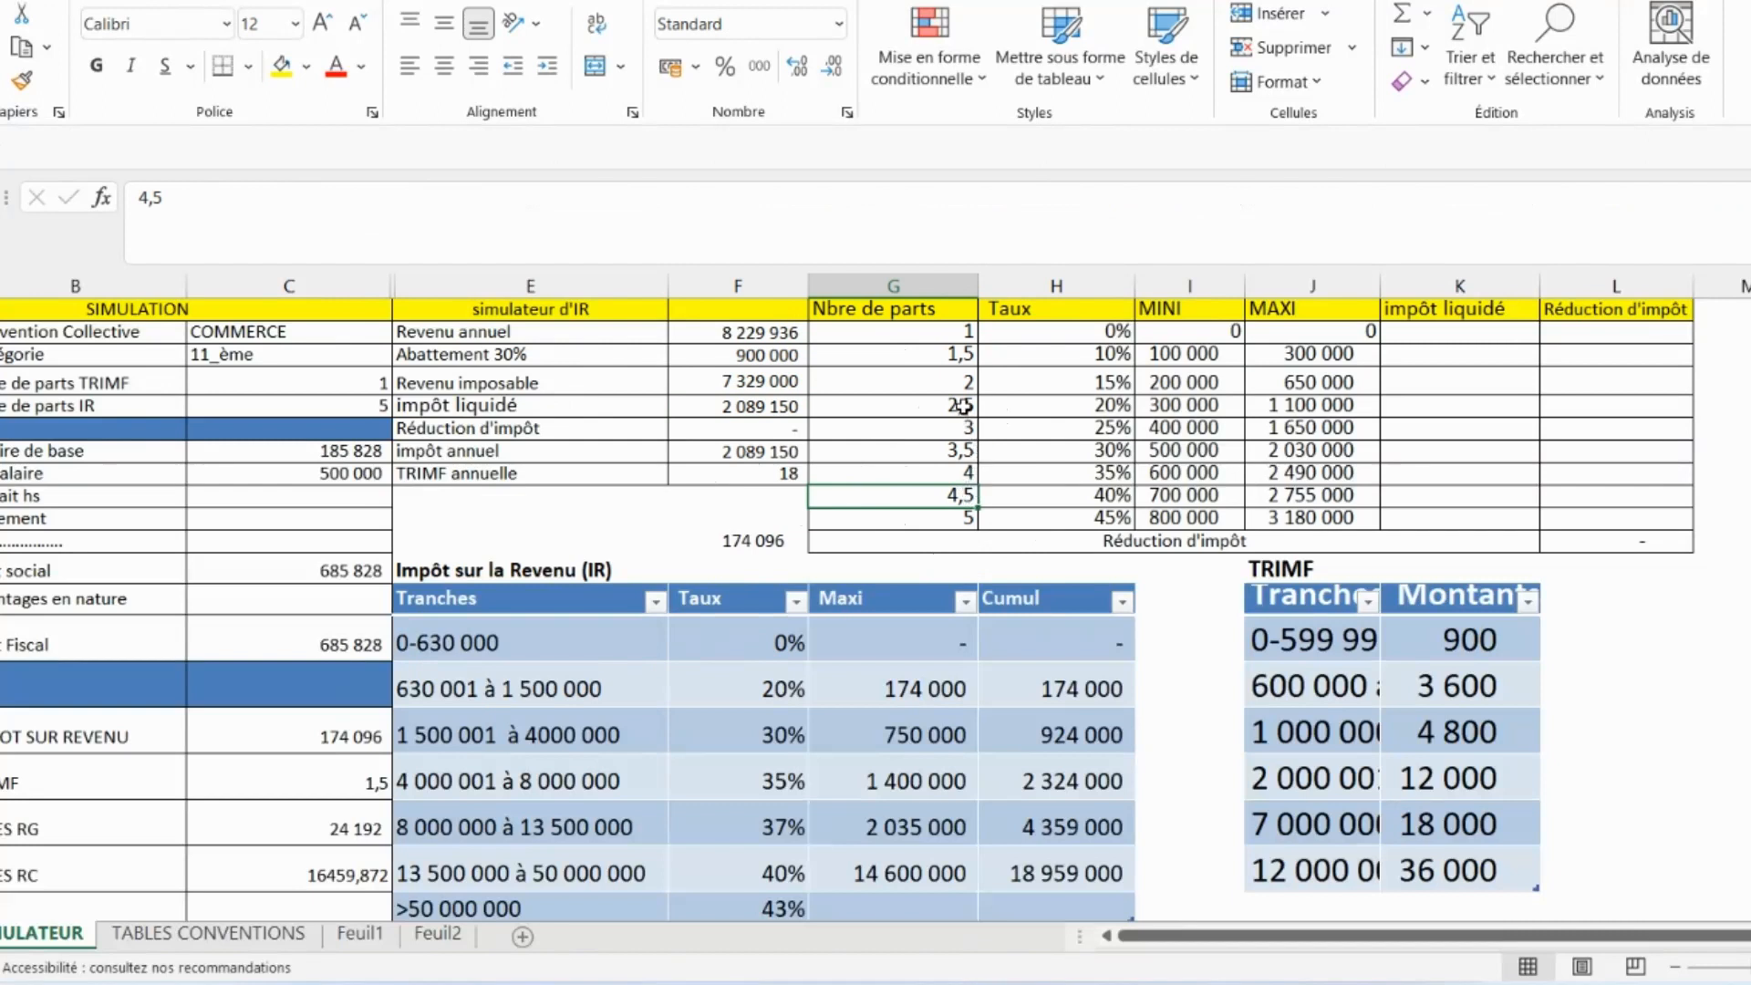
{"action": "left_click", "coordinate": [934, 362]}
{"action": "left_click", "coordinate": [930, 479]}
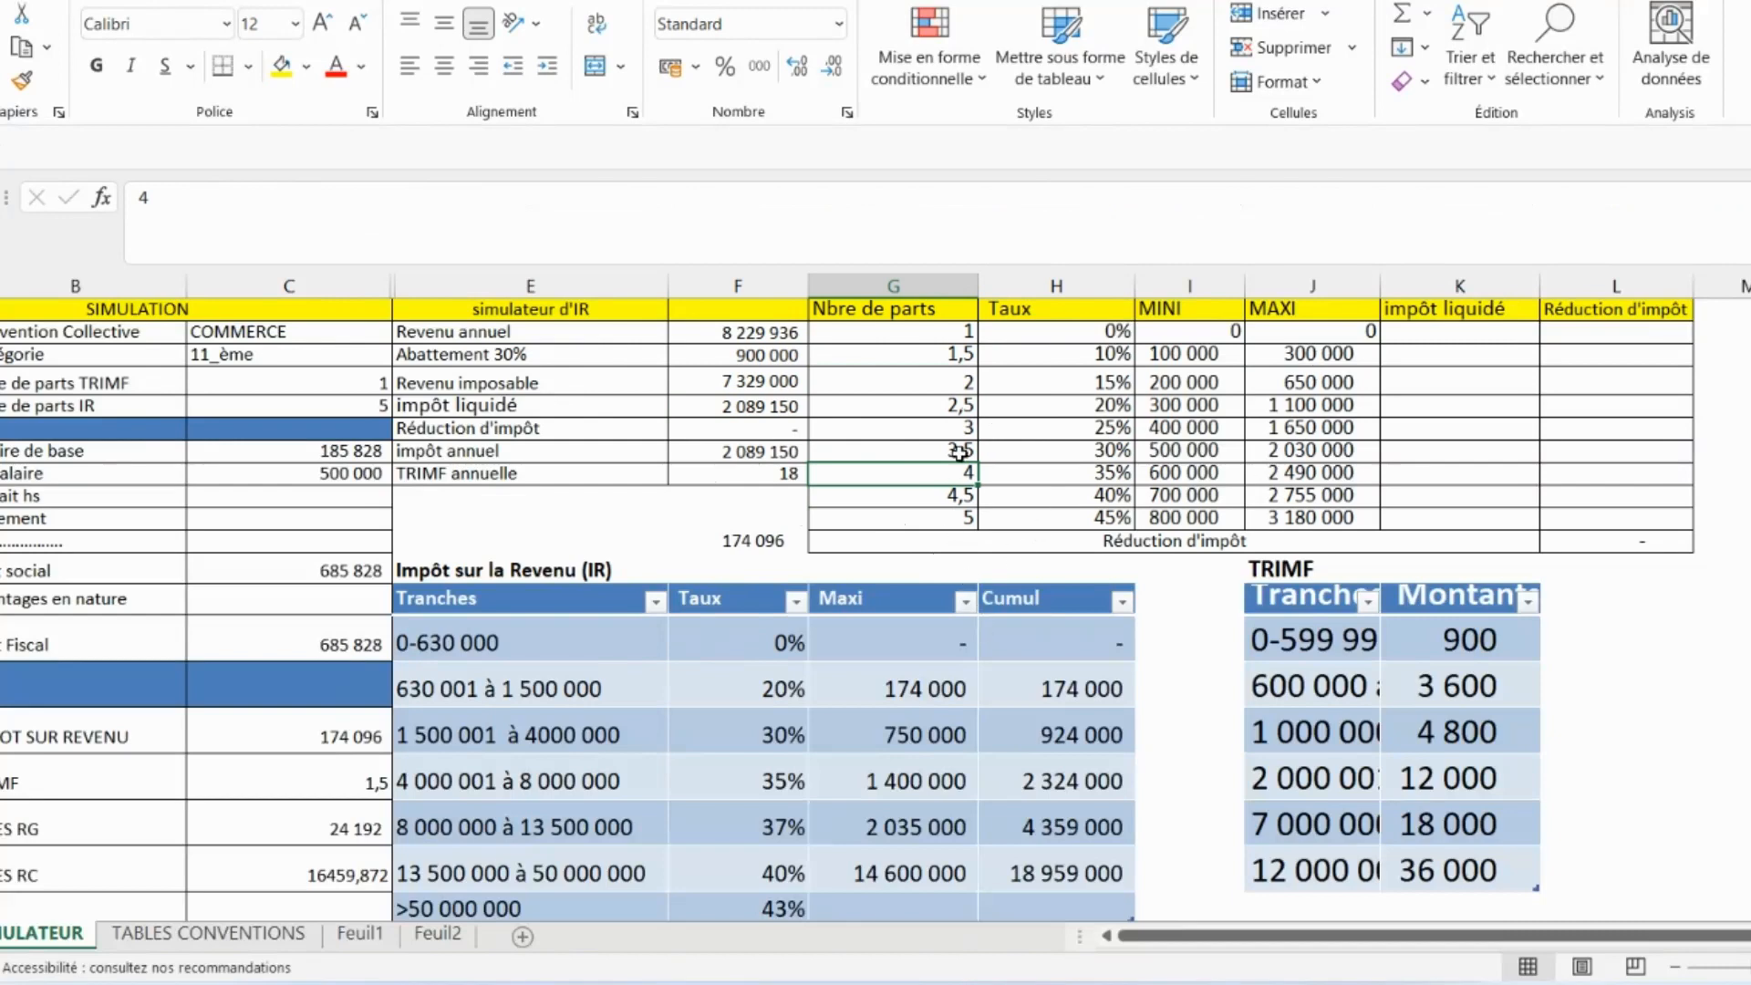
{"action": "left_click", "coordinate": [1100, 329]}
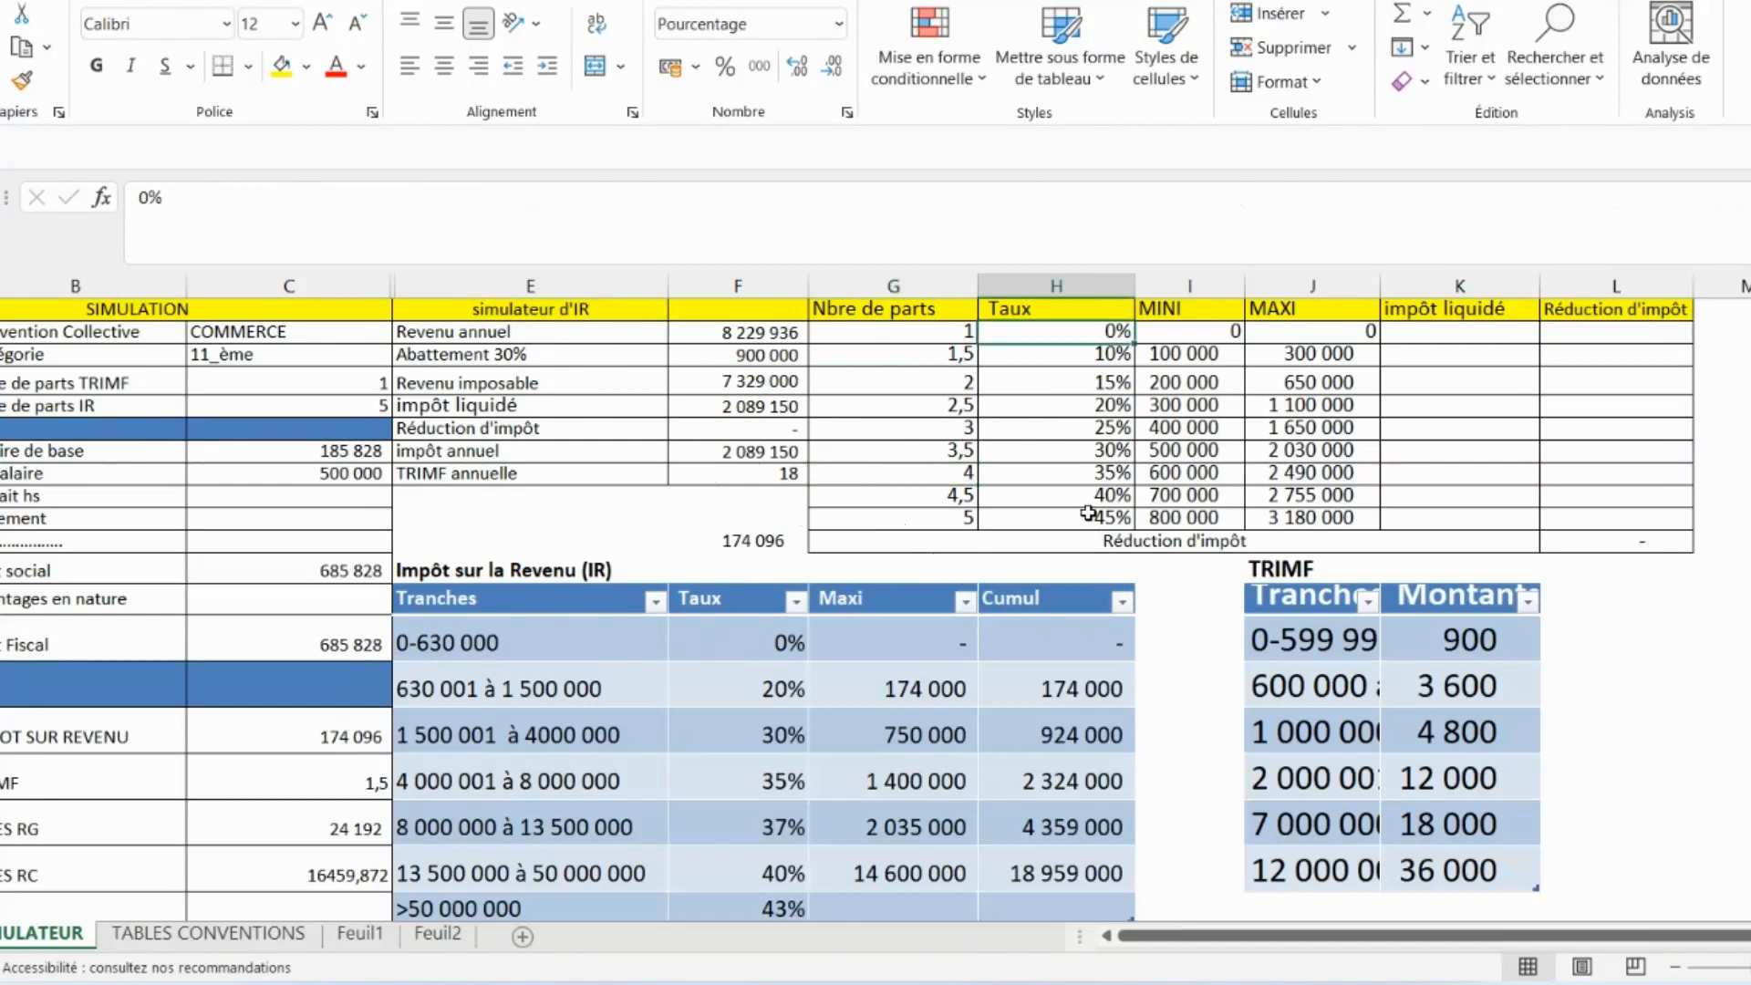
{"action": "left_click_drag", "start_coordinate": [1088, 515], "coordinate": [1076, 331]}
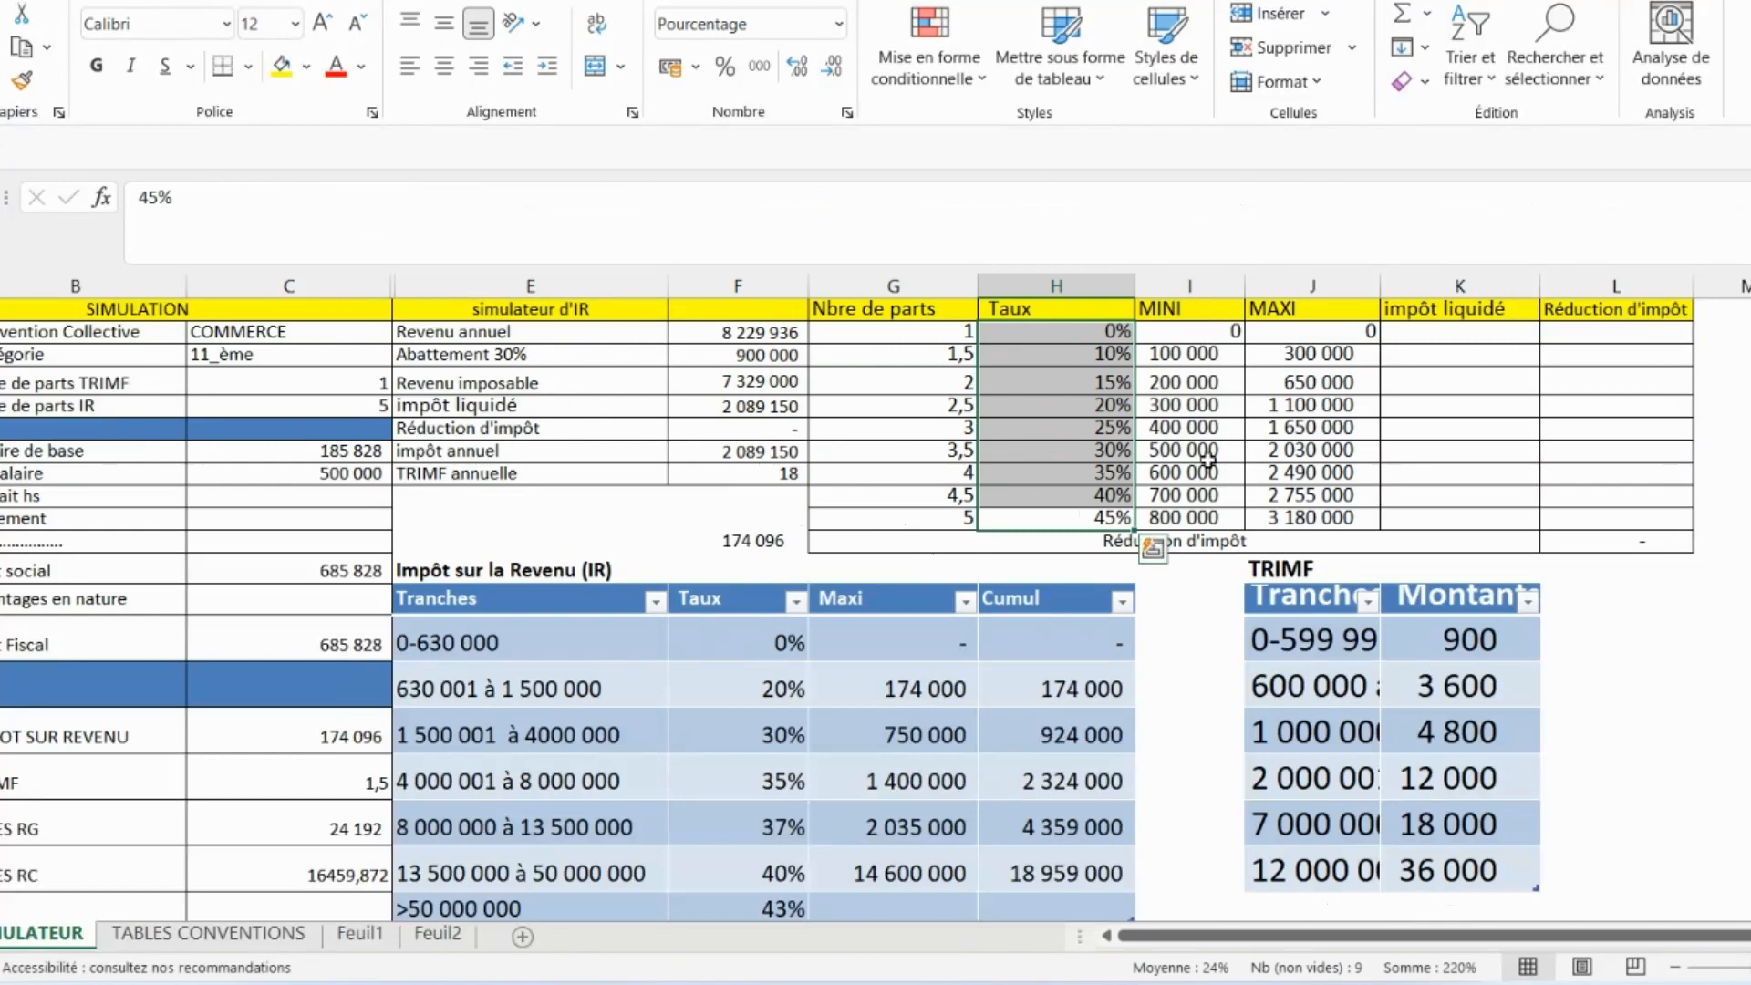
{"action": "left_click", "coordinate": [1090, 331]}
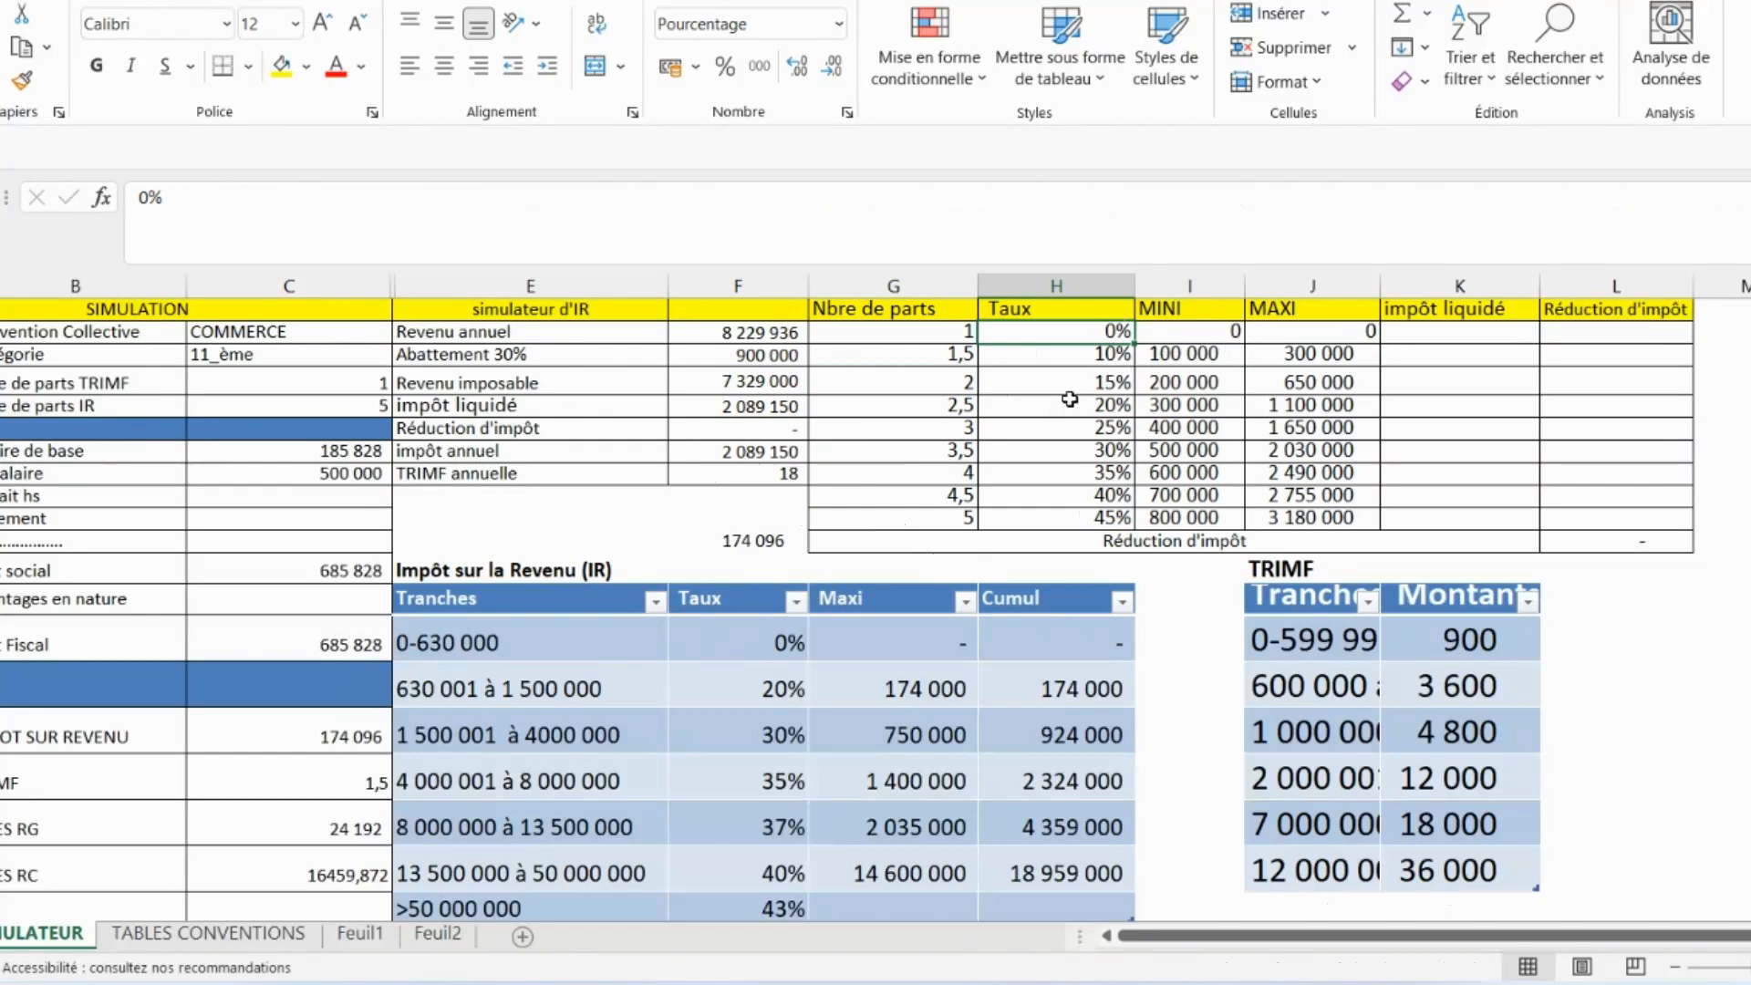
{"action": "left_click", "coordinate": [1124, 362]}
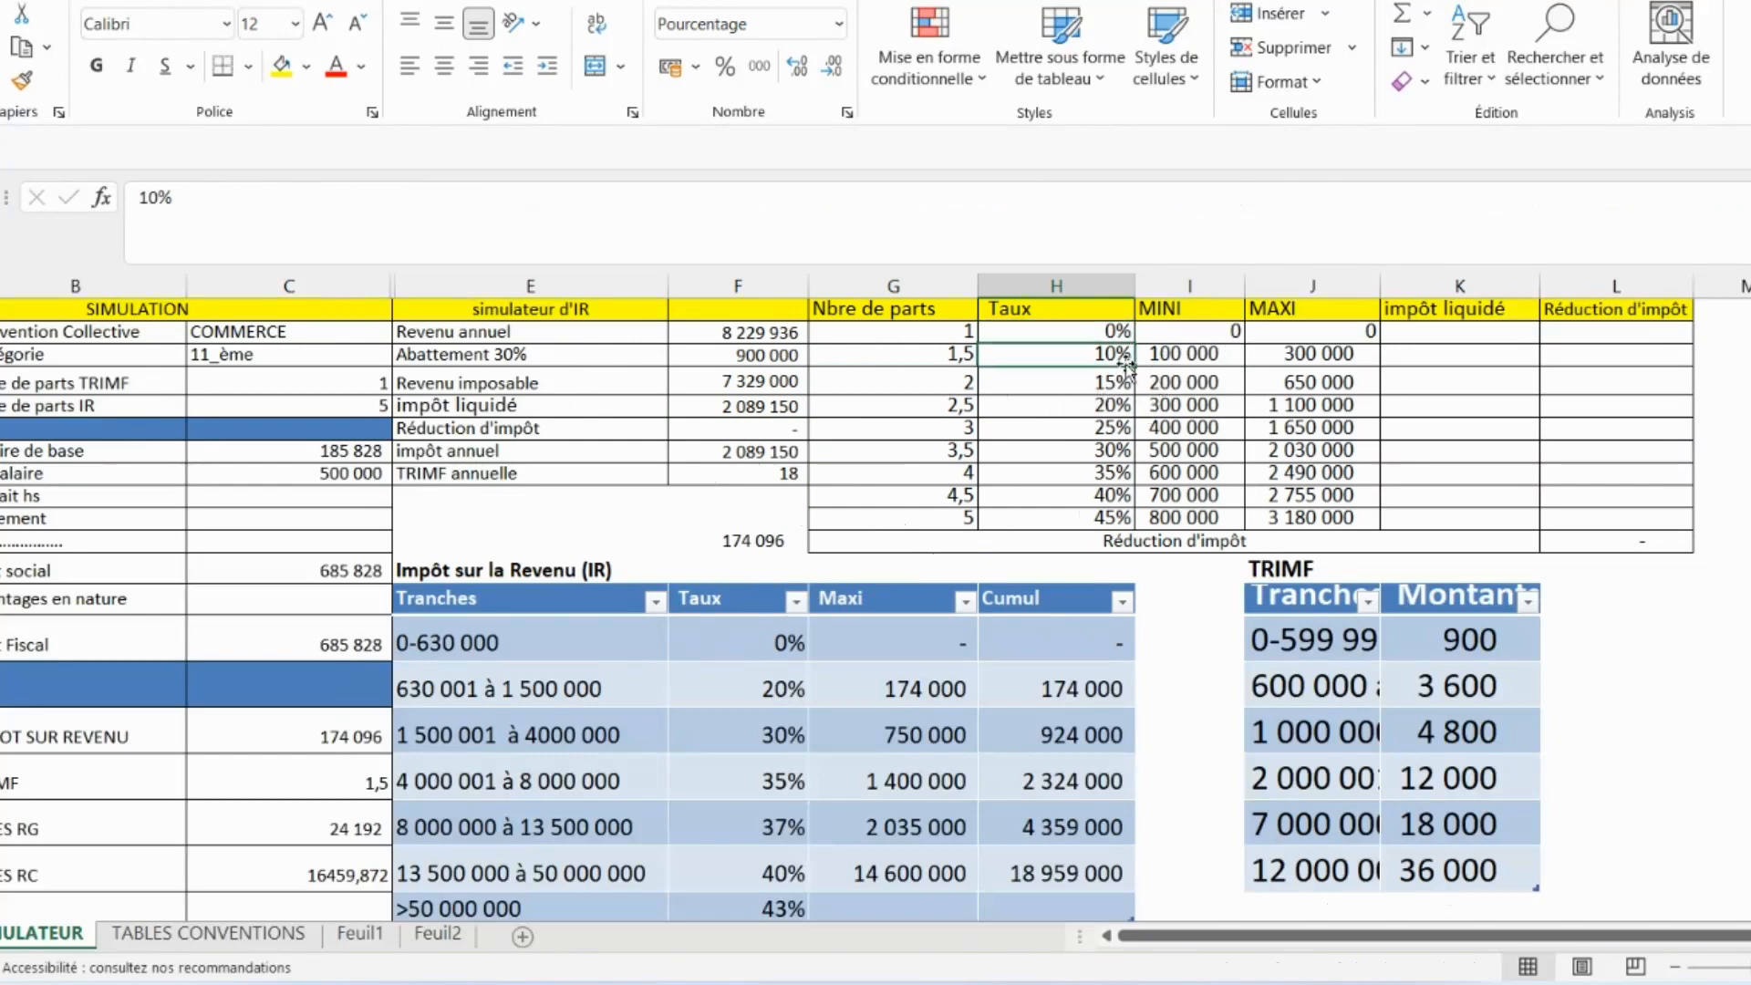
{"action": "left_click", "coordinate": [1110, 517]}
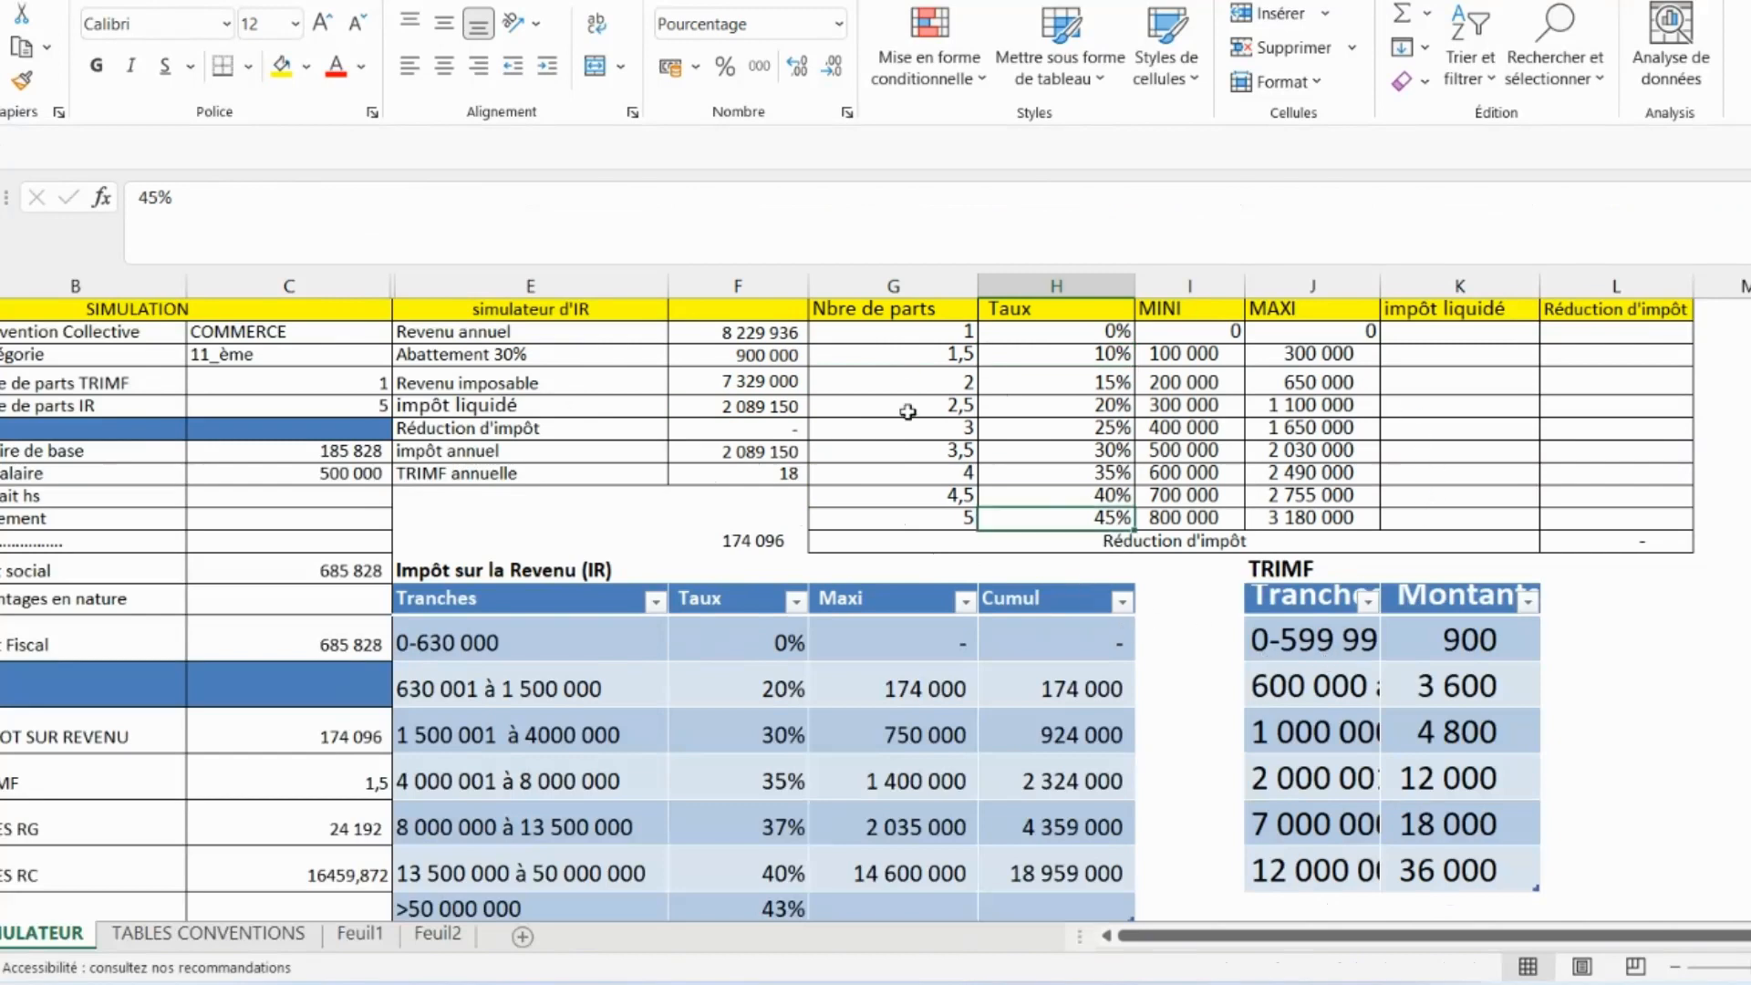
{"action": "left_click", "coordinate": [1207, 357]}
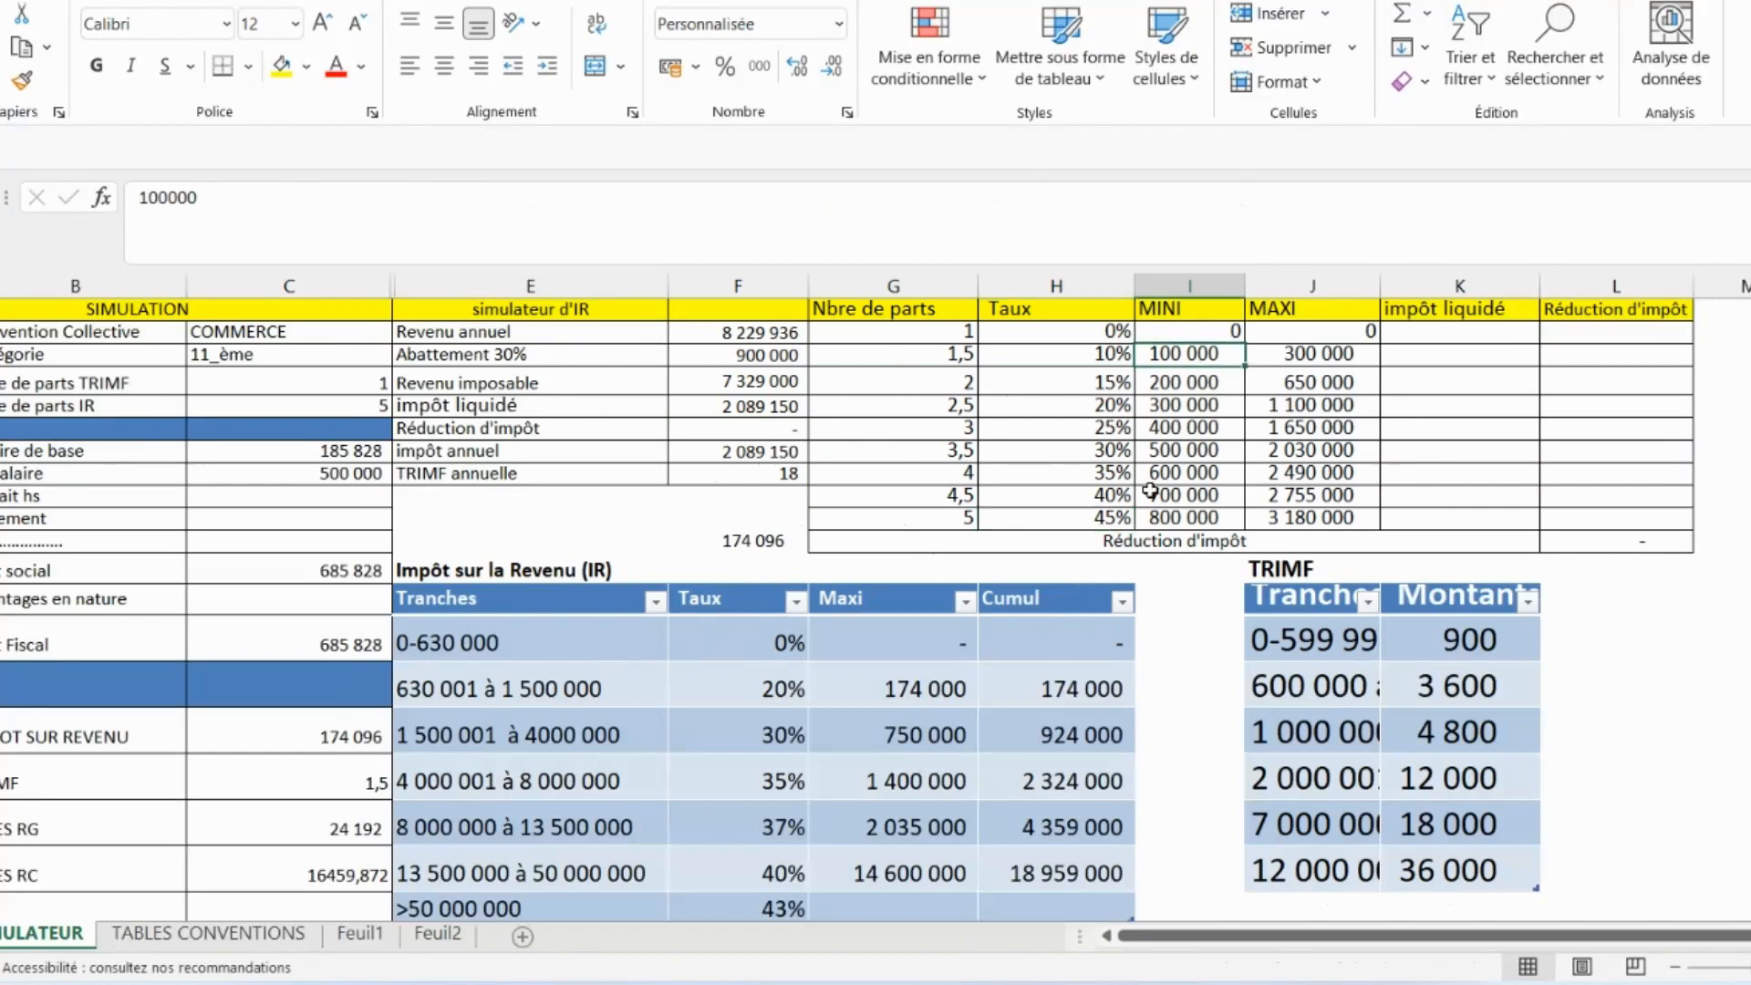
{"action": "left_click", "coordinate": [1308, 527]}
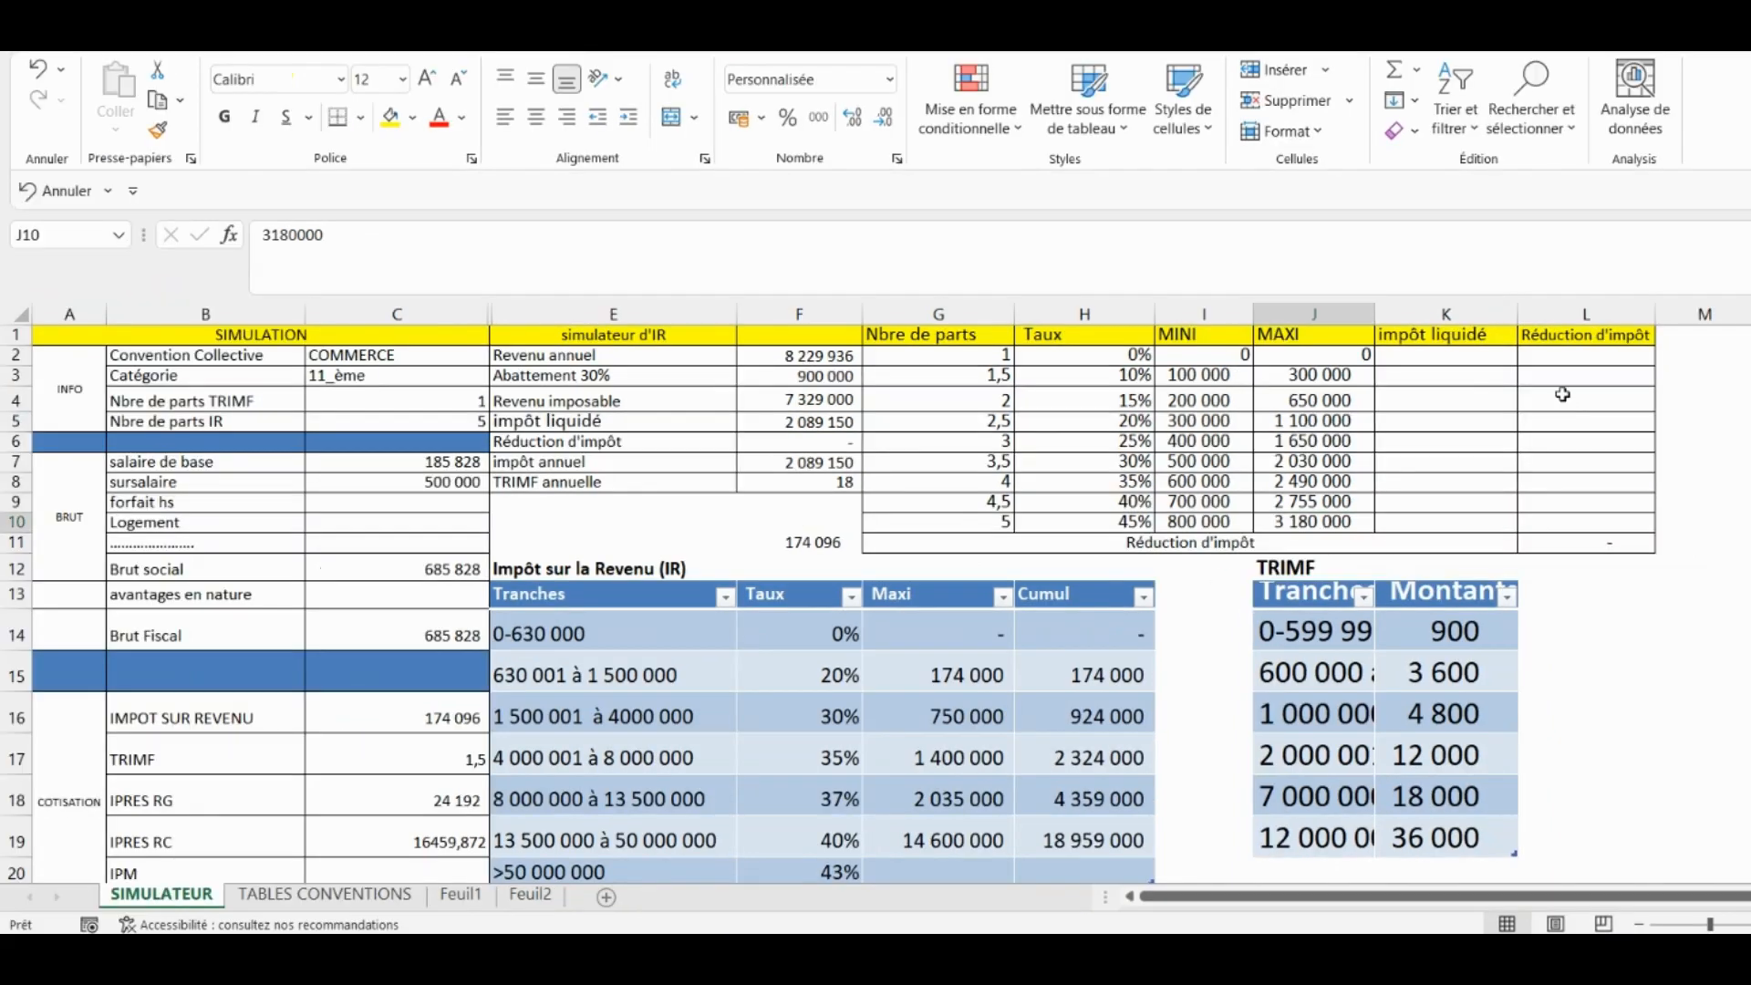
Examine the impôt liquidé and Réduction d'impôt columns of the tax reduction table.
{"action": "left_click", "coordinate": [1565, 370]}
{"action": "left_click", "coordinate": [1564, 337]}
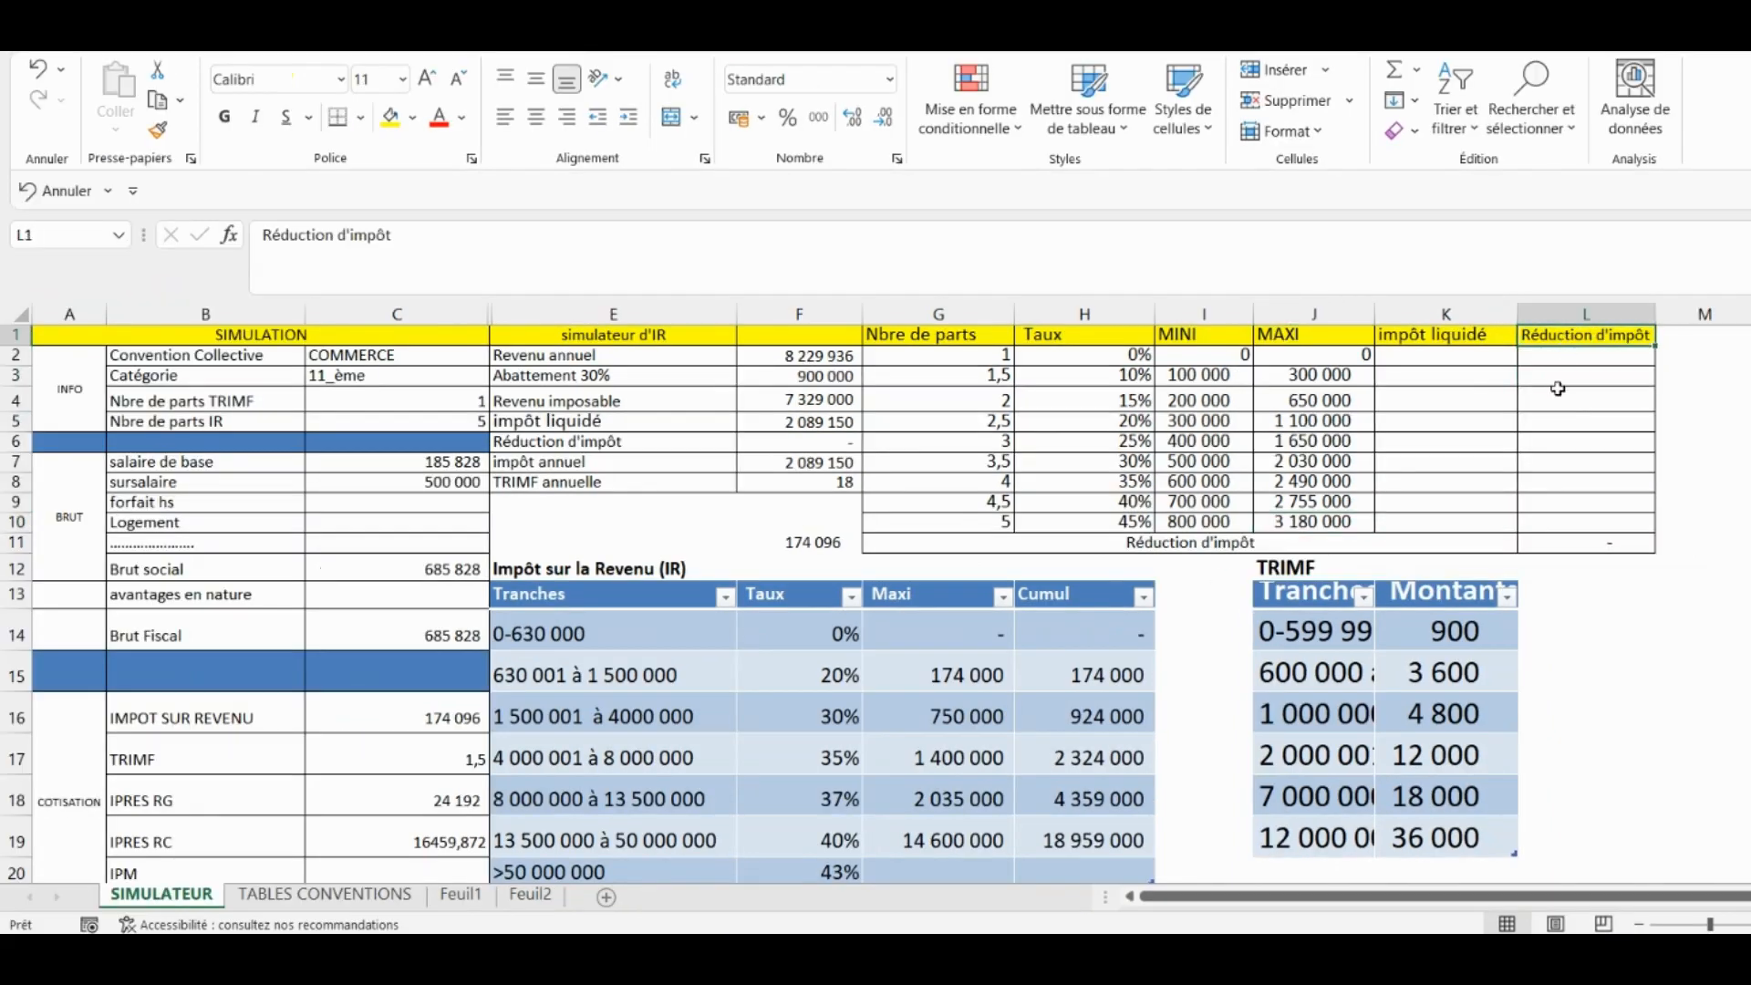
{"action": "left_click", "coordinate": [1563, 359]}
{"action": "left_click", "coordinate": [1483, 401]}
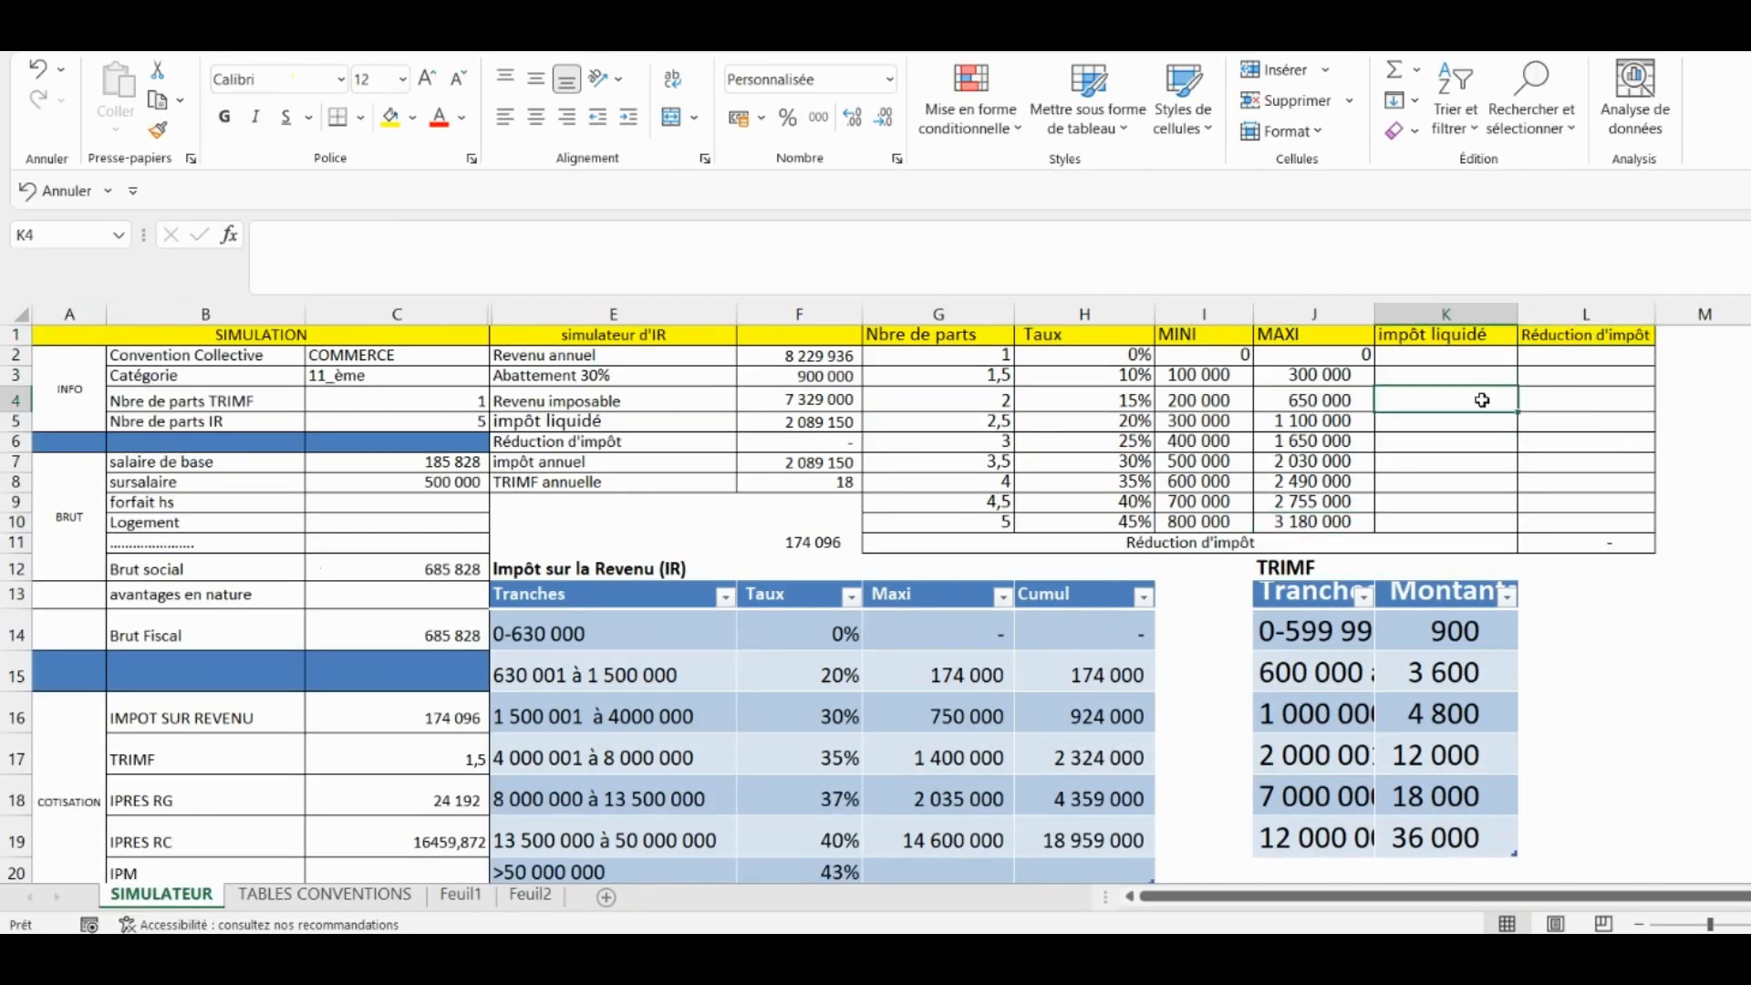
{"action": "left_click", "coordinate": [1400, 469]}
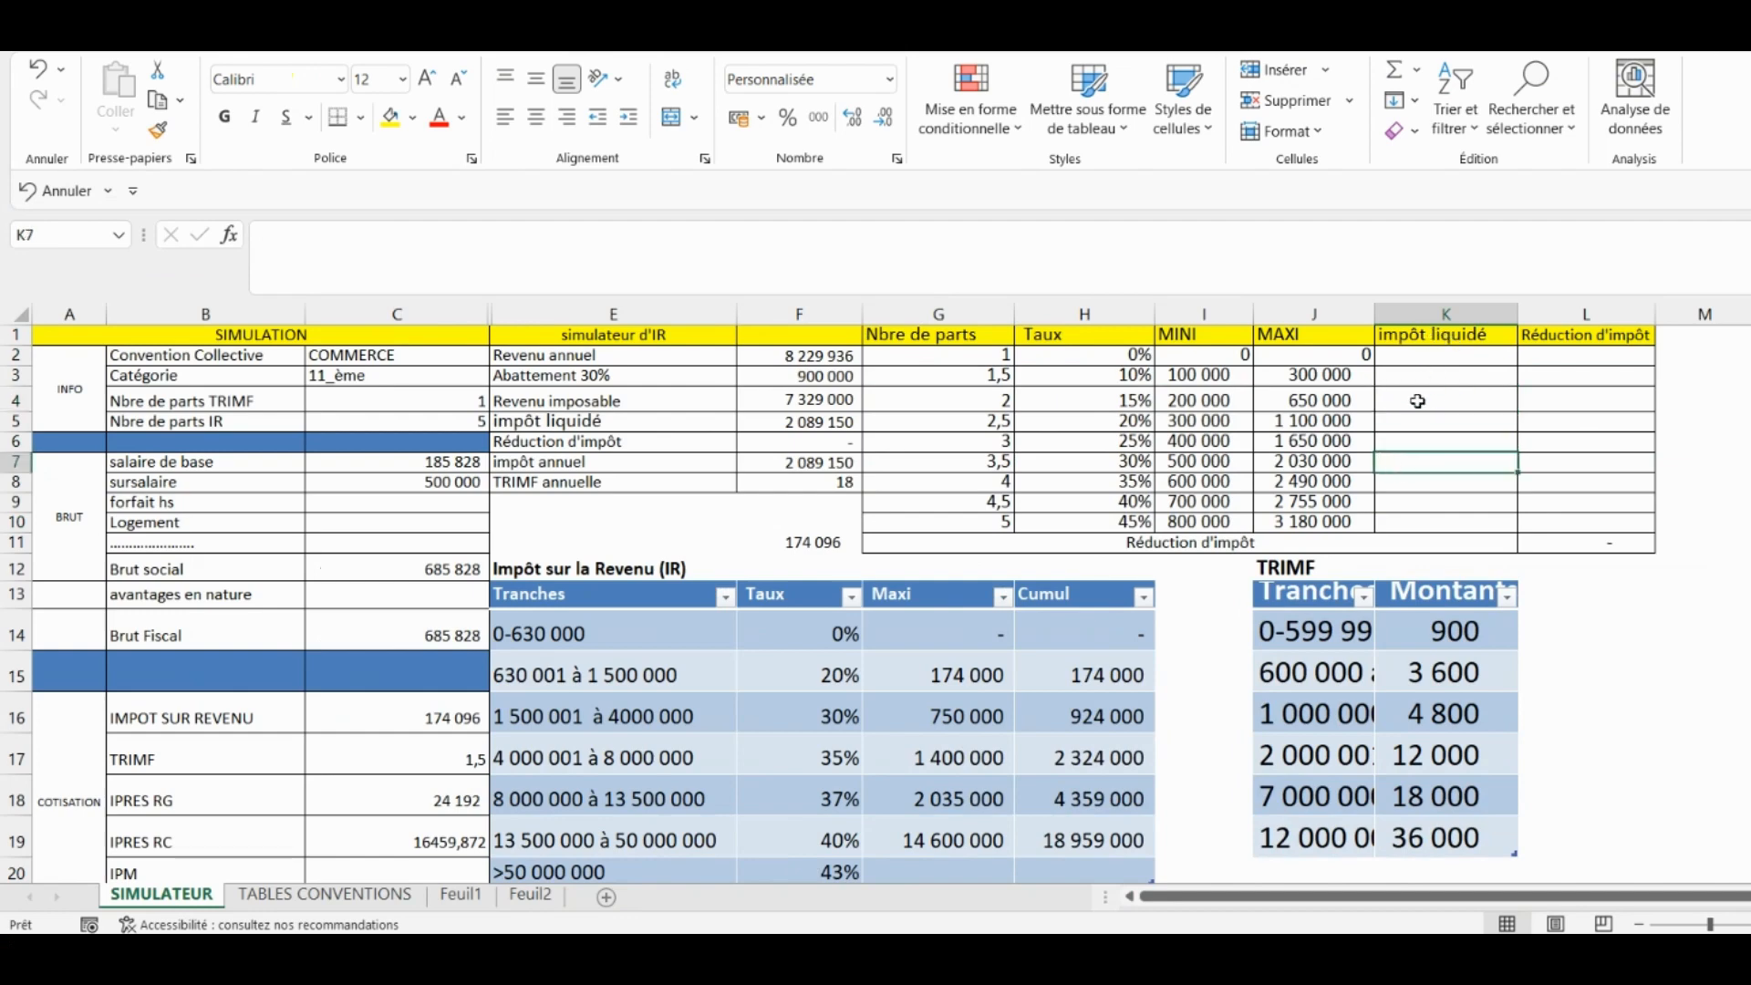
{"action": "left_click", "coordinate": [1424, 345]}
{"action": "left_click", "coordinate": [1420, 441]}
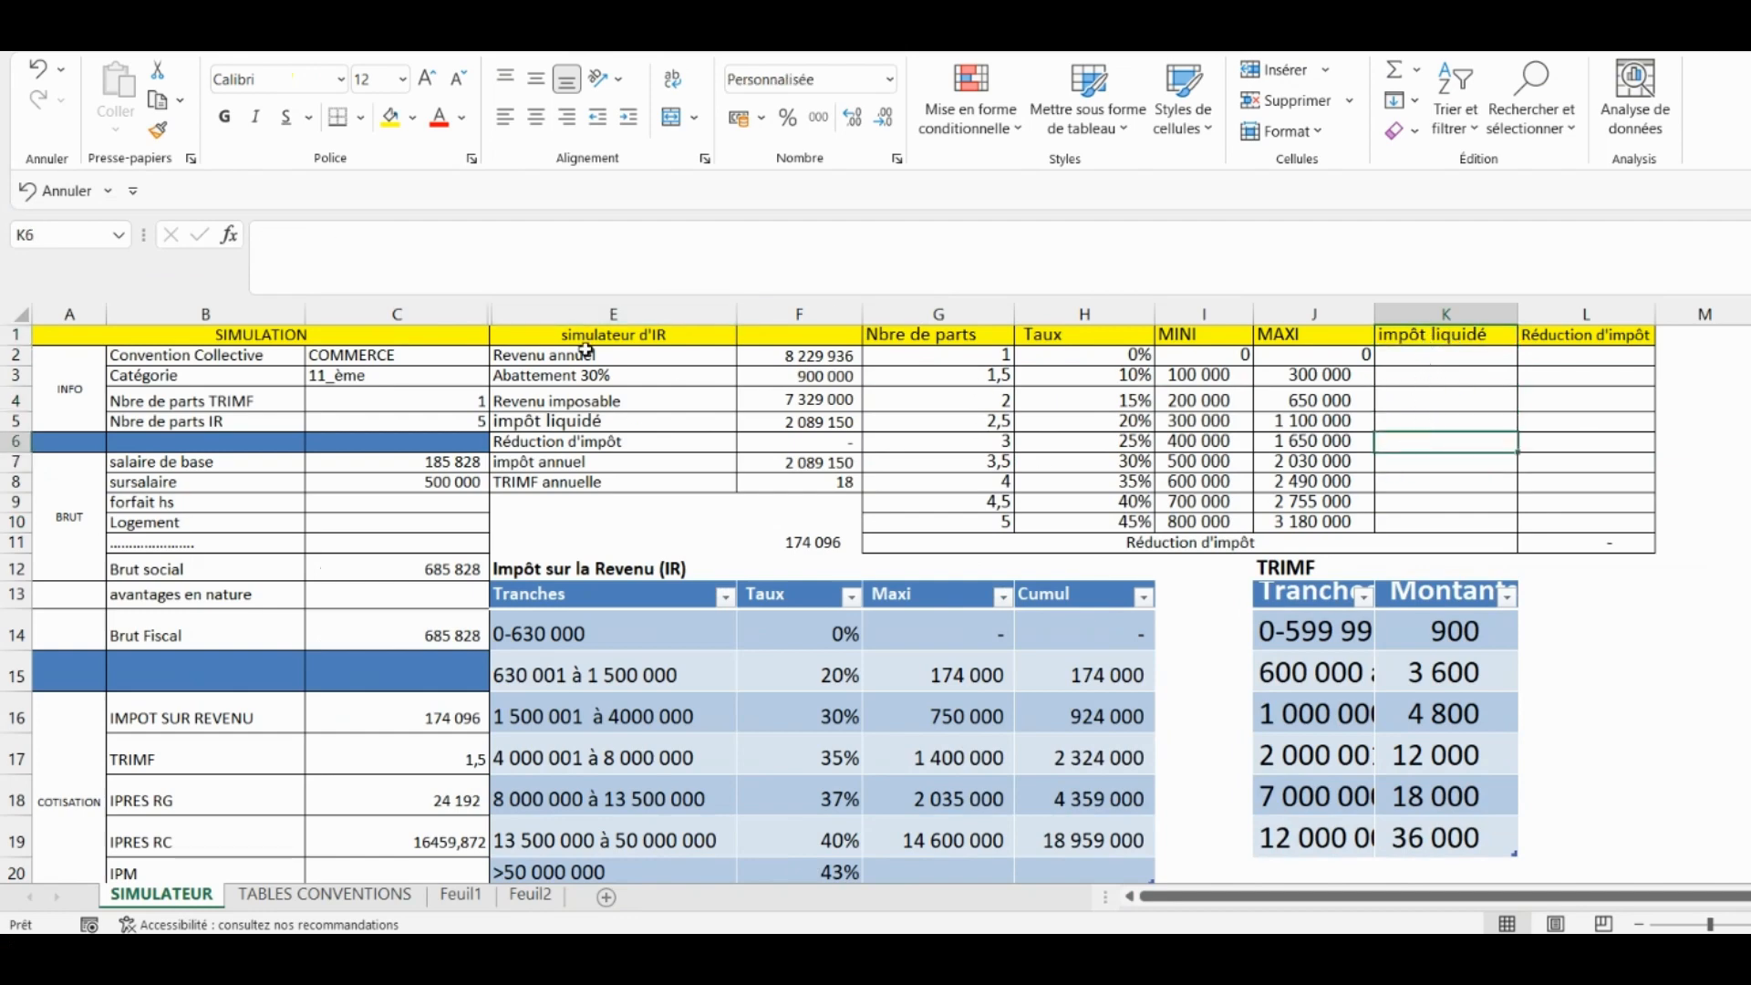
Enter the absolute reference =$F$5 in K2 and fill it down the impôt liquidé column to K10.
{"action": "left_click", "coordinate": [1413, 359]}
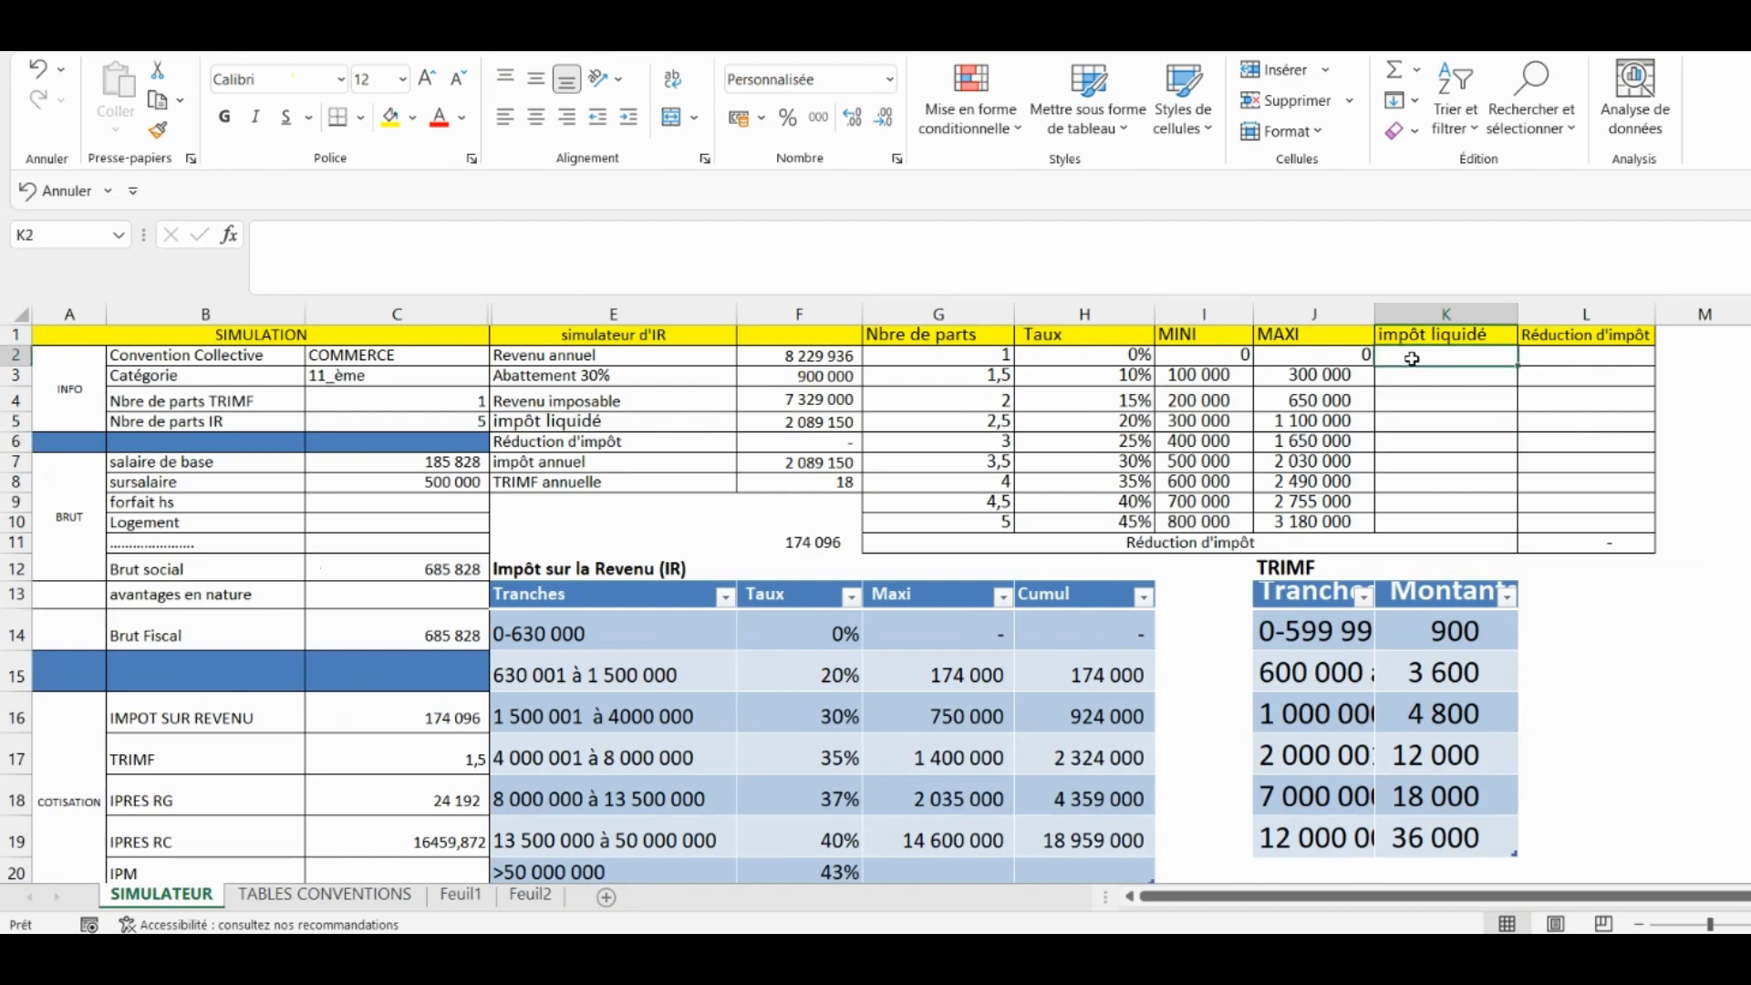
{"action": "type", "text": "="}
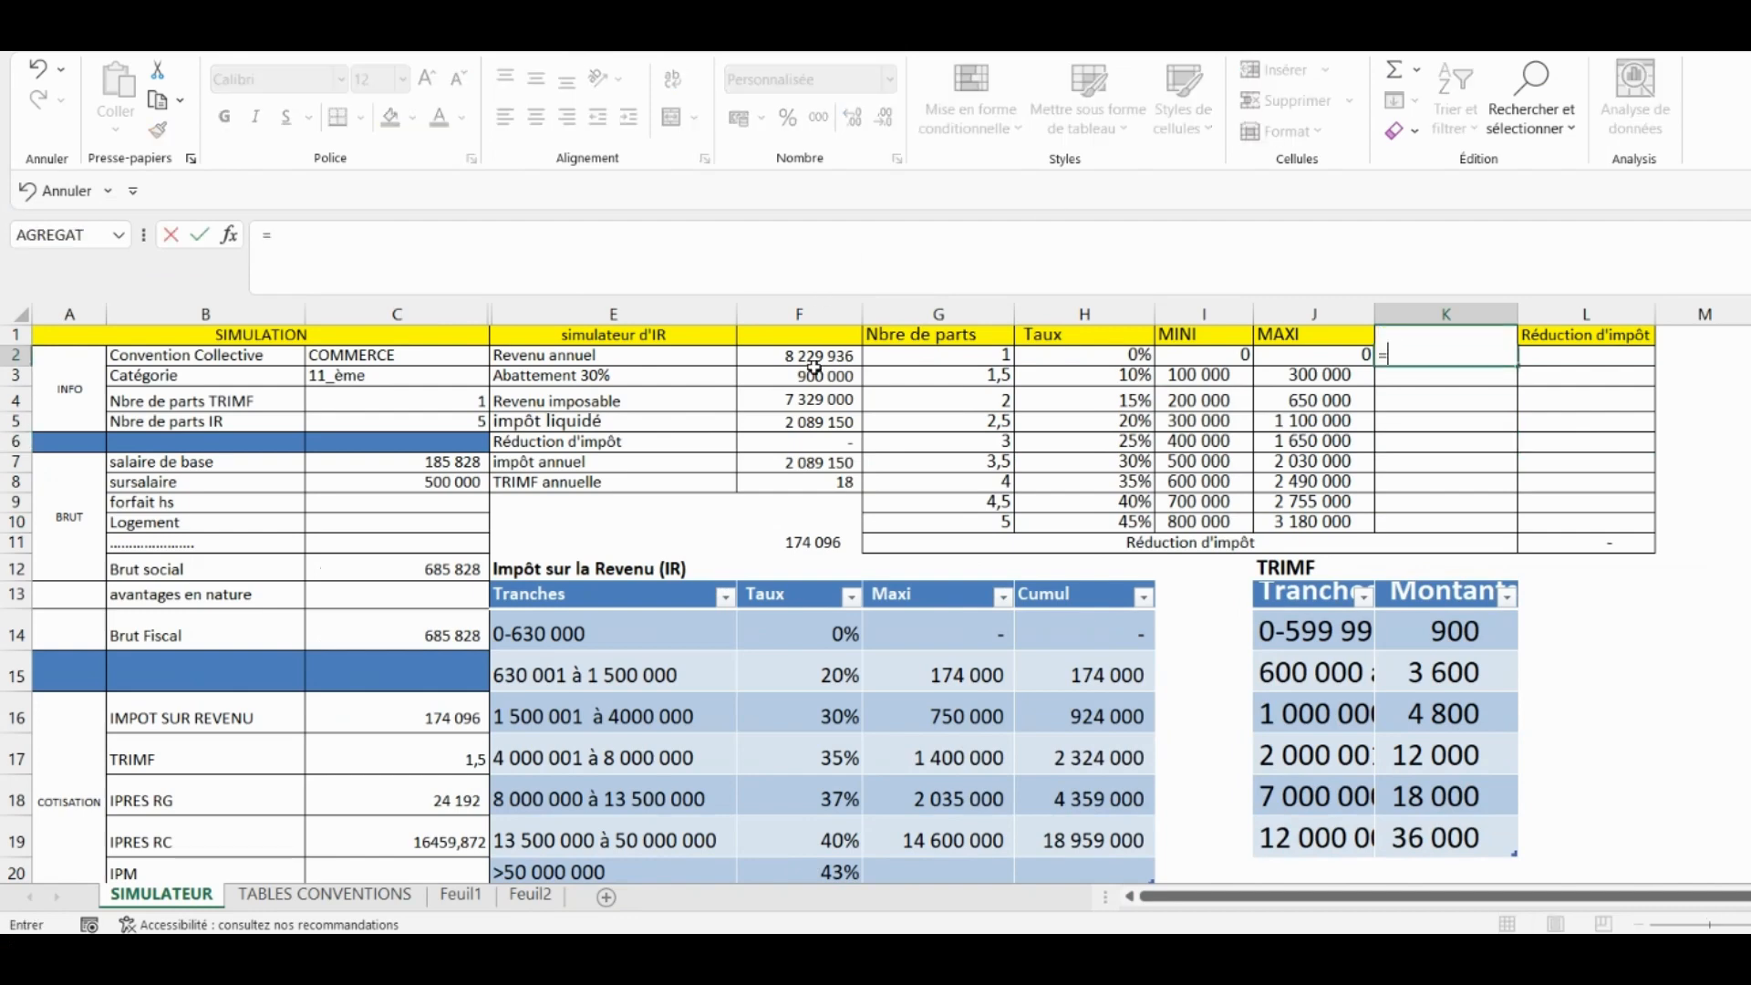
{"action": "left_click", "coordinate": [804, 424]}
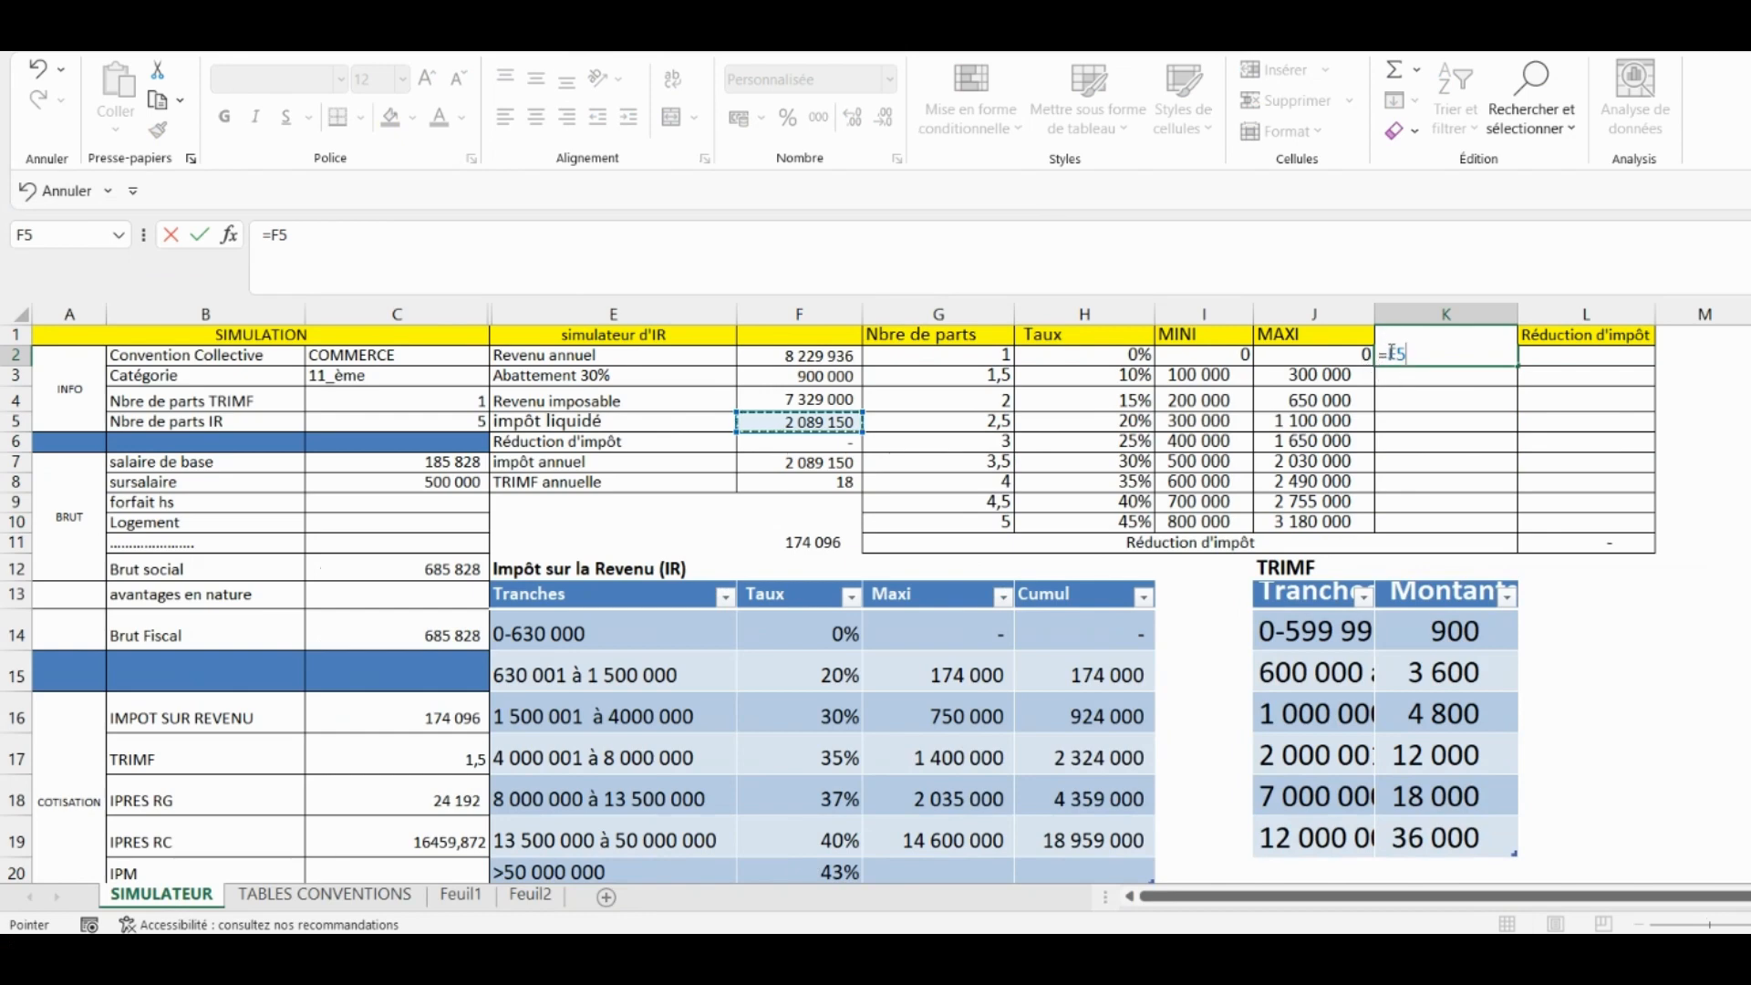
{"action": "key", "text": "F4"}
{"action": "key", "text": "Return"}
{"action": "left_click", "coordinate": [1440, 354]}
{"action": "left_click_drag", "start_coordinate": [1517, 366], "coordinate": [1525, 522]}
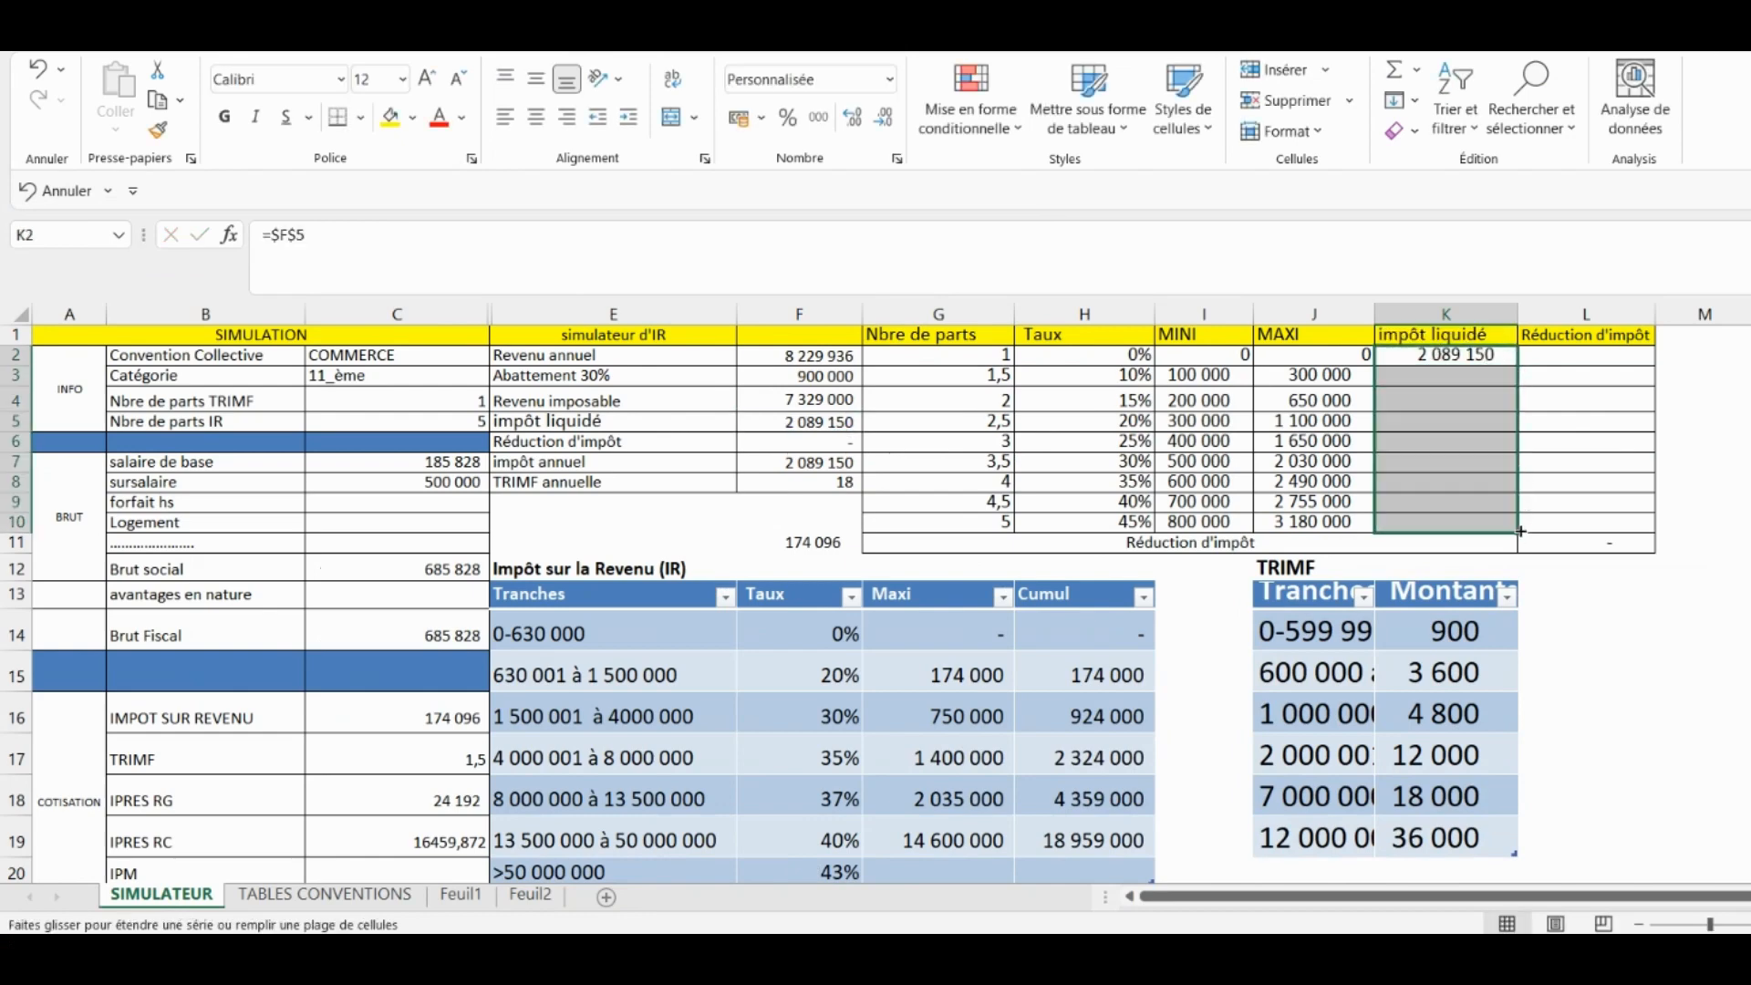
Check the formulas filled down the impôt liquidé column, then review the number of parts in G2, G3 and C4.
{"action": "left_click_drag", "start_coordinate": [1446, 402], "coordinate": [1445, 377]}
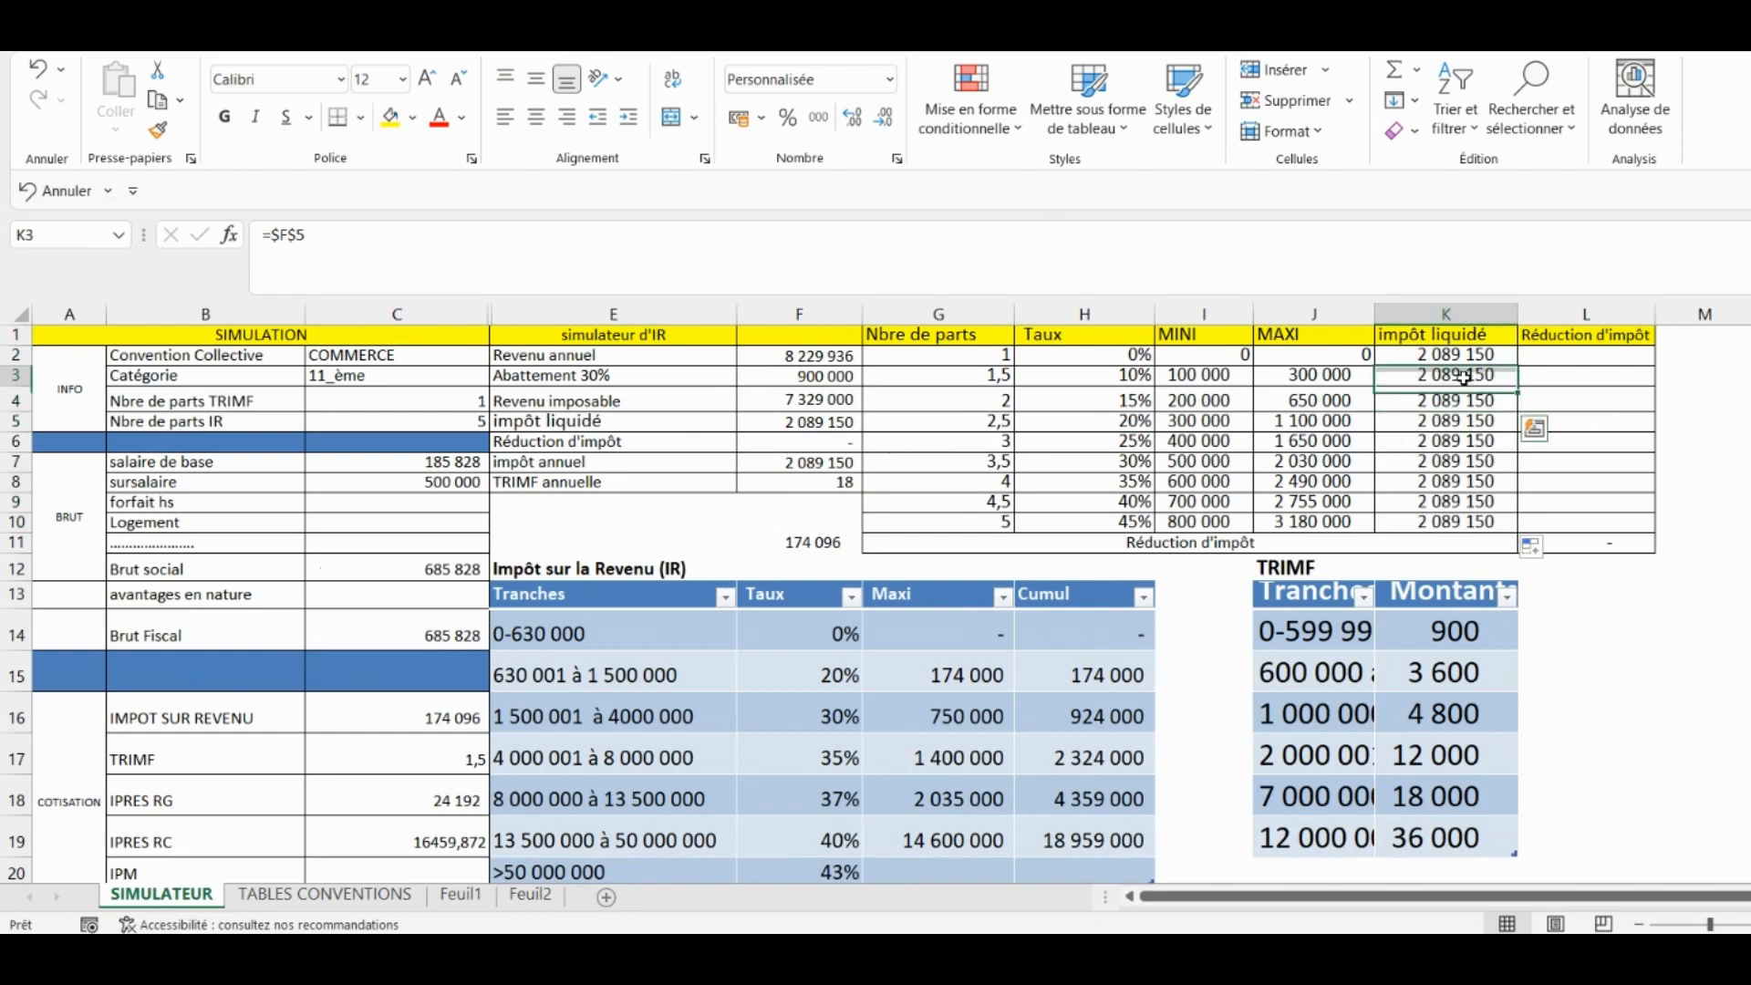
{"action": "left_click", "coordinate": [1450, 352]}
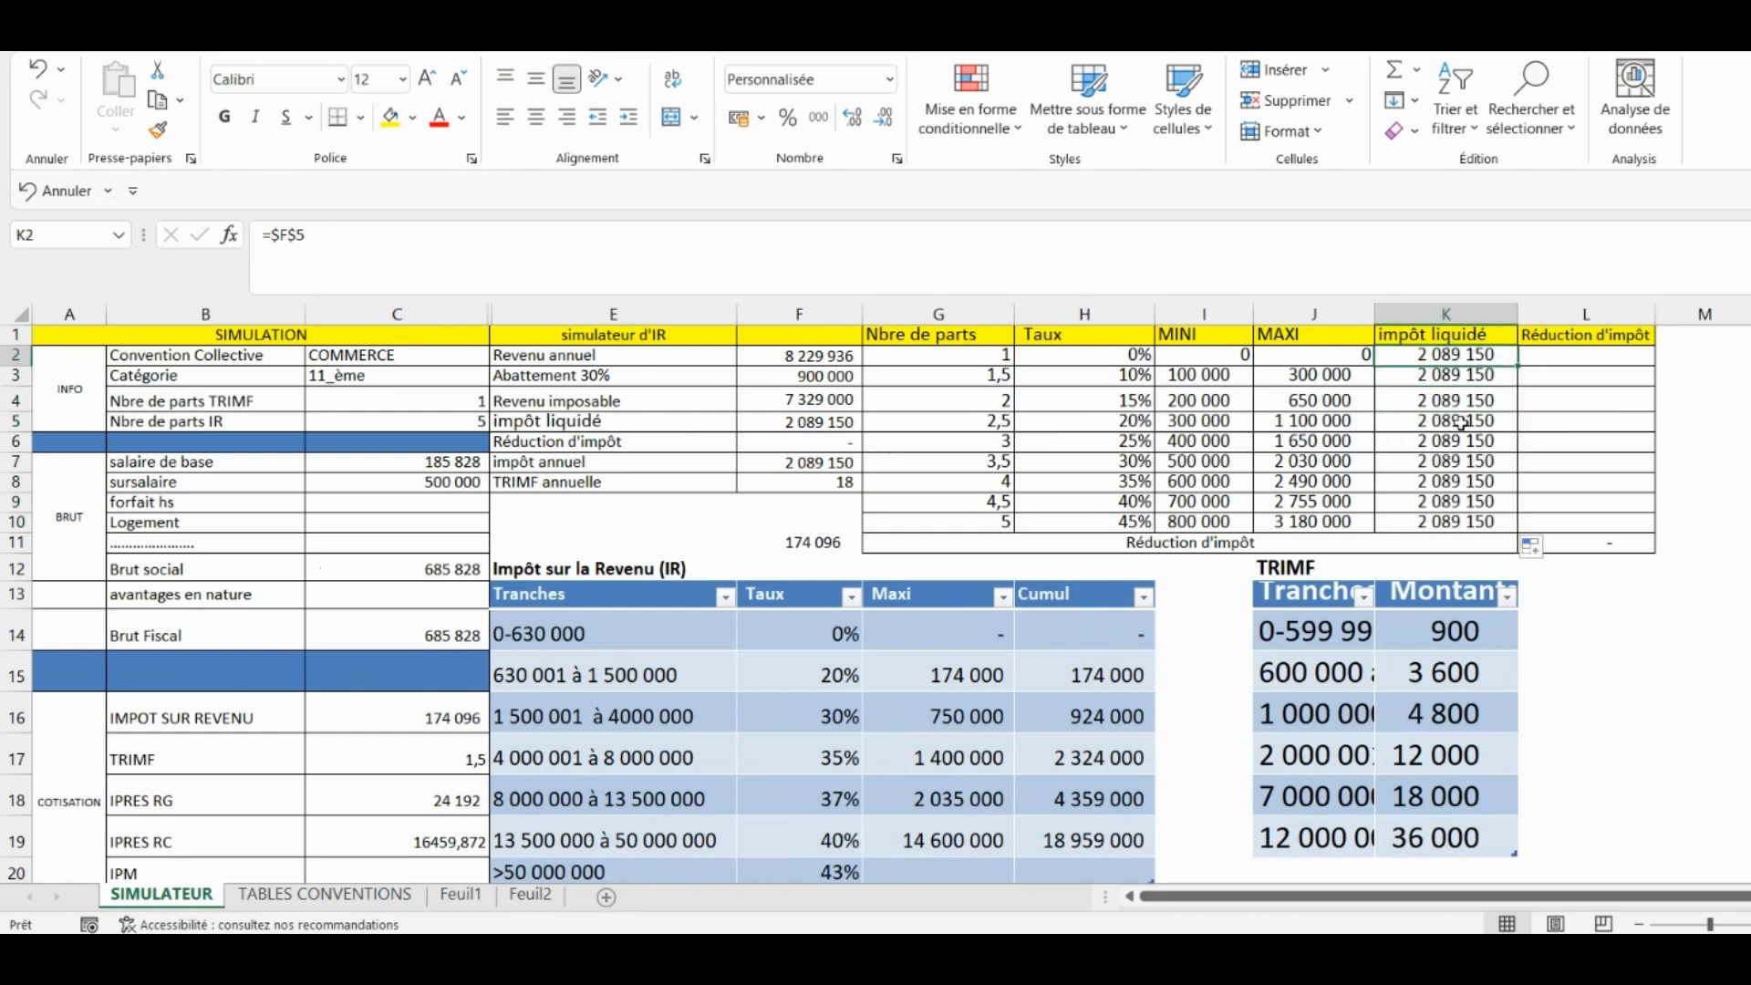
{"action": "key", "text": "Down"}
{"action": "key", "text": "Down"}
{"action": "key", "text": "Down"}
{"action": "key", "text": "Down"}
{"action": "key", "text": "Down"}
{"action": "key", "text": "Down"}
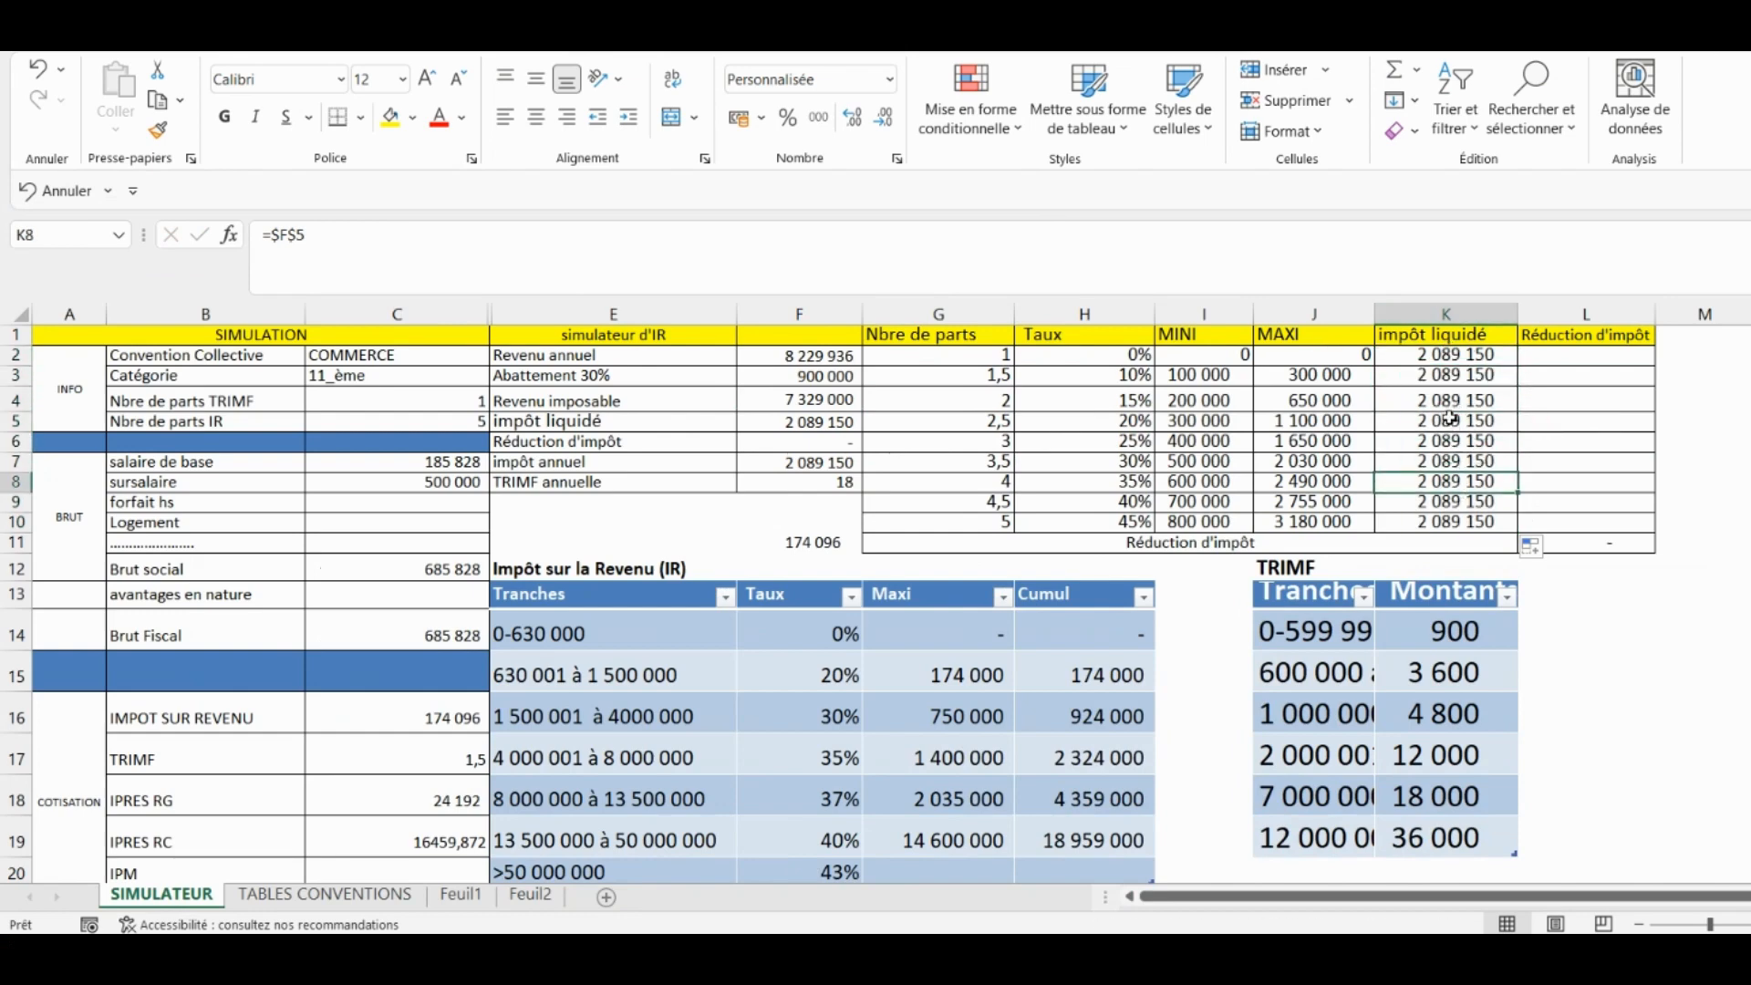
{"action": "left_click", "coordinate": [1451, 418]}
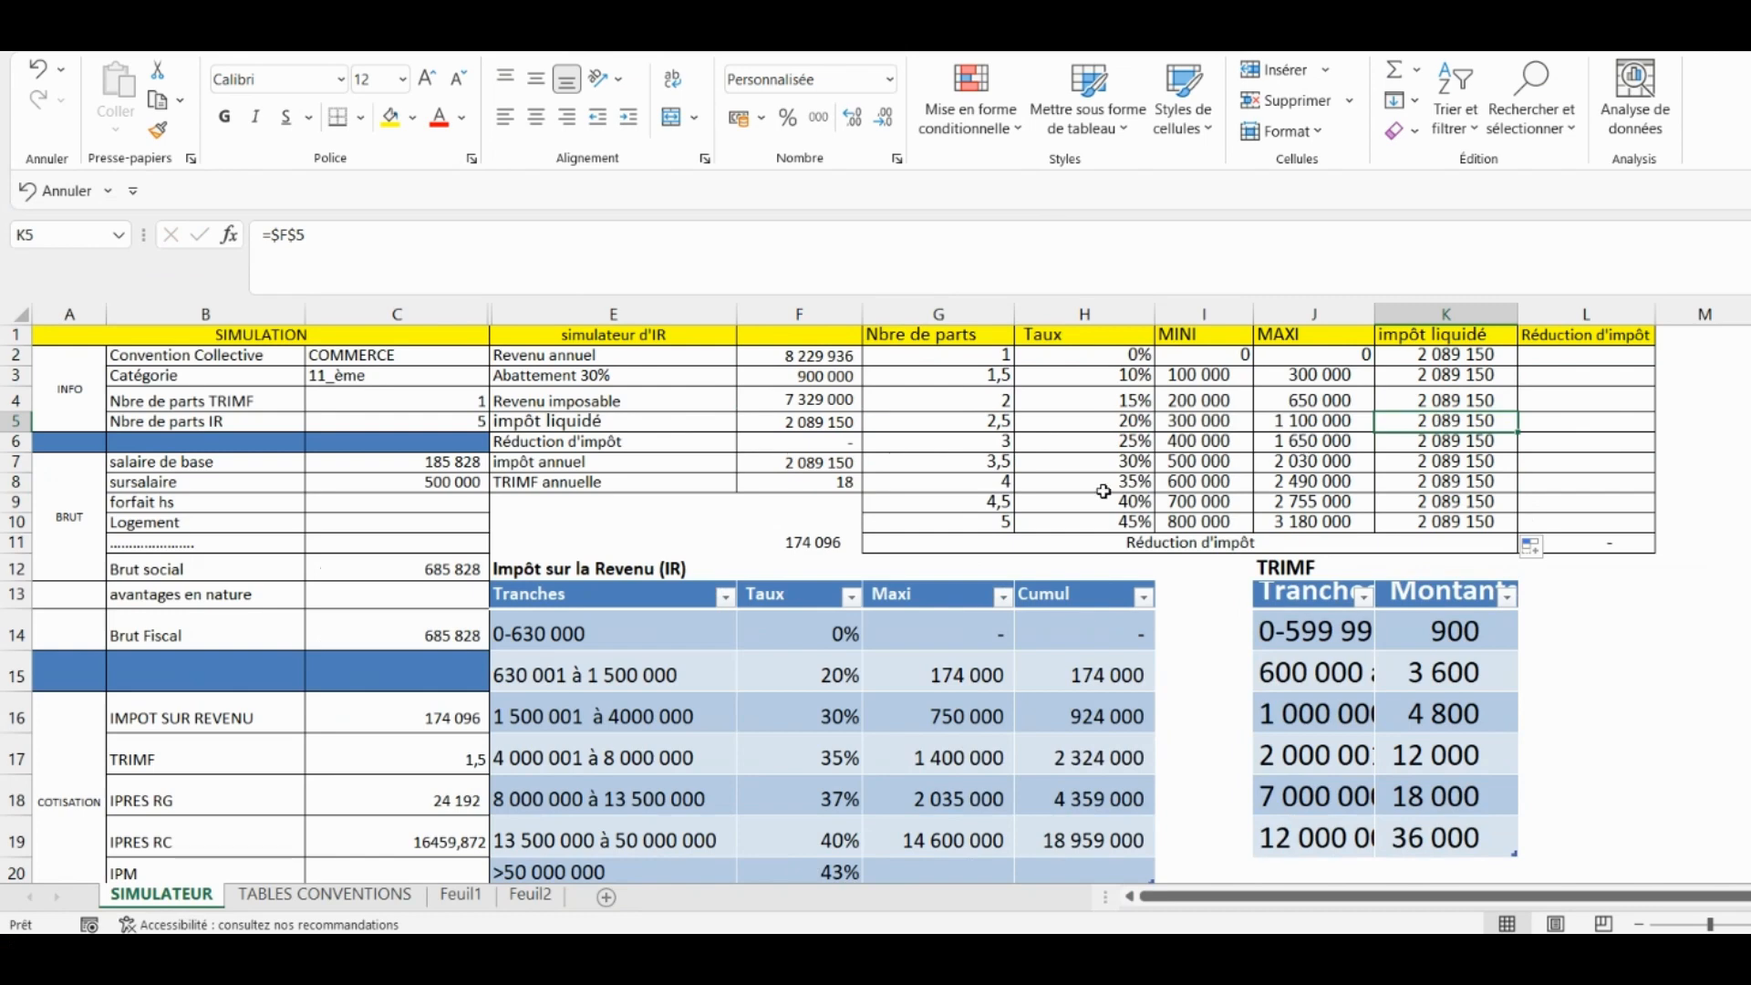
{"action": "left_click", "coordinate": [999, 355]}
{"action": "left_click", "coordinate": [1000, 374]}
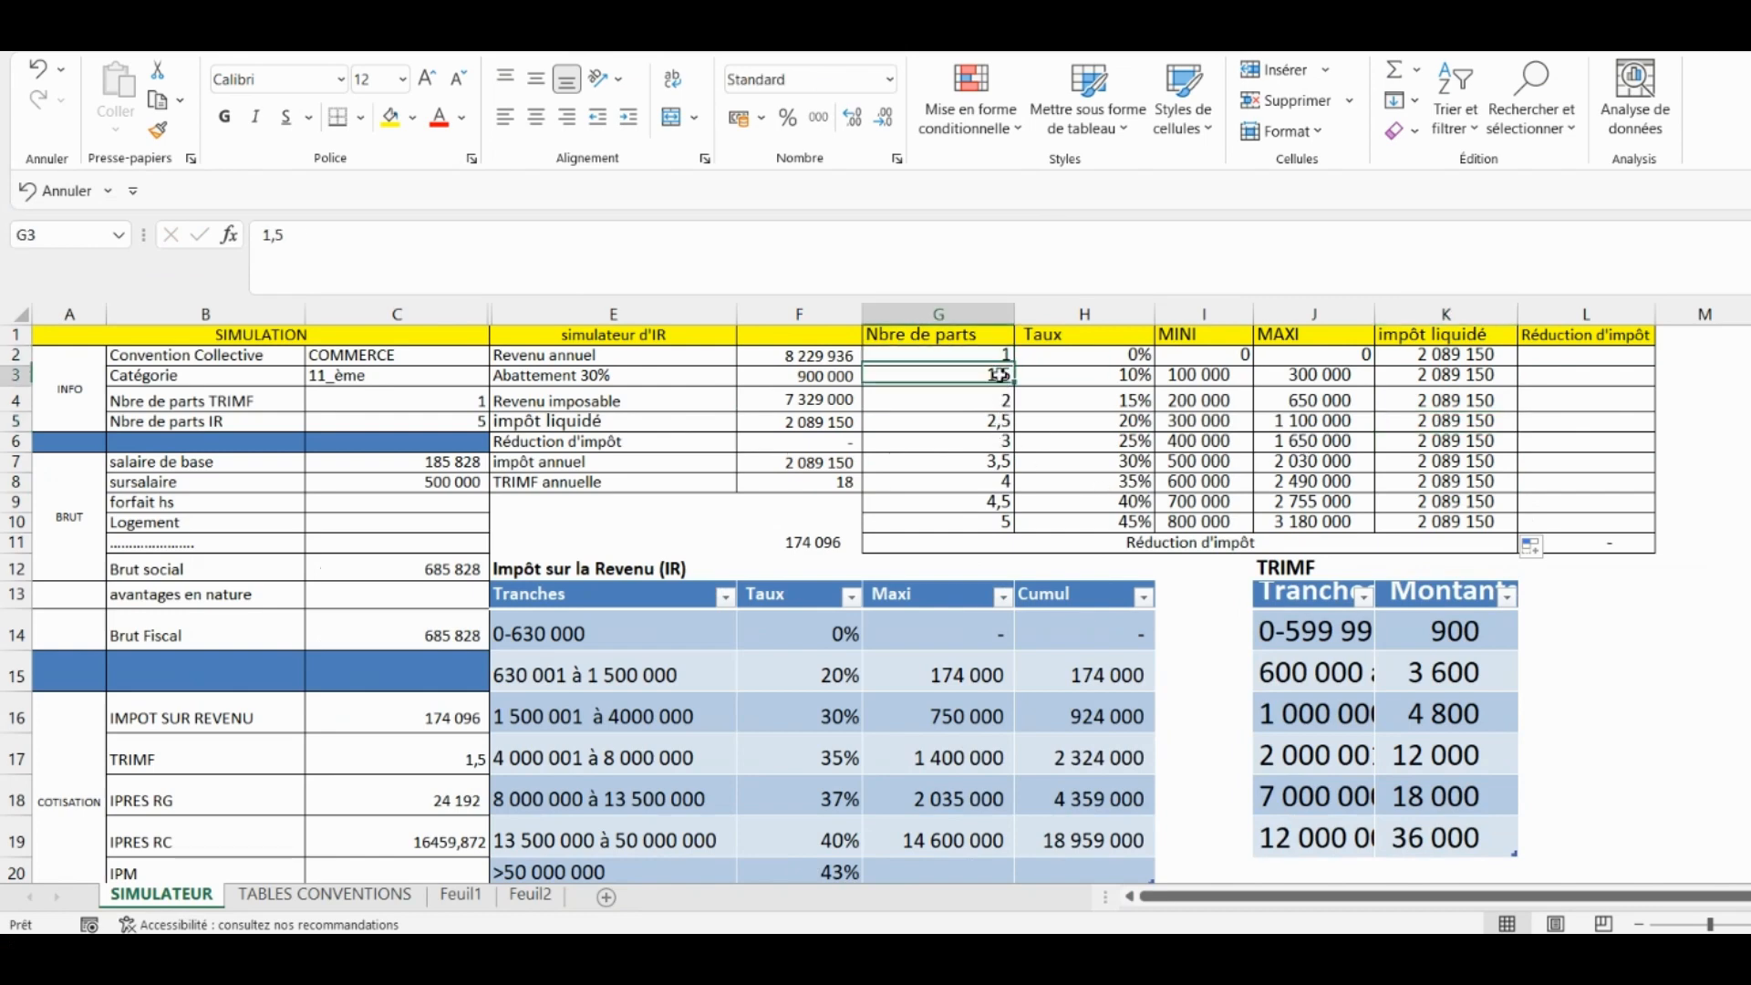
{"action": "left_click", "coordinate": [417, 401]}
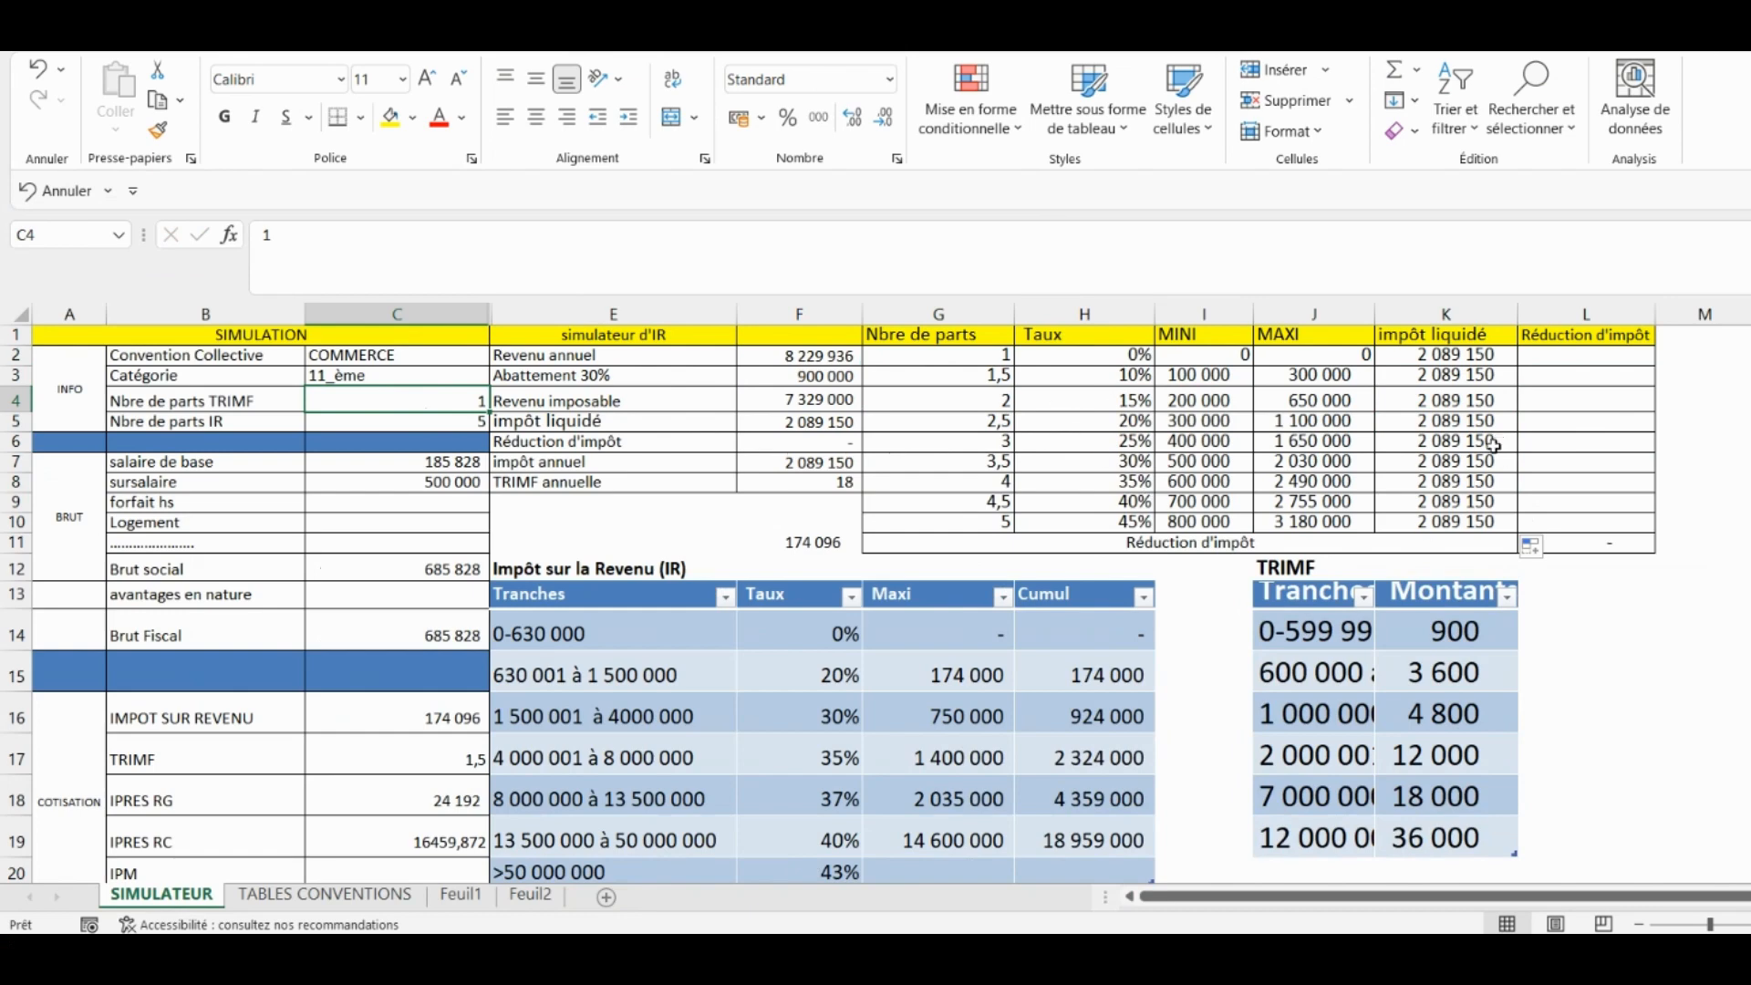
Wrap the reference in K2 in an SI function with the logical test $C$5=G2, using an absolute reference to the Nbre de parts IR.
{"action": "left_click", "coordinate": [1459, 502]}
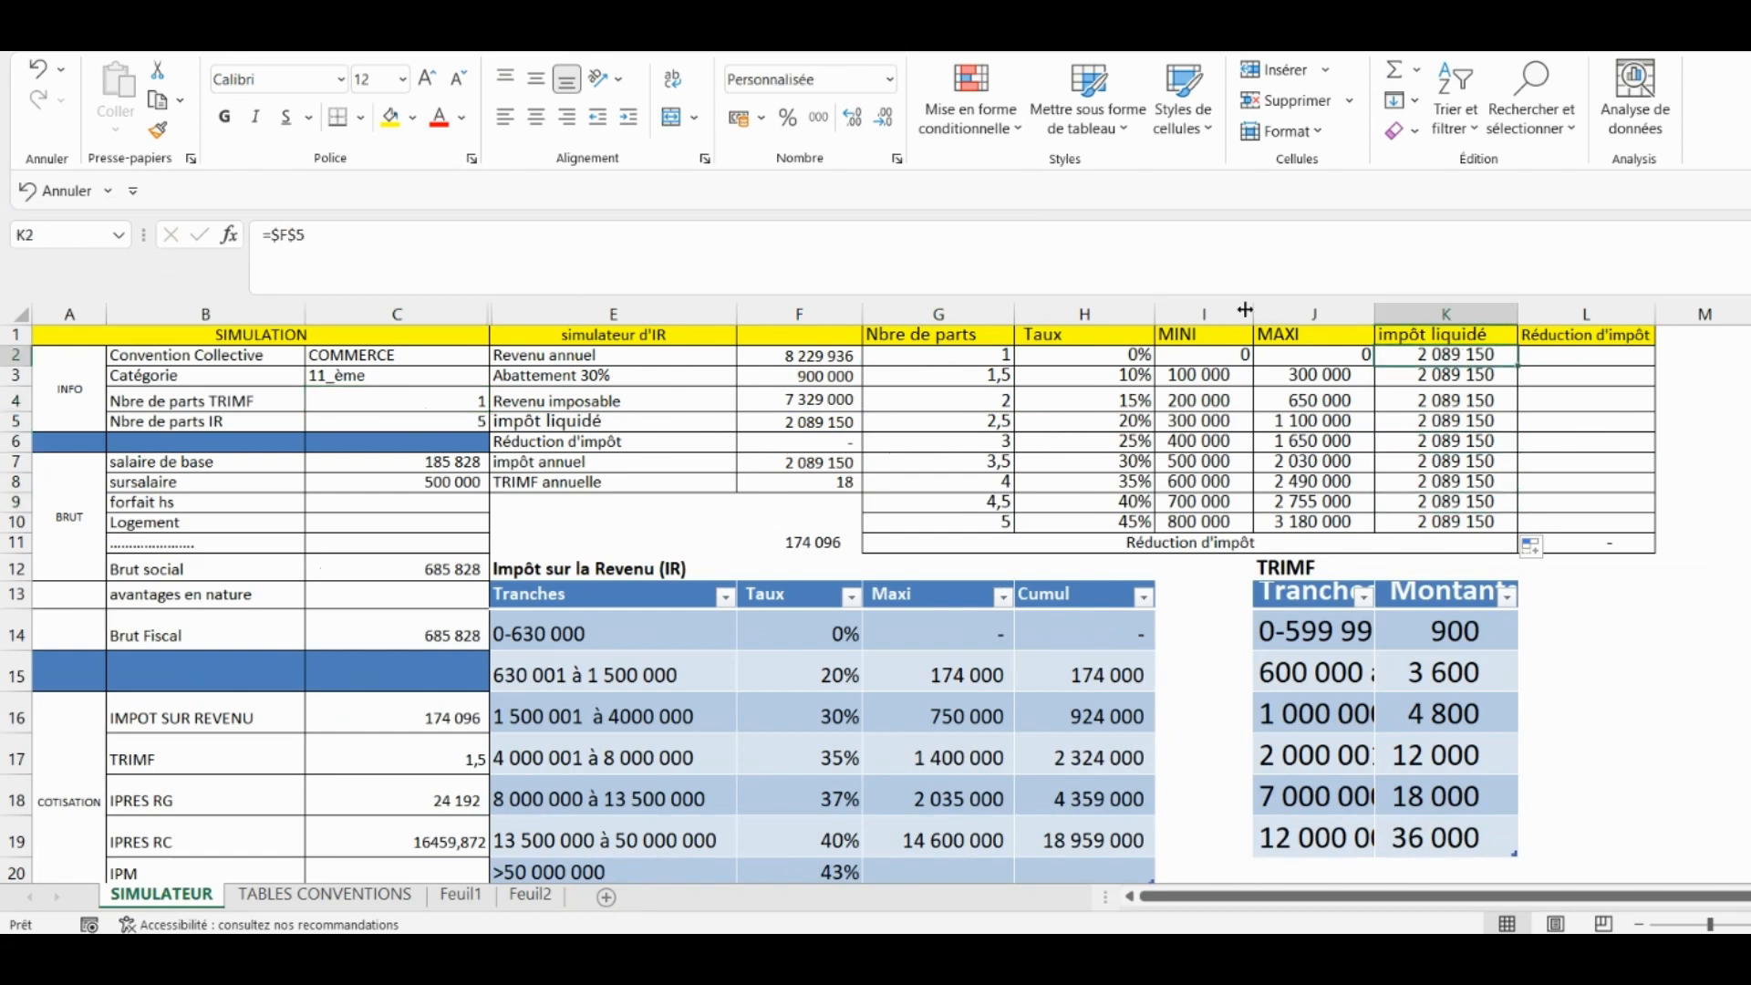
{"action": "left_click", "coordinate": [588, 236]}
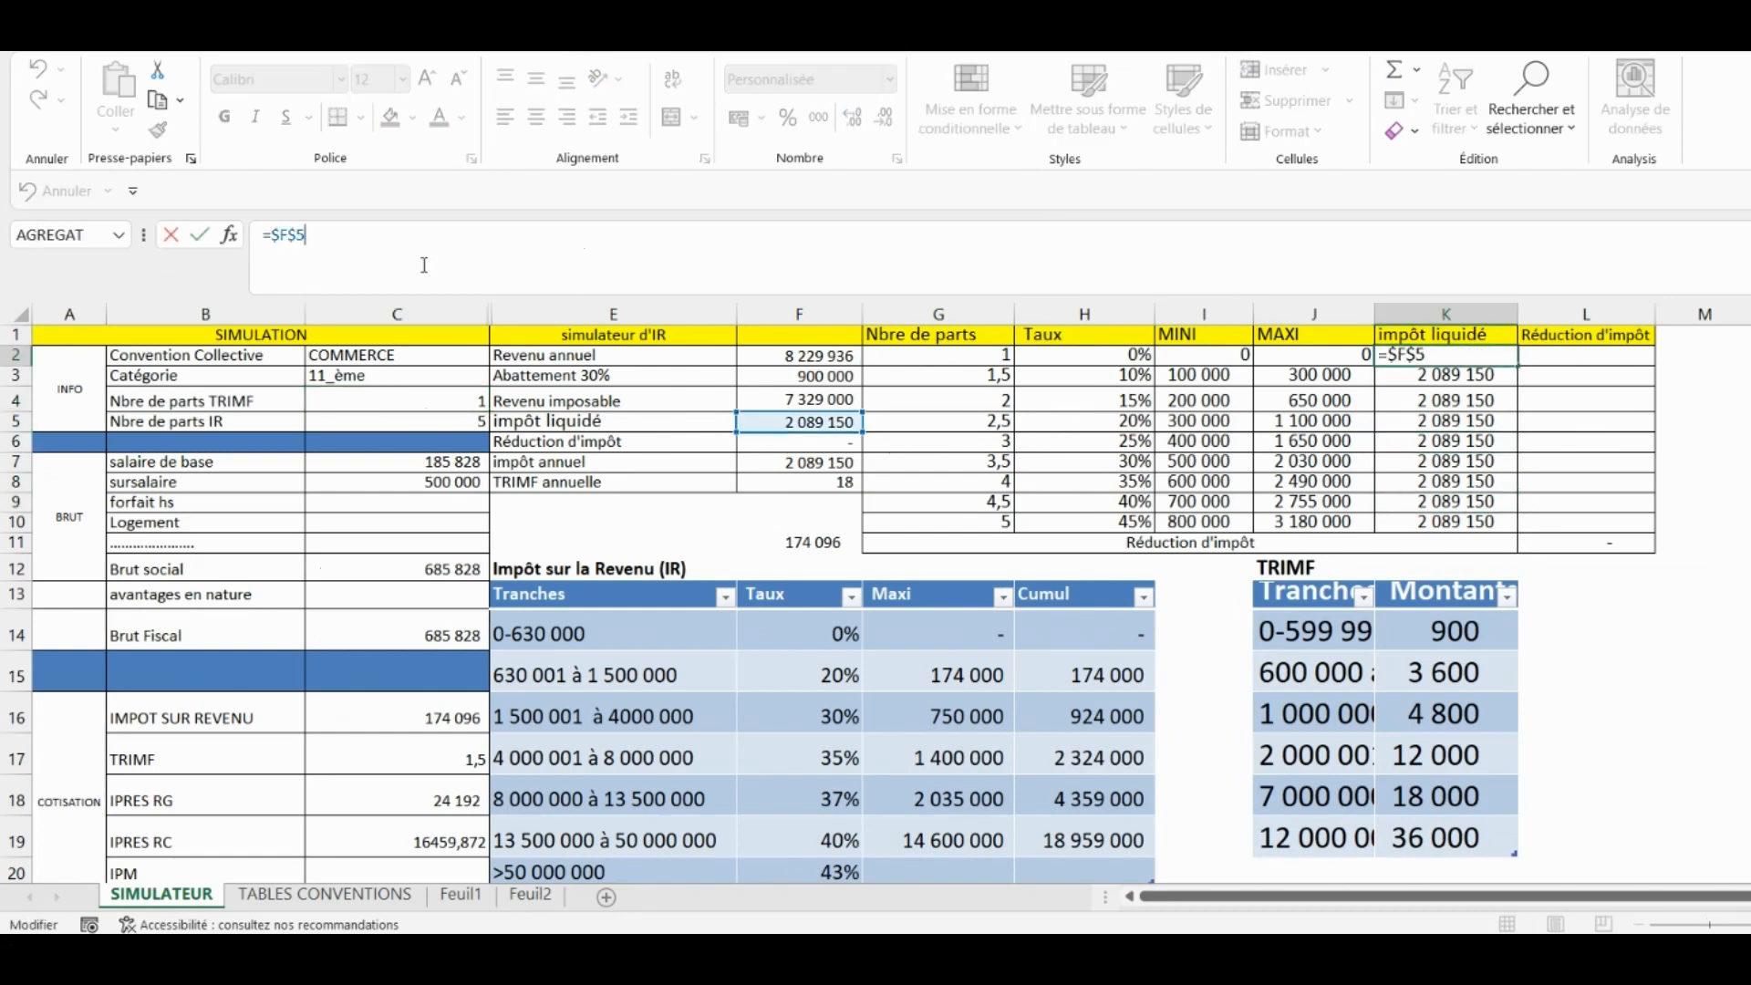
{"action": "left_click", "coordinate": [275, 236]}
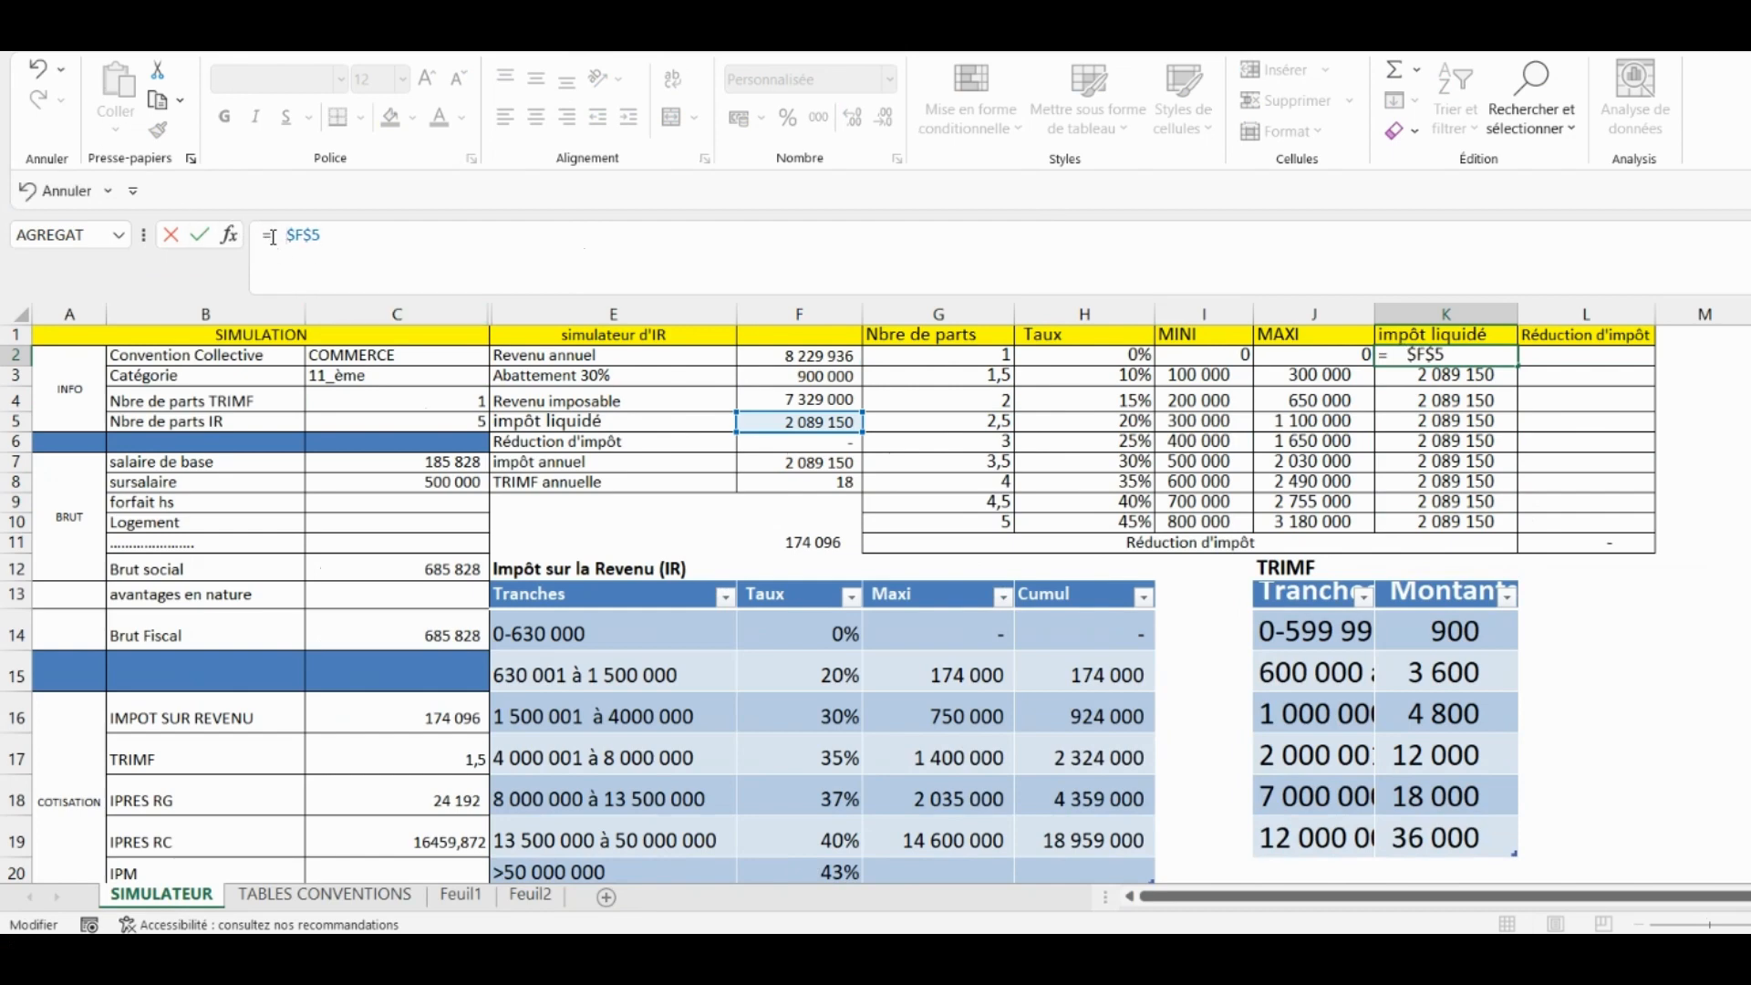
{"action": "type", "text": "si"}
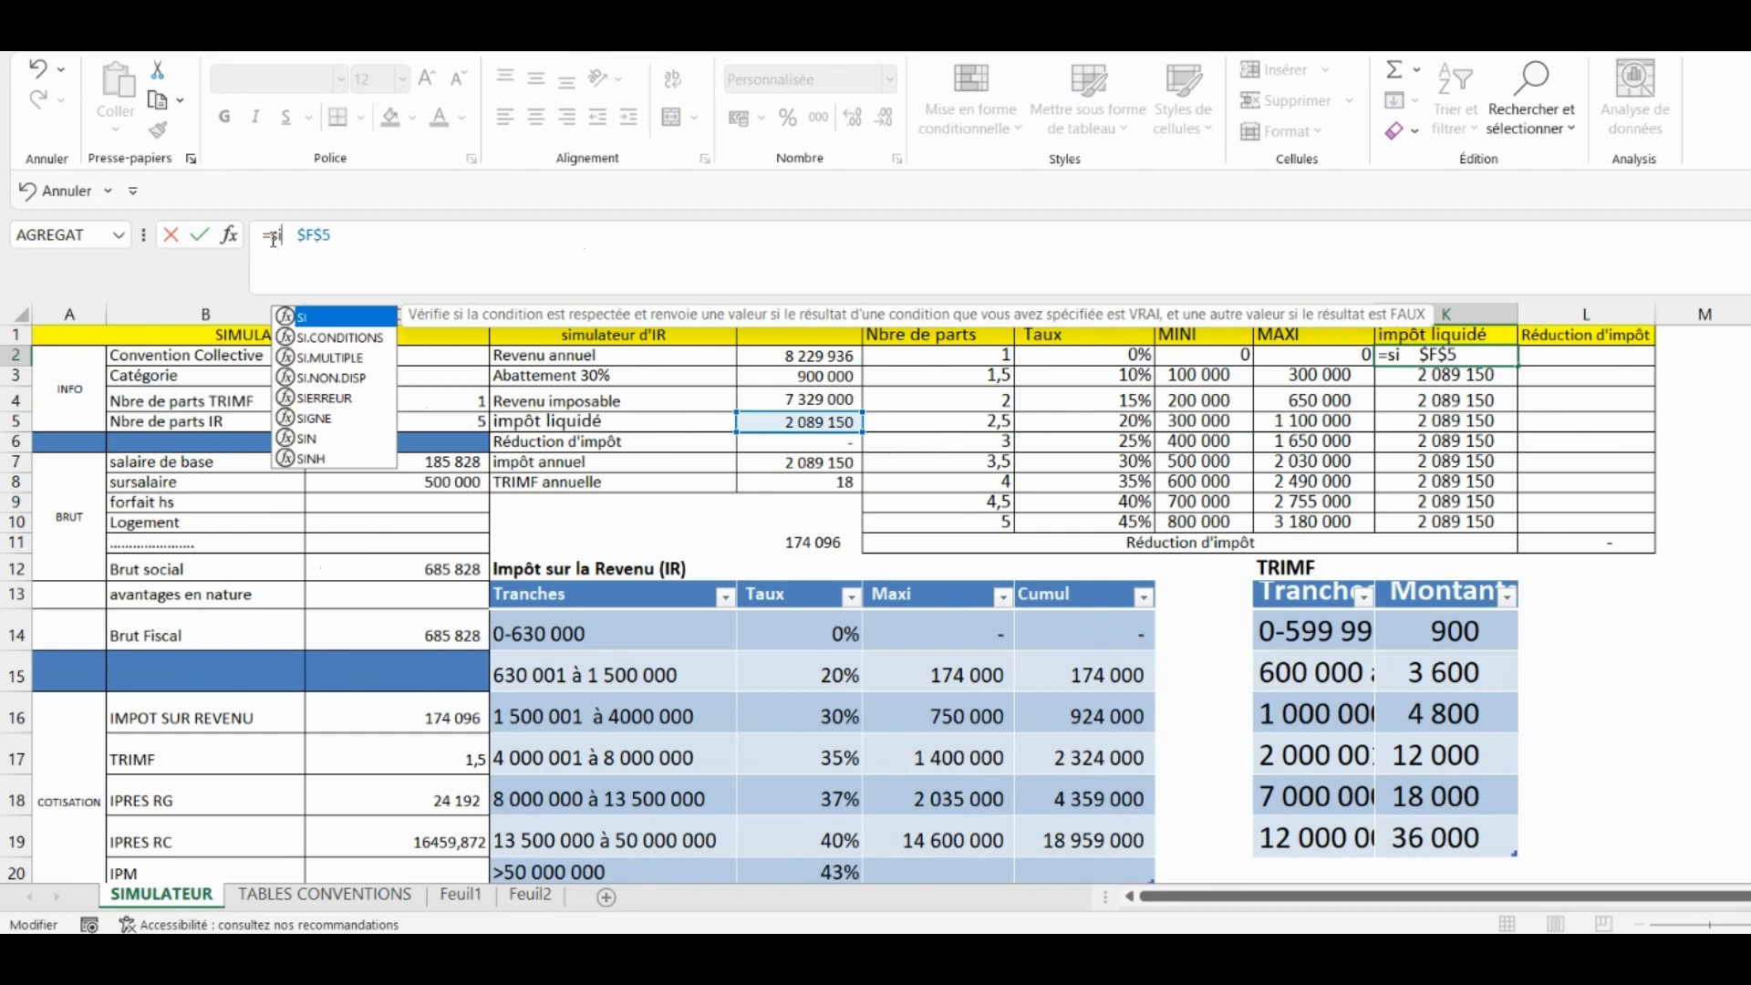
{"action": "double_click", "coordinate": [310, 317]}
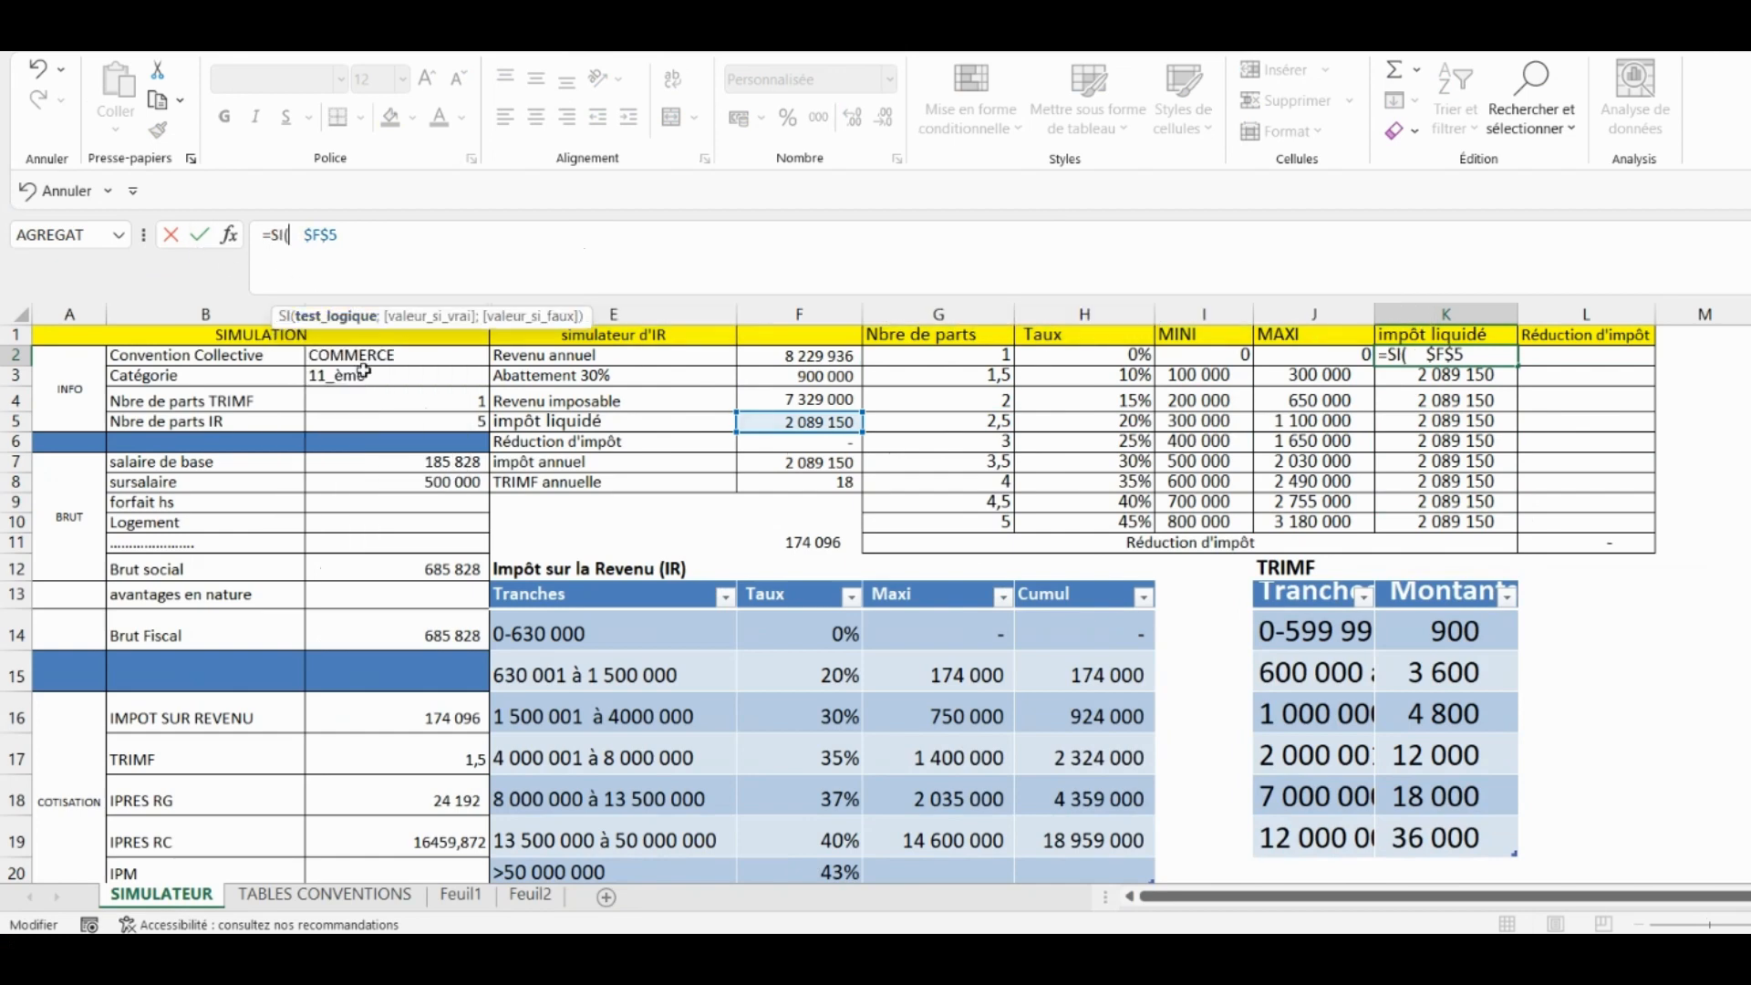
{"action": "left_click", "coordinate": [396, 421]}
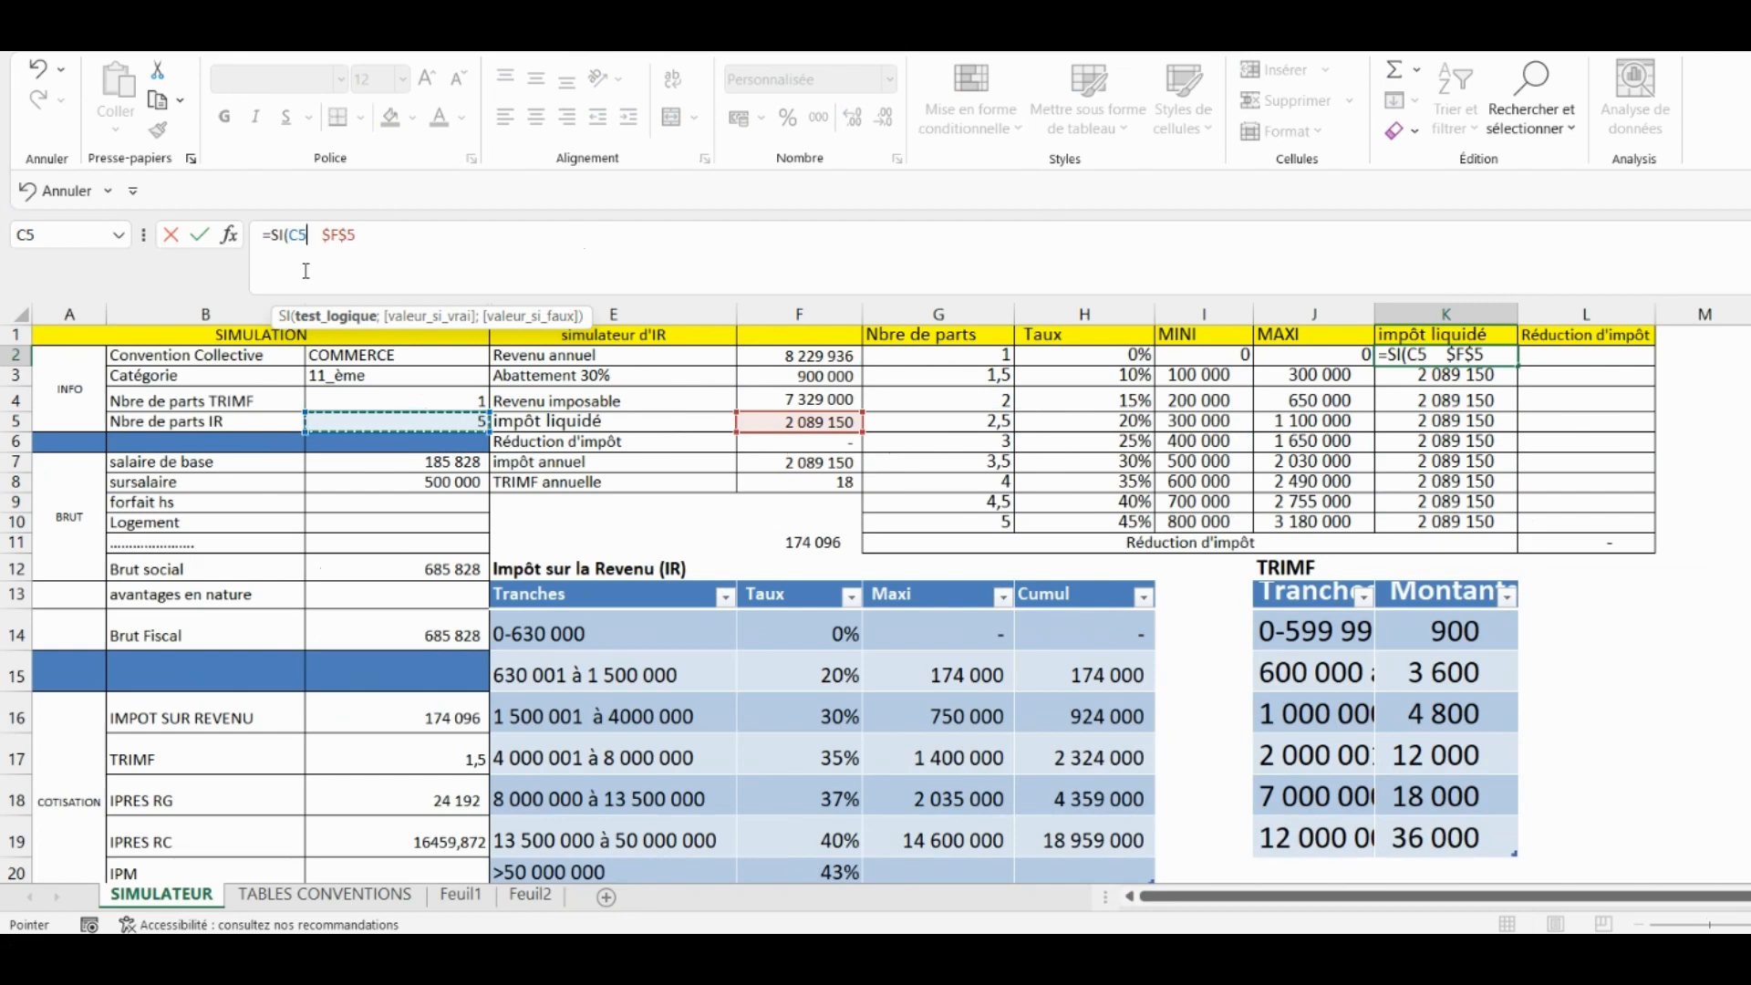
{"action": "key", "text": "F4"}
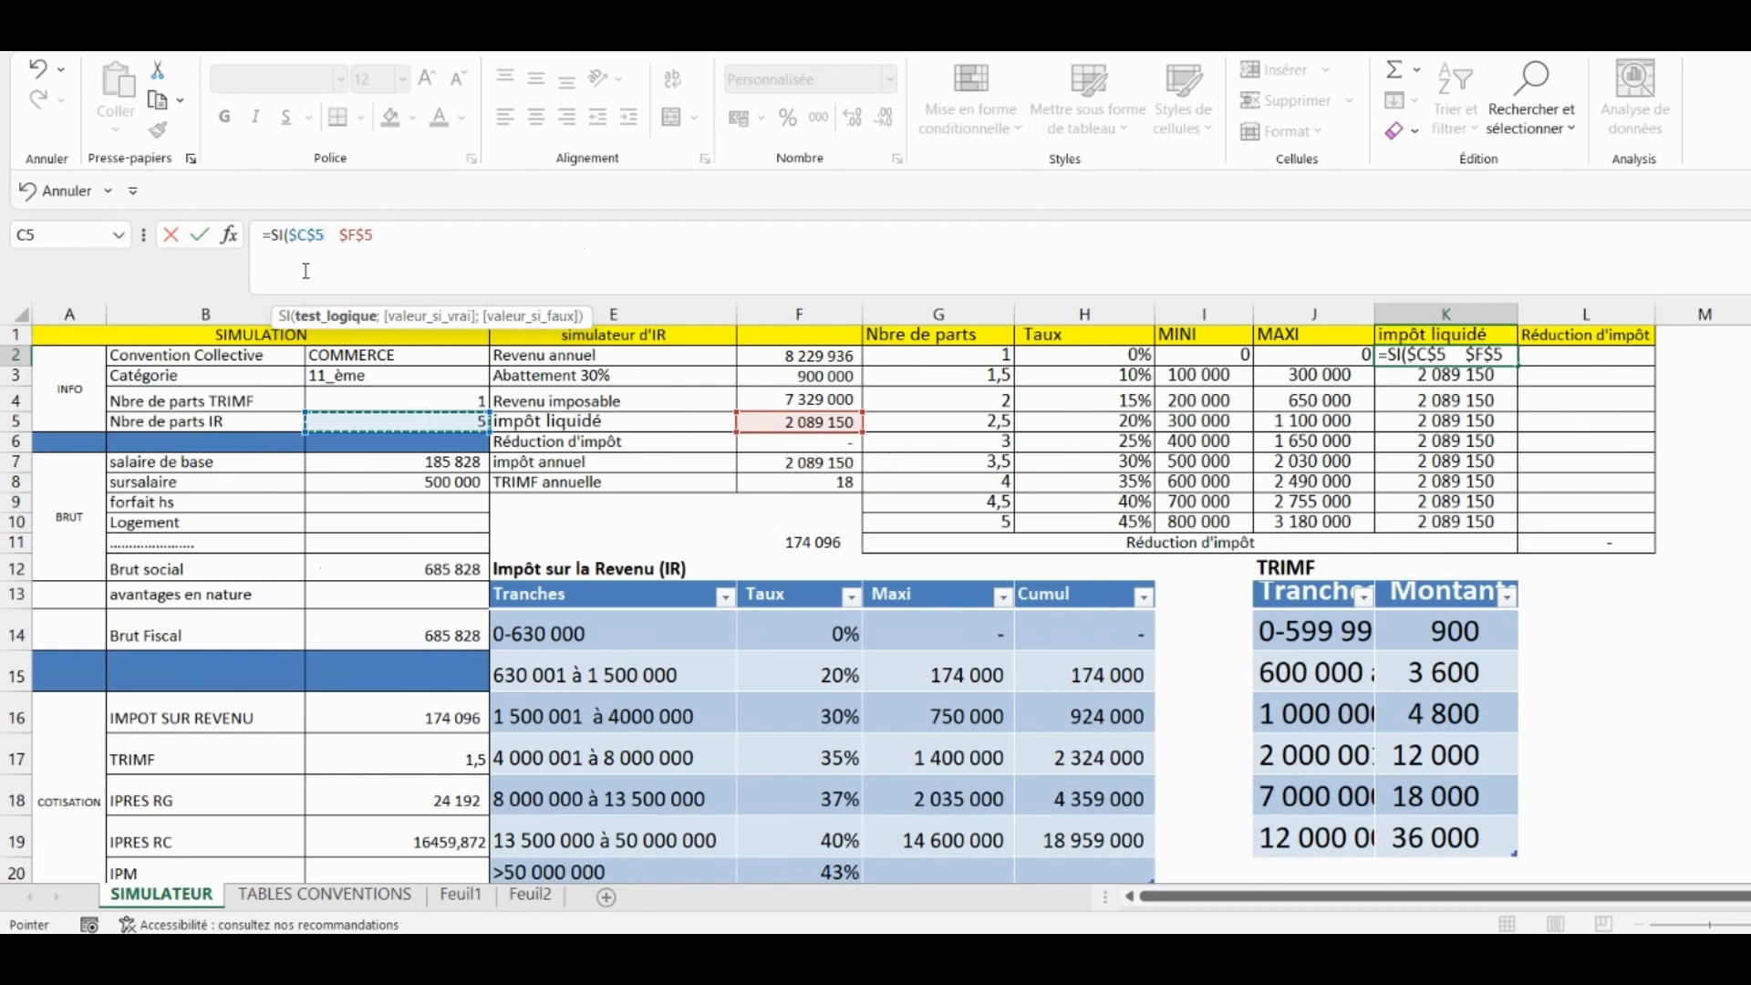
{"action": "type", "text": "="}
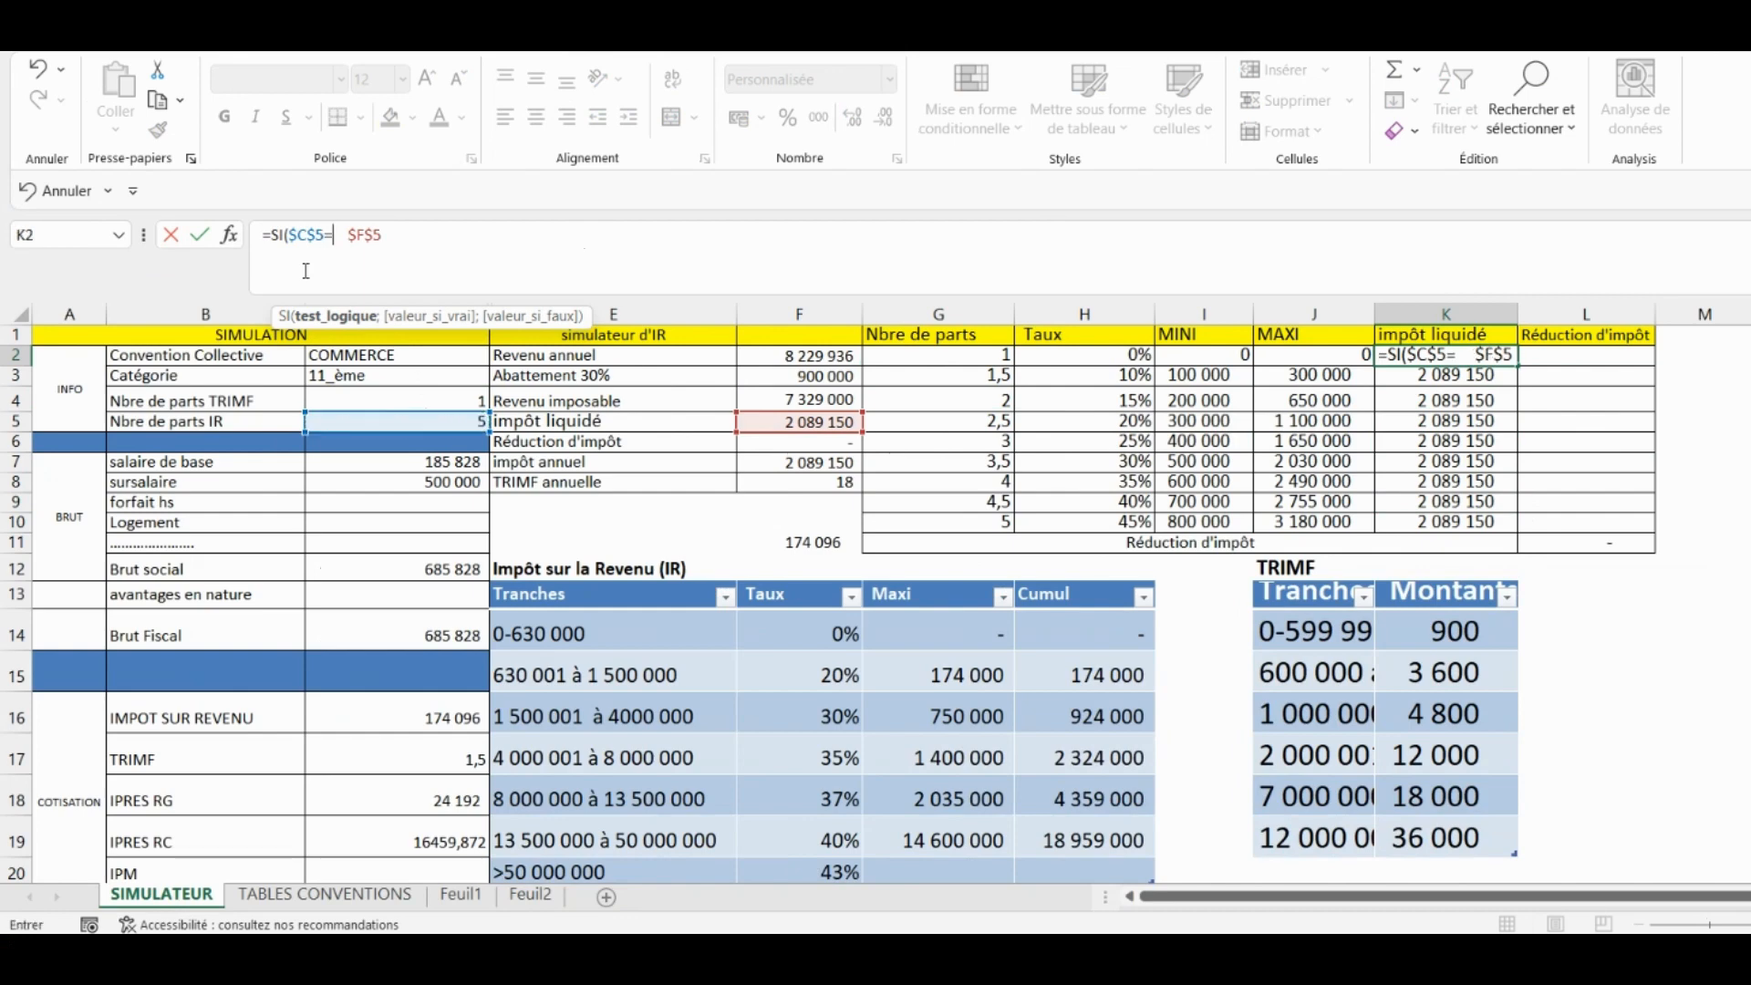
{"action": "left_click", "coordinate": [973, 354]}
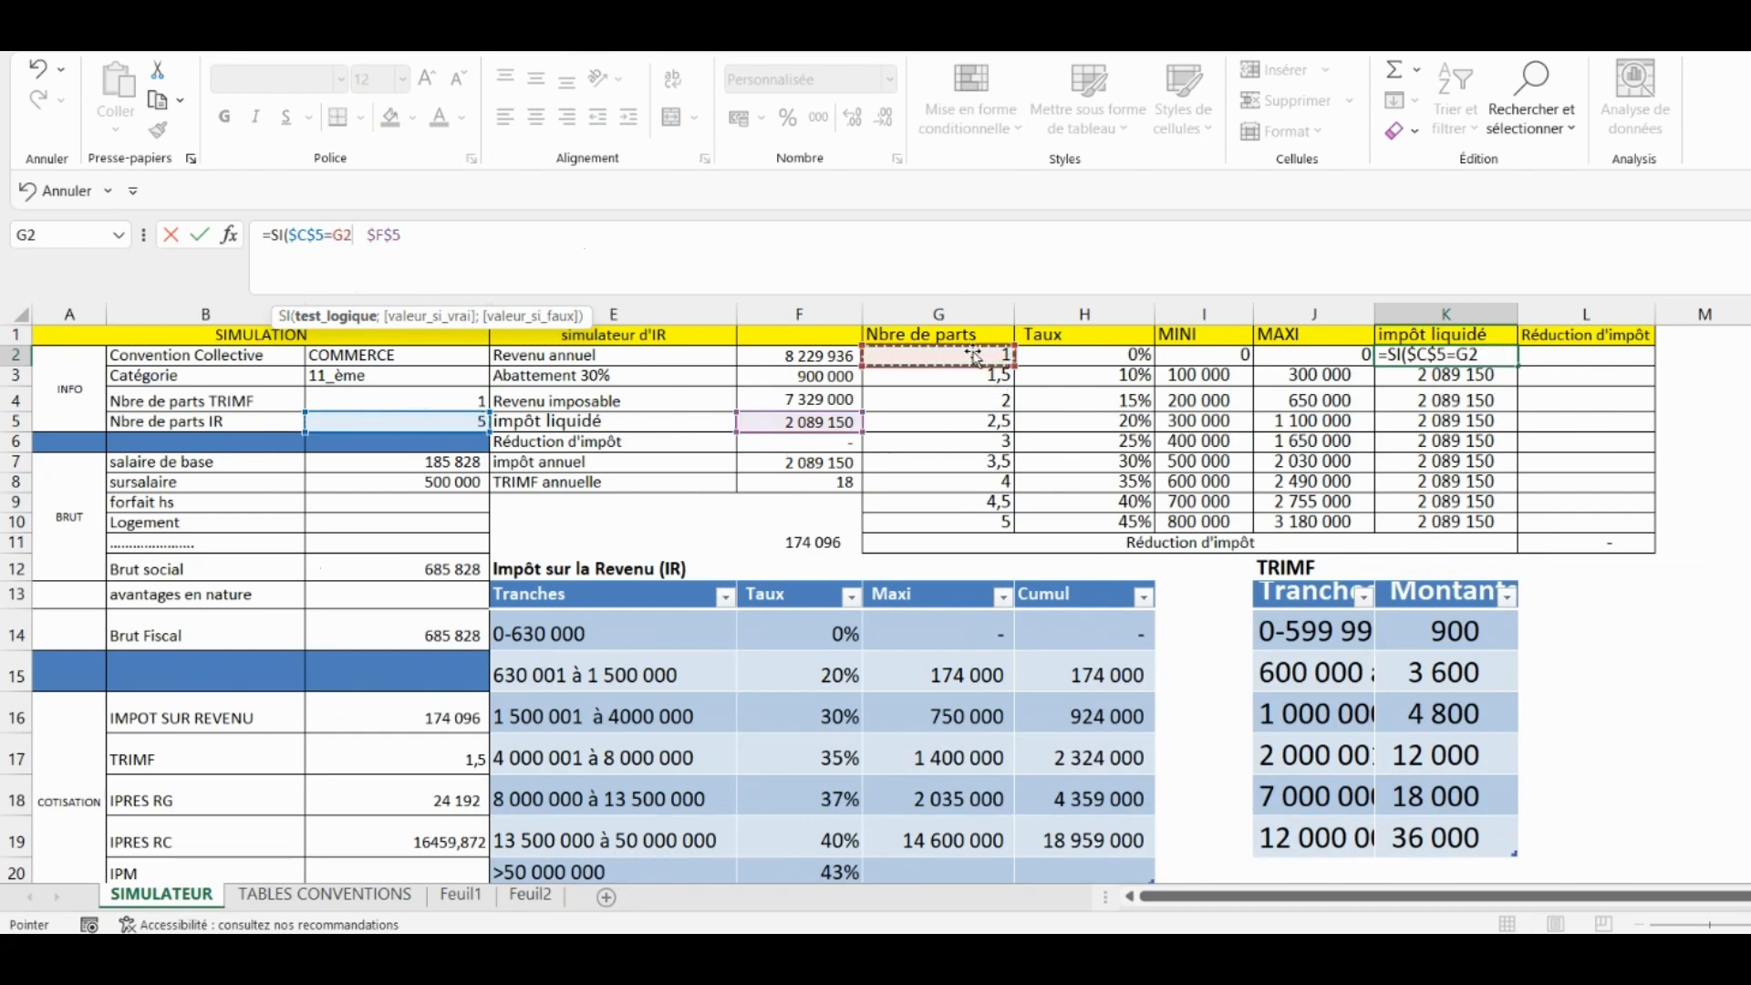
Complete K2's formula to return $F$5 if true and 0 otherwise, then fill it down the impôt liquidé column to K10.
{"action": "type", "text": ";"}
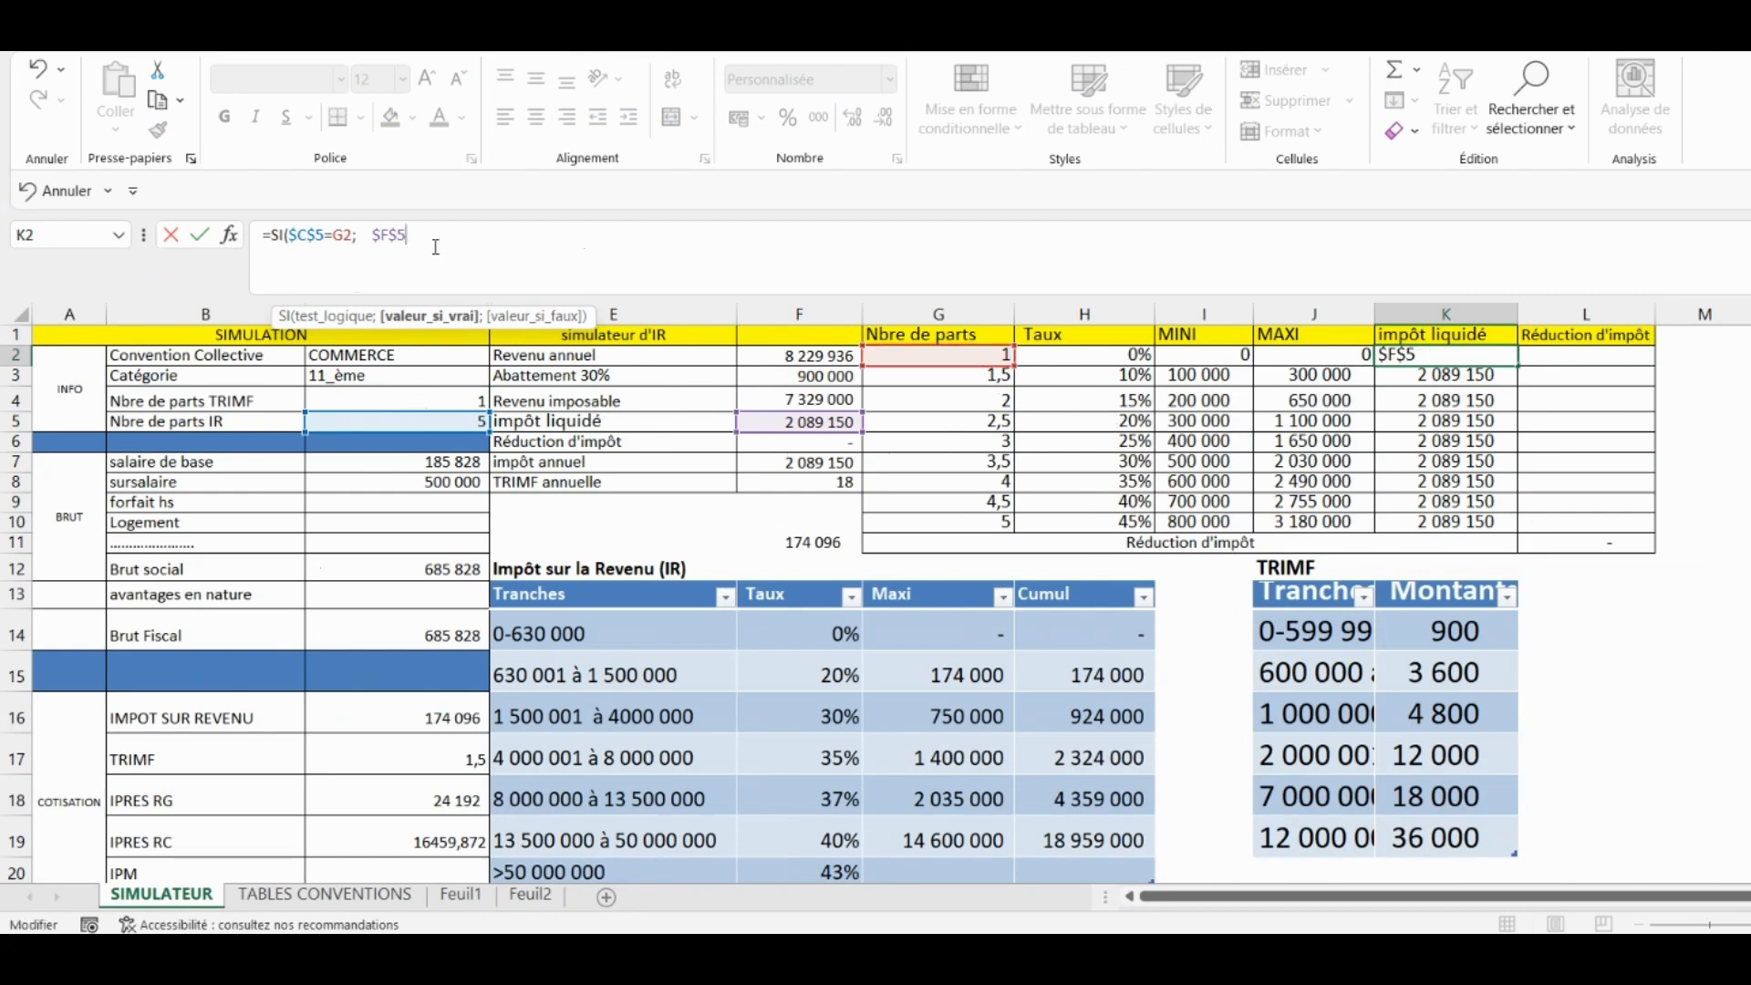
{"action": "type", "text": ";0"}
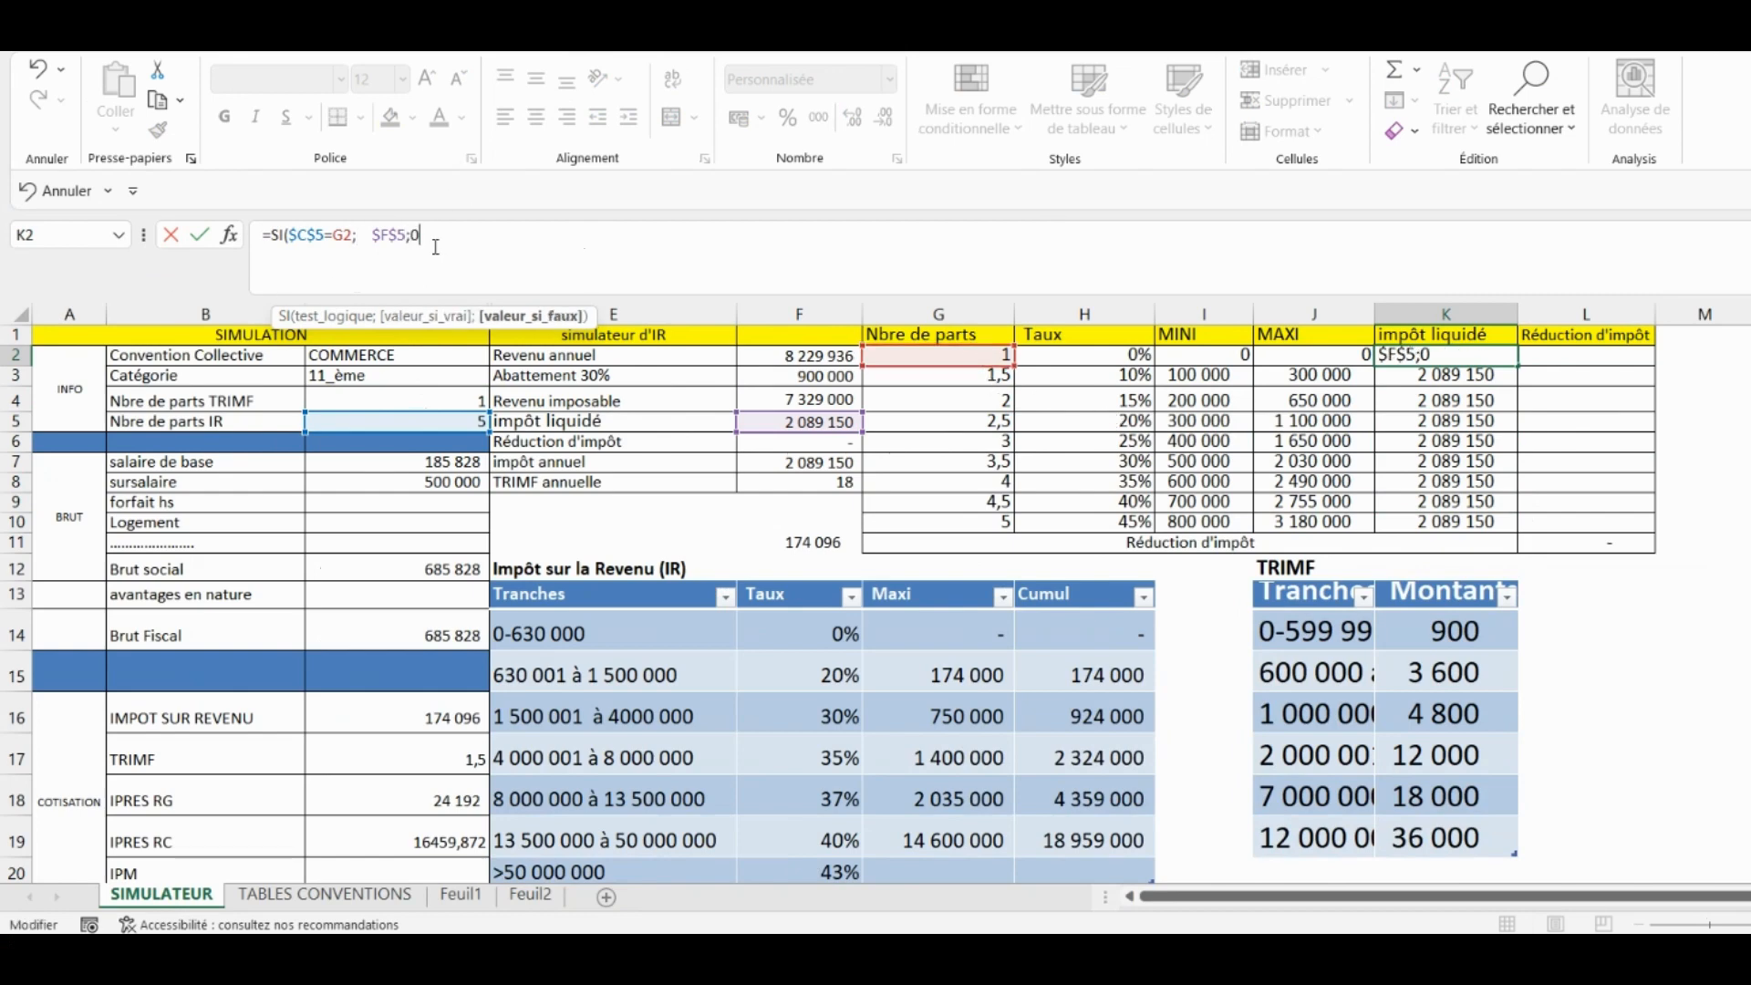
{"action": "key", "text": "Return"}
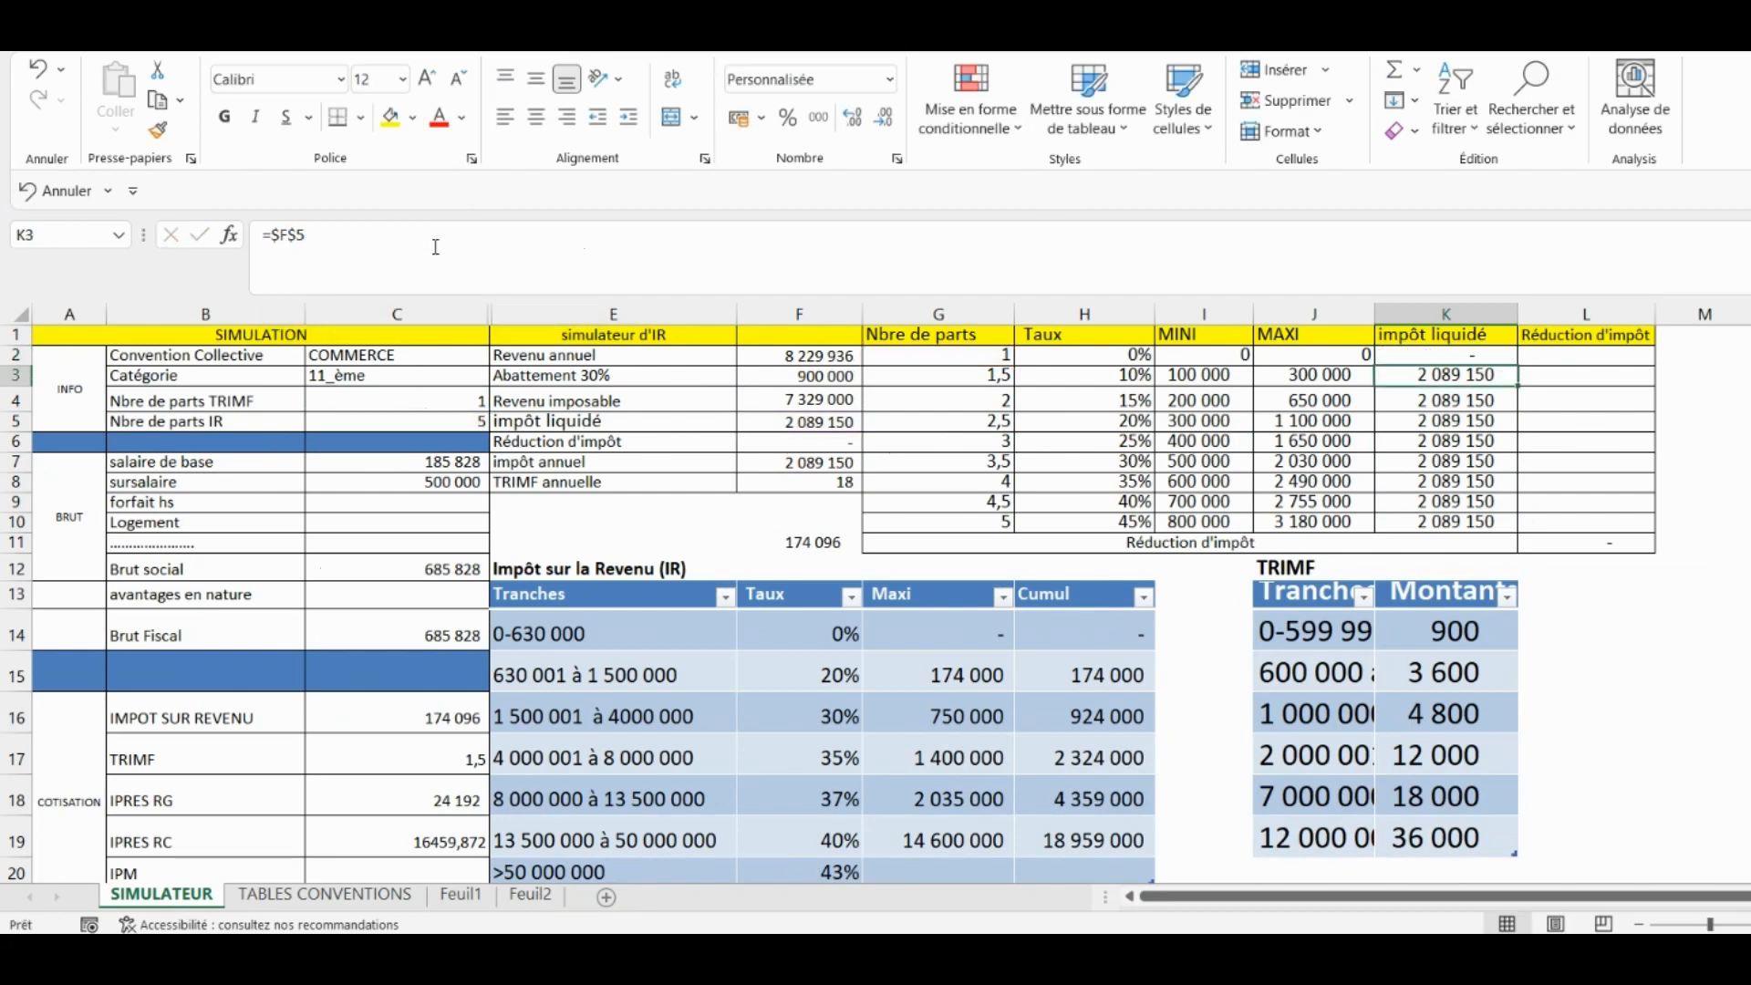
{"action": "left_click", "coordinate": [1457, 350]}
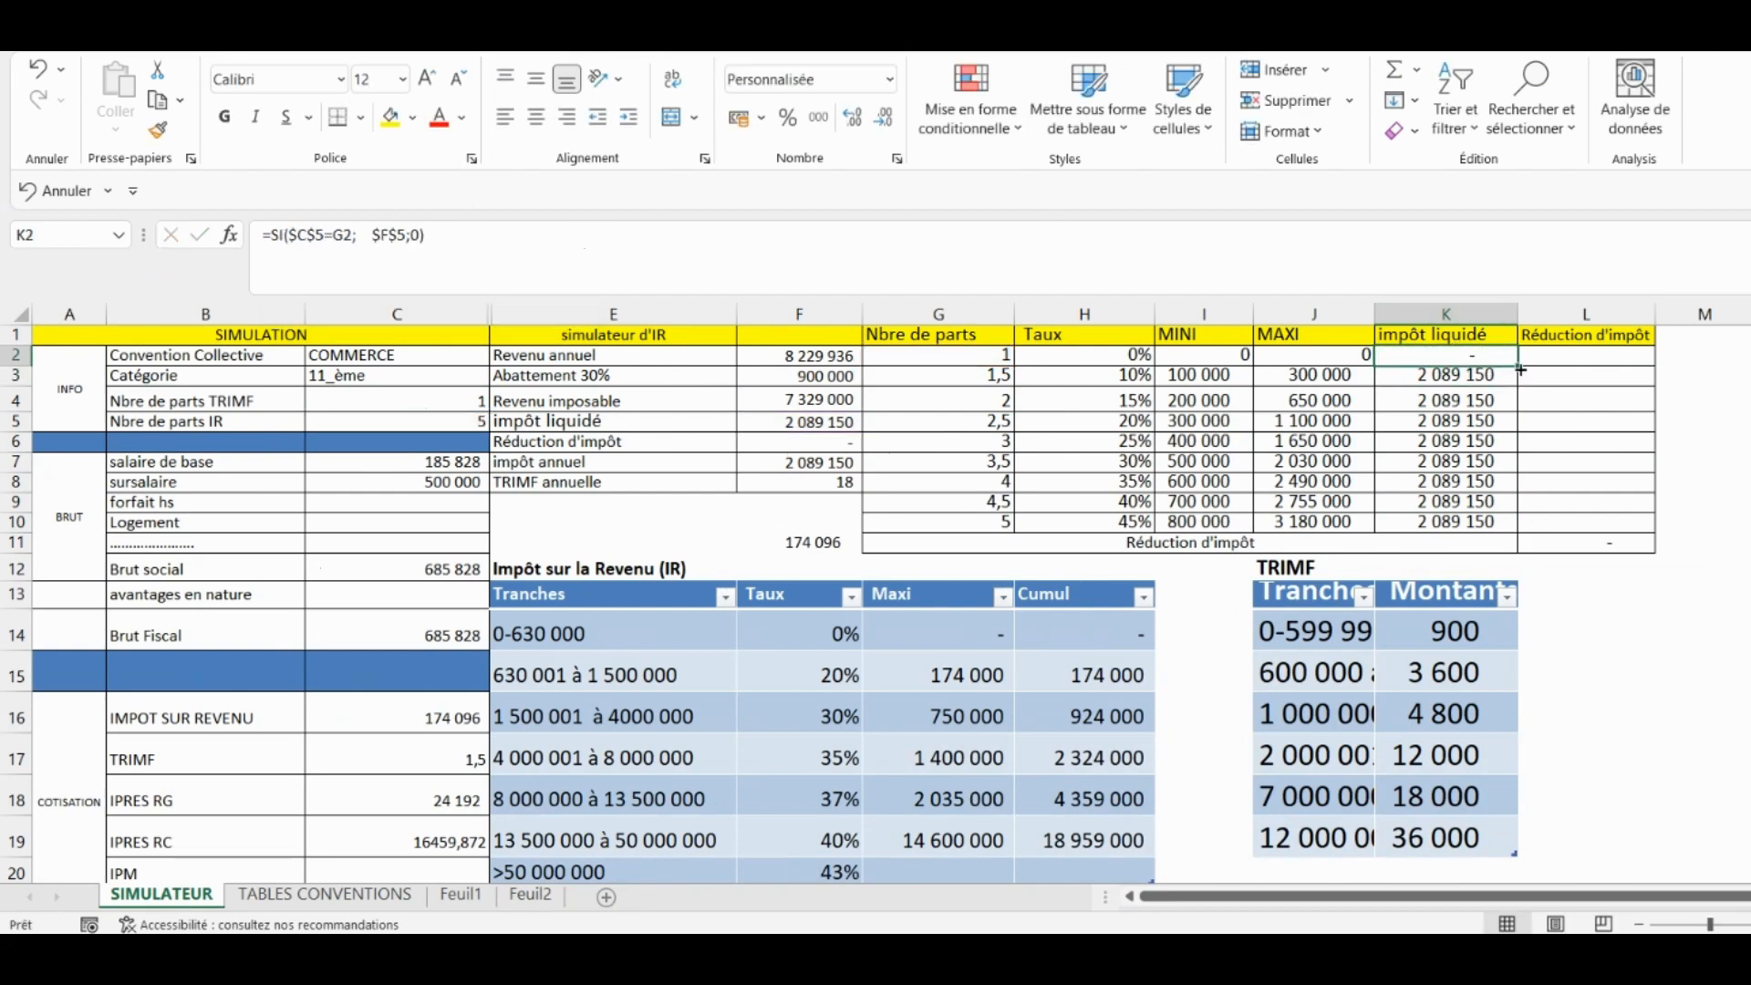
{"action": "left_click_drag", "start_coordinate": [1517, 368], "coordinate": [1518, 527]}
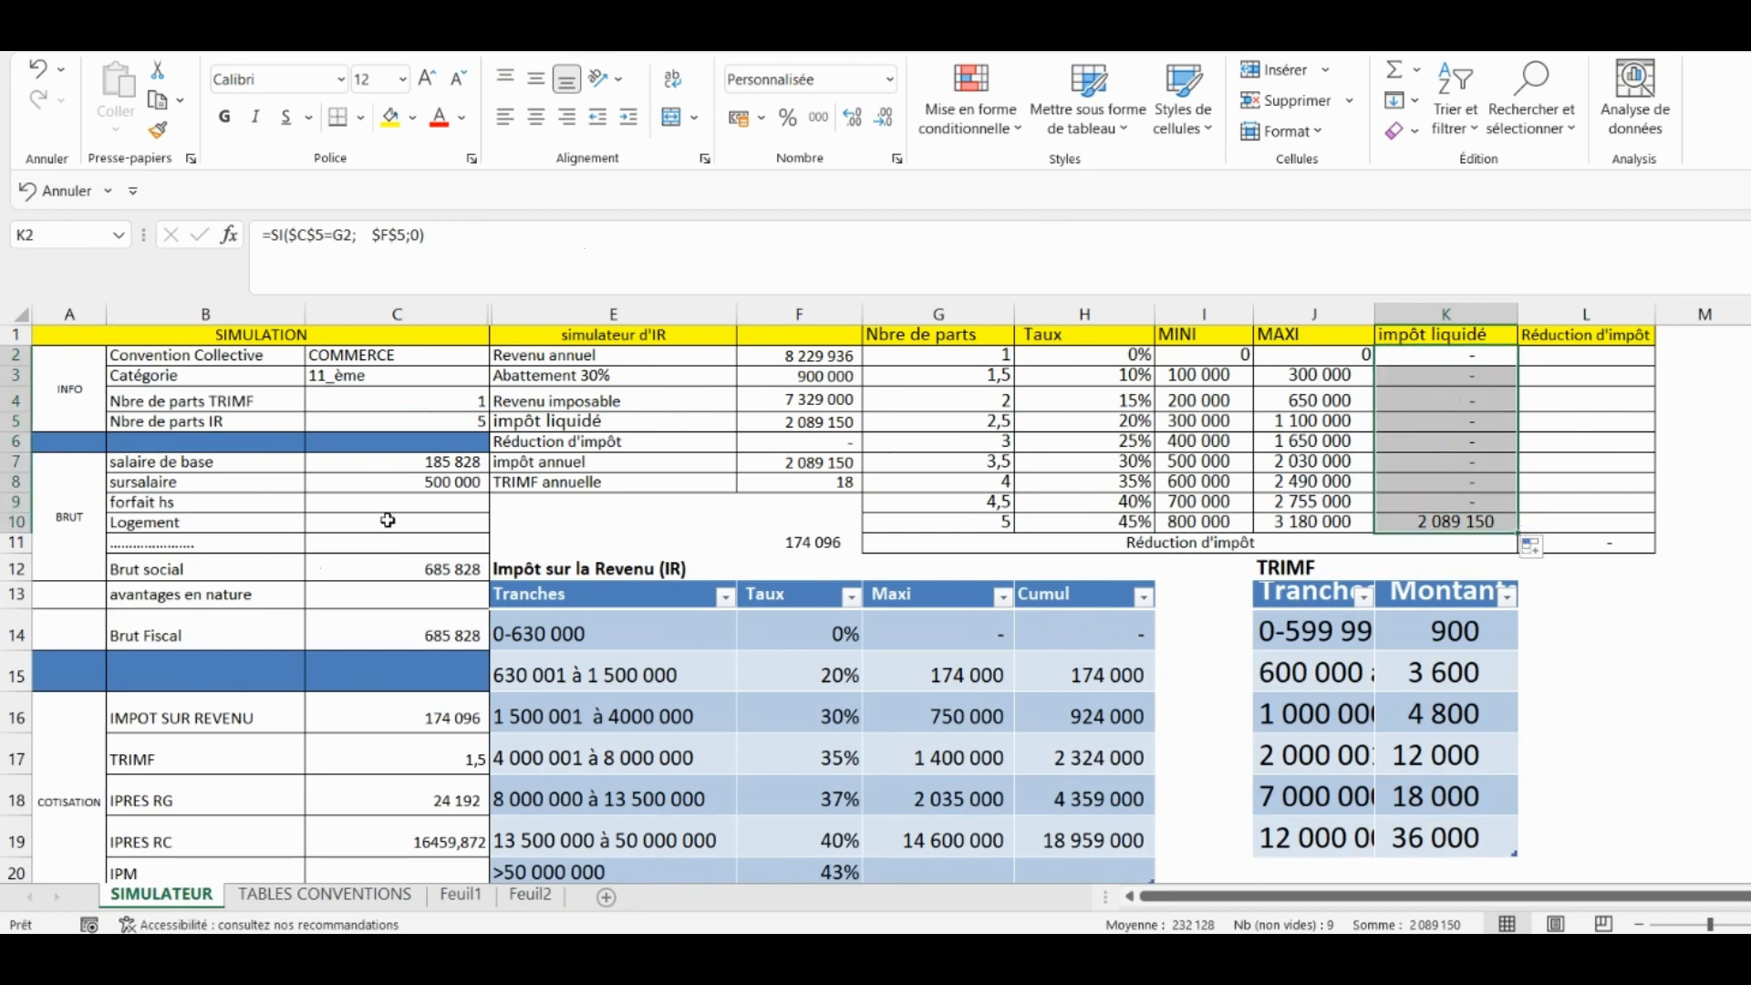
Compare the Nbre de parts IR in C5 with row 10 of the table and check the SI formulas from K10 up to K3.
{"action": "left_click", "coordinate": [405, 429]}
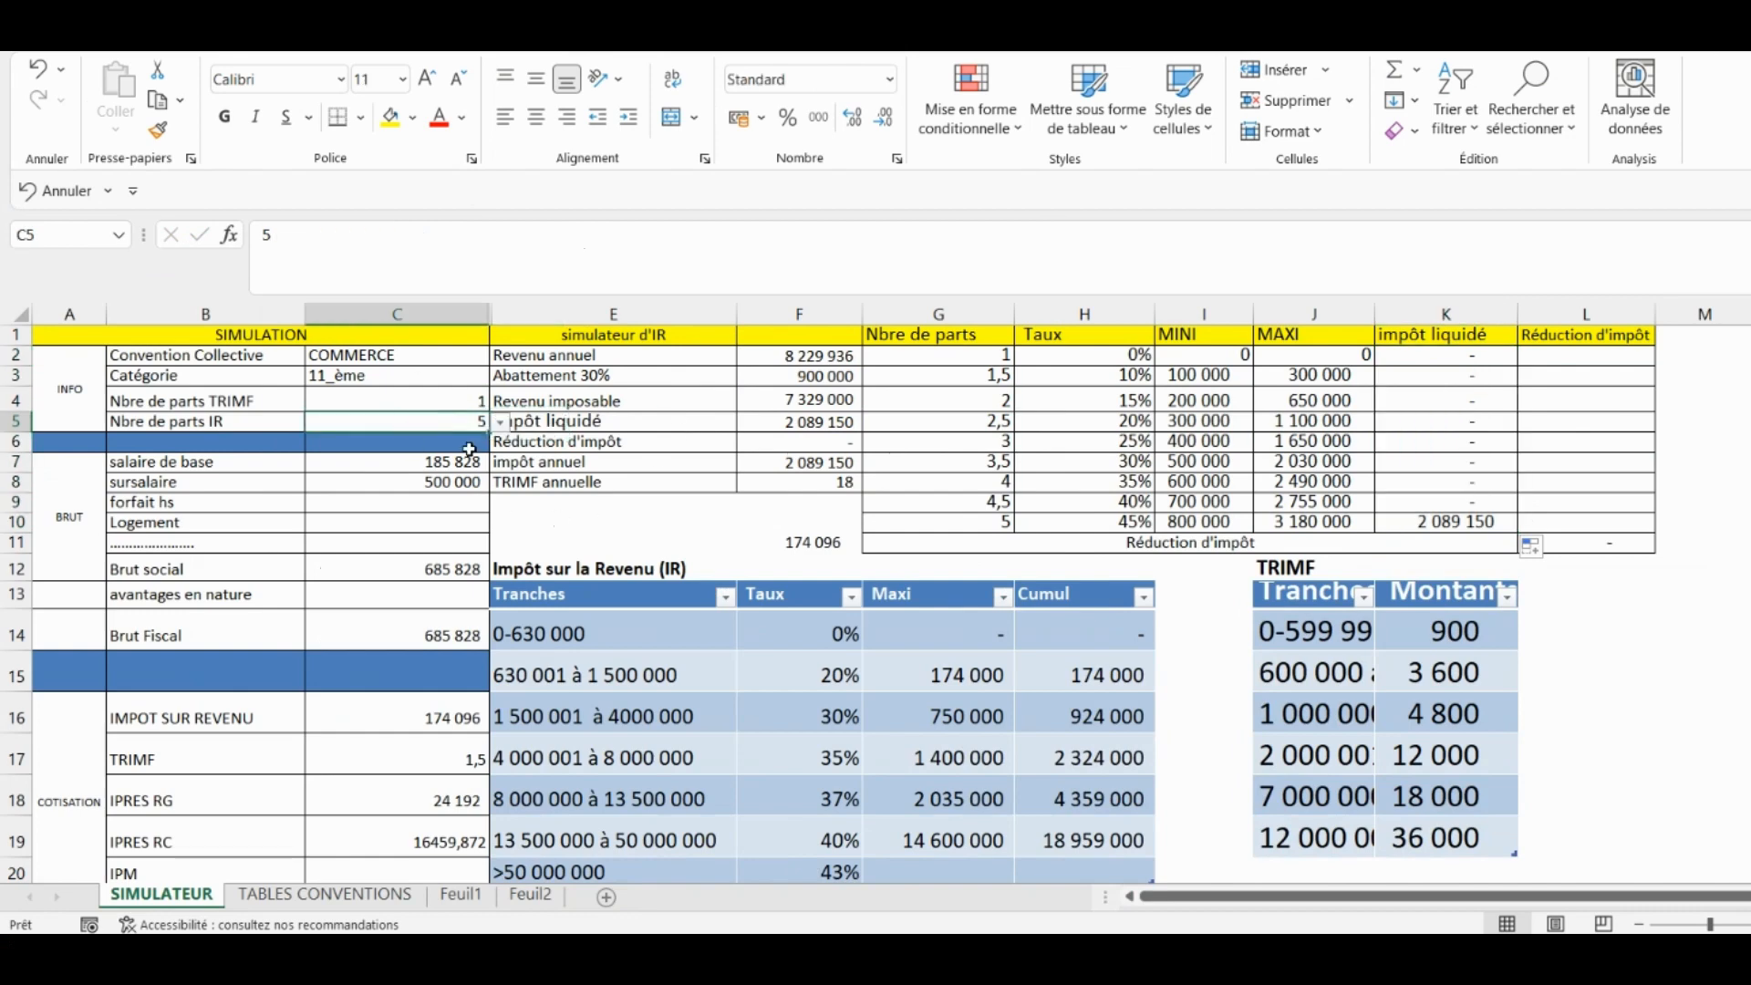
{"action": "left_click", "coordinate": [1102, 527]}
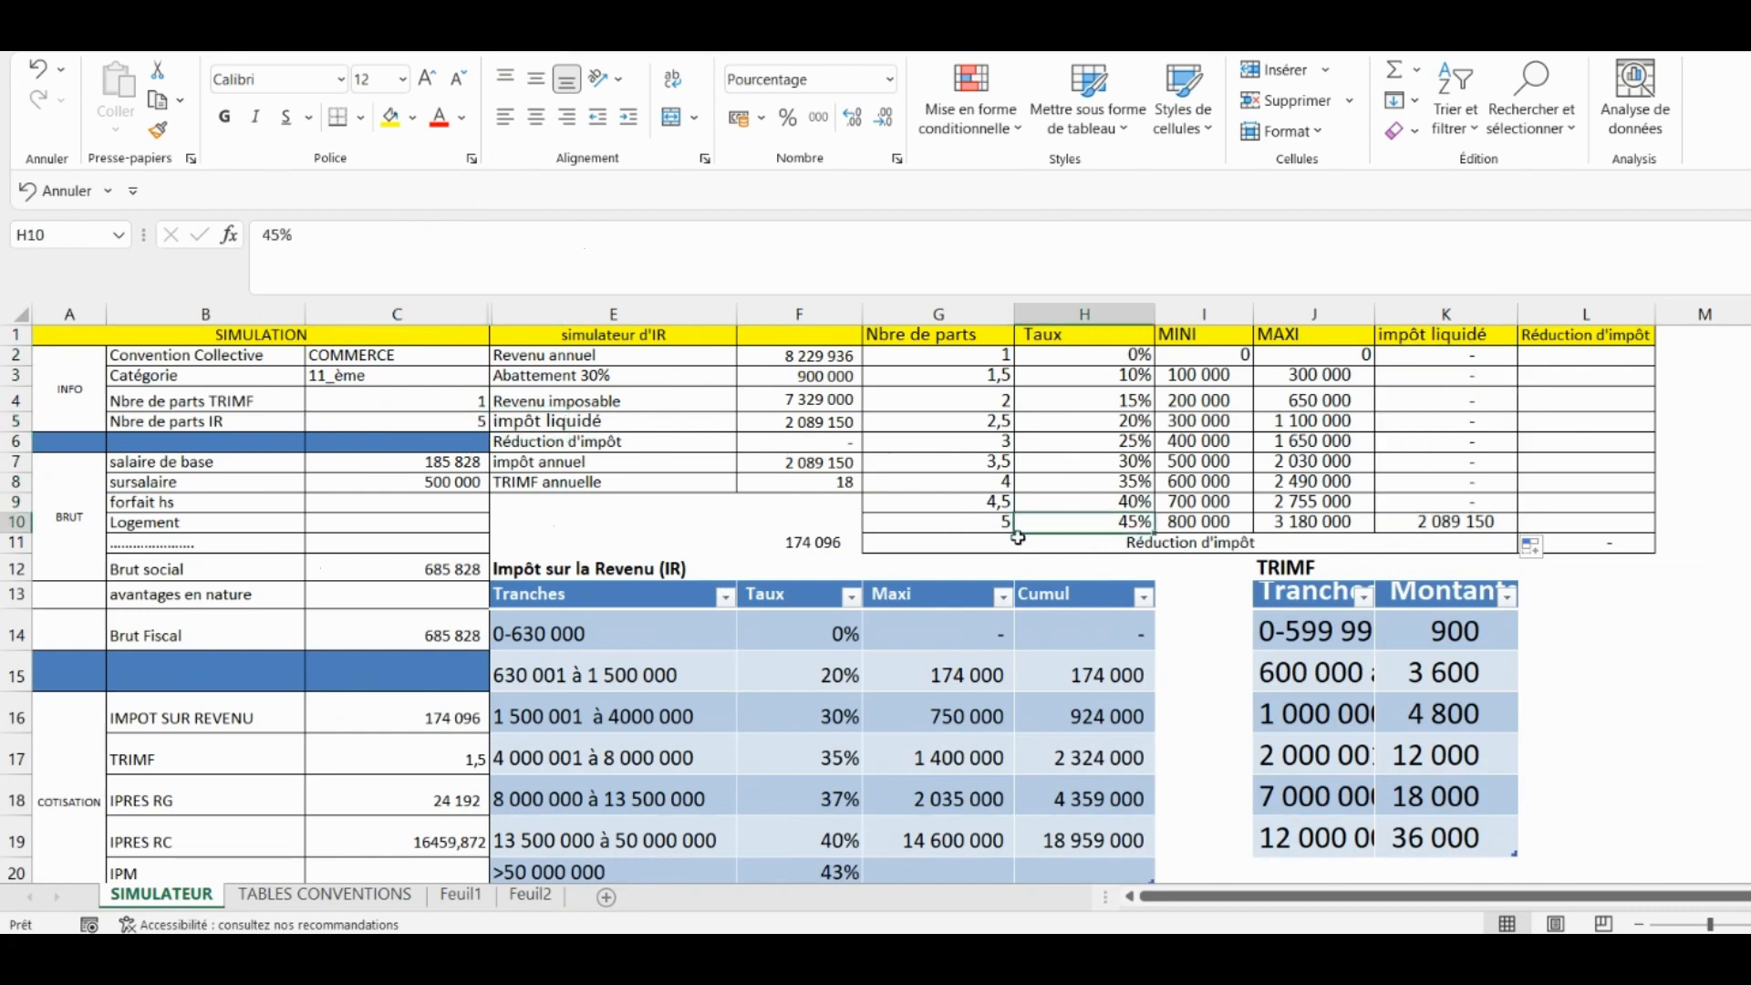
{"action": "left_click", "coordinate": [992, 526]}
{"action": "left_click", "coordinate": [1464, 527]}
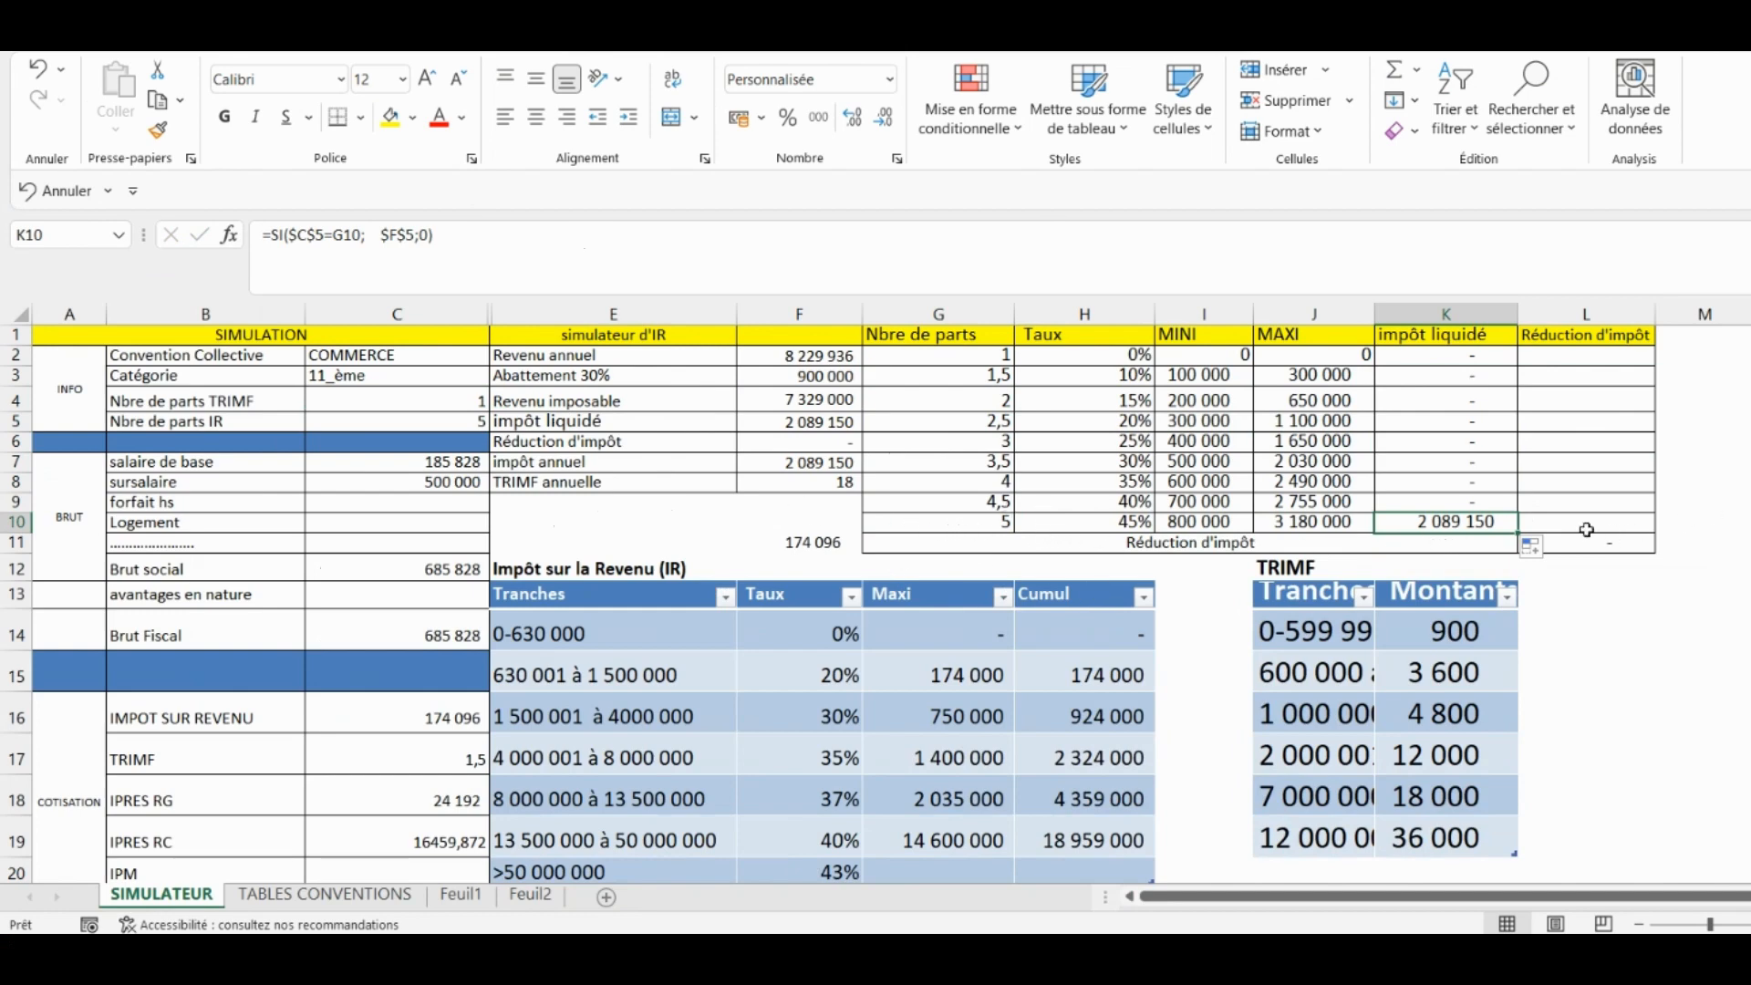
{"action": "key", "text": "Up"}
{"action": "key", "text": "Up"}
{"action": "key", "text": "Up"}
{"action": "key", "text": "Up"}
{"action": "key", "text": "Up"}
{"action": "key", "text": "Up"}
{"action": "key", "text": "Up"}
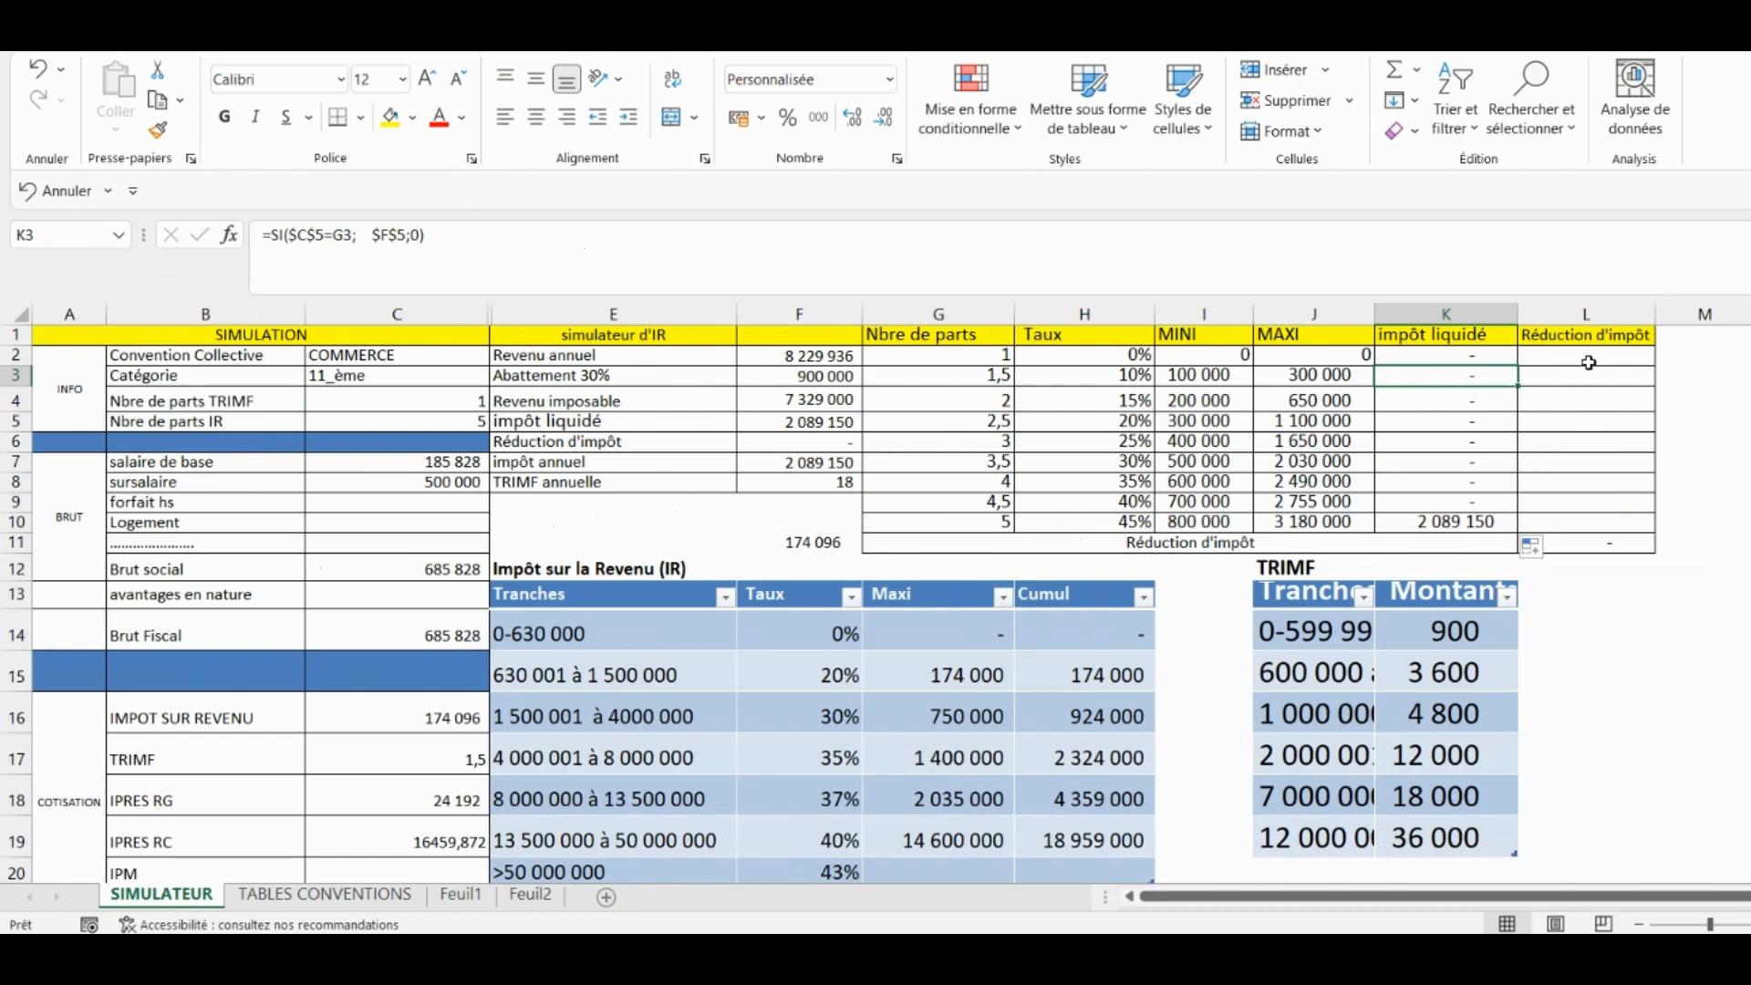
Enter =K2*H2 in L2 and fill it down the Réduction d'impôt column to L10.
{"action": "left_click", "coordinate": [1589, 361]}
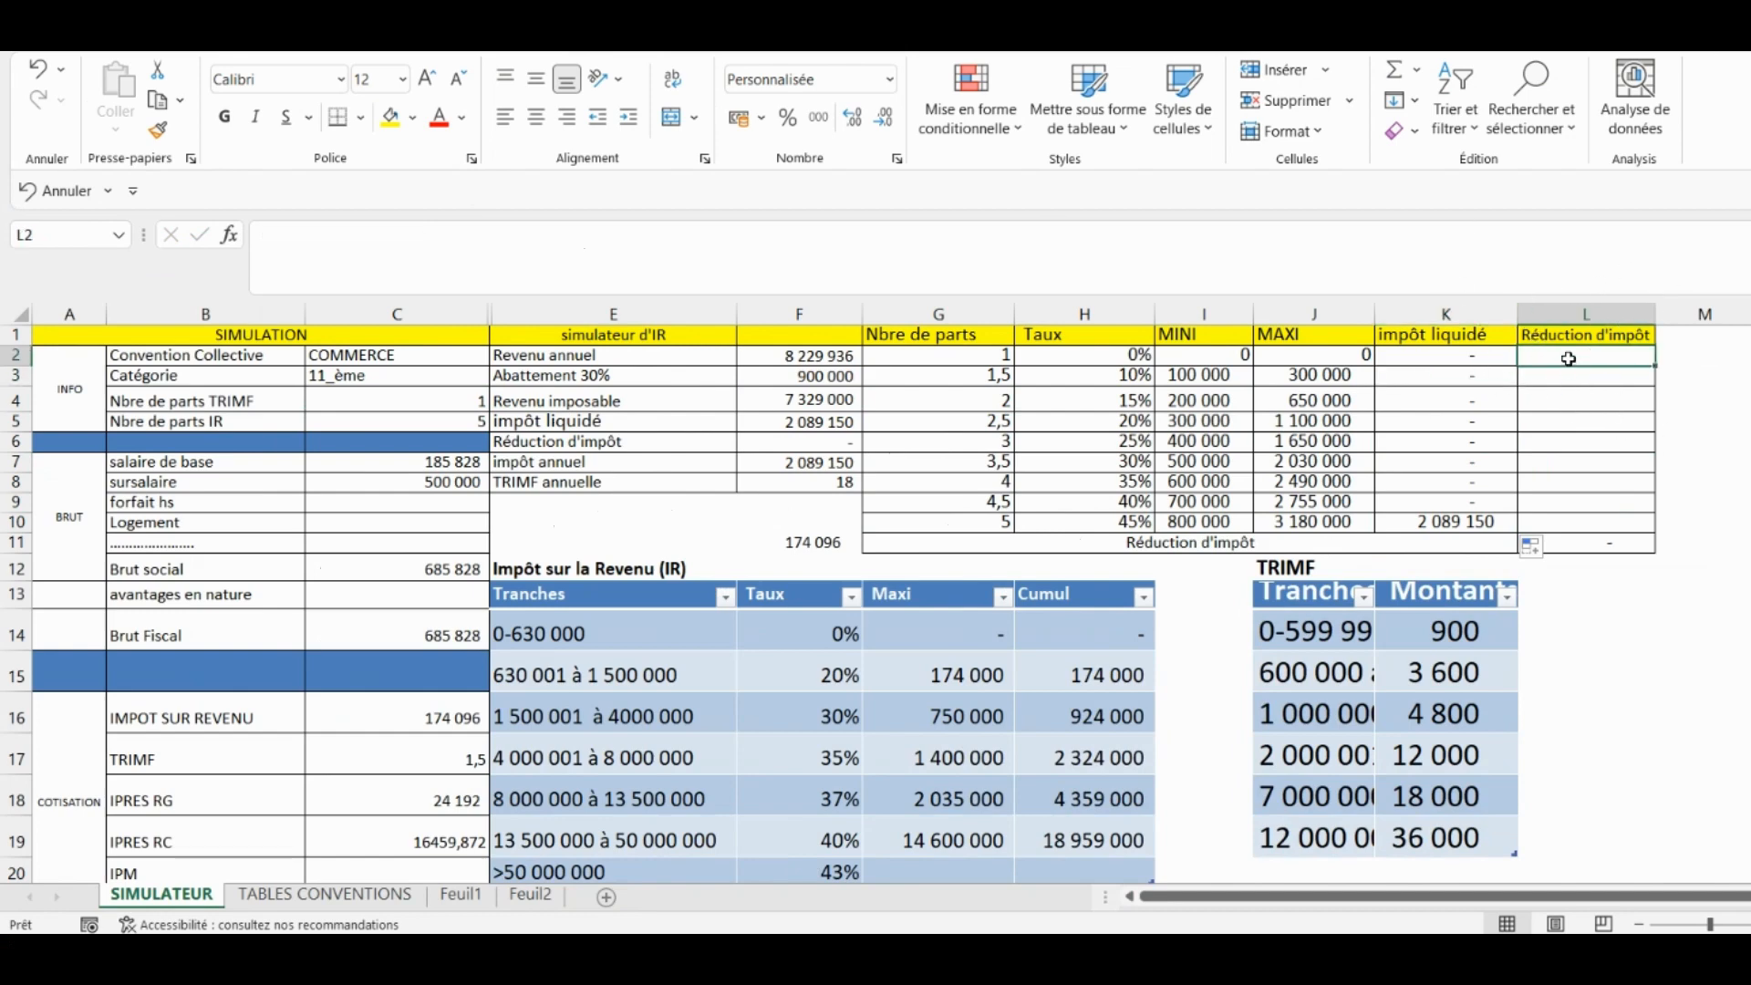
{"action": "type", "text": "="}
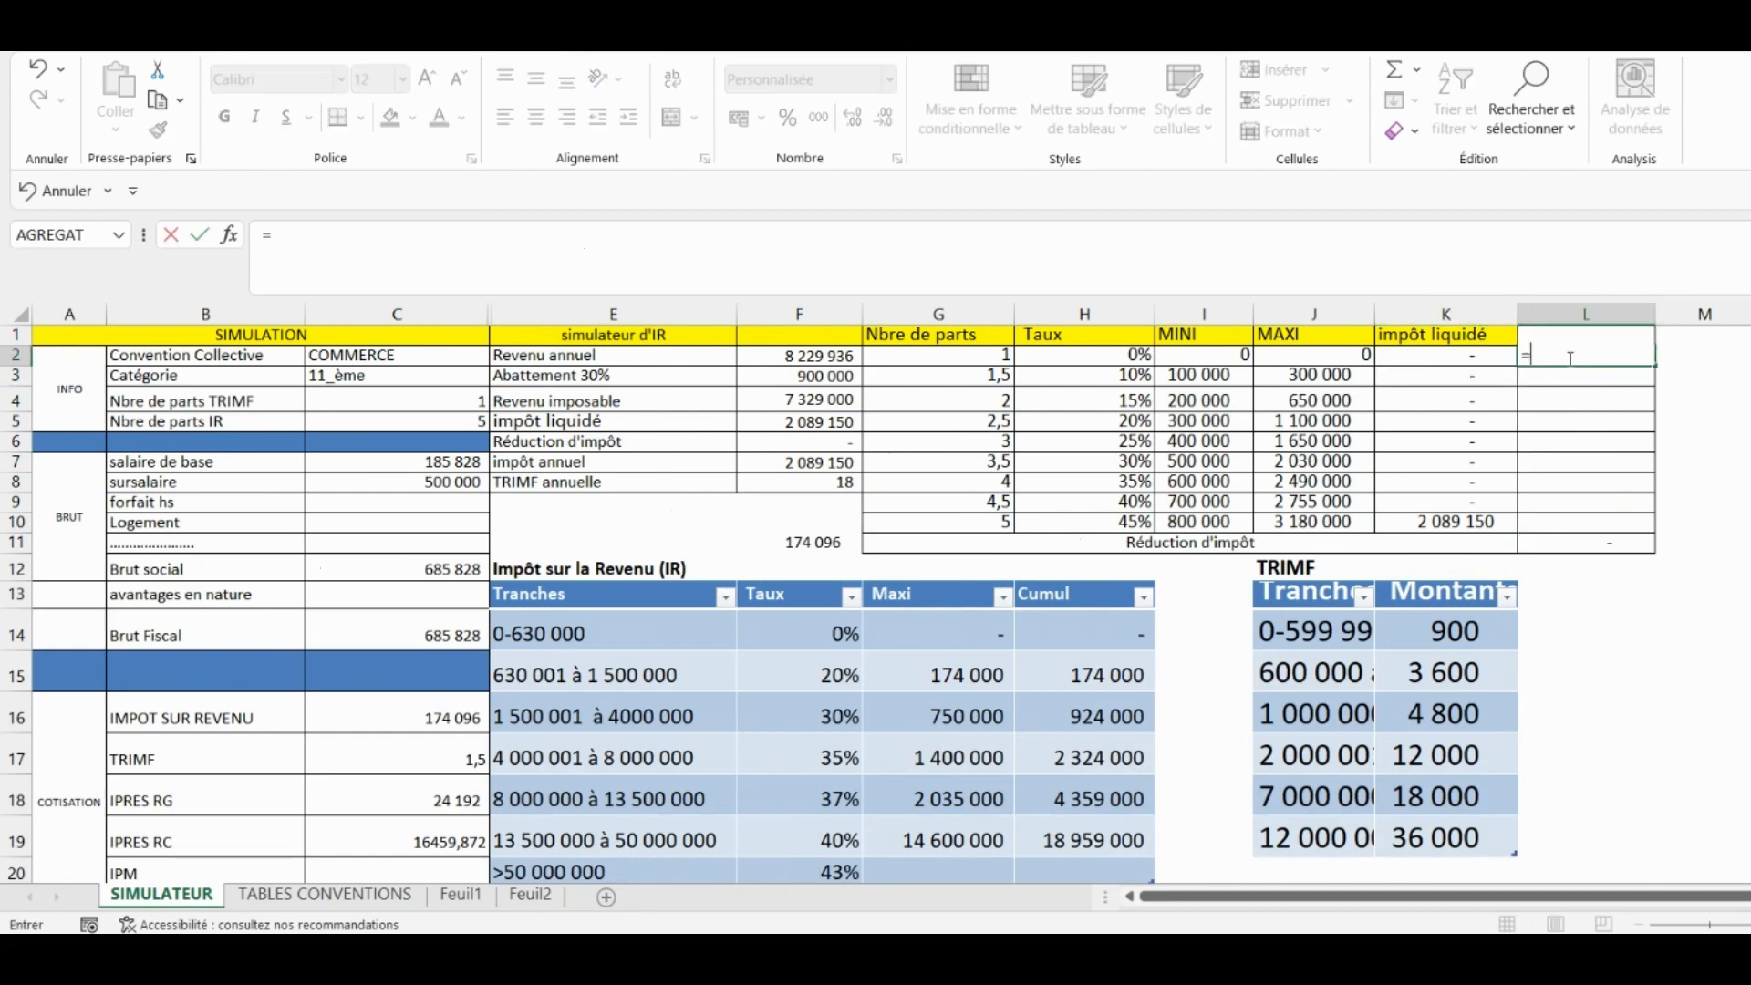
{"action": "left_click", "coordinate": [1422, 372]}
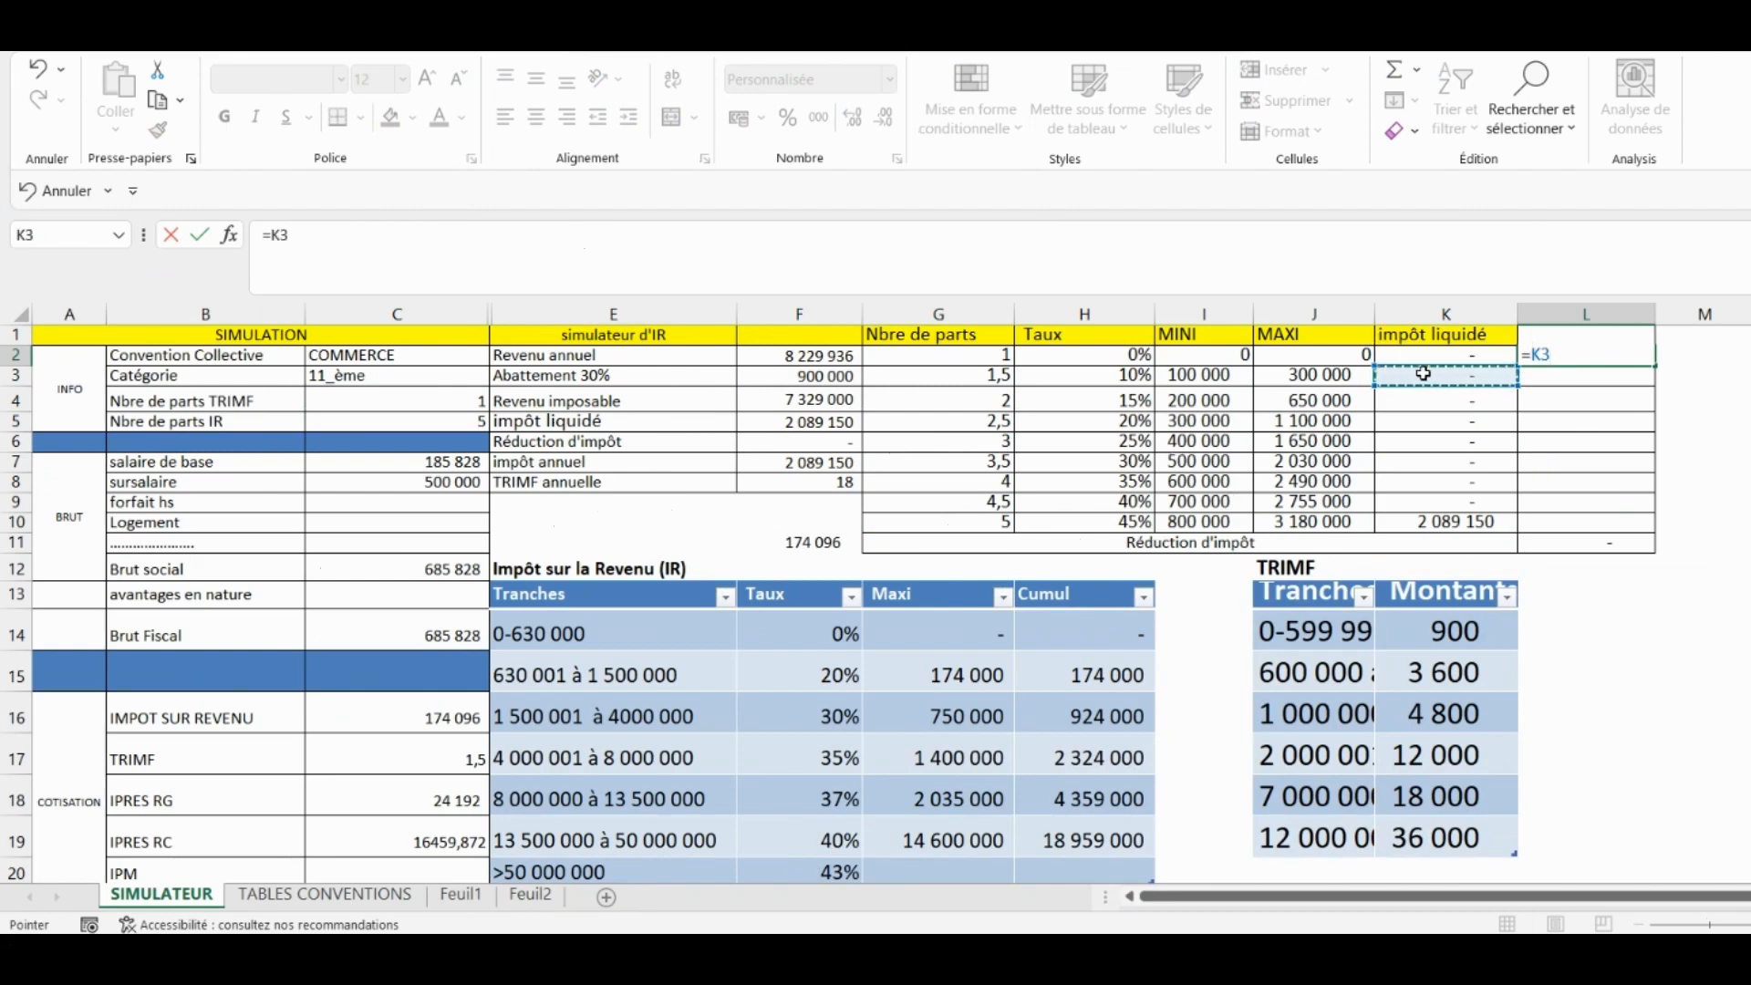
{"action": "left_click", "coordinate": [1429, 355]}
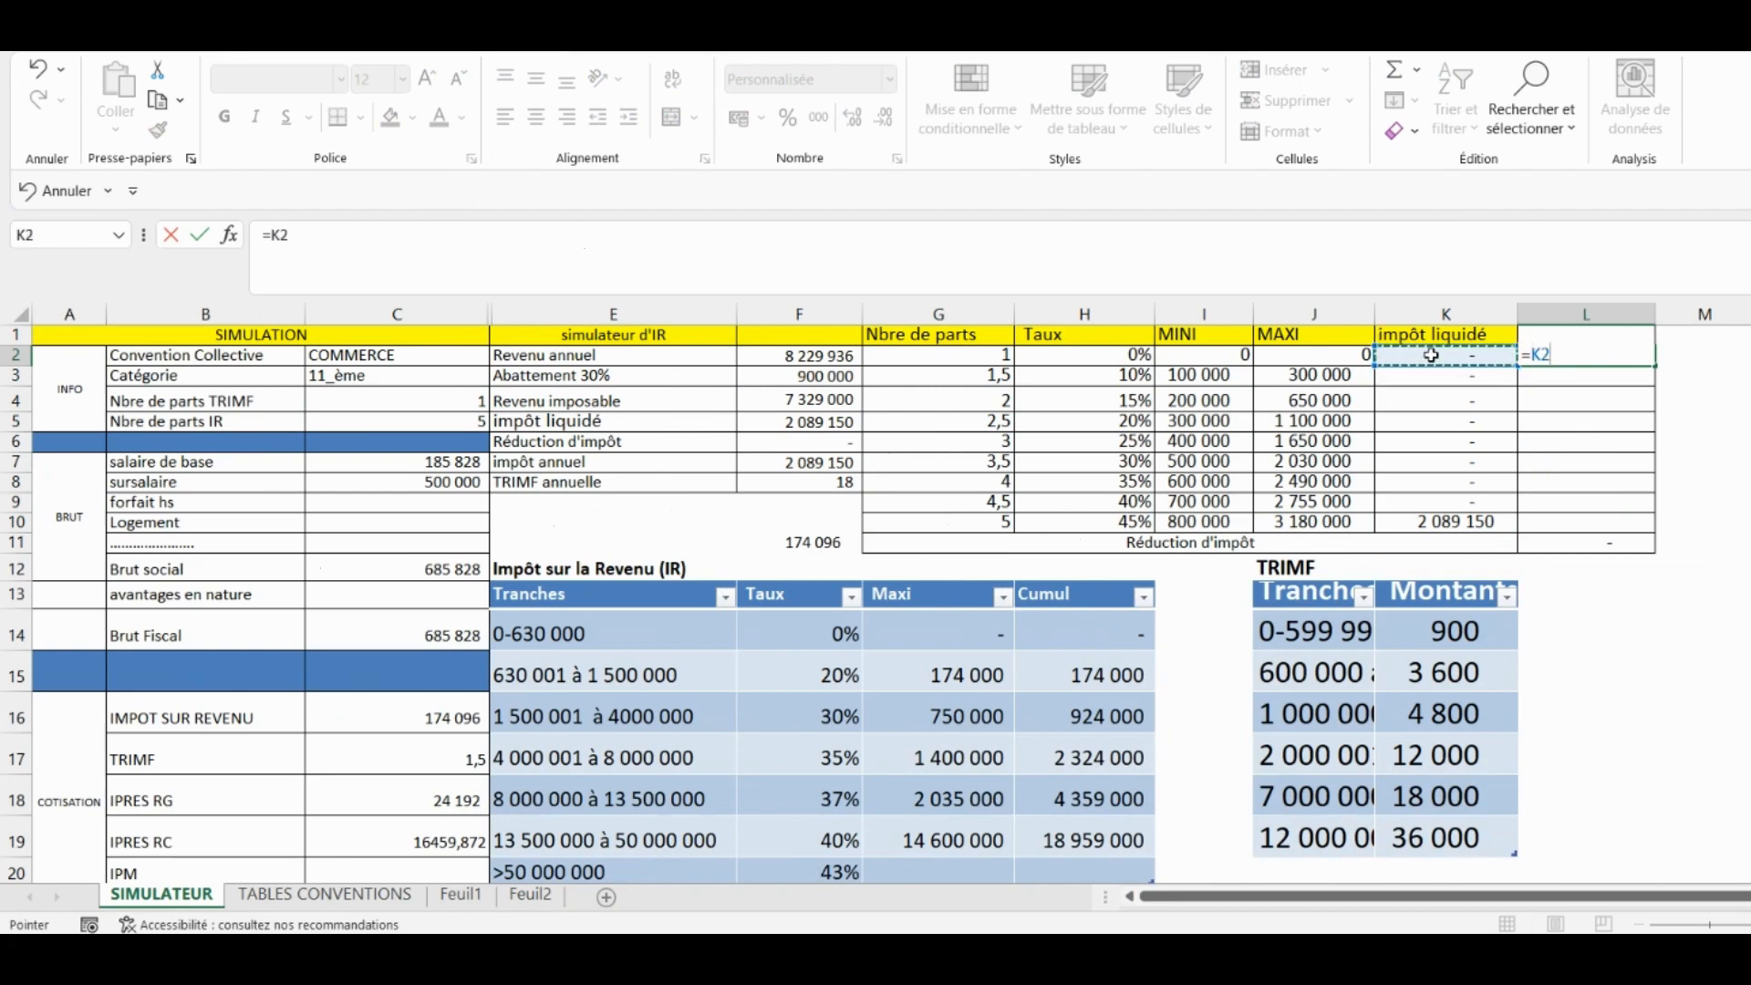
{"action": "type", "text": "*"}
{"action": "left_click", "coordinate": [1136, 354]}
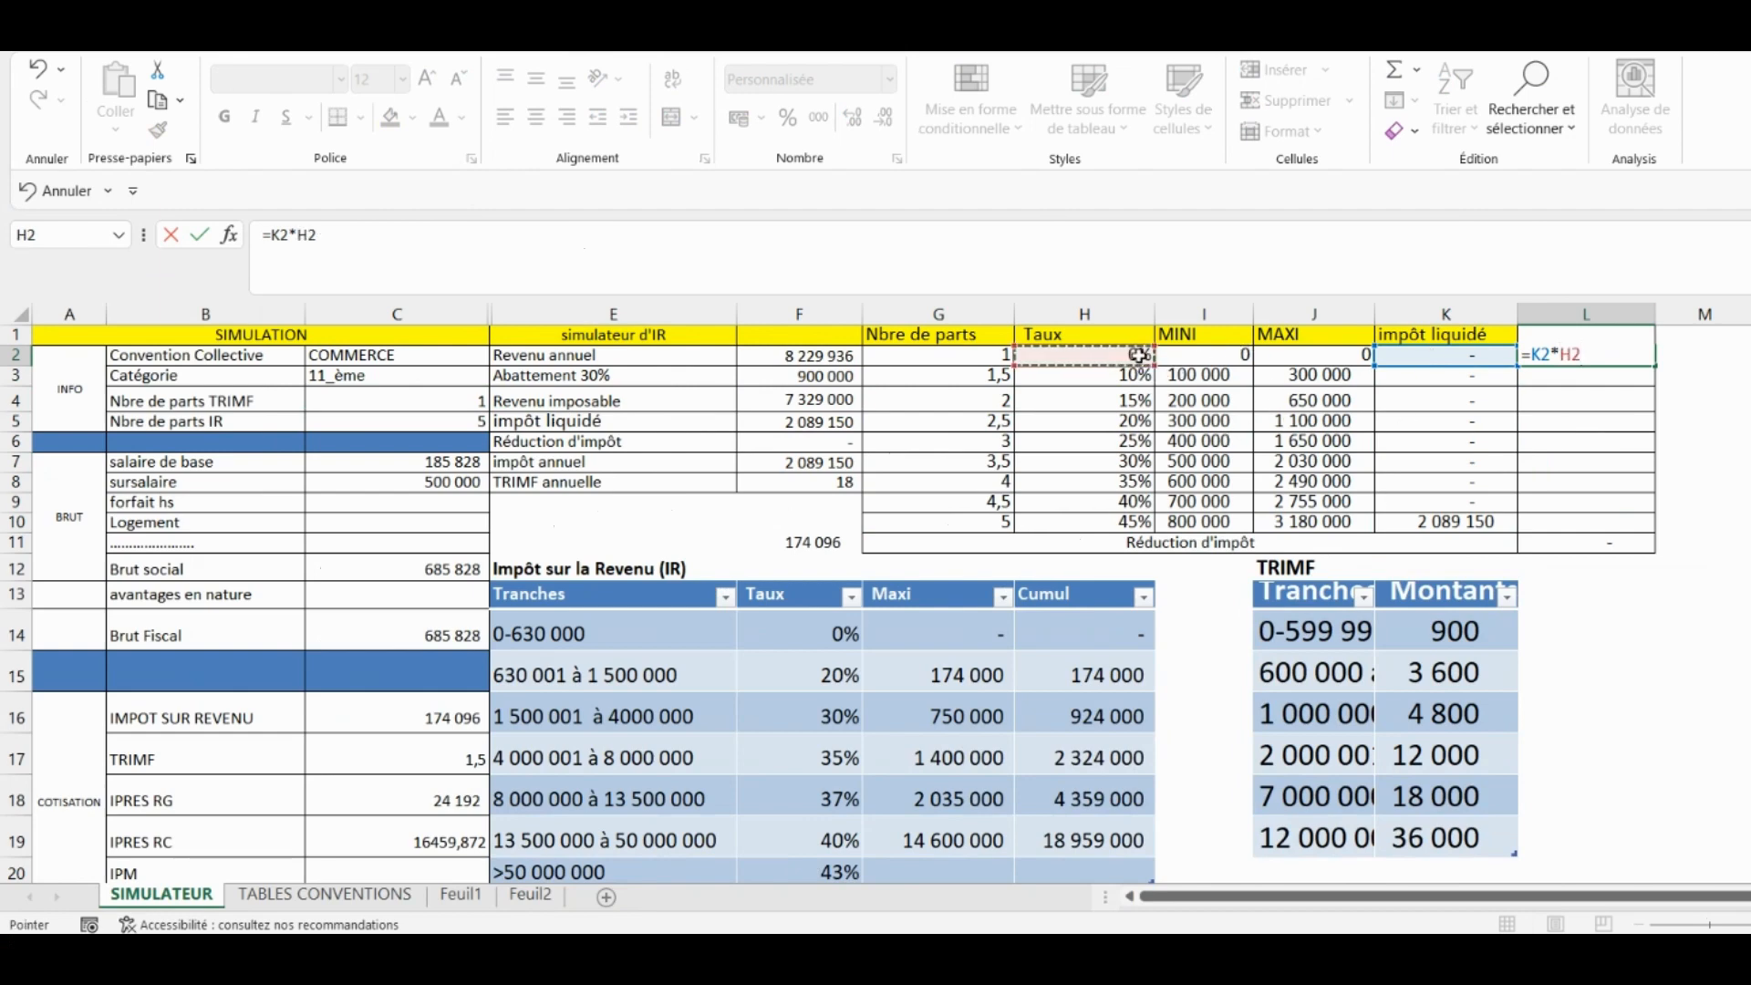
{"action": "key", "text": "Return"}
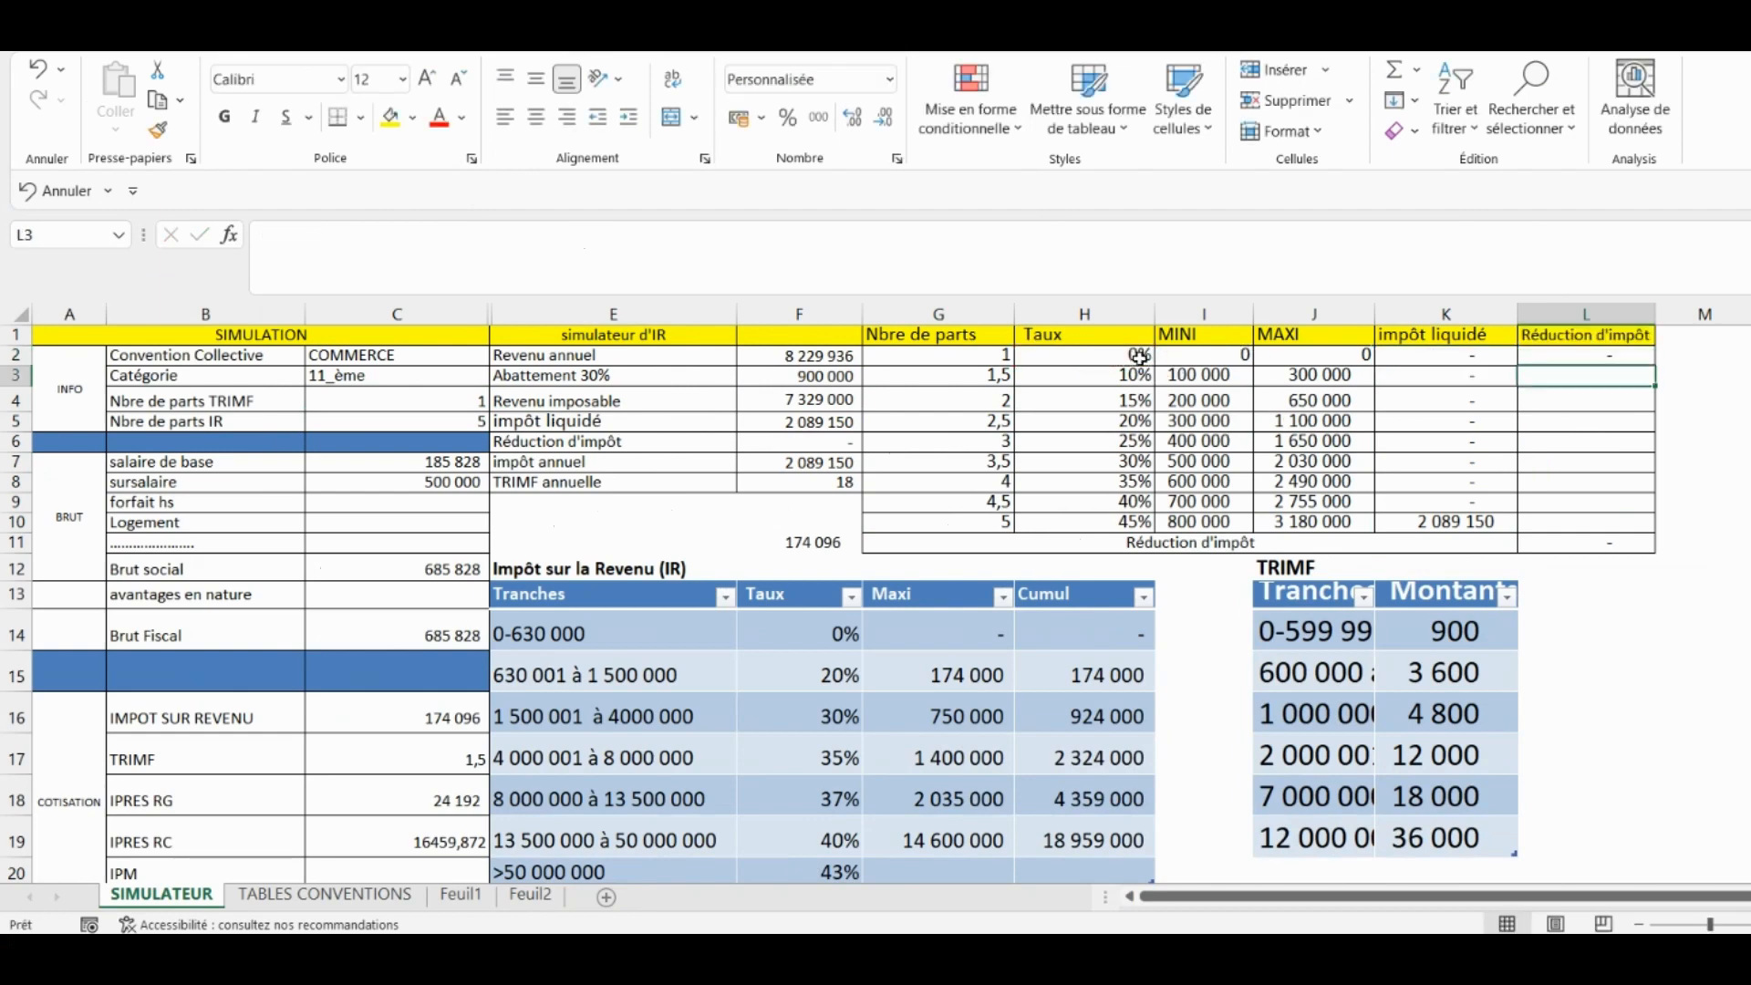
{"action": "left_click", "coordinate": [1584, 354]}
{"action": "left_click_drag", "start_coordinate": [1654, 370], "coordinate": [1675, 527]}
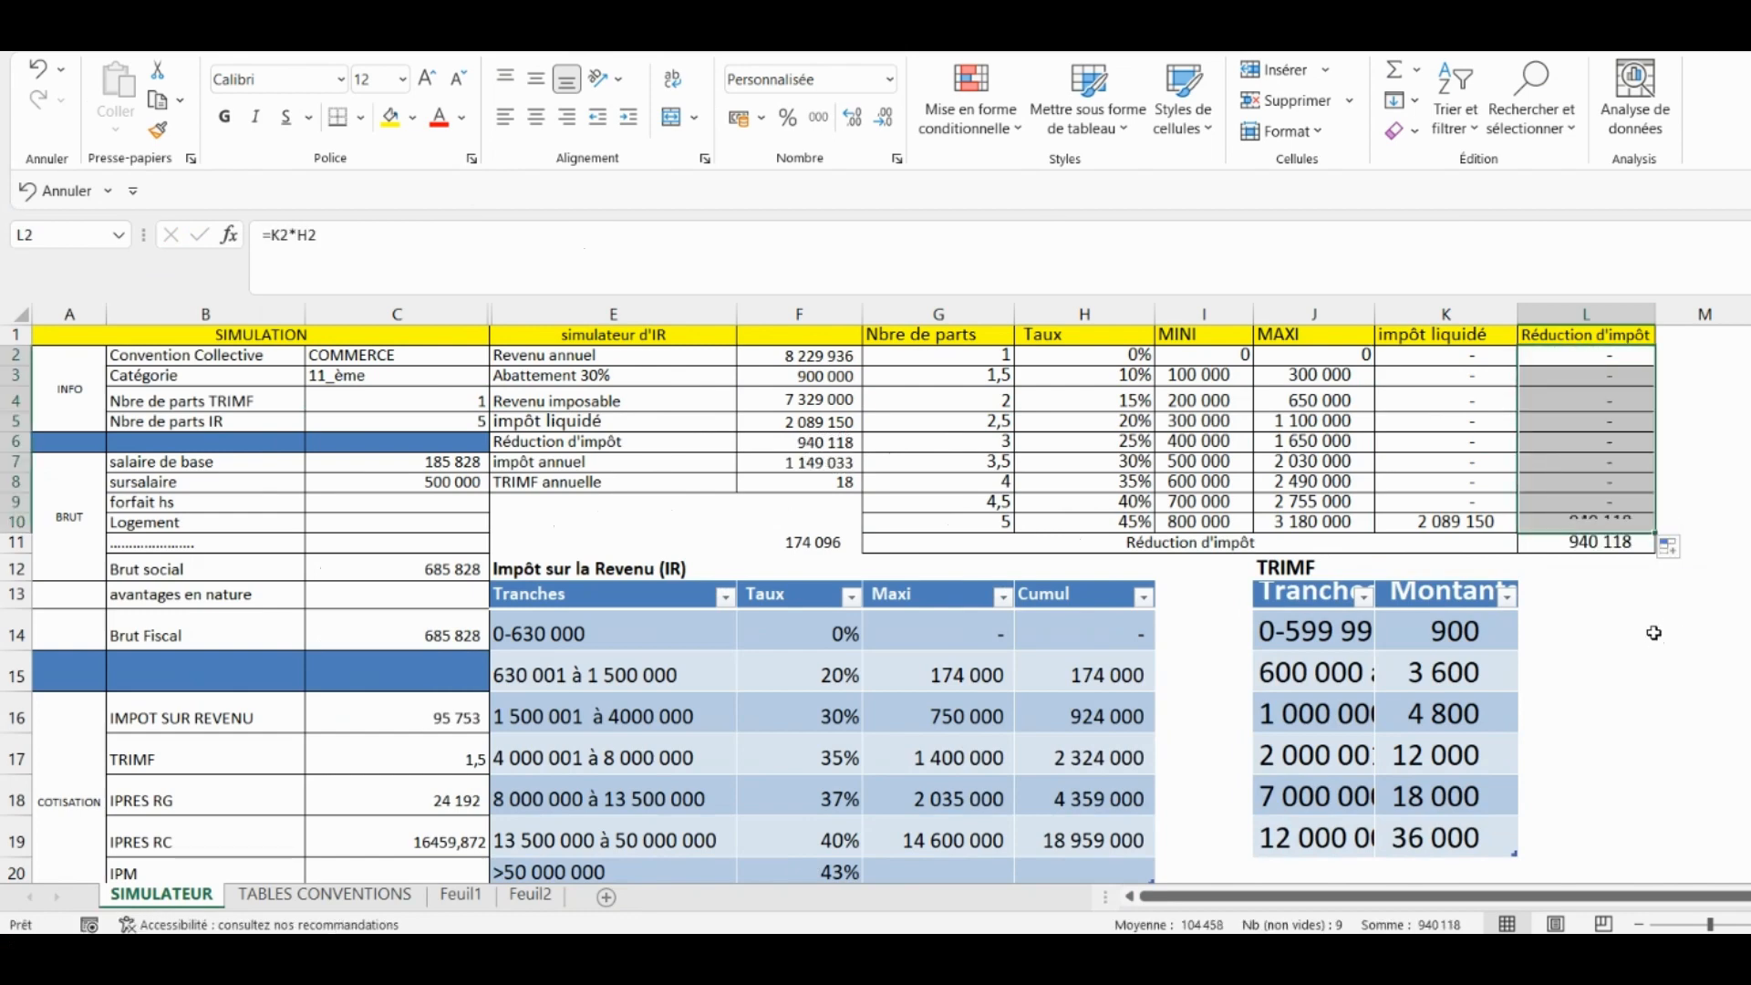
Check the formulas filled down the Réduction d'impôt column between L2 and L10.
{"action": "left_click", "coordinate": [1598, 521]}
{"action": "left_click", "coordinate": [1567, 499]}
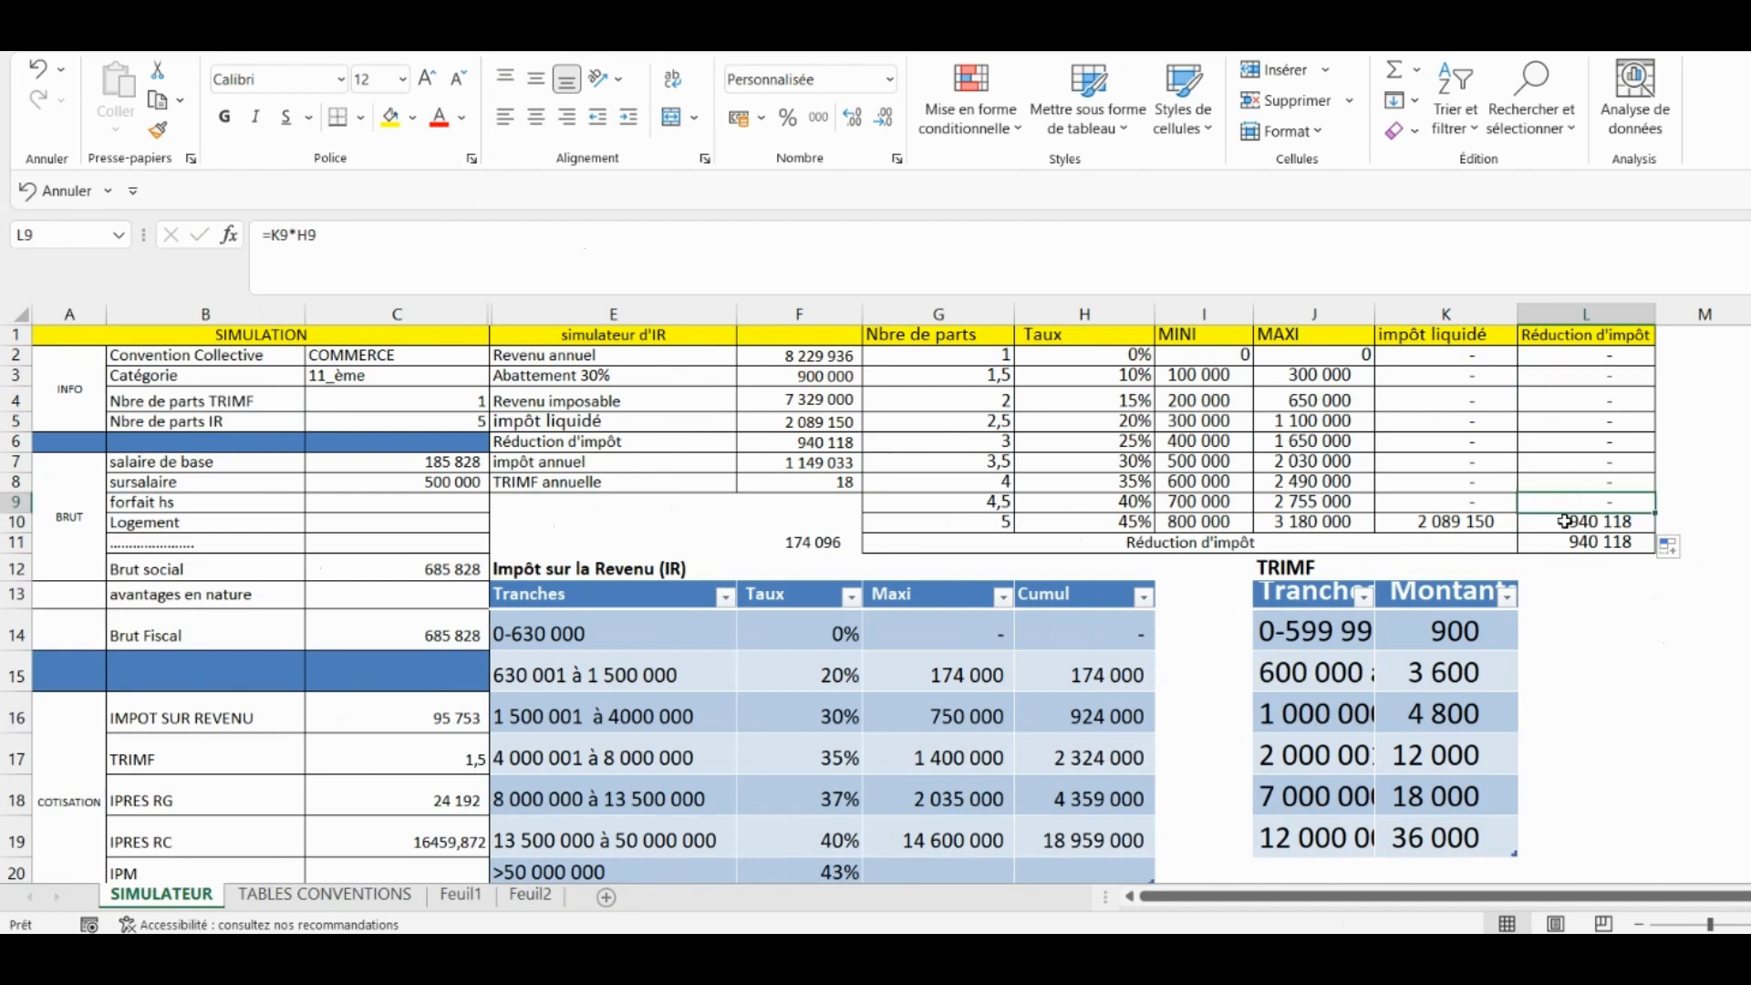
{"action": "left_click", "coordinate": [1576, 520]}
{"action": "left_click", "coordinate": [1563, 423]}
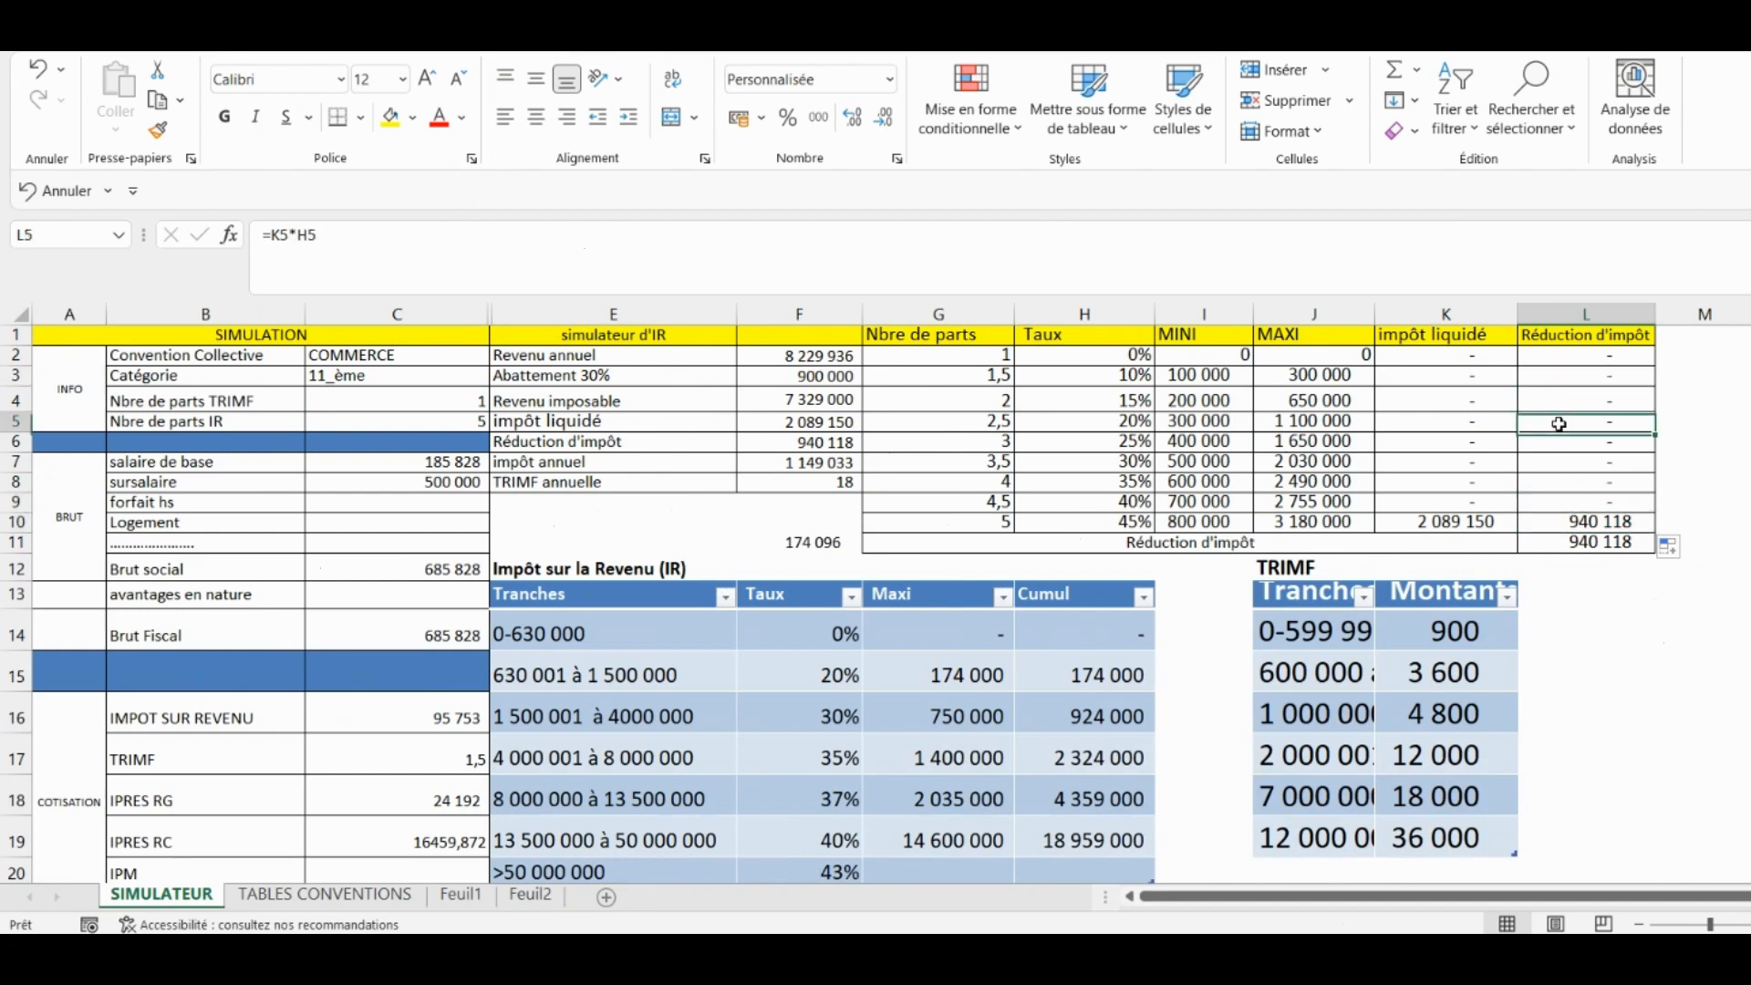
{"action": "left_click", "coordinate": [1566, 354]}
{"action": "left_click", "coordinate": [1586, 462]}
{"action": "left_click", "coordinate": [1564, 360]}
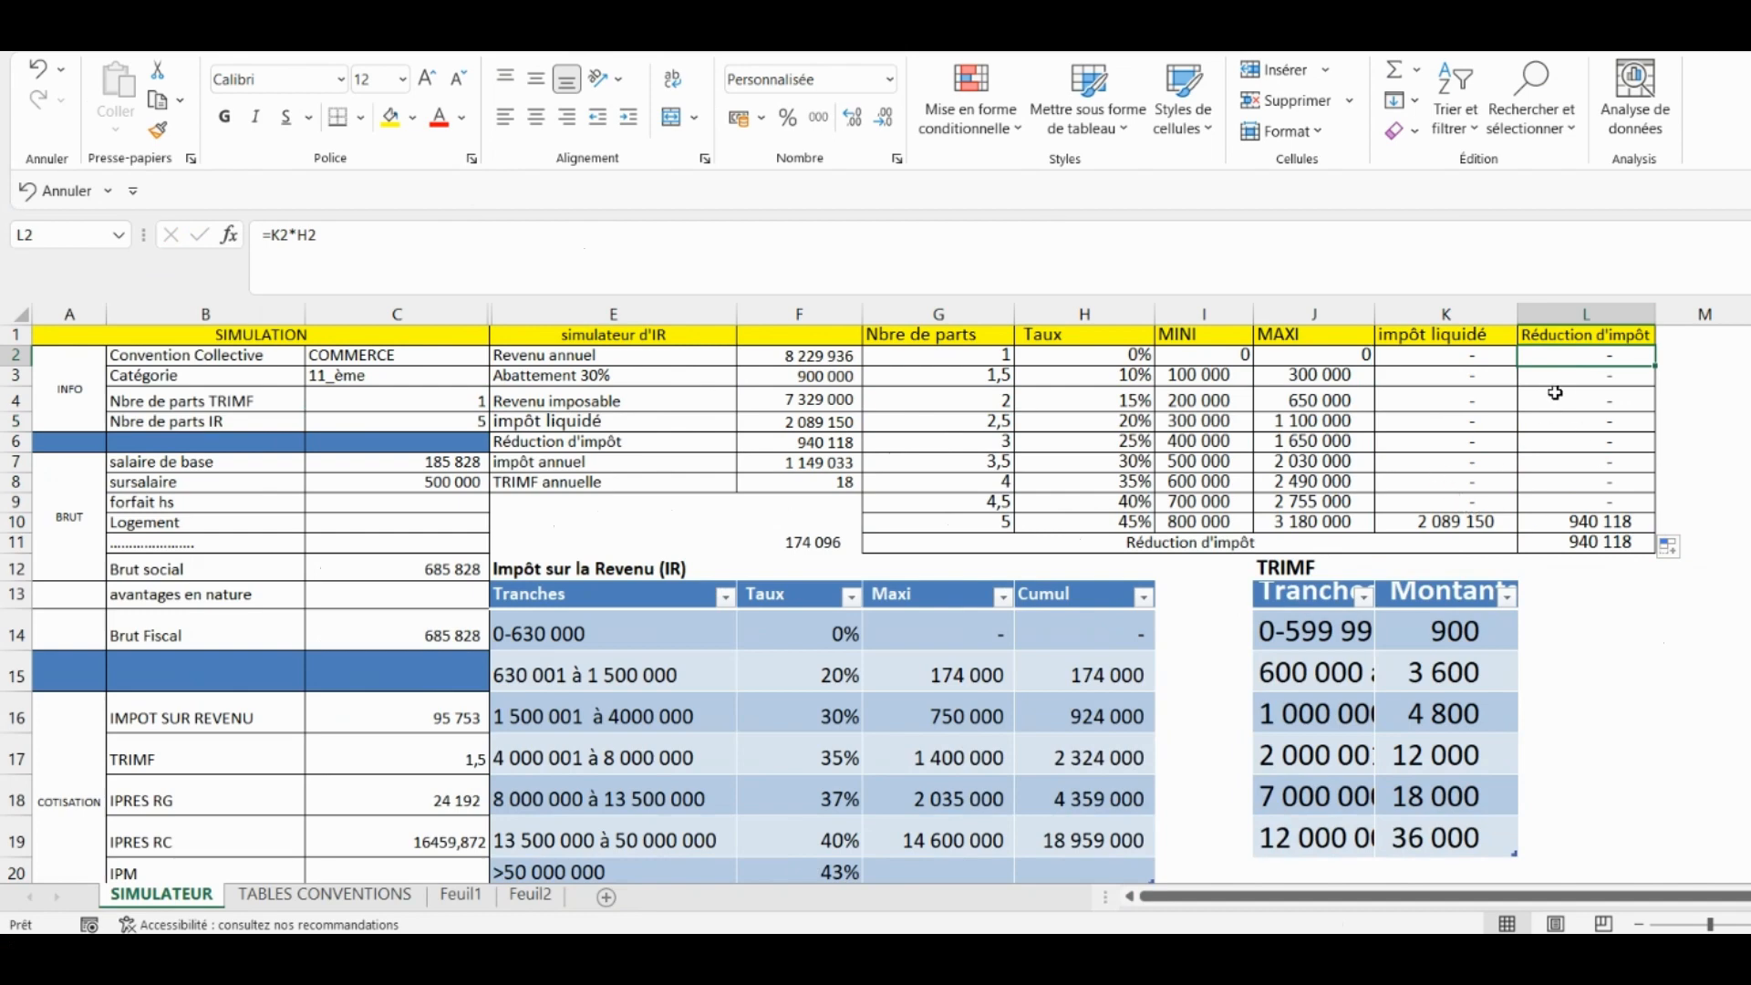
{"action": "left_click", "coordinate": [1554, 393]}
{"action": "left_click", "coordinate": [1576, 518]}
{"action": "left_click", "coordinate": [1579, 460]}
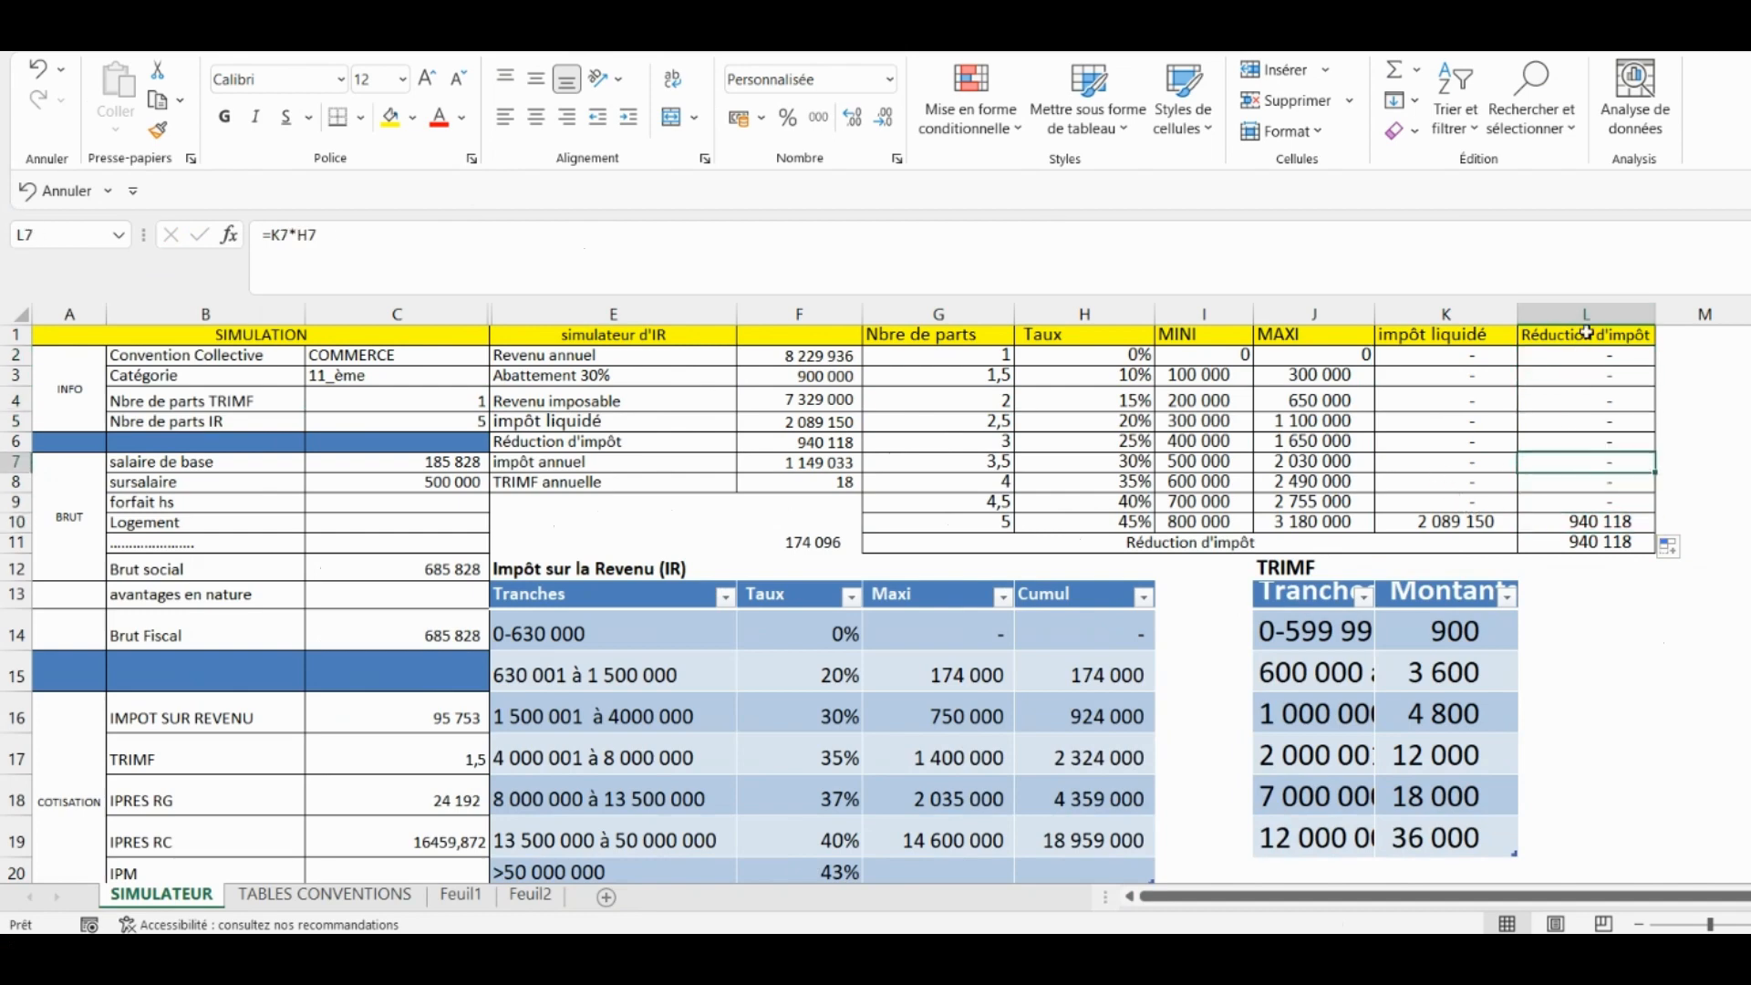
{"action": "left_click", "coordinate": [1579, 396]}
Cap the reduction at MAXI by changing L2 to =MIN(K2*H2;J2), and fill it down the Réduction d'impôt column to L10.
{"action": "left_click", "coordinate": [1576, 359]}
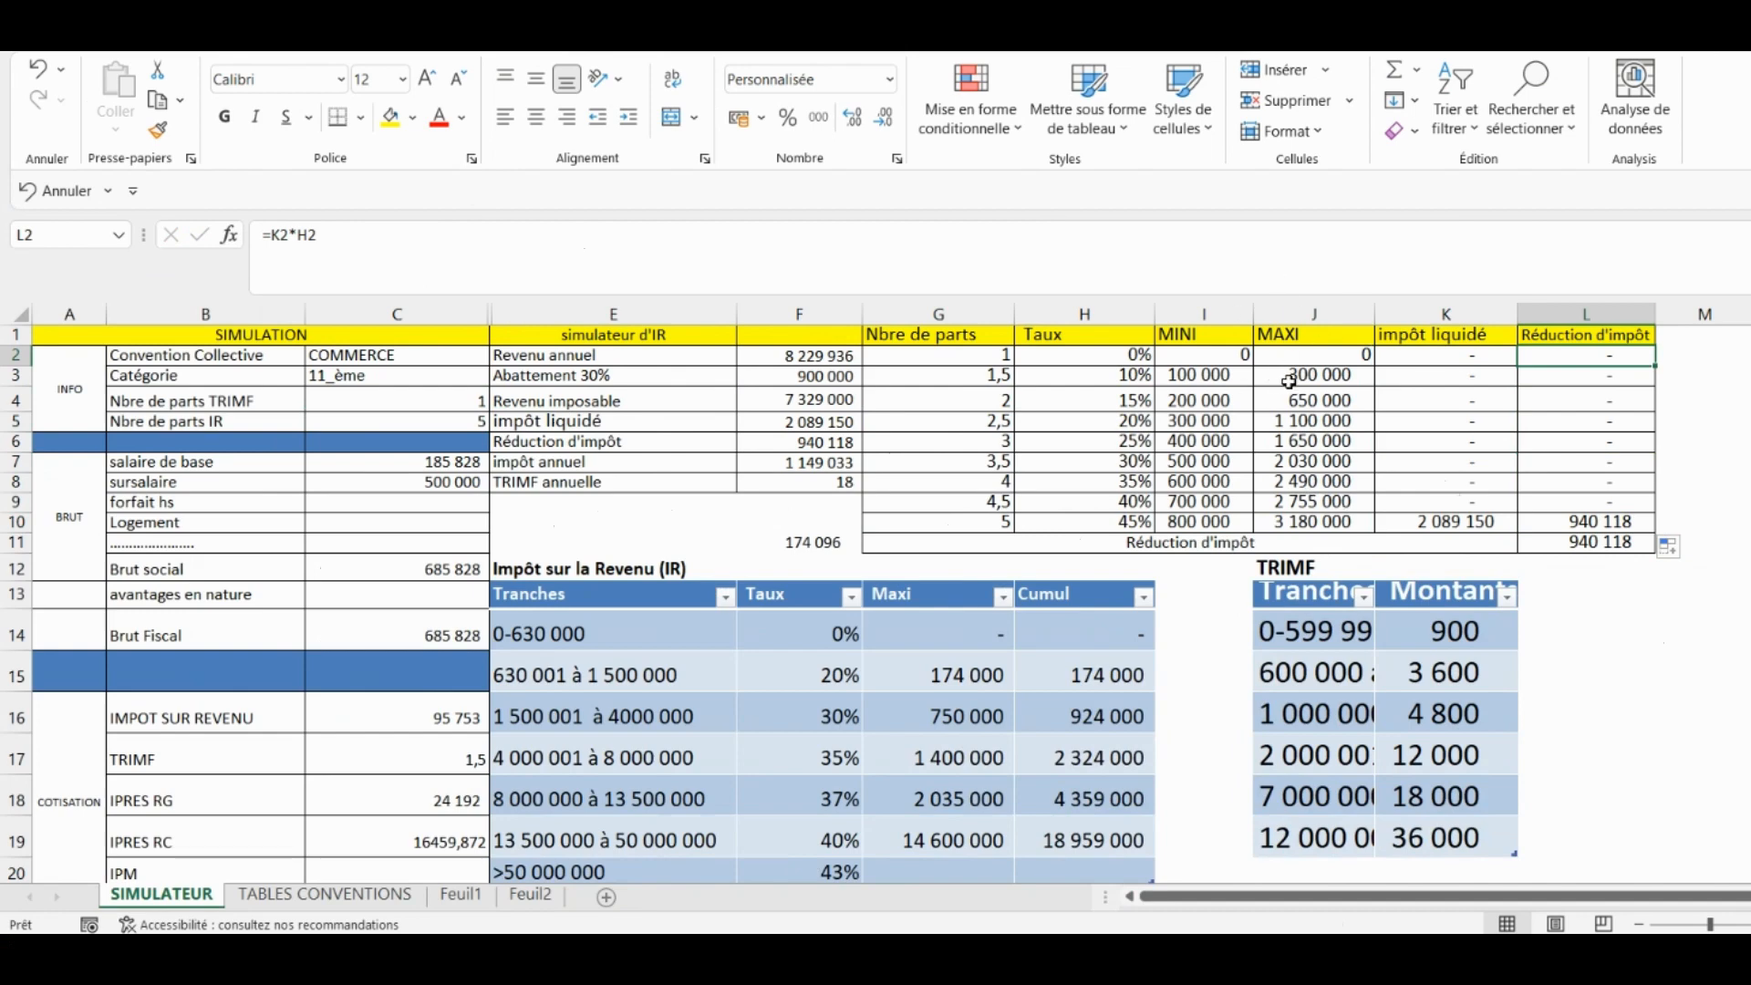
{"action": "left_click", "coordinate": [275, 236]}
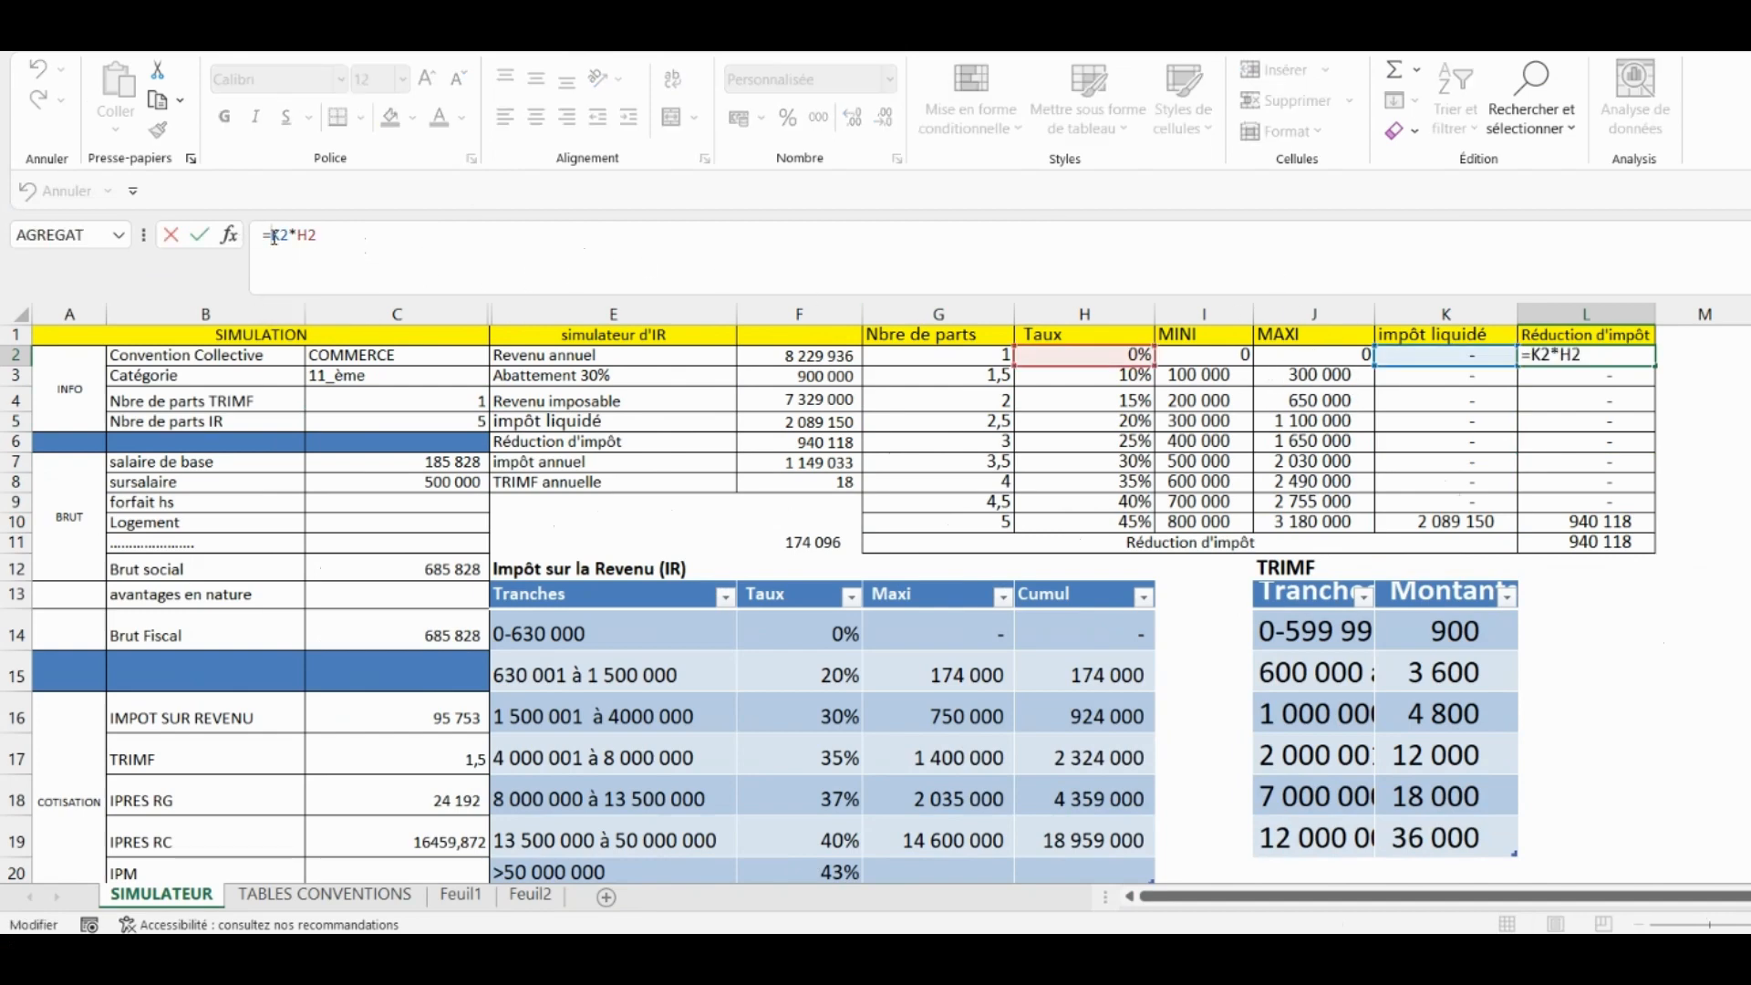
{"action": "type", "text": "m"}
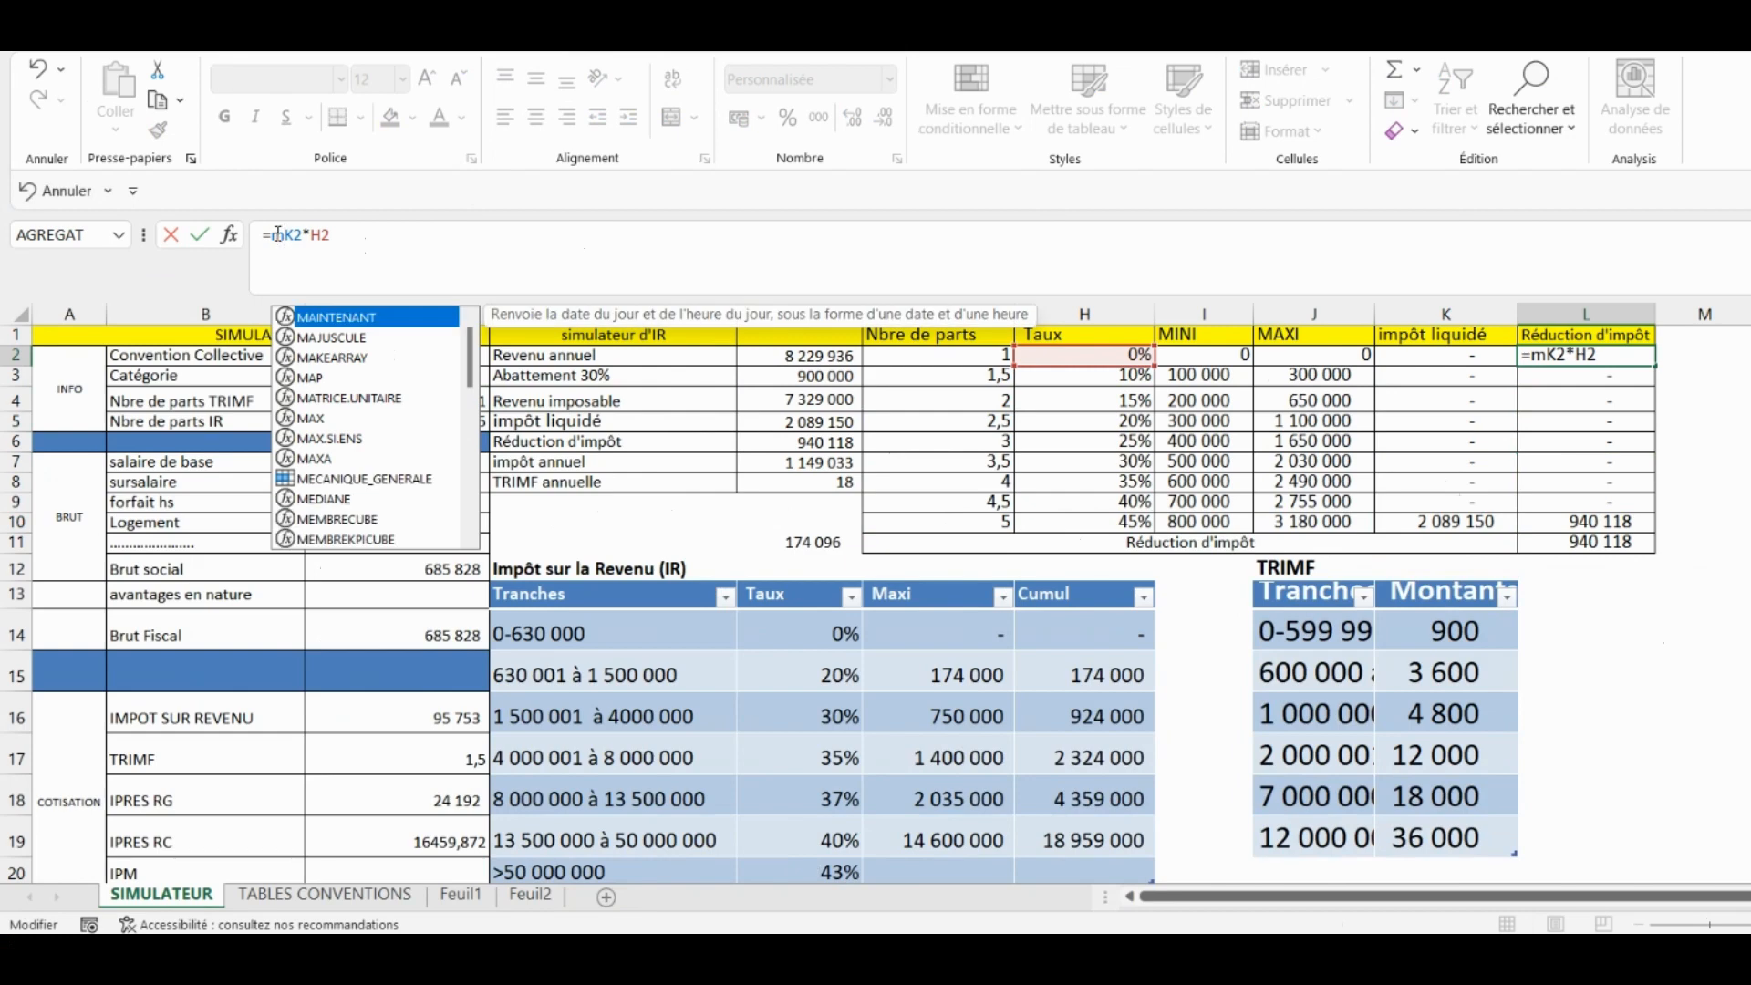
{"action": "type", "text": "i"}
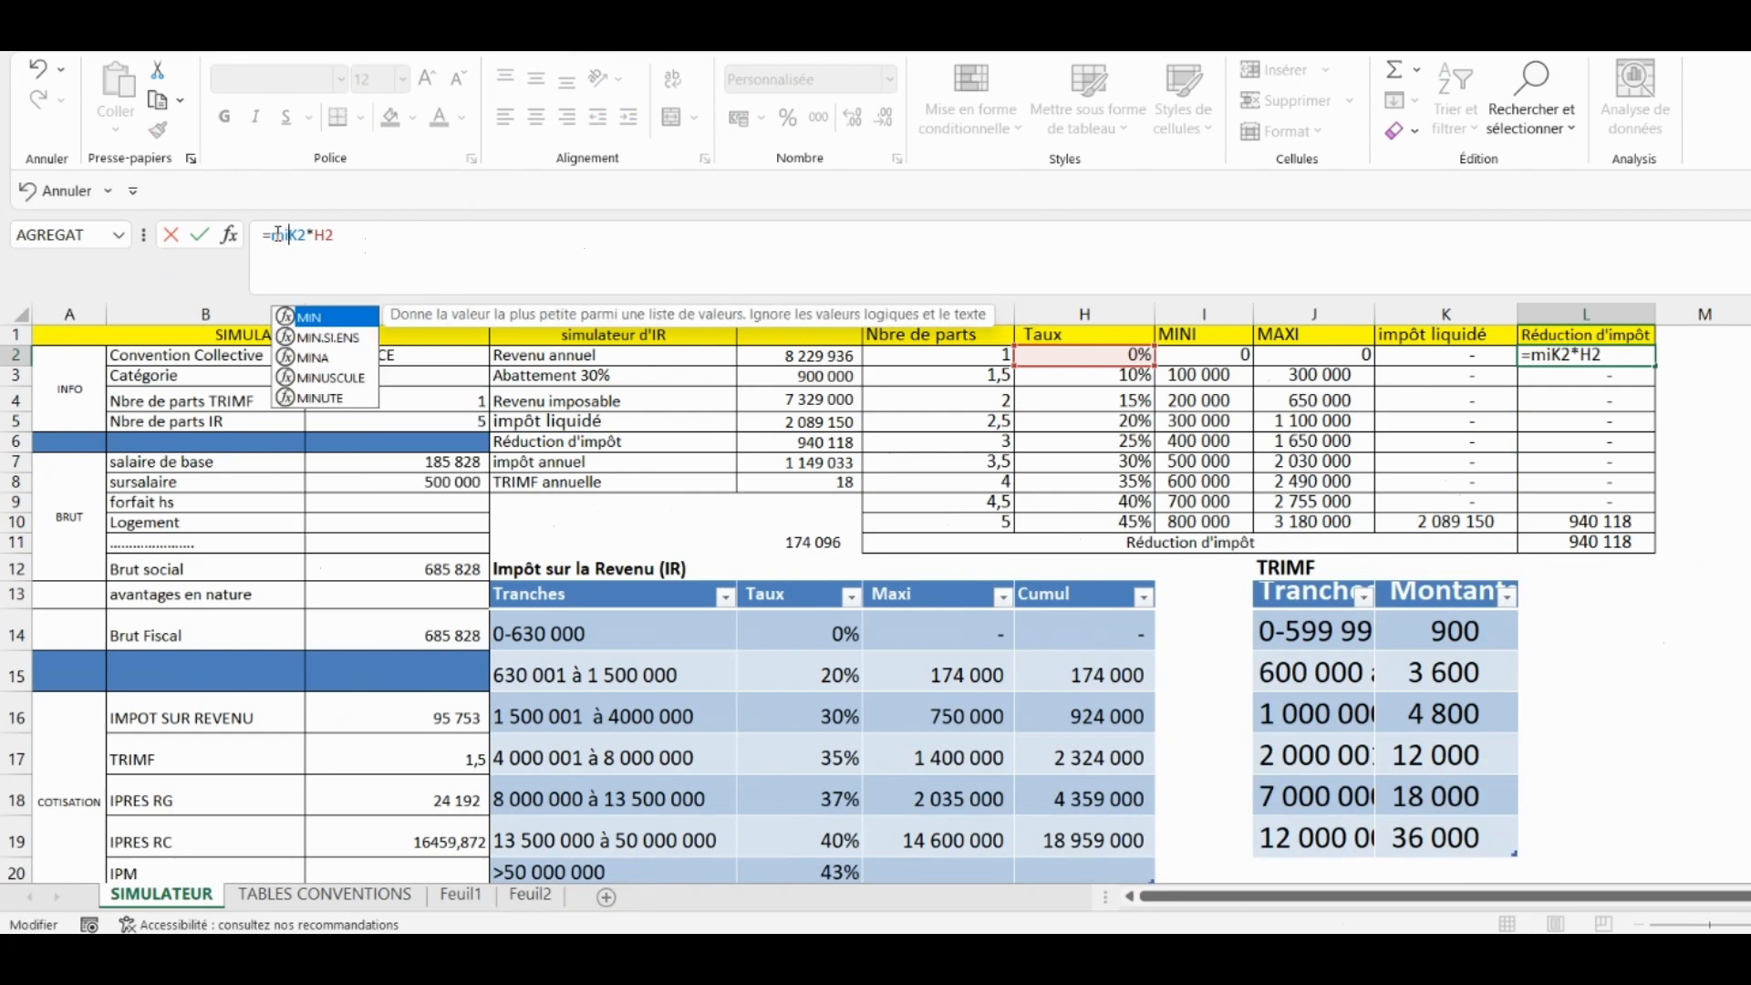
{"action": "double_click", "coordinate": [323, 319]}
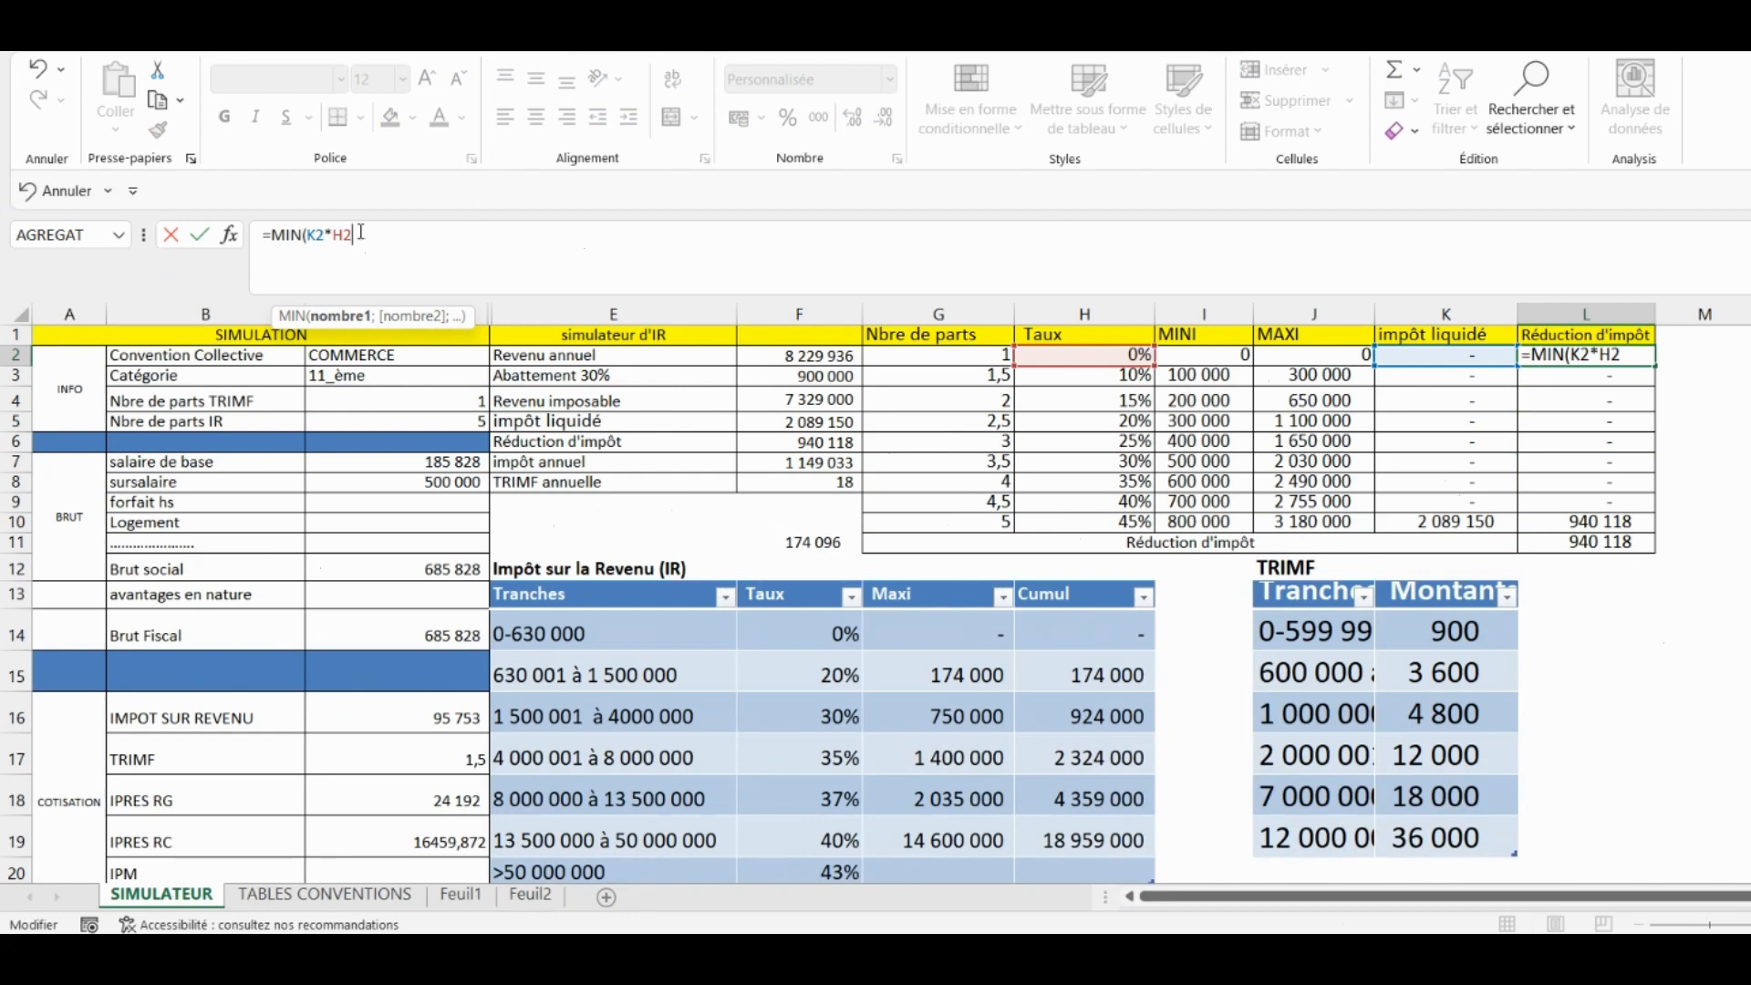
{"action": "type", "text": ";"}
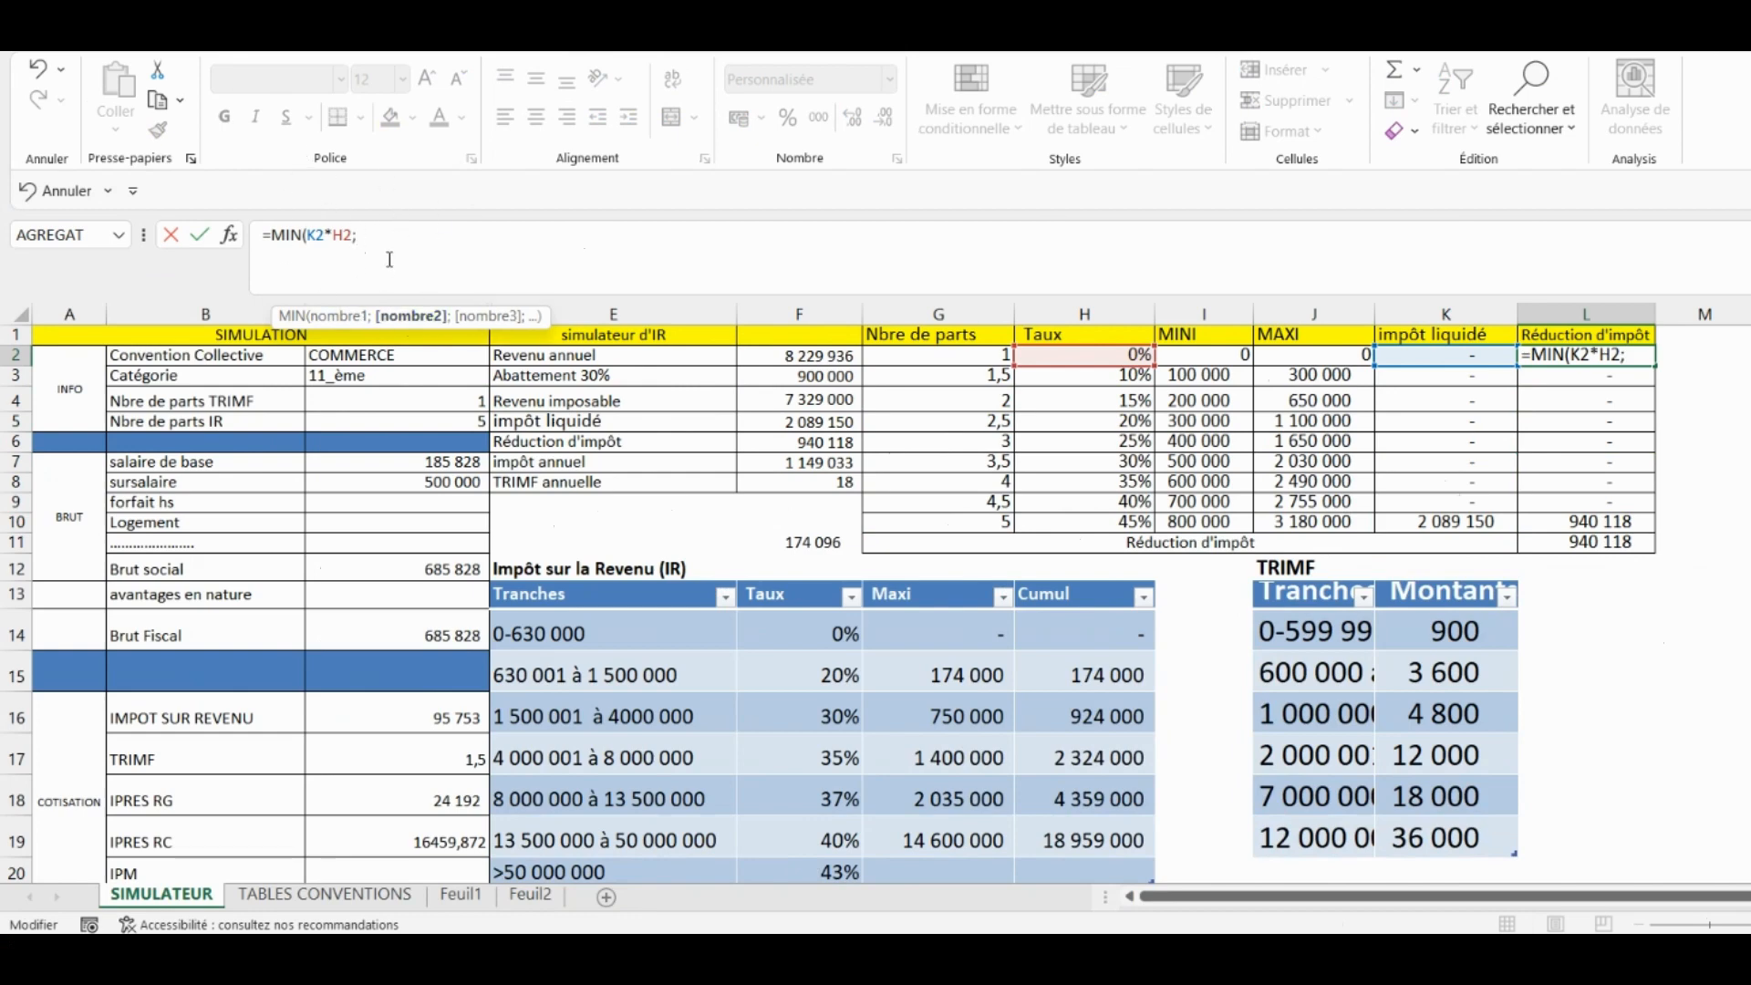
{"action": "left_click", "coordinate": [1321, 360]}
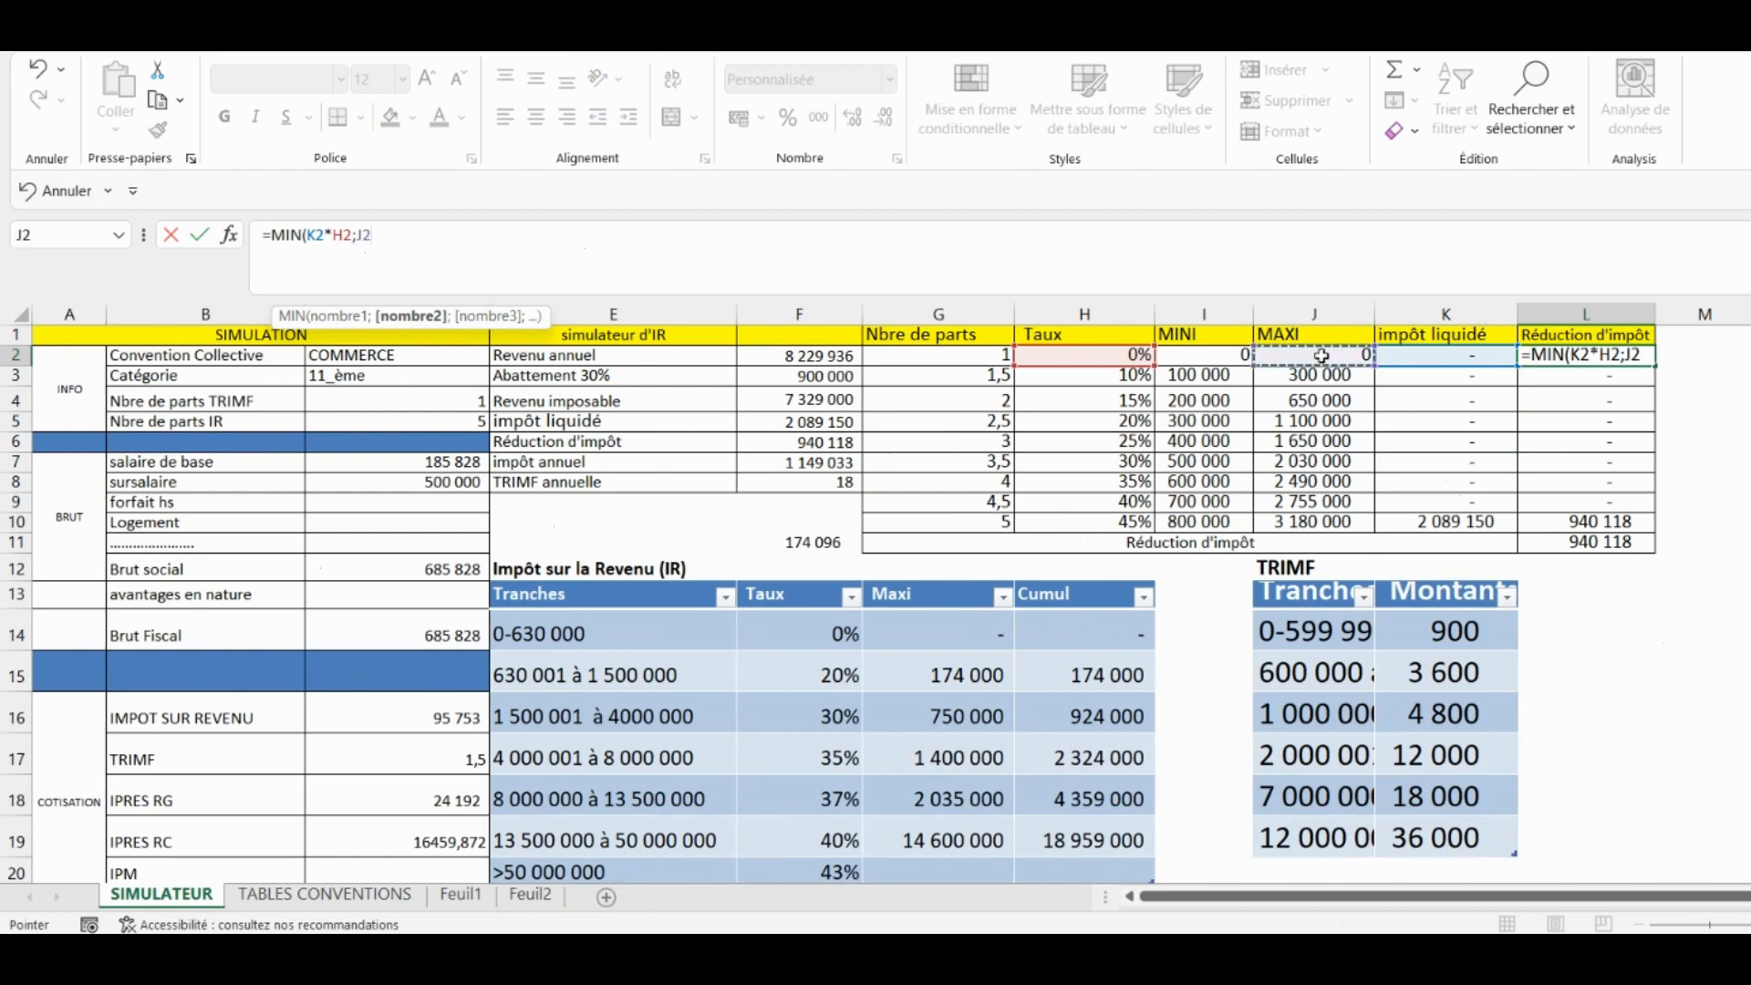
{"action": "key", "text": "Return"}
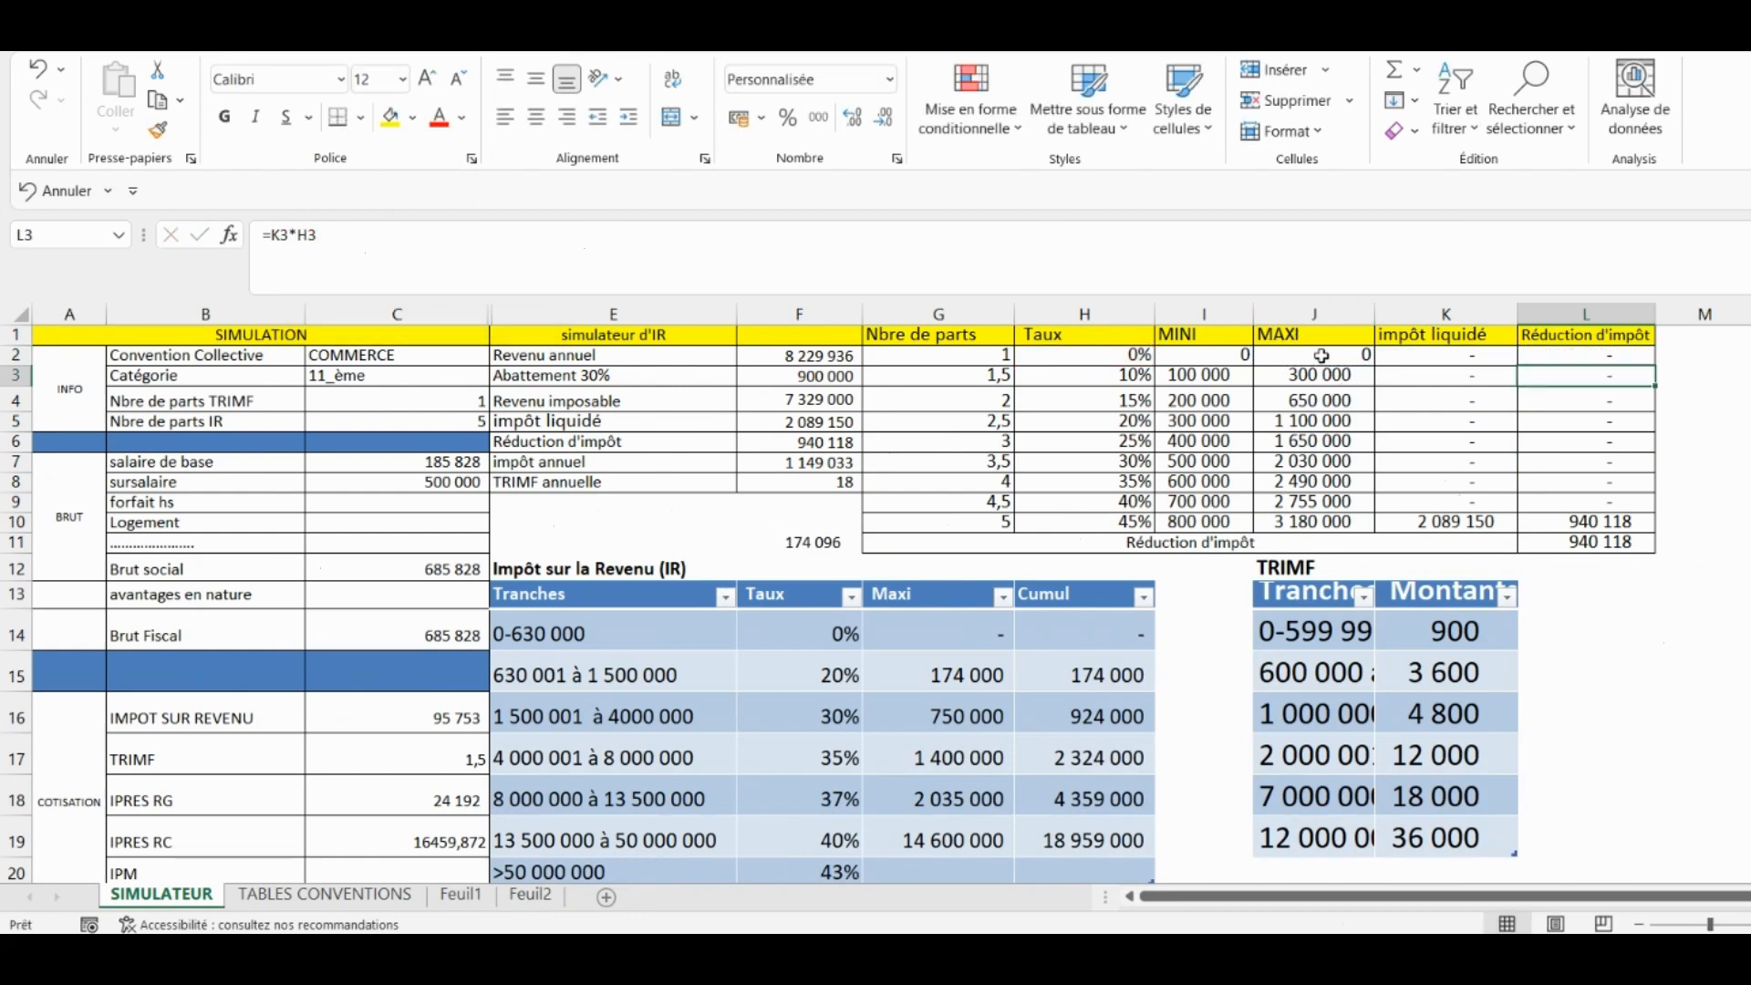
{"action": "left_click", "coordinate": [1637, 352]}
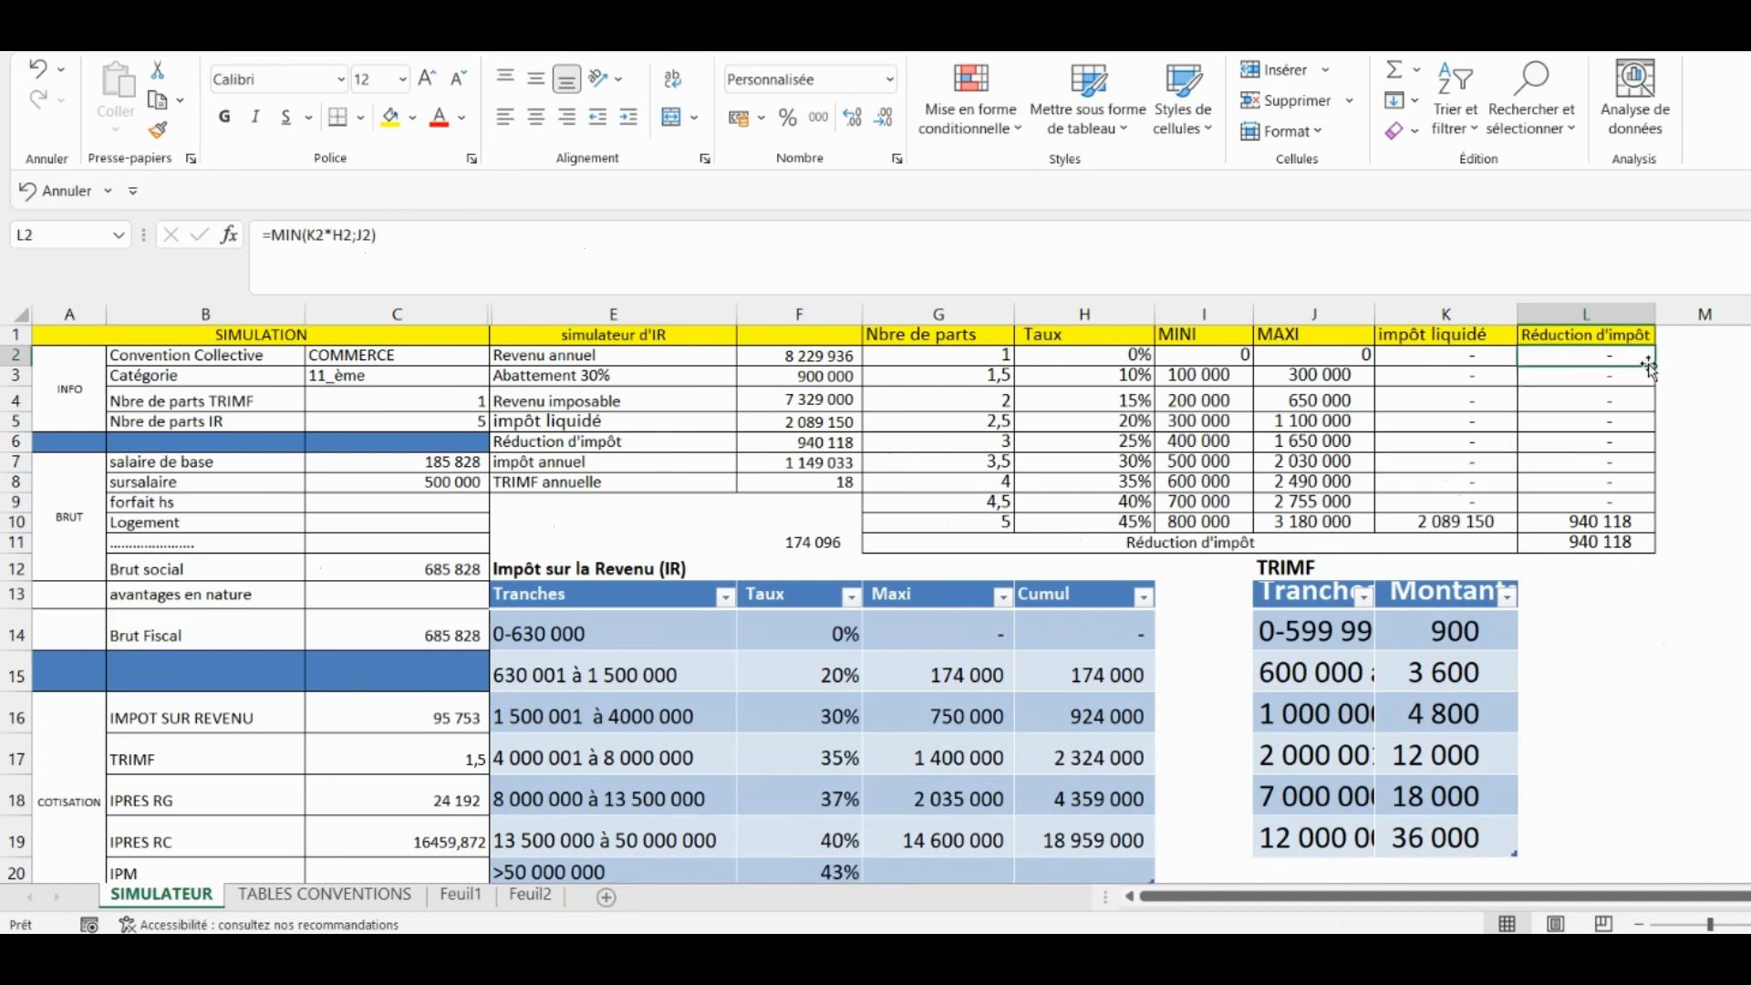
{"action": "left_click_drag", "start_coordinate": [1658, 369], "coordinate": [1643, 542]}
{"action": "left_click", "coordinate": [1590, 426]}
Wrap L2's formula in MAX with the MINI amount as floor, giving =MAX(MIN(K2*H2;J2);I2).
{"action": "left_click", "coordinate": [1579, 354]}
{"action": "left_click", "coordinate": [270, 235]}
{"action": "type", "text": "ma"}
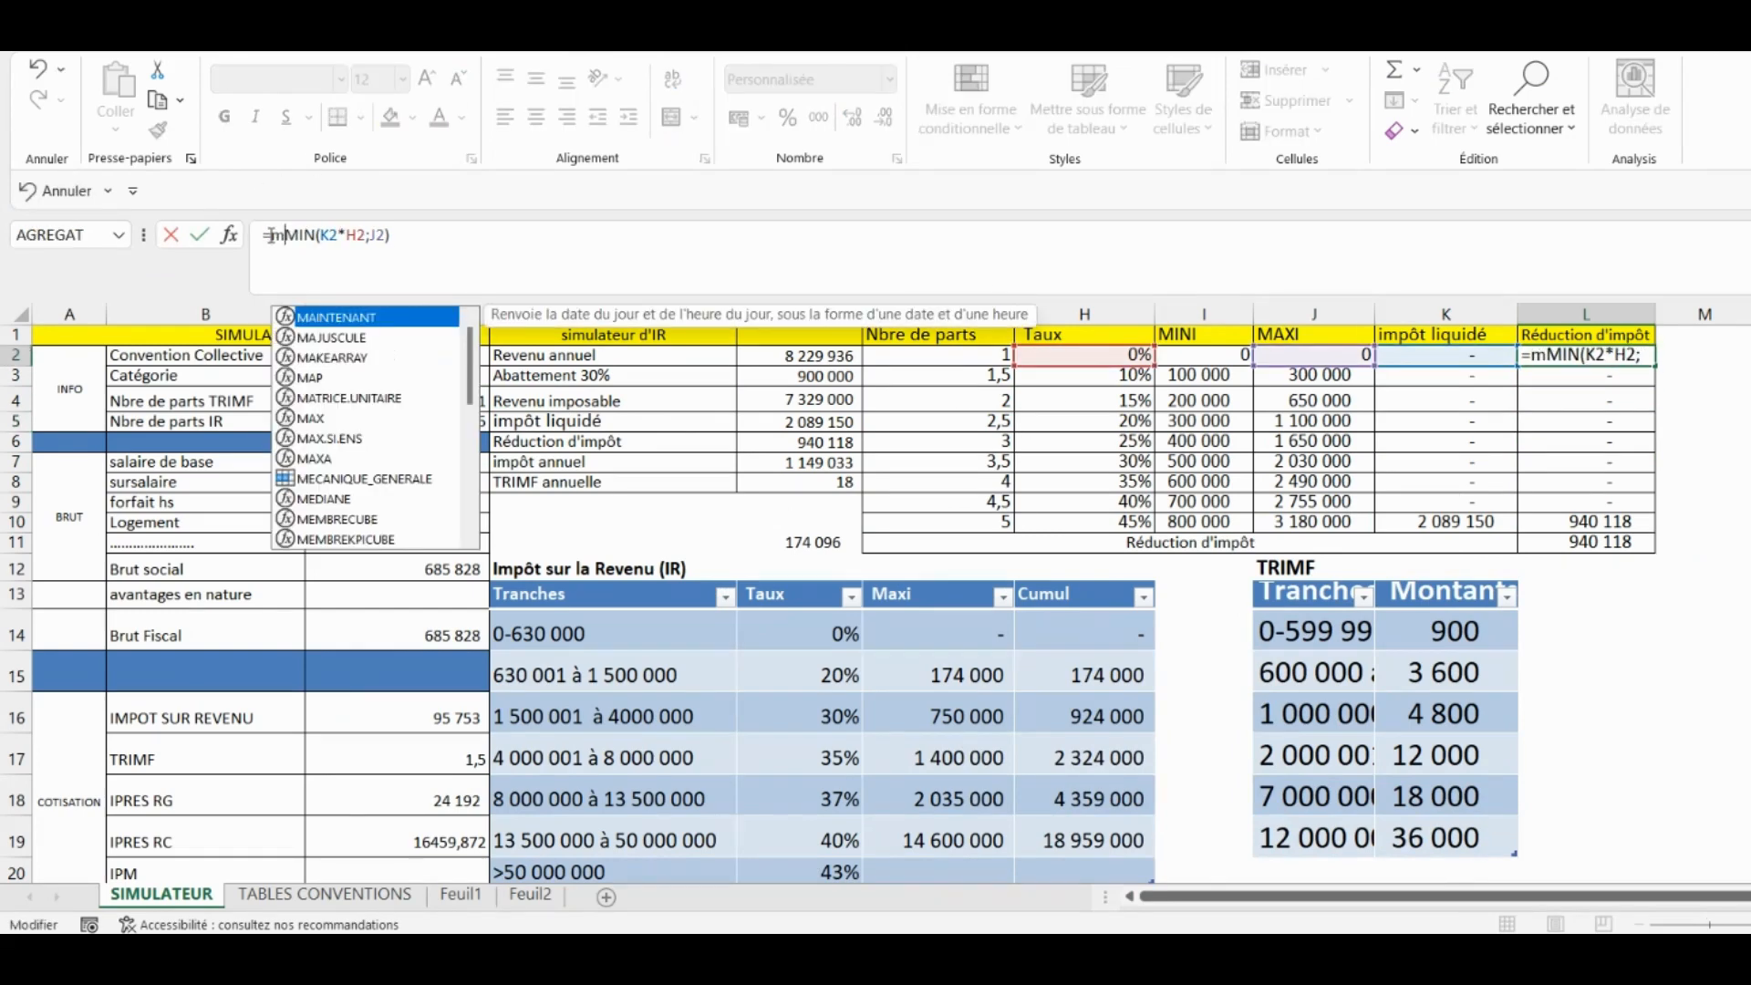
{"action": "type", "text": "x"}
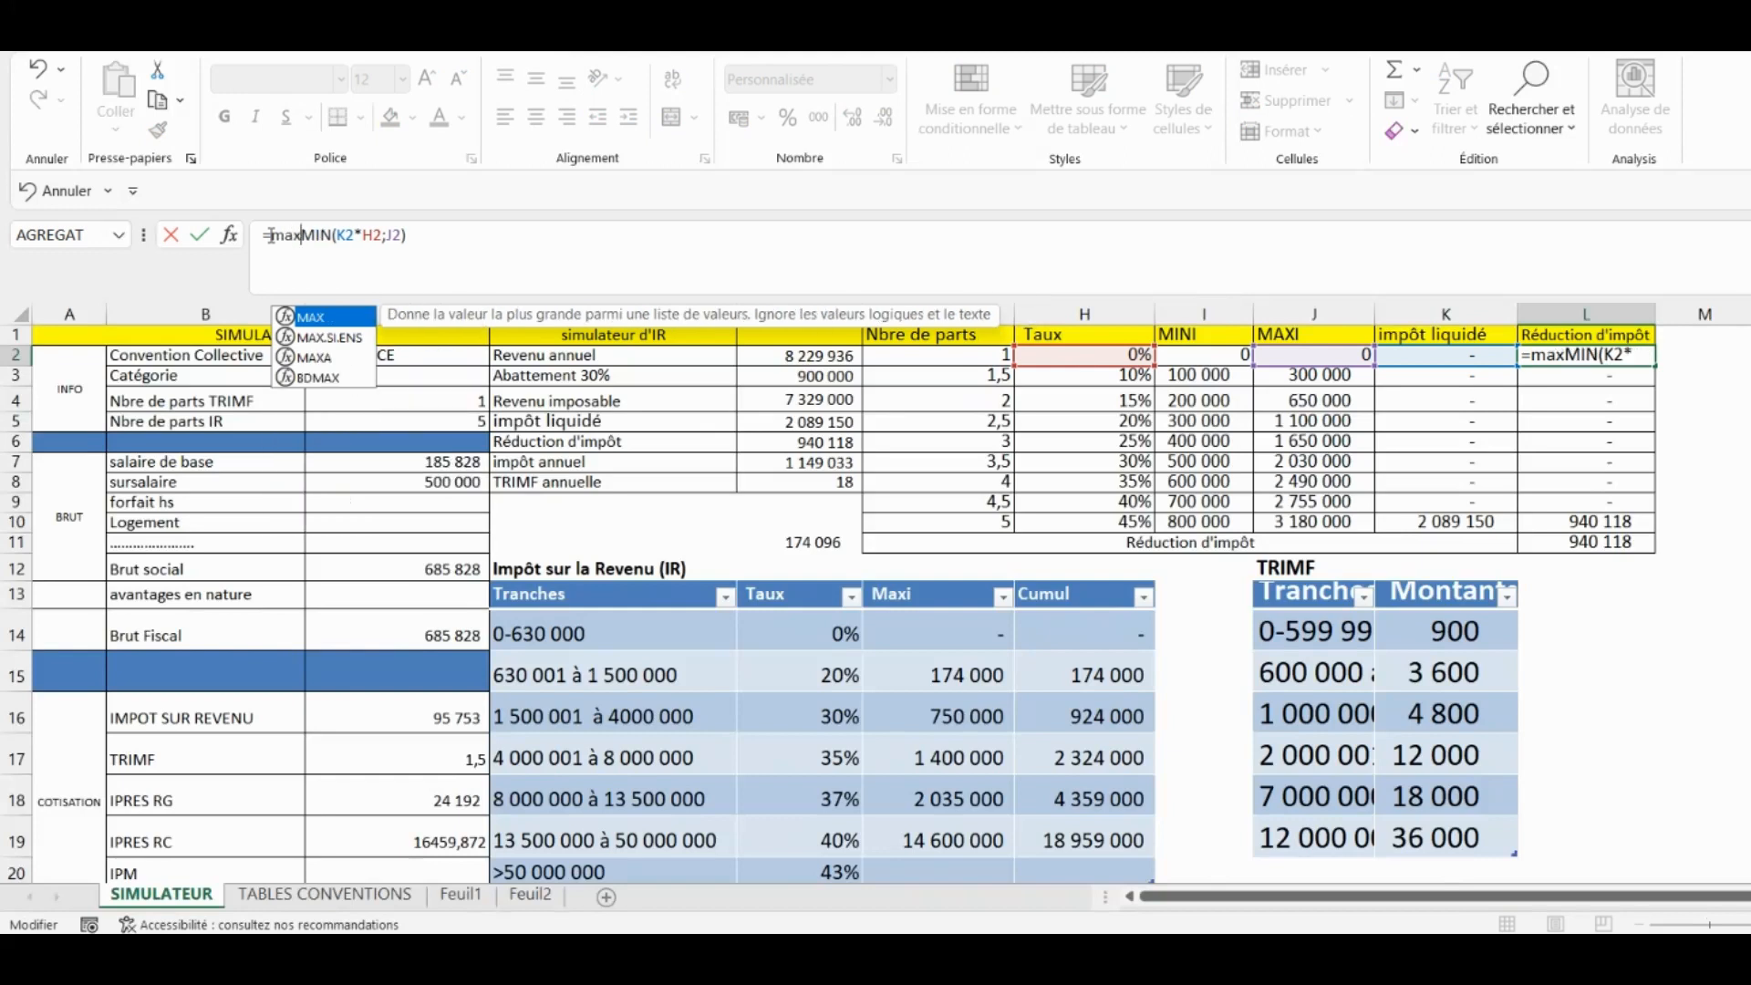
{"action": "type", "text": "("}
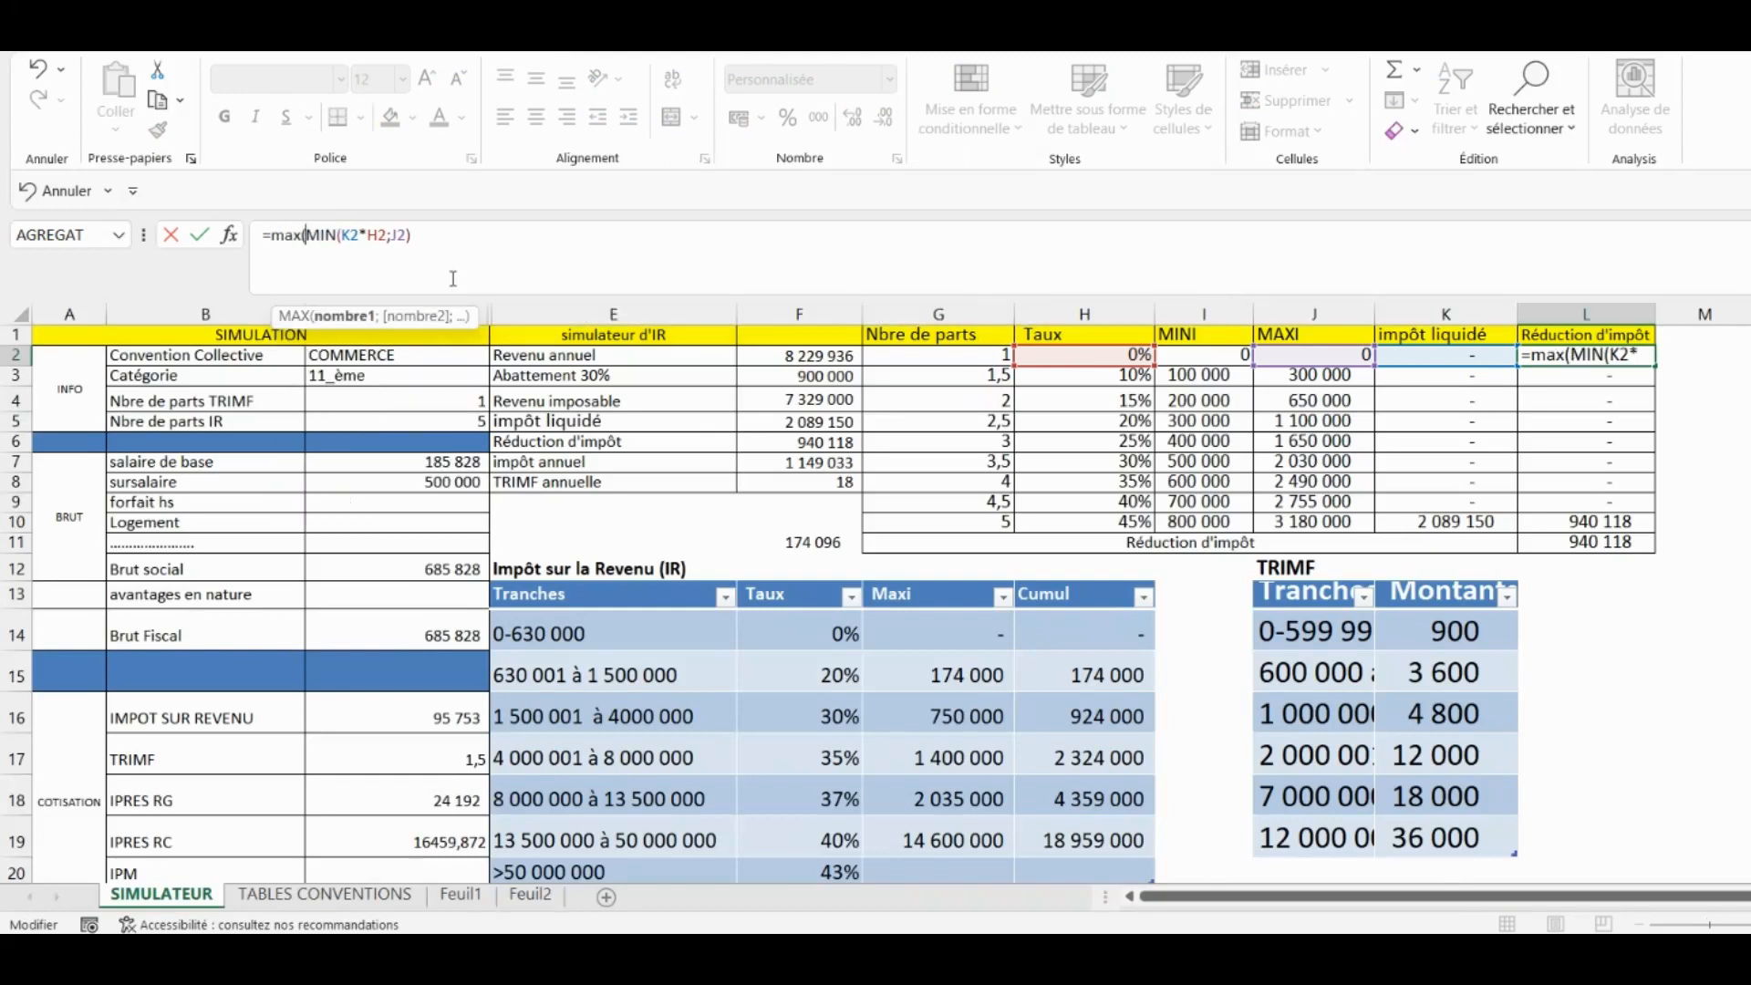
{"action": "left_click", "coordinate": [416, 234]}
{"action": "type", "text": ";"}
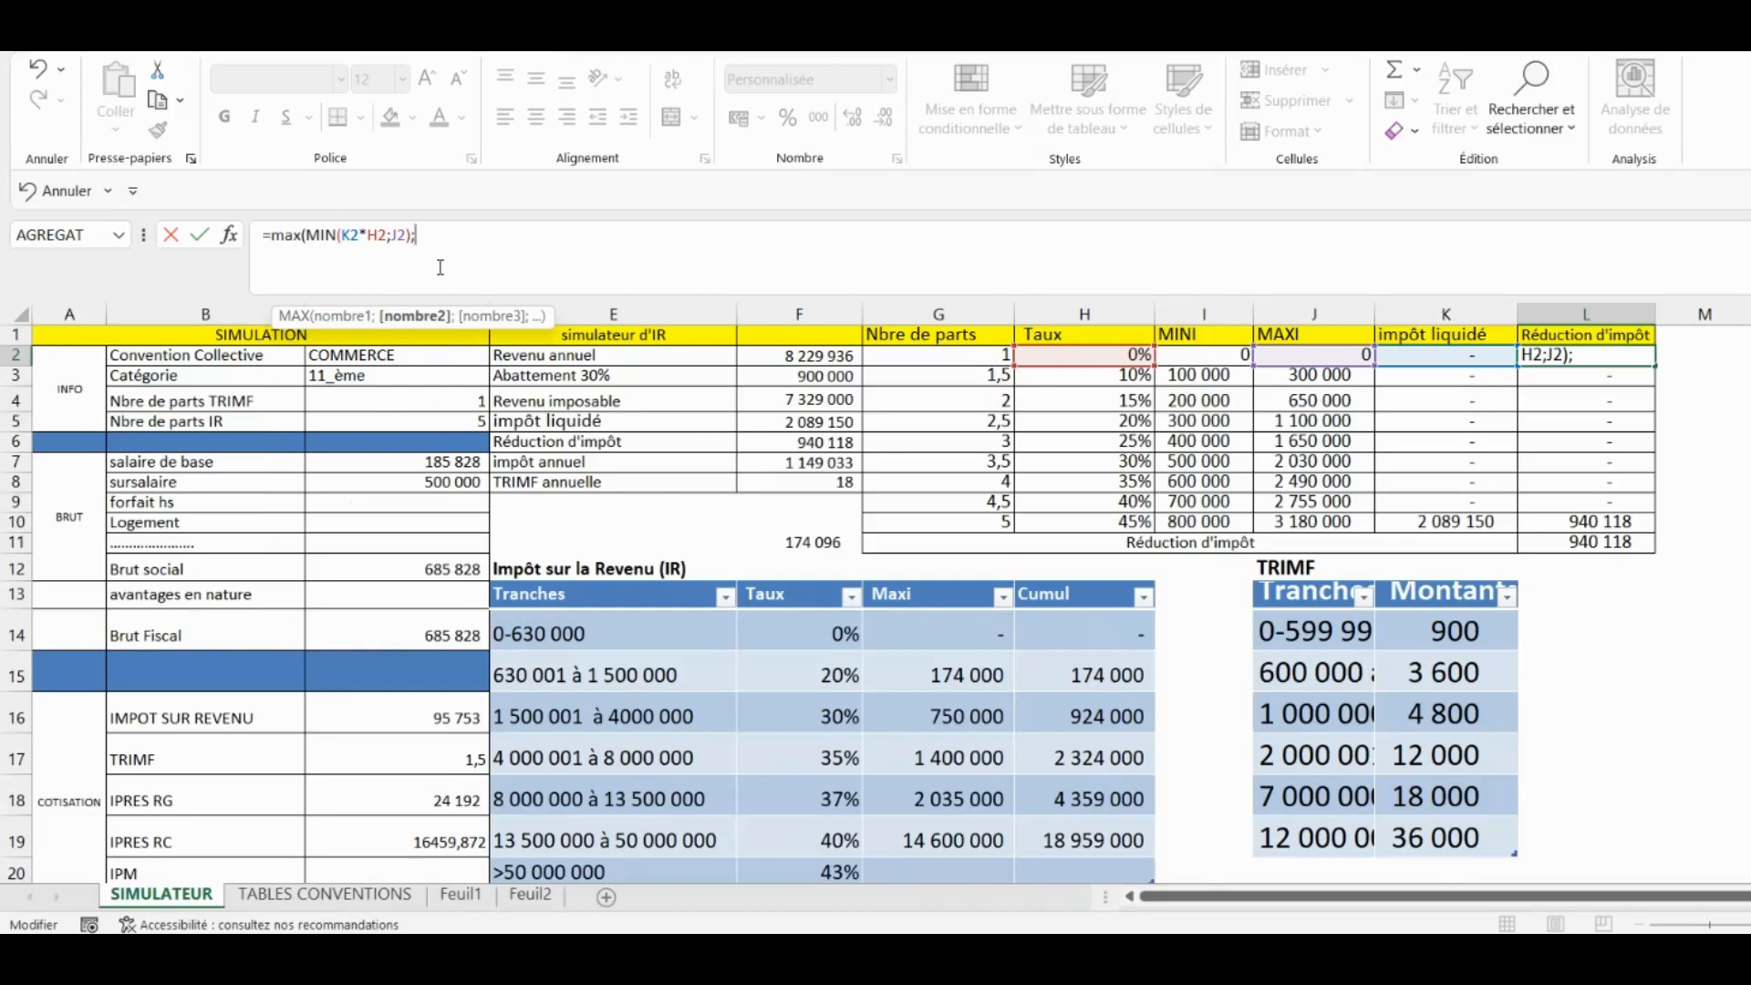
{"action": "left_click", "coordinate": [1239, 356]}
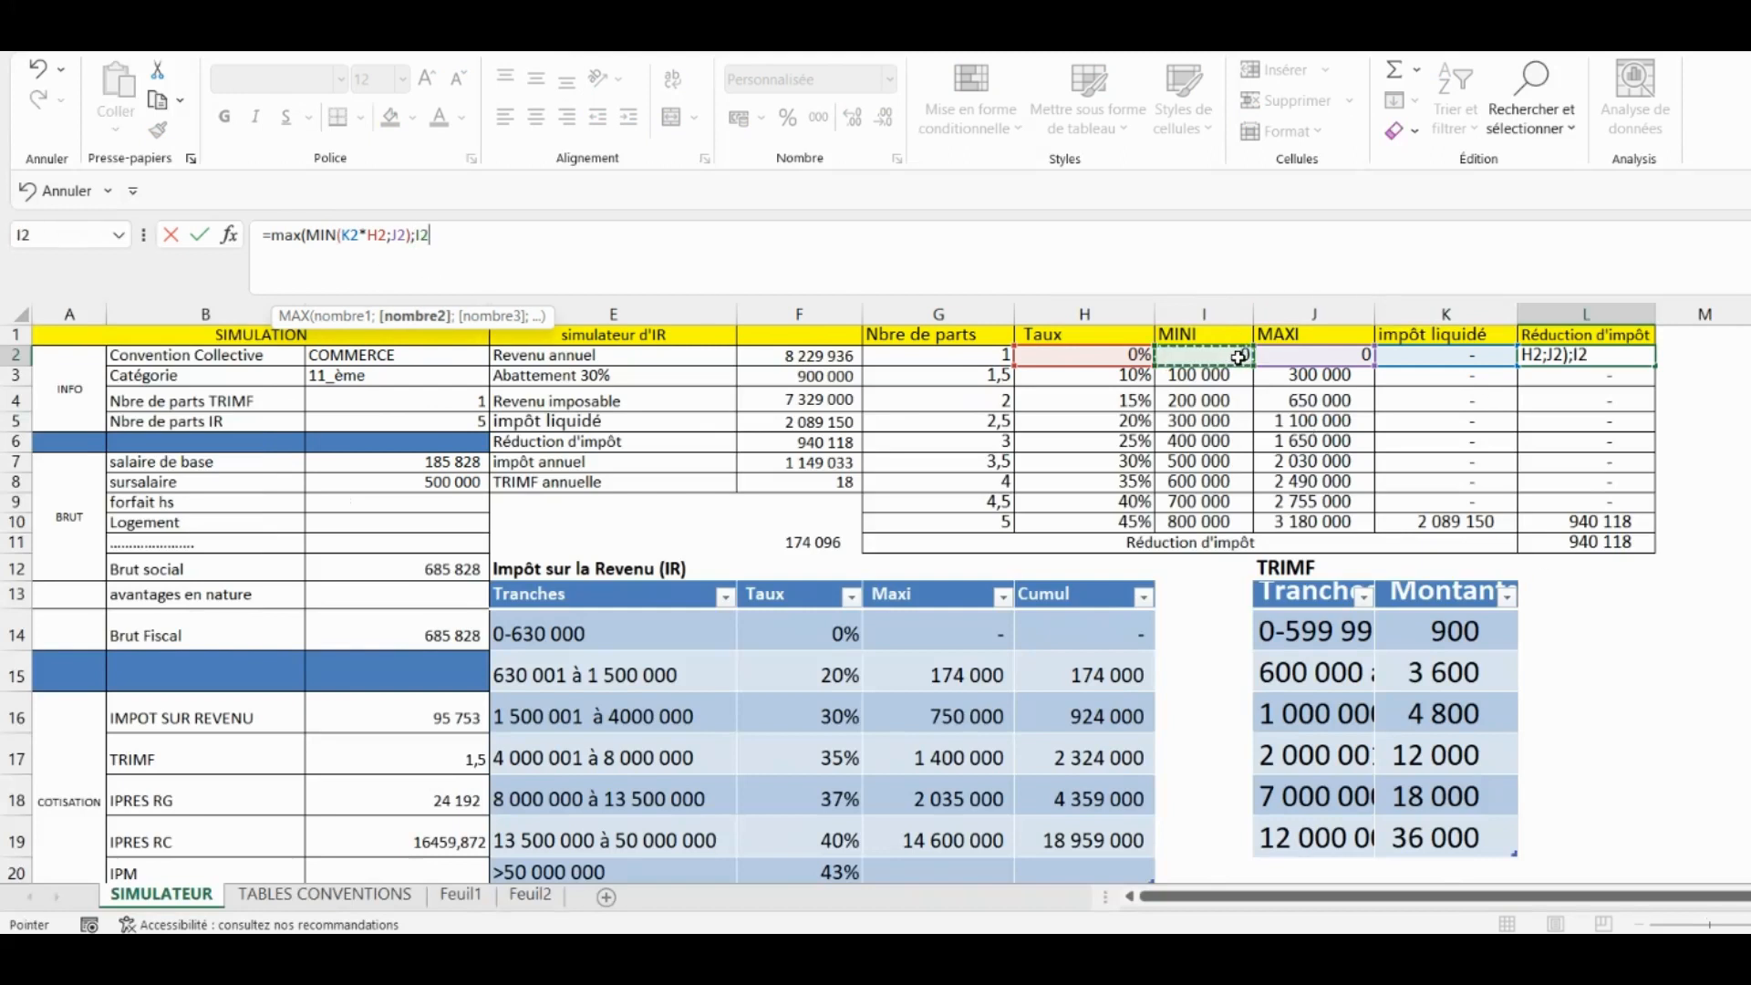
{"action": "type", "text": ")"}
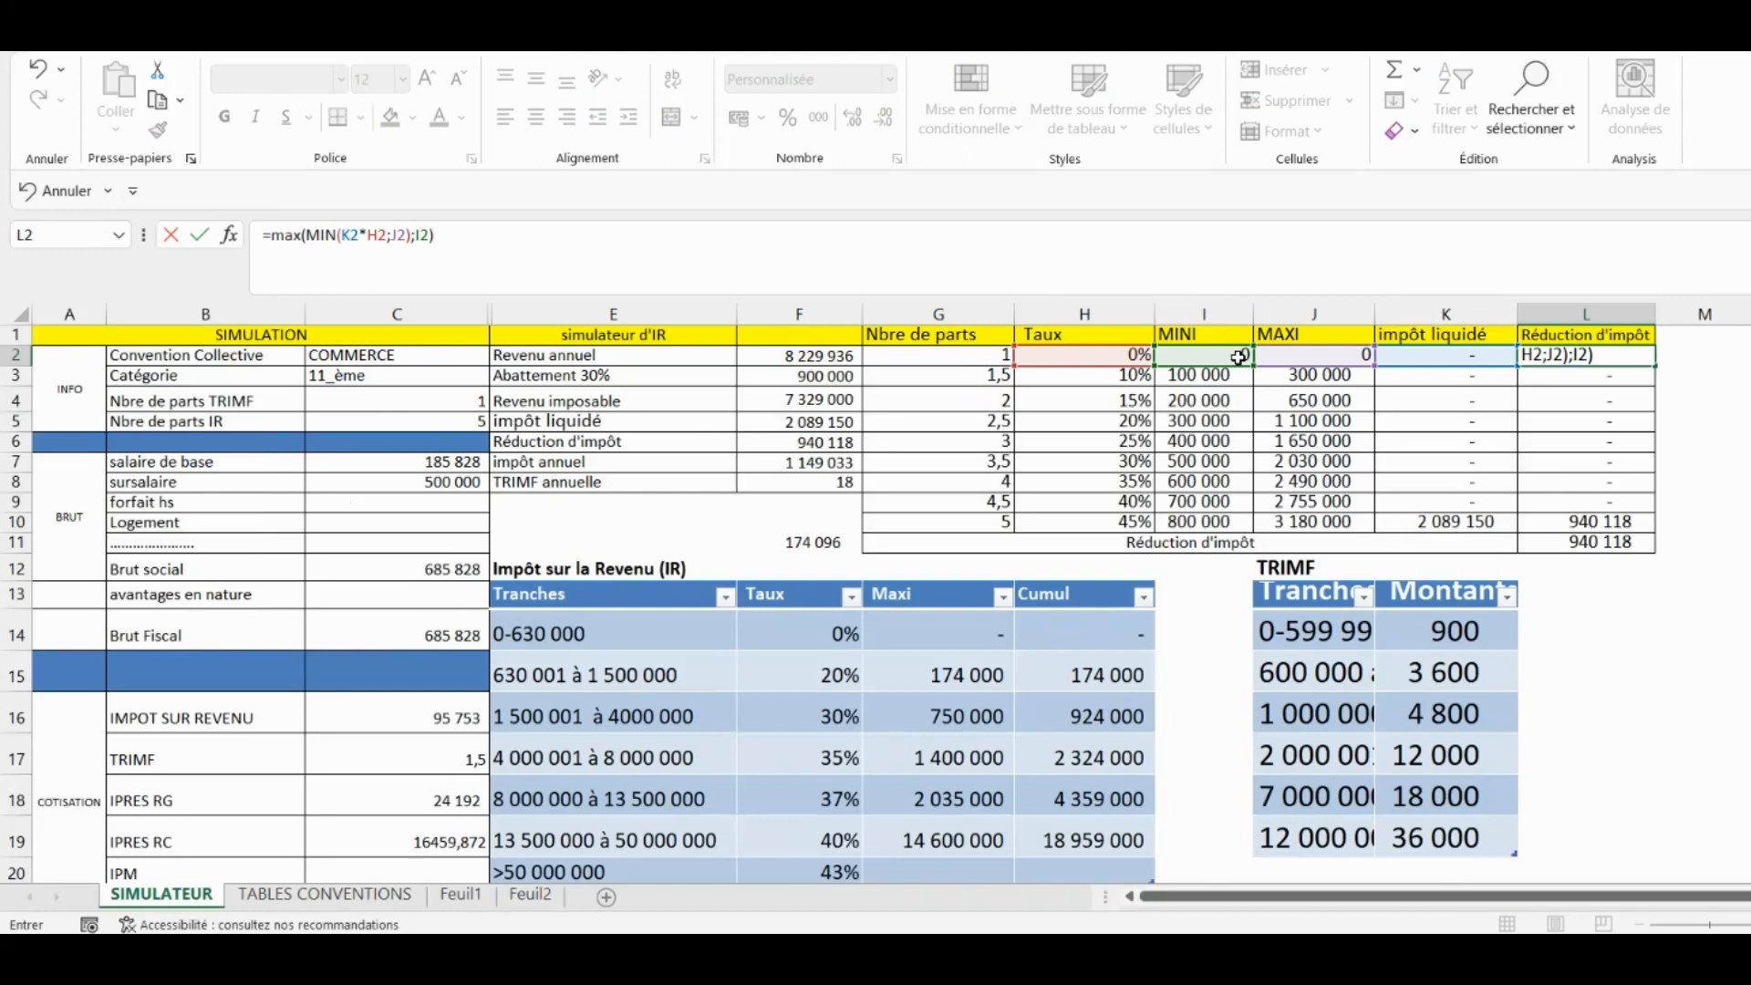
{"action": "key", "text": "Return"}
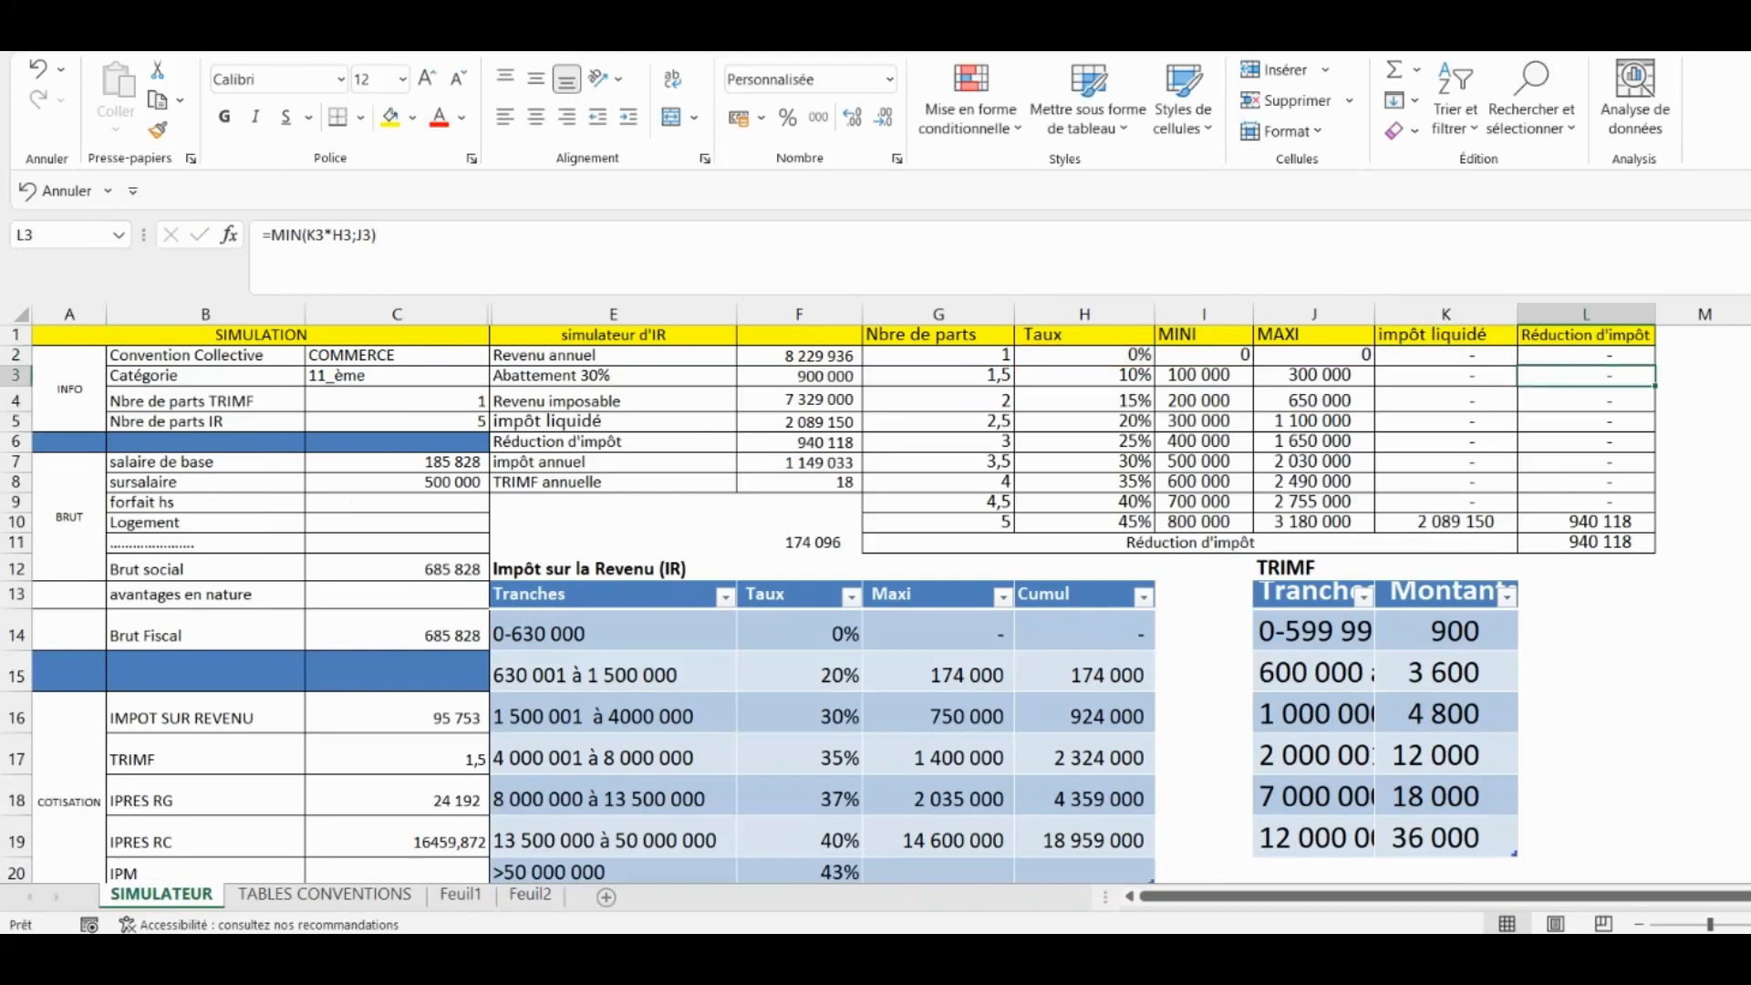
Fill L2's MAX formula down the Réduction d'impôt column to L10 and inspect the filled cells and K10.
{"action": "left_click", "coordinate": [1563, 355]}
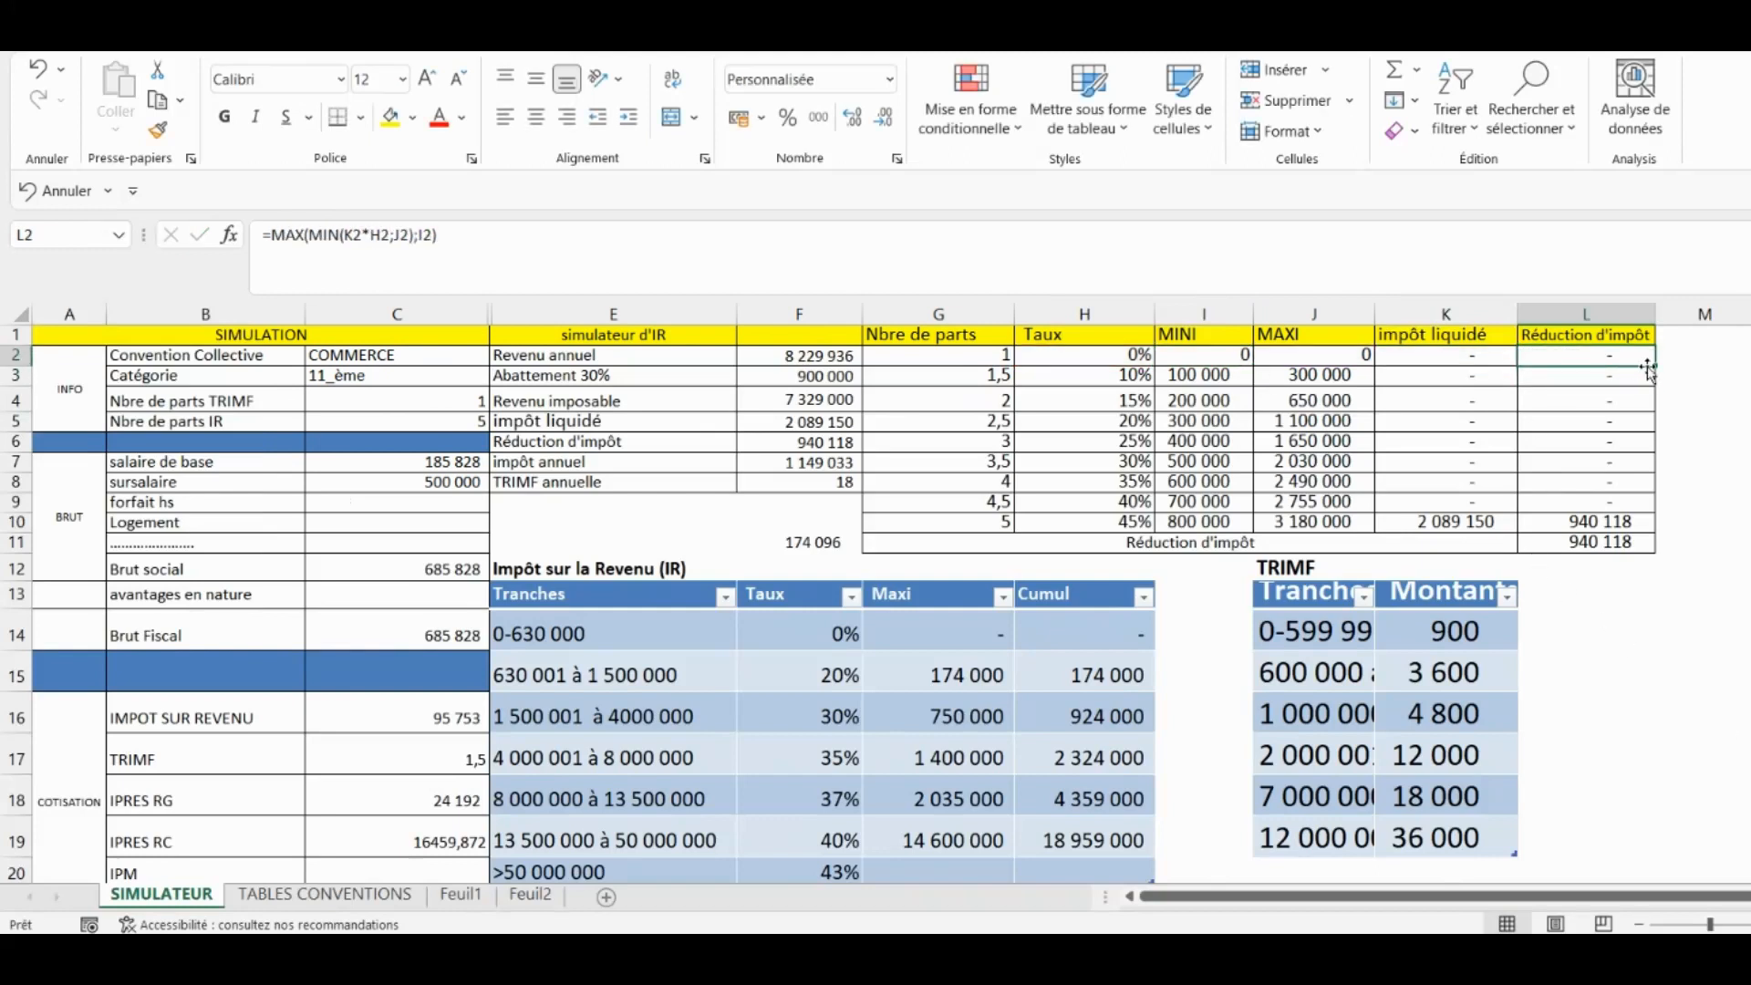
{"action": "left_click_drag", "start_coordinate": [1652, 364], "coordinate": [1592, 485]}
{"action": "left_click", "coordinate": [1592, 430]}
{"action": "left_click", "coordinate": [1603, 370]}
{"action": "left_click", "coordinate": [1582, 422]}
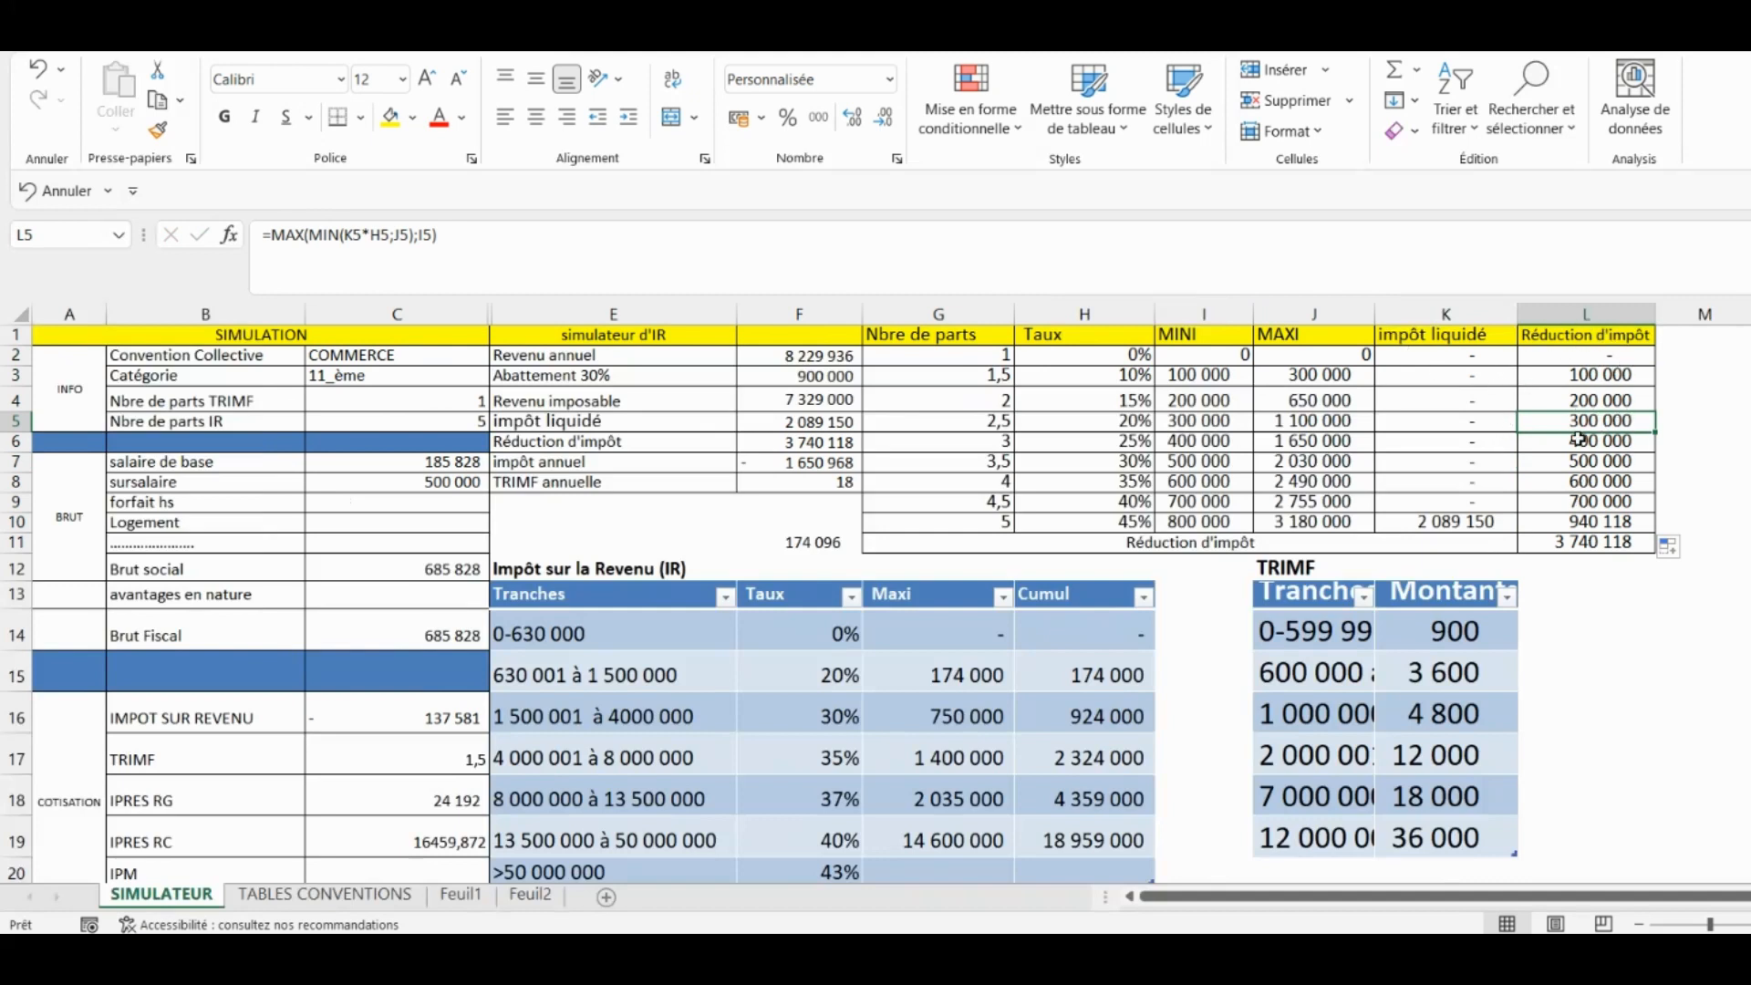
{"action": "left_click", "coordinate": [1550, 376]}
{"action": "left_click", "coordinate": [1580, 480]}
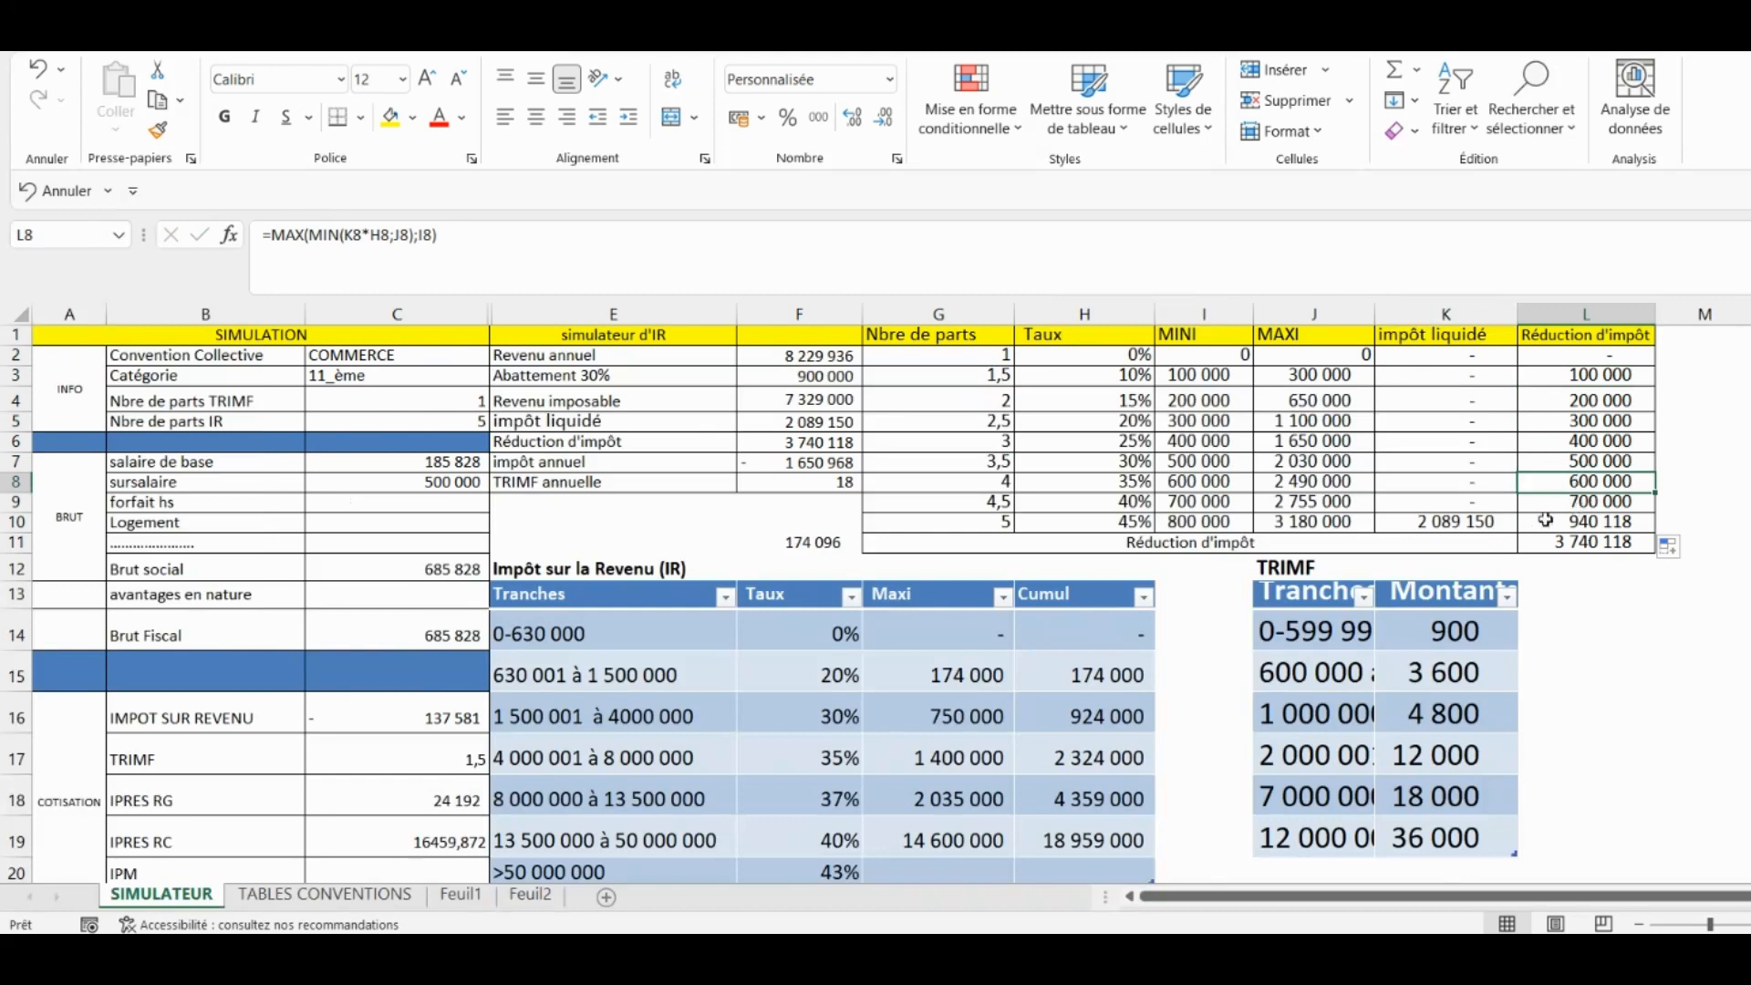
{"action": "left_click", "coordinate": [1461, 525]}
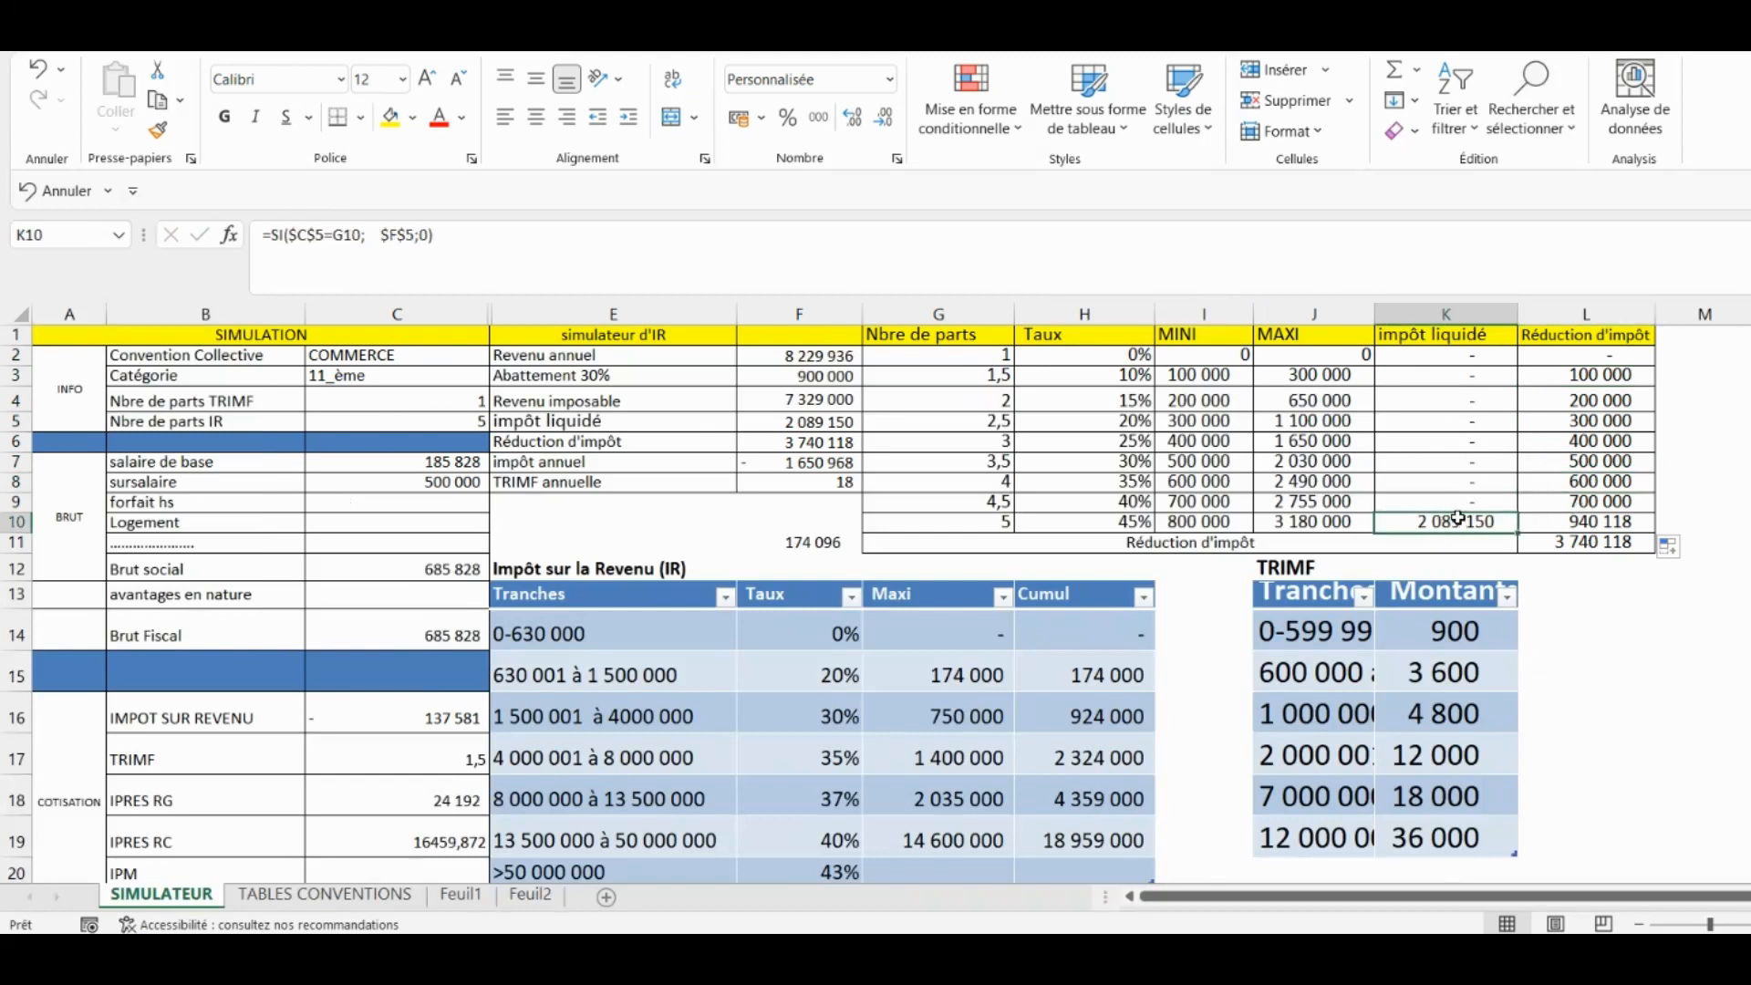
Put an SI function before the MAX expression in L2, with the test K2=0 and 0 as the value if true.
{"action": "left_click", "coordinate": [1579, 359]}
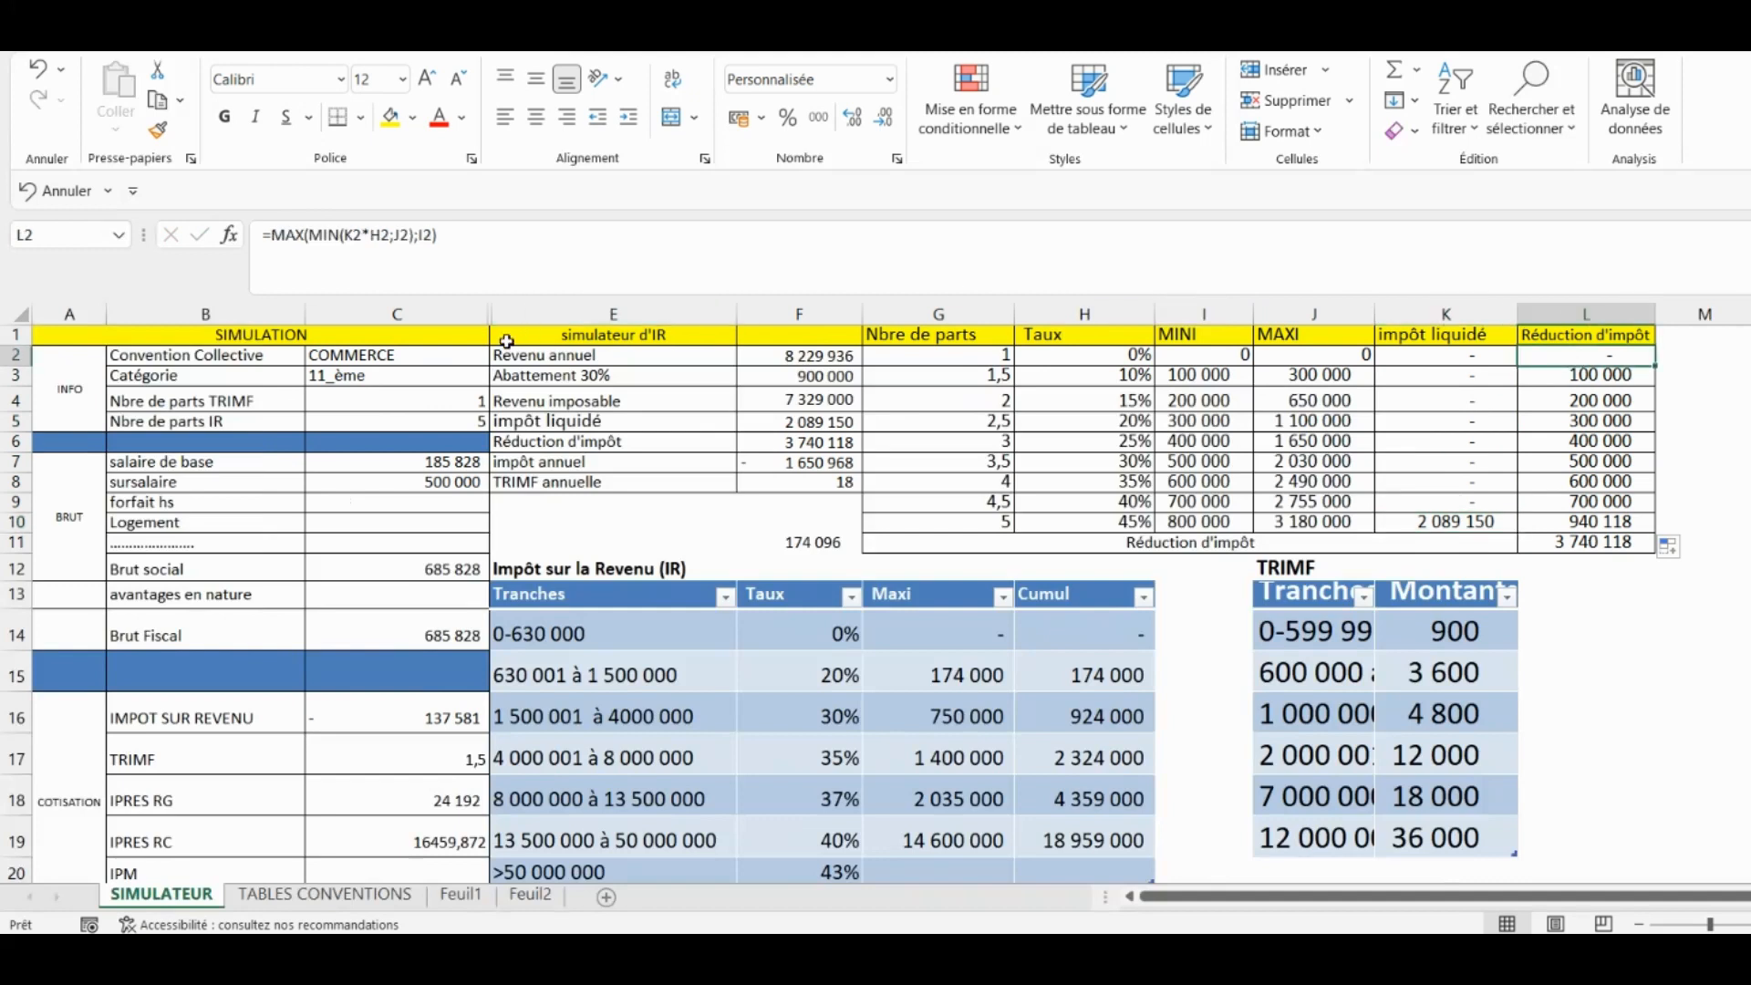
{"action": "left_click", "coordinate": [270, 233]}
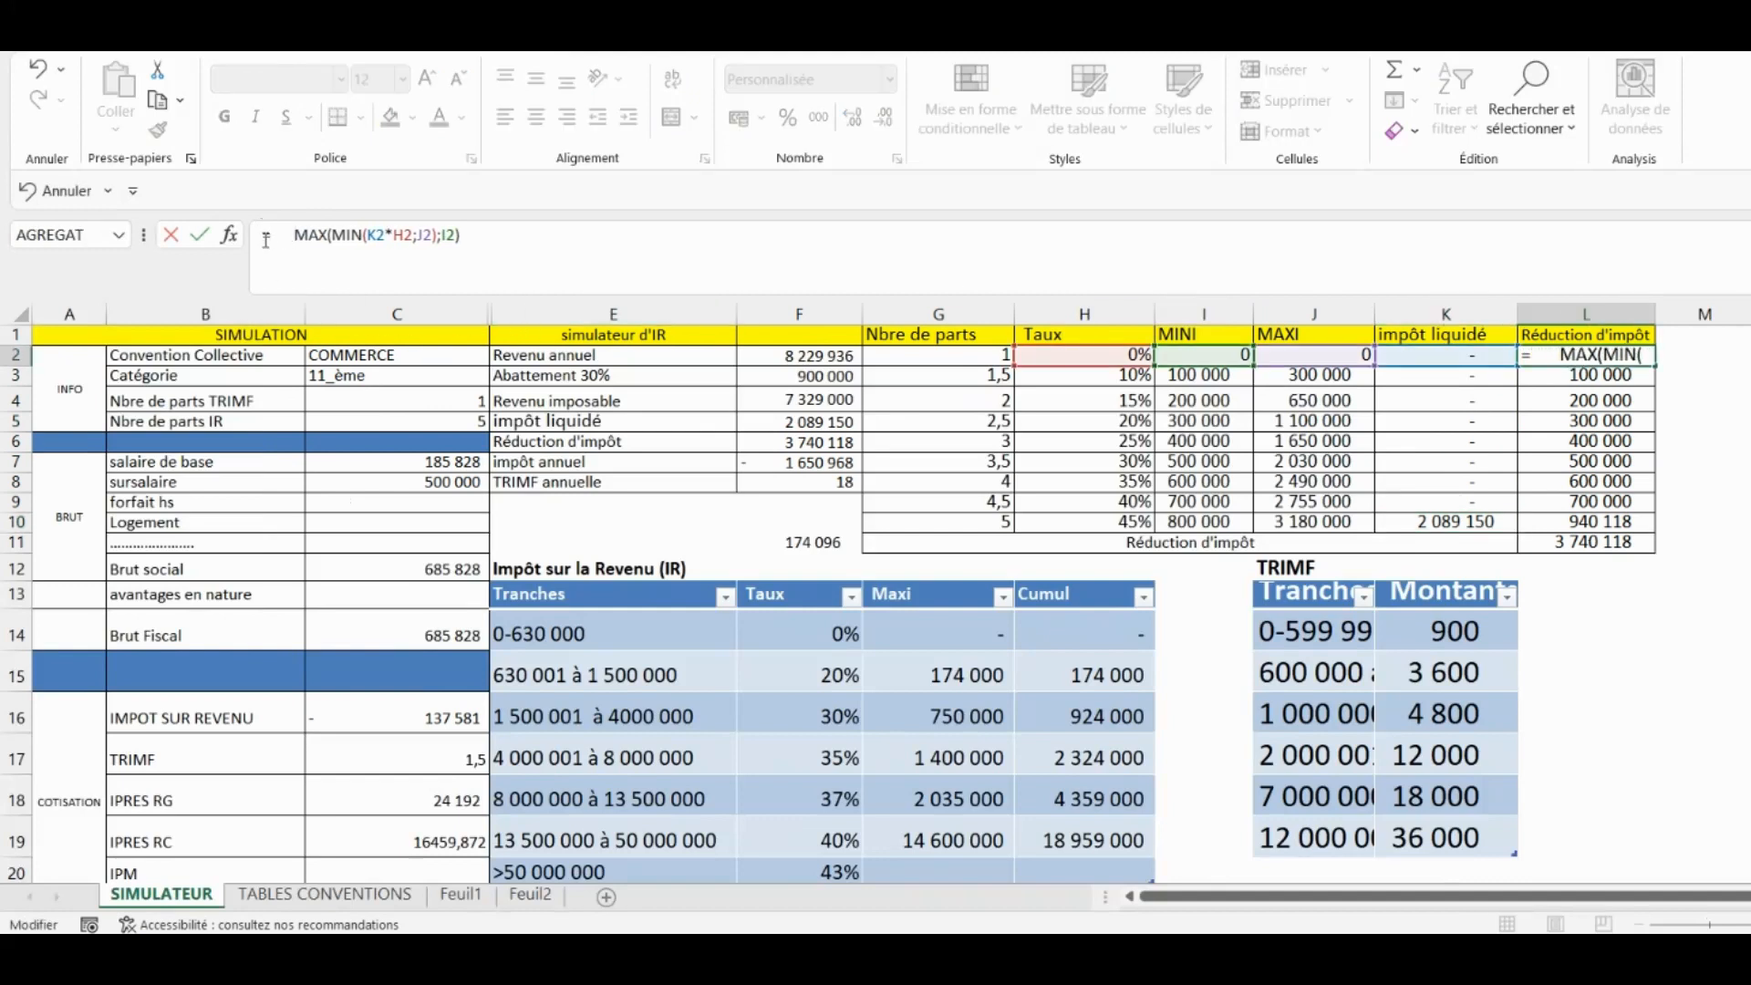
{"action": "type", "text": "si"}
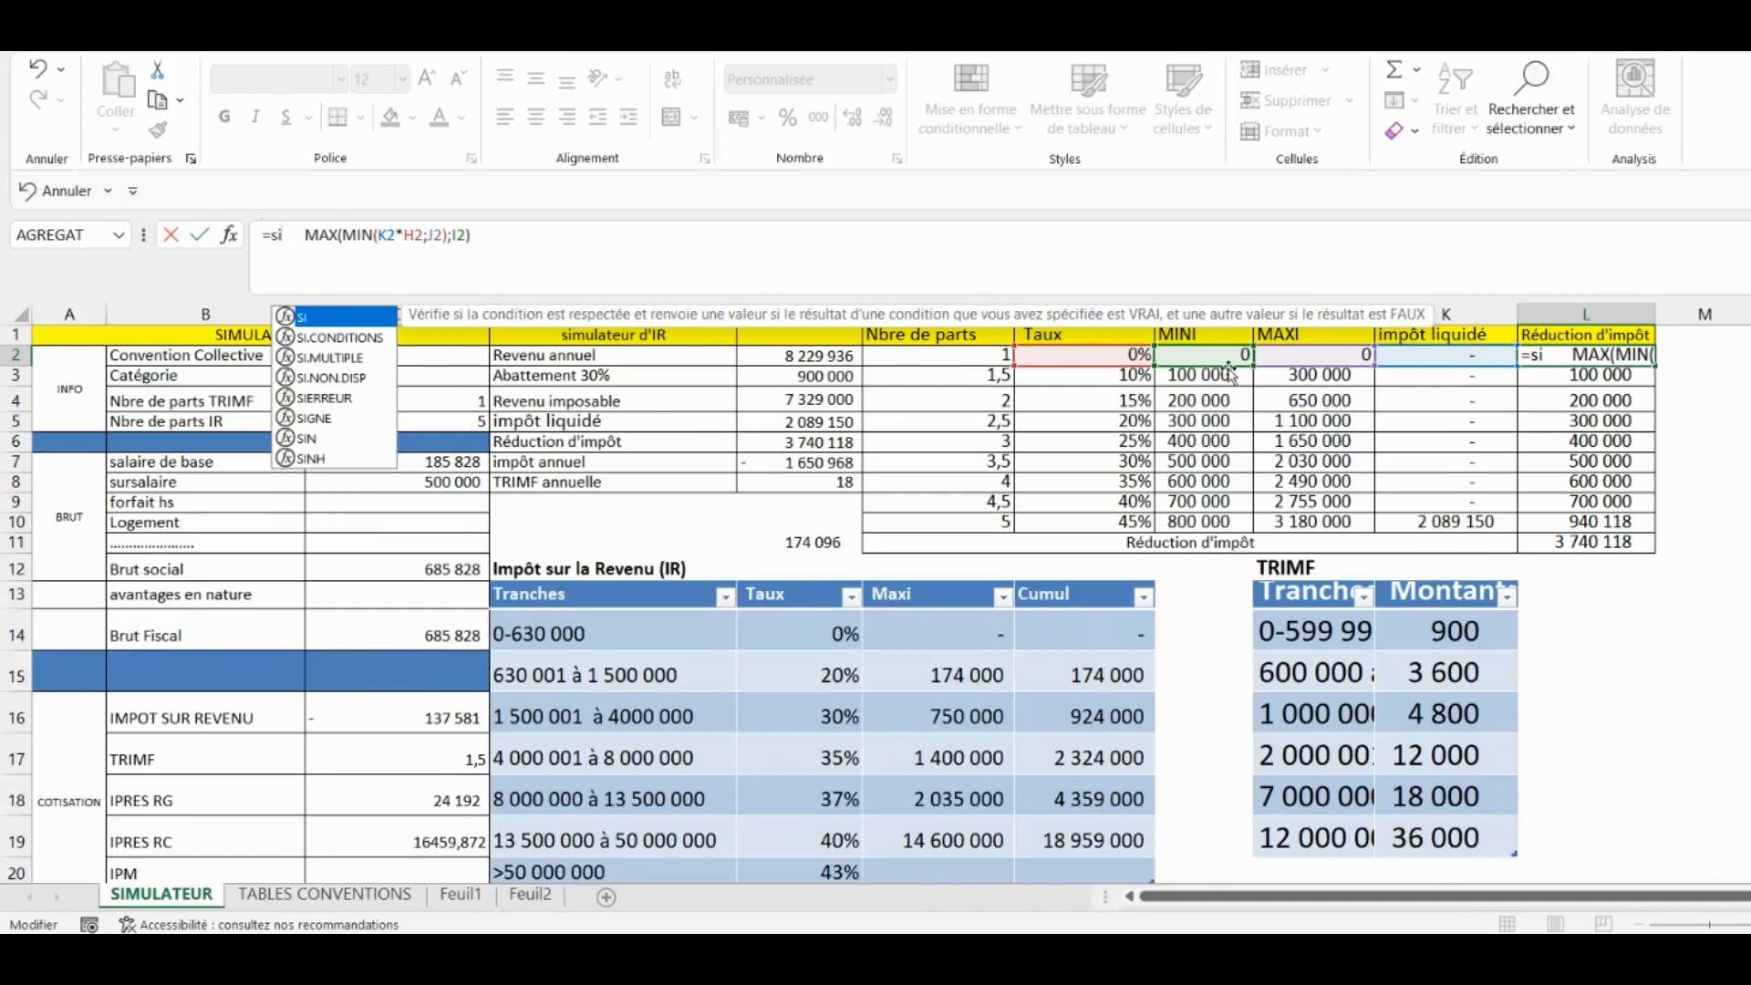
{"action": "key", "text": "Tab"}
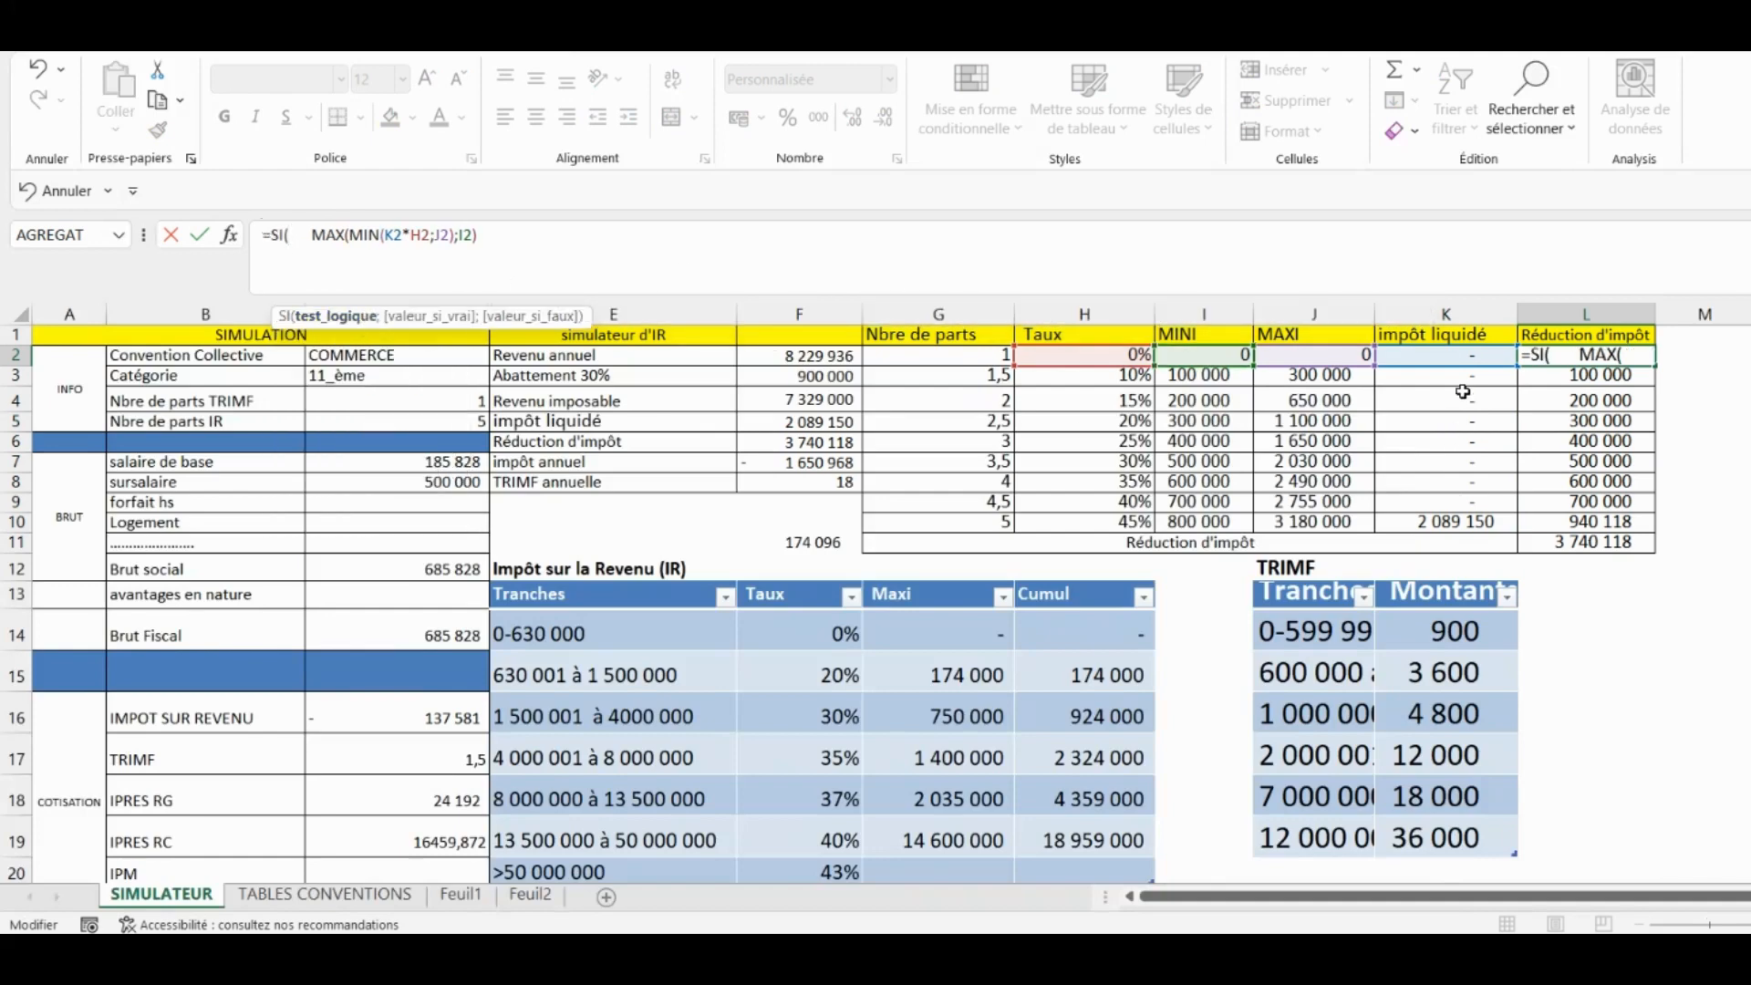
{"action": "left_click", "coordinate": [1450, 358]}
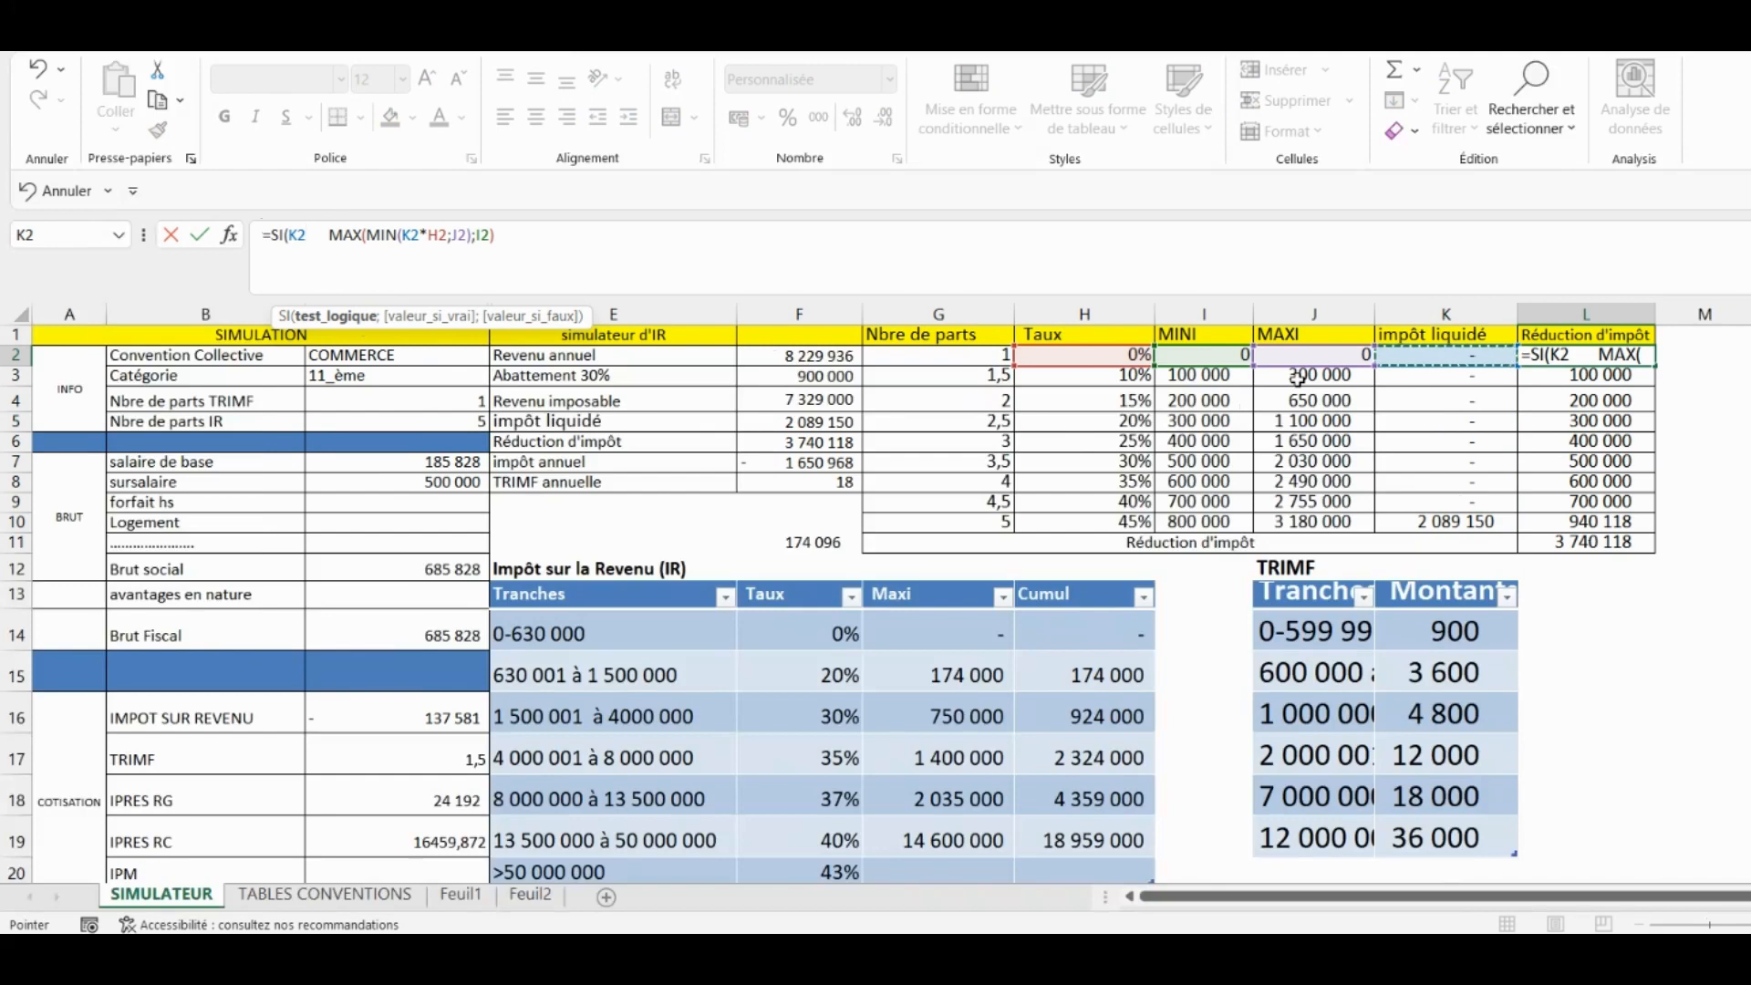
{"action": "type", "text": "="}
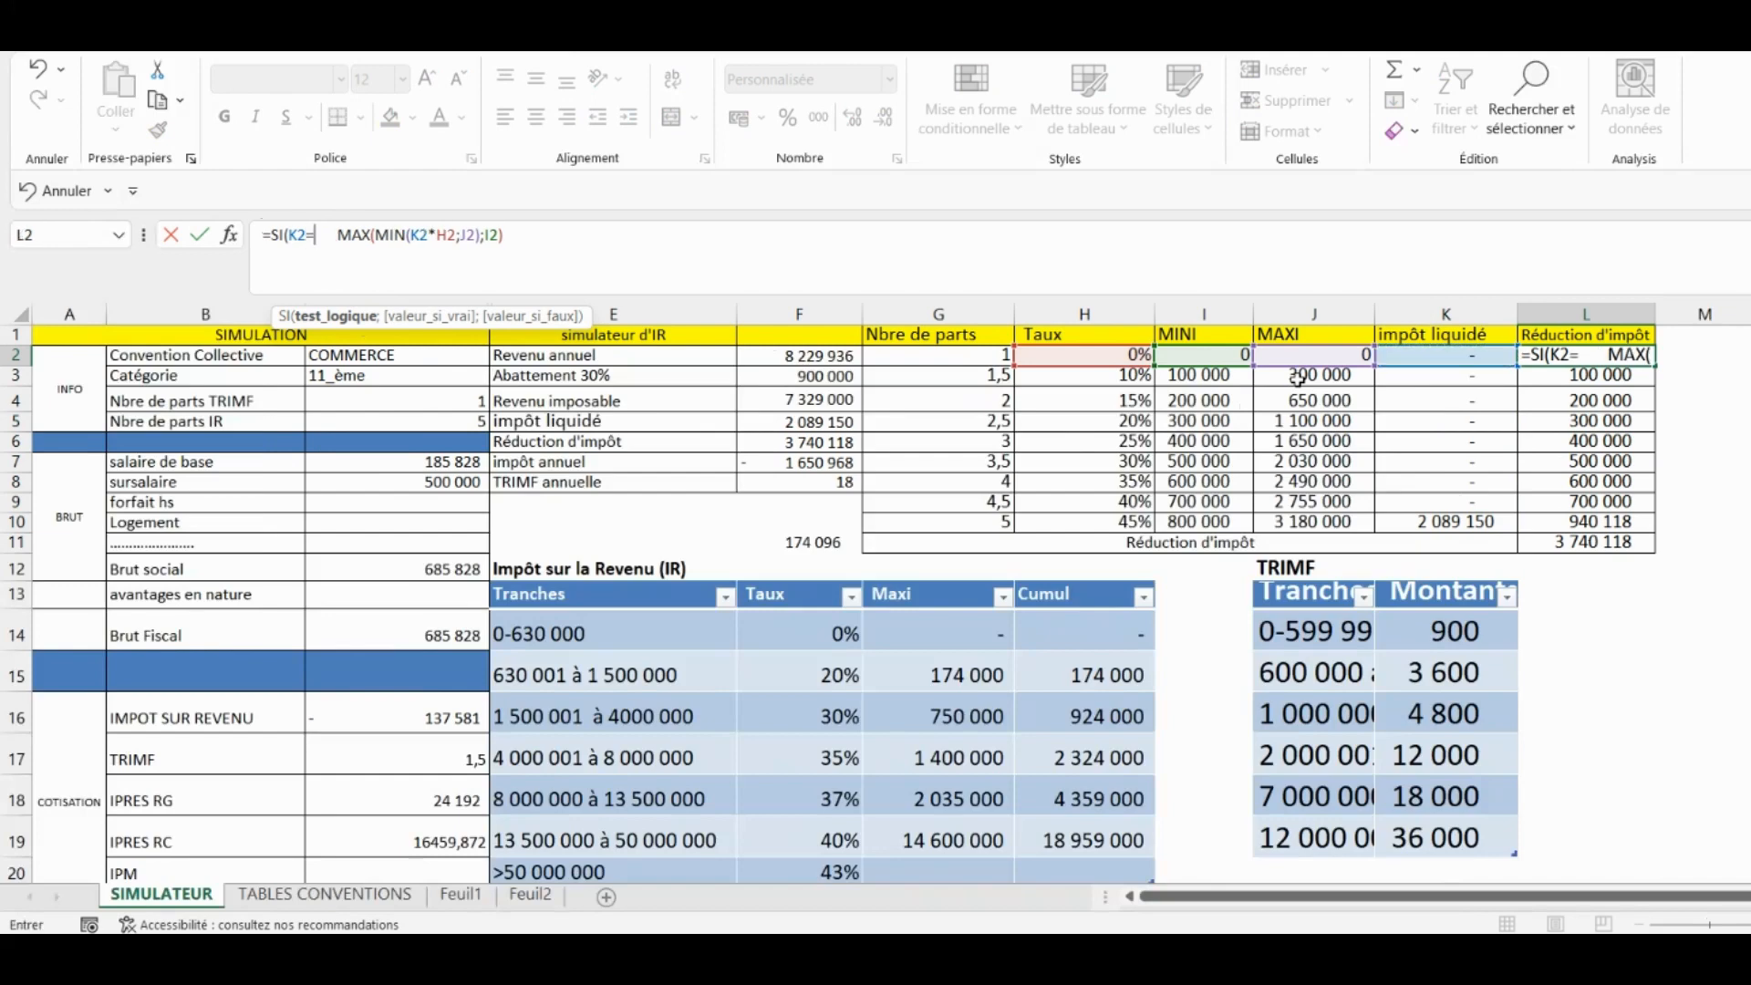
{"action": "type", "text": "0;"}
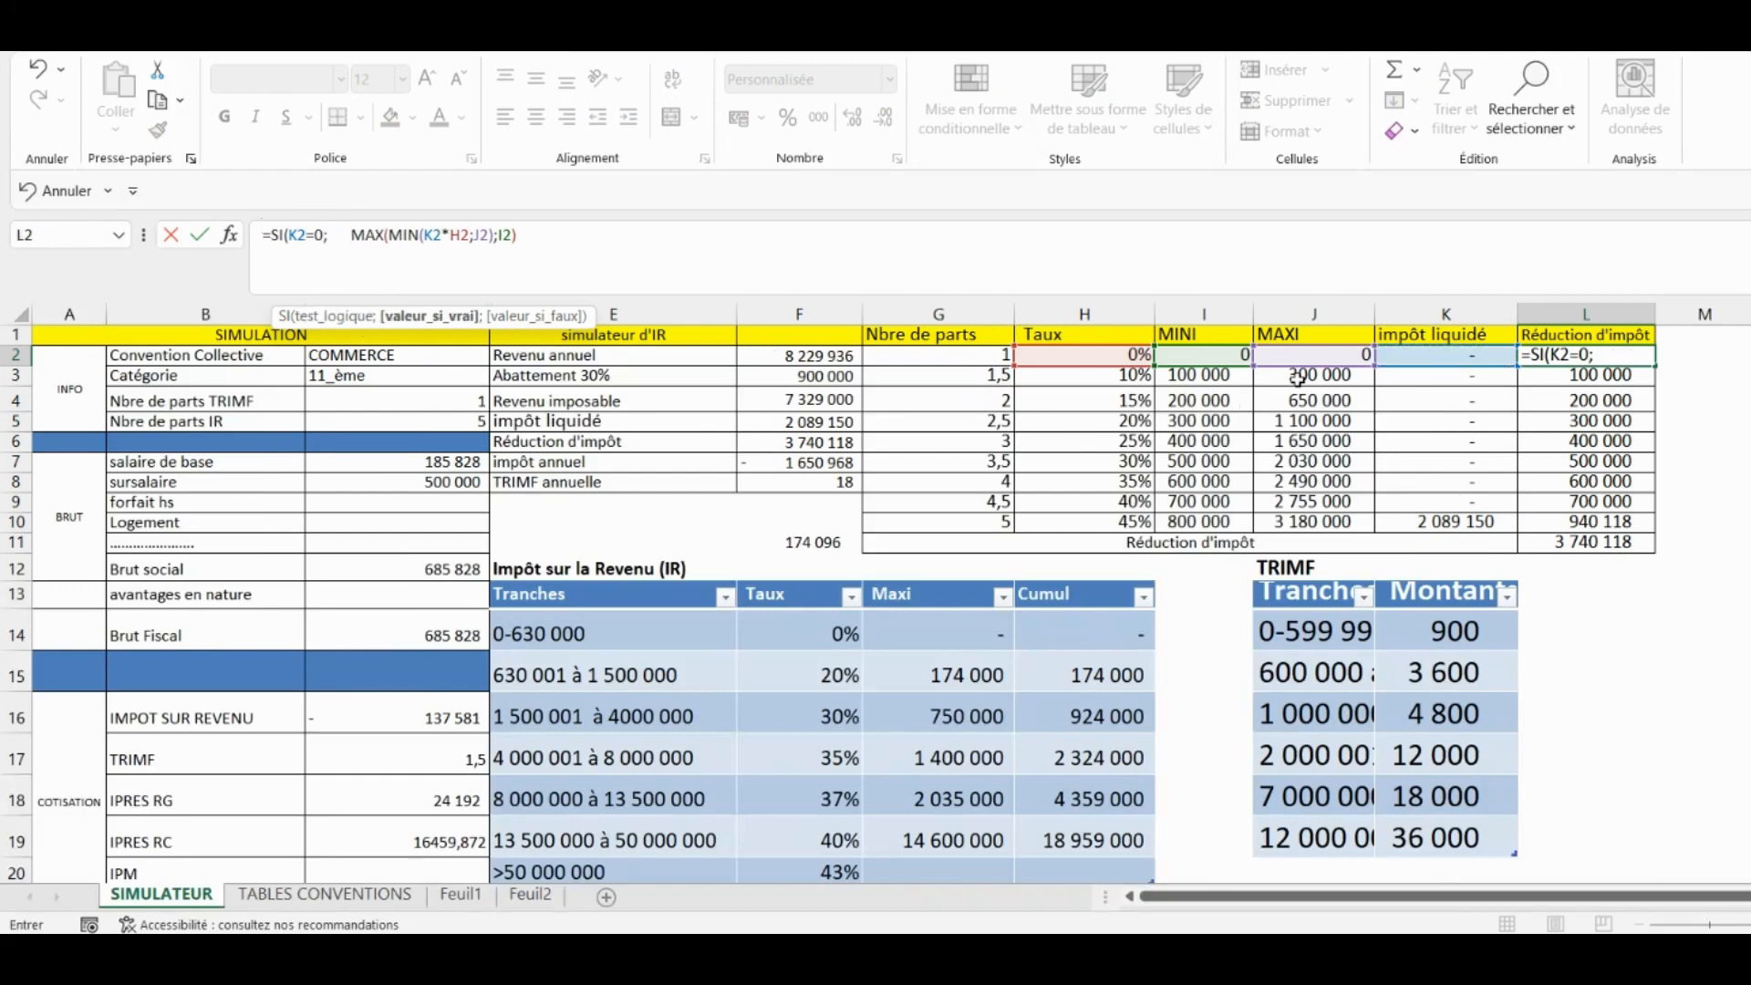
{"action": "type", "text": "0;"}
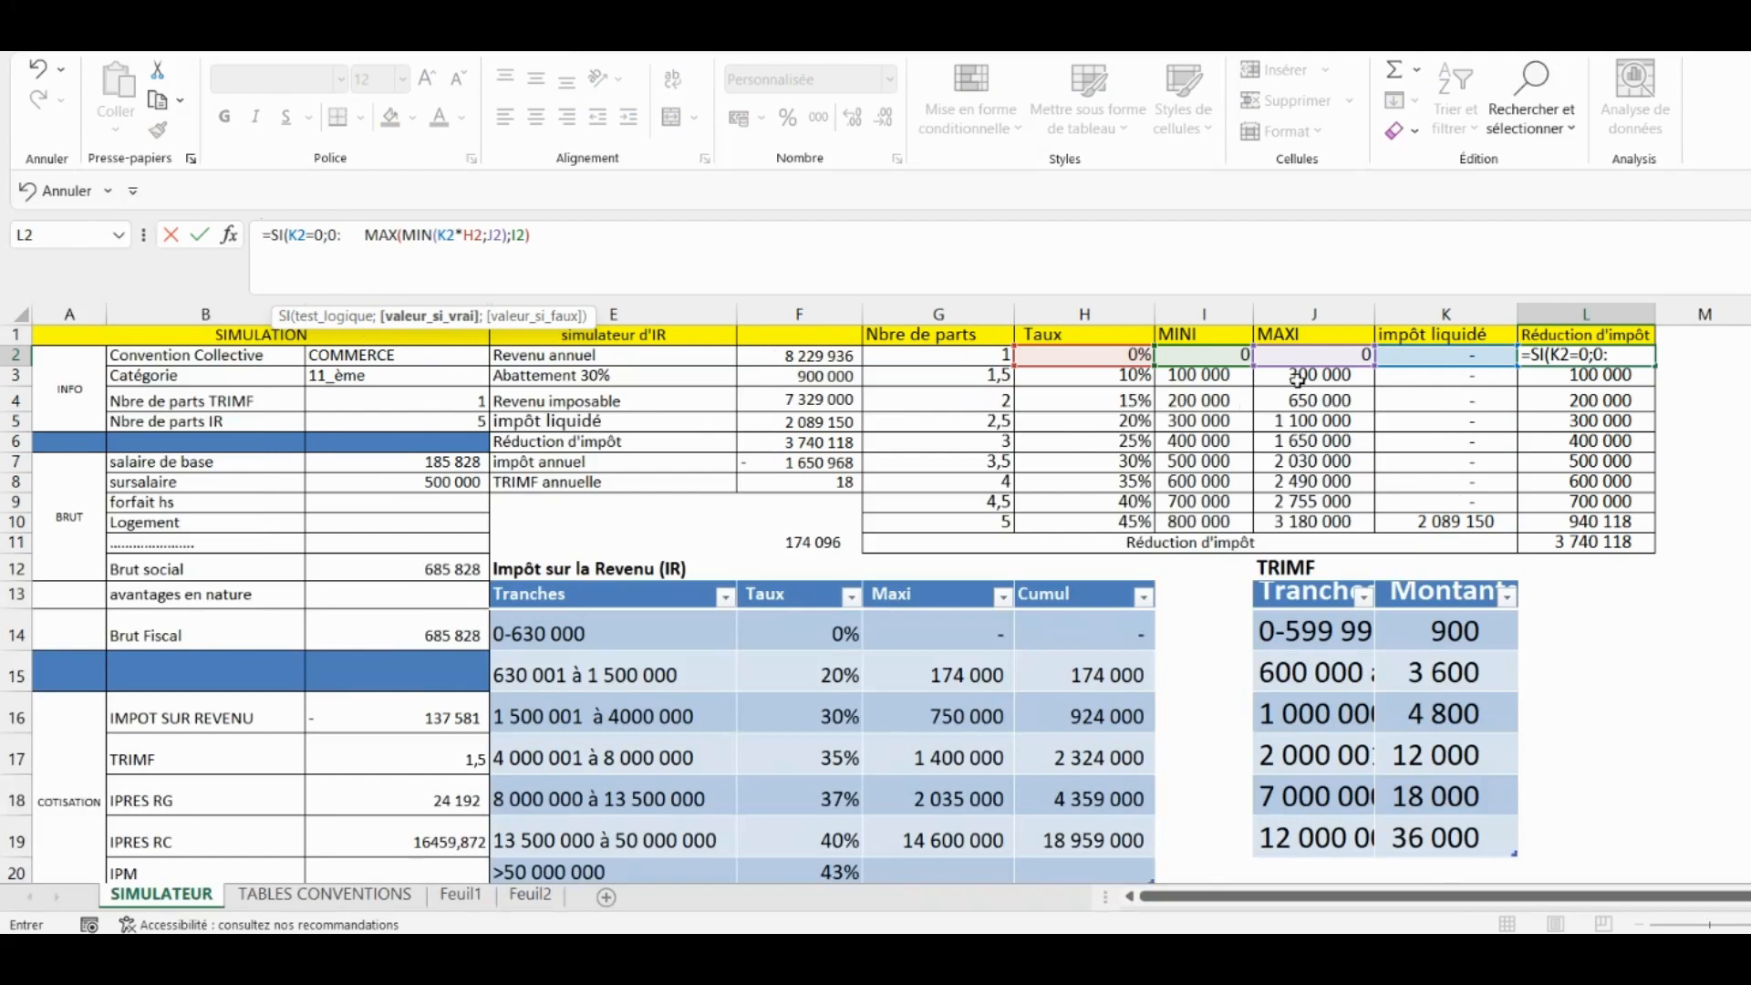
{"action": "key", "text": "BackSpace"}
{"action": "type", "text": ","}
{"action": "key", "text": "BackSpace"}
{"action": "type", "text": ";"}
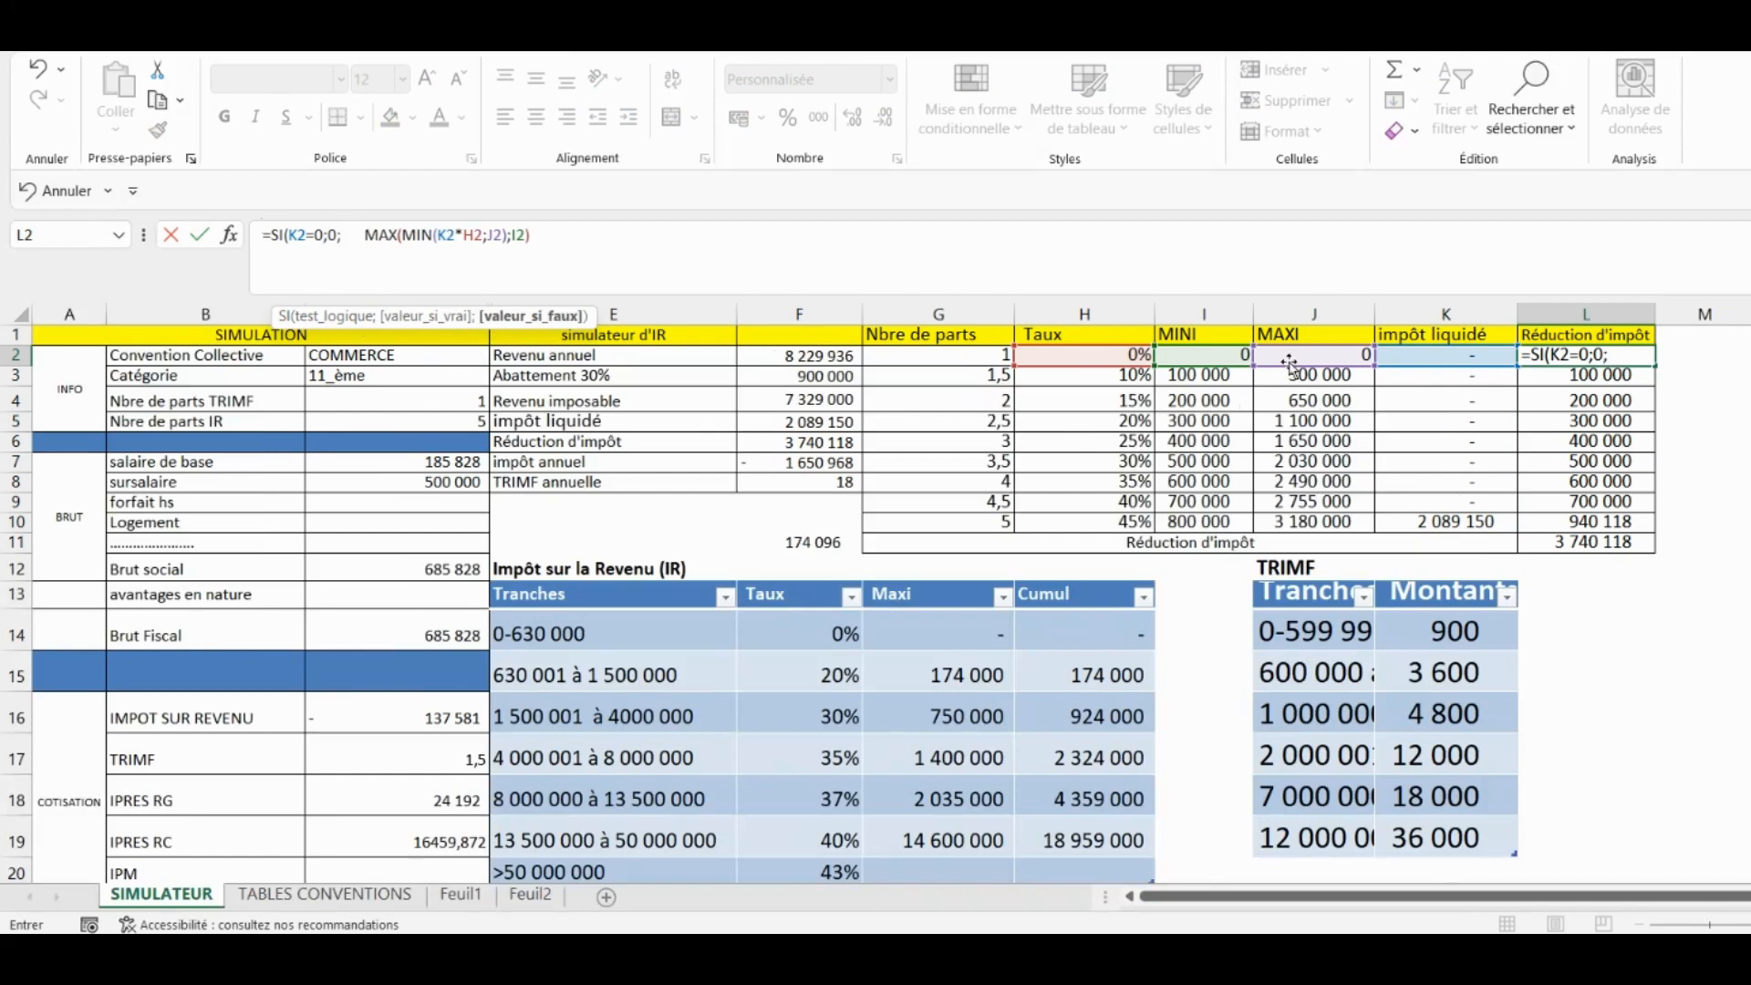
Close the SI formula in L2 after the MAX expression and fill it down the Réduction d'impôt column to L10.
{"action": "left_click", "coordinate": [600, 239]}
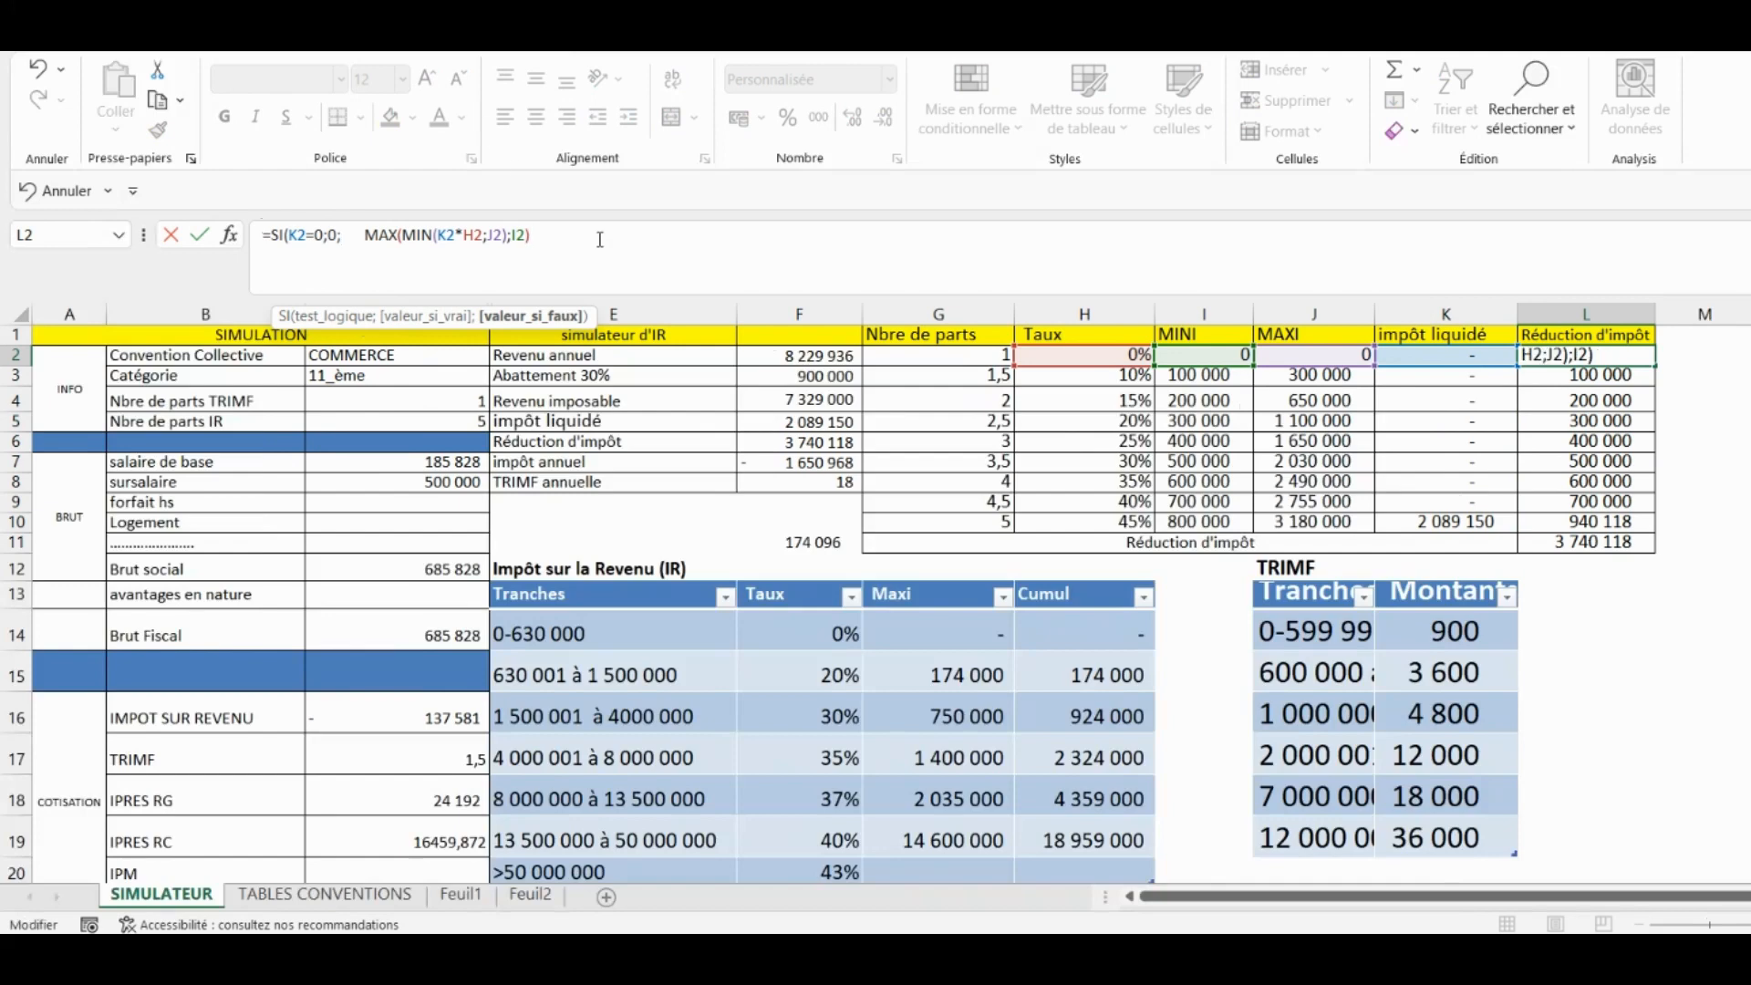
{"action": "type", "text": ")"}
{"action": "key", "text": "Return"}
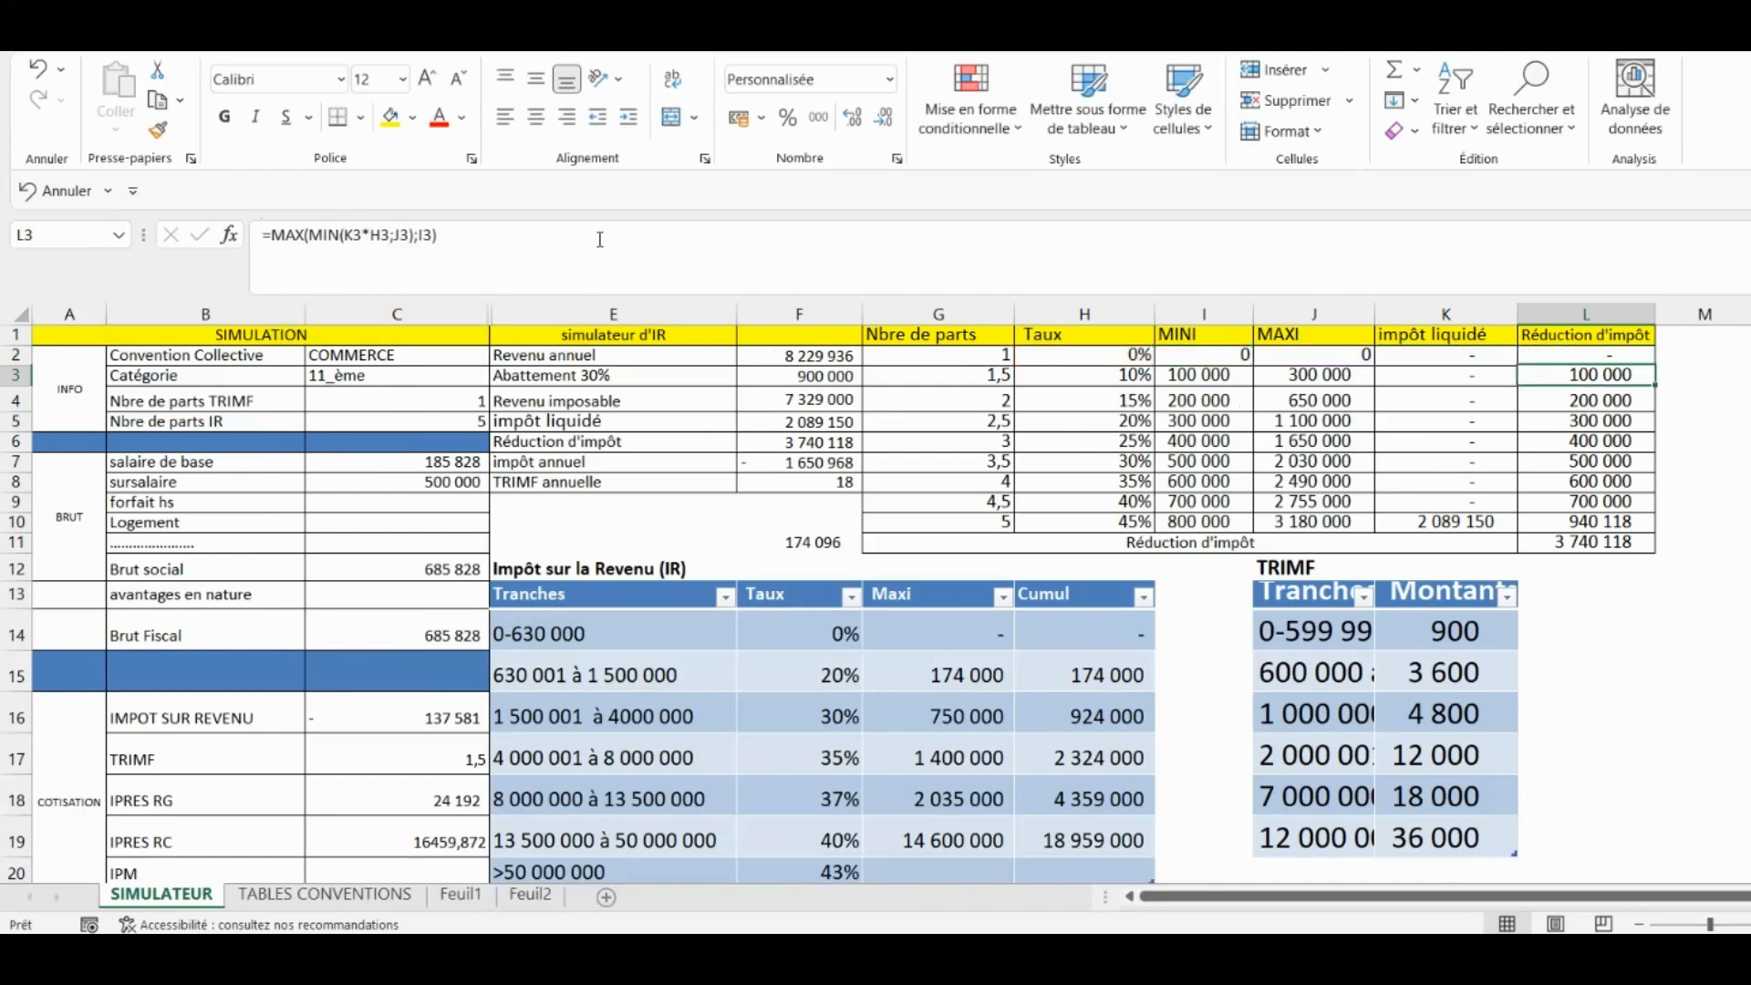
{"action": "left_click", "coordinate": [1608, 358]}
{"action": "left_click_drag", "start_coordinate": [1650, 367], "coordinate": [1664, 529]}
Check the formulas in L10 and L4, the Réduction d'impôt total in L11, and the income and tax cells F2, F4, F6 and F7.
{"action": "left_click", "coordinate": [1591, 521]}
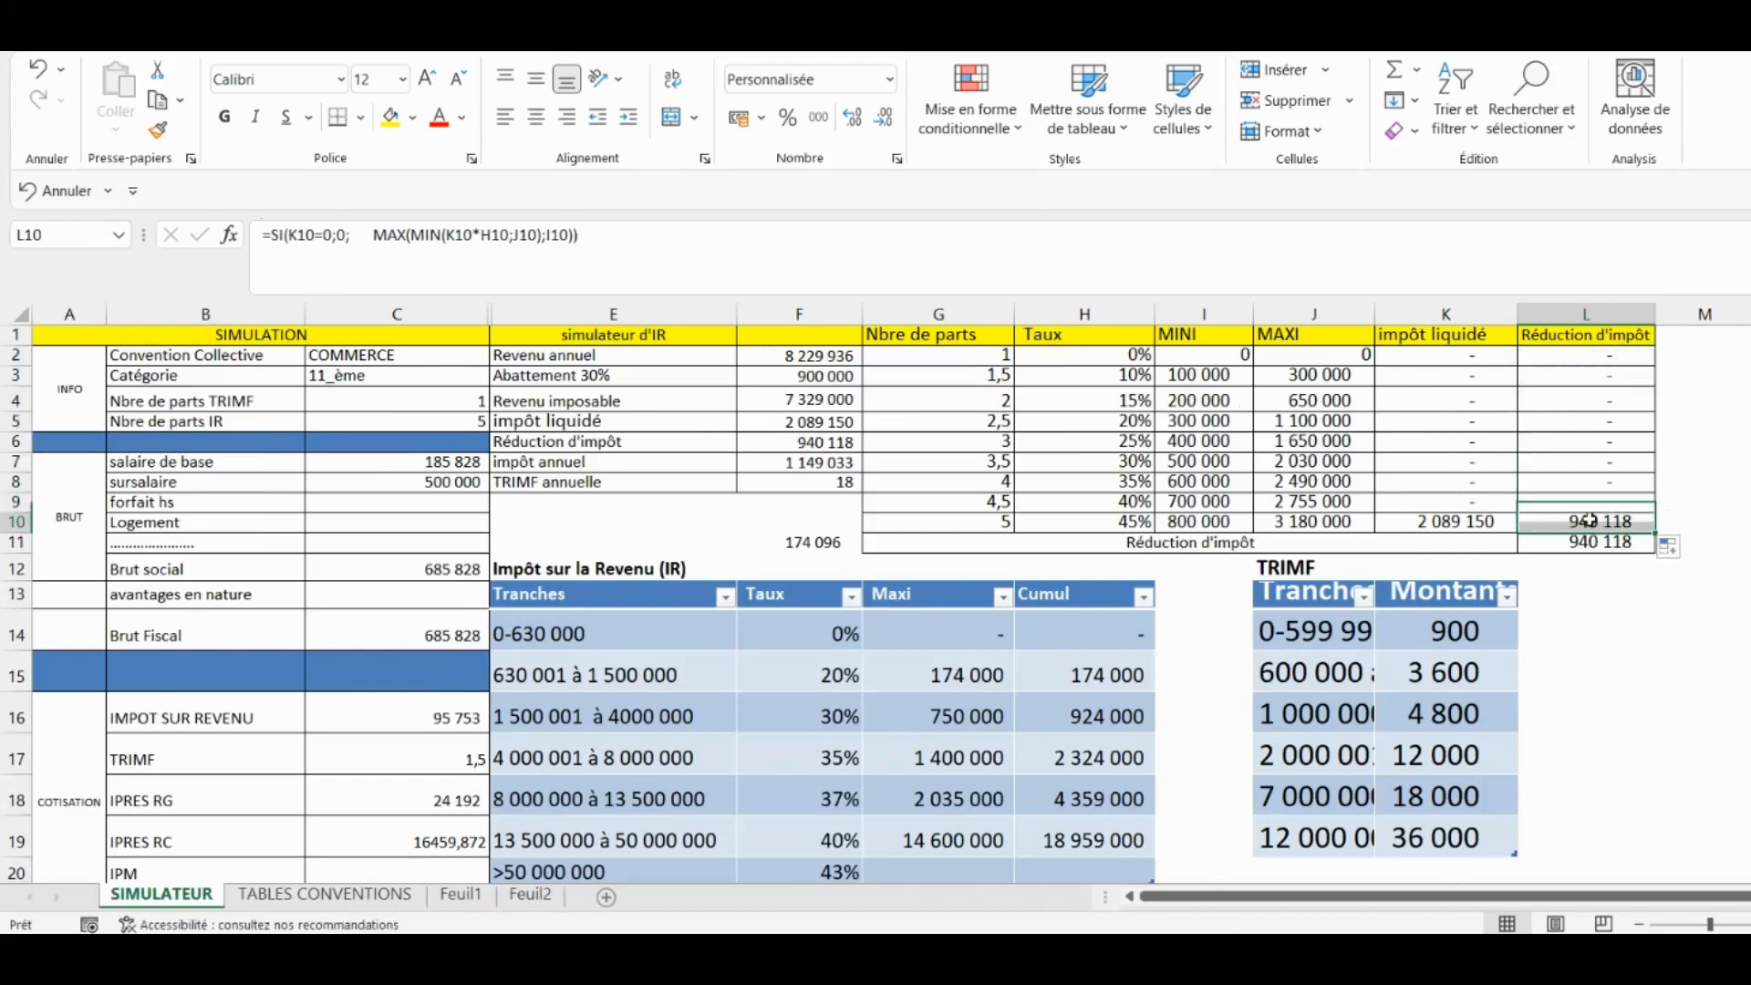
{"action": "left_click", "coordinate": [1591, 541]}
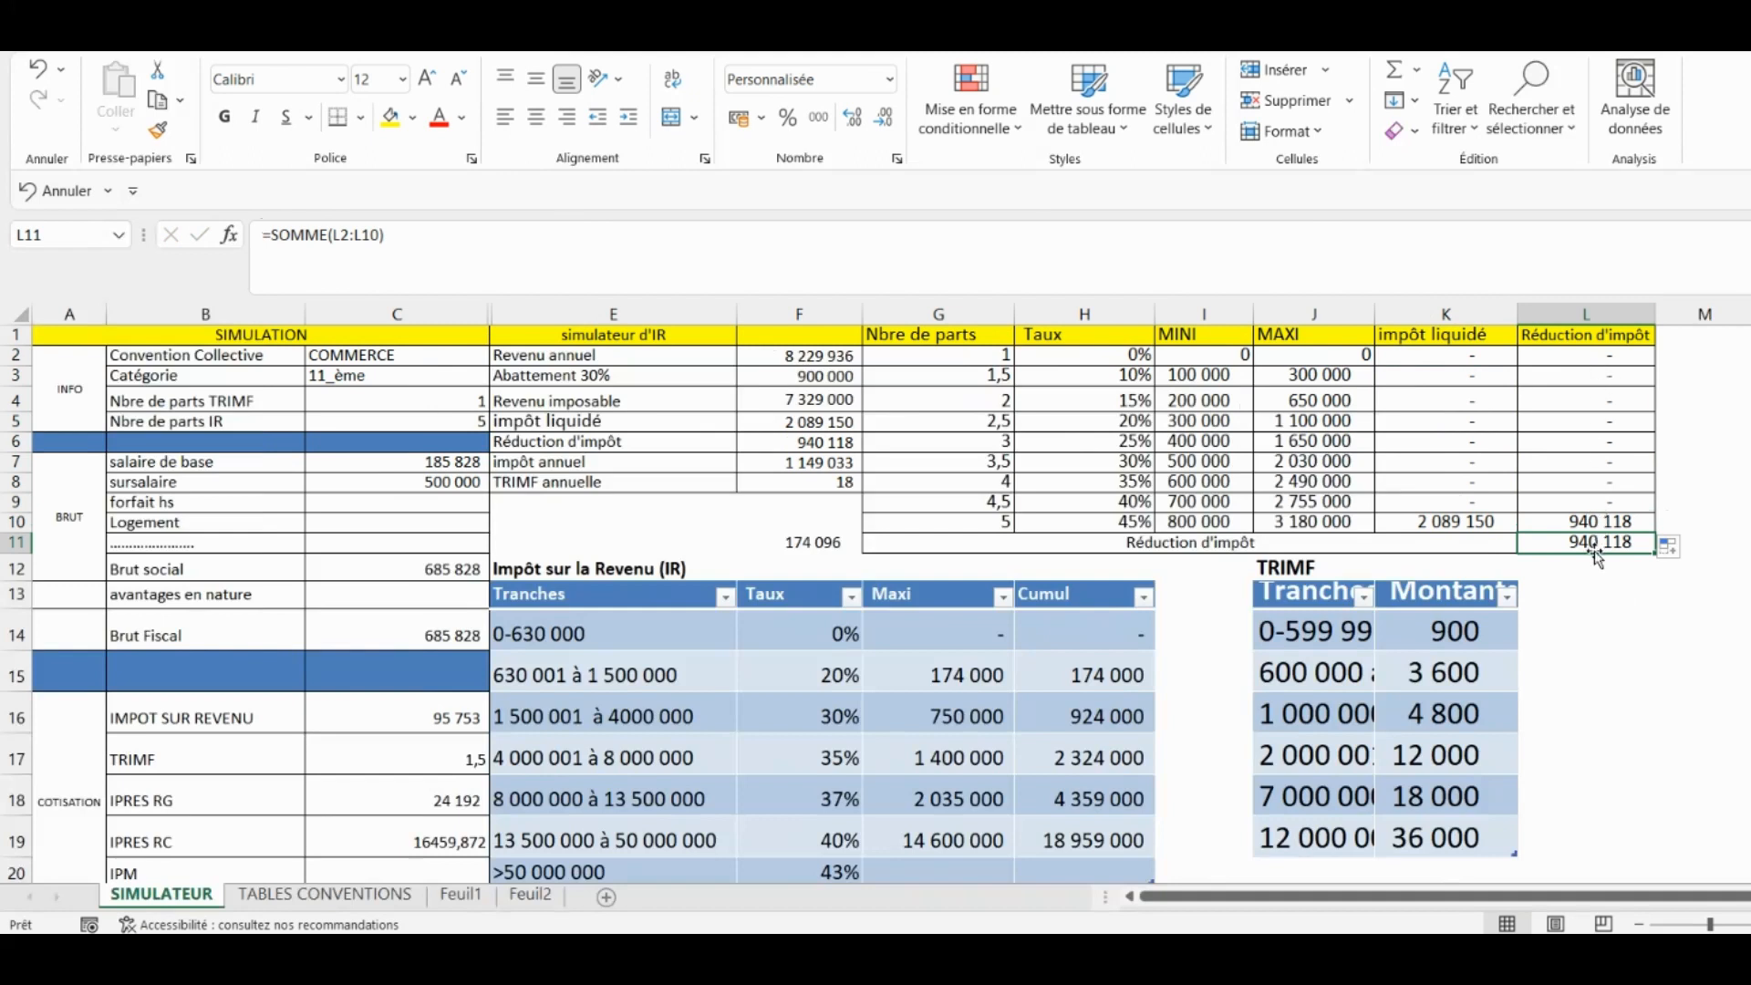
{"action": "left_click", "coordinate": [1593, 392]}
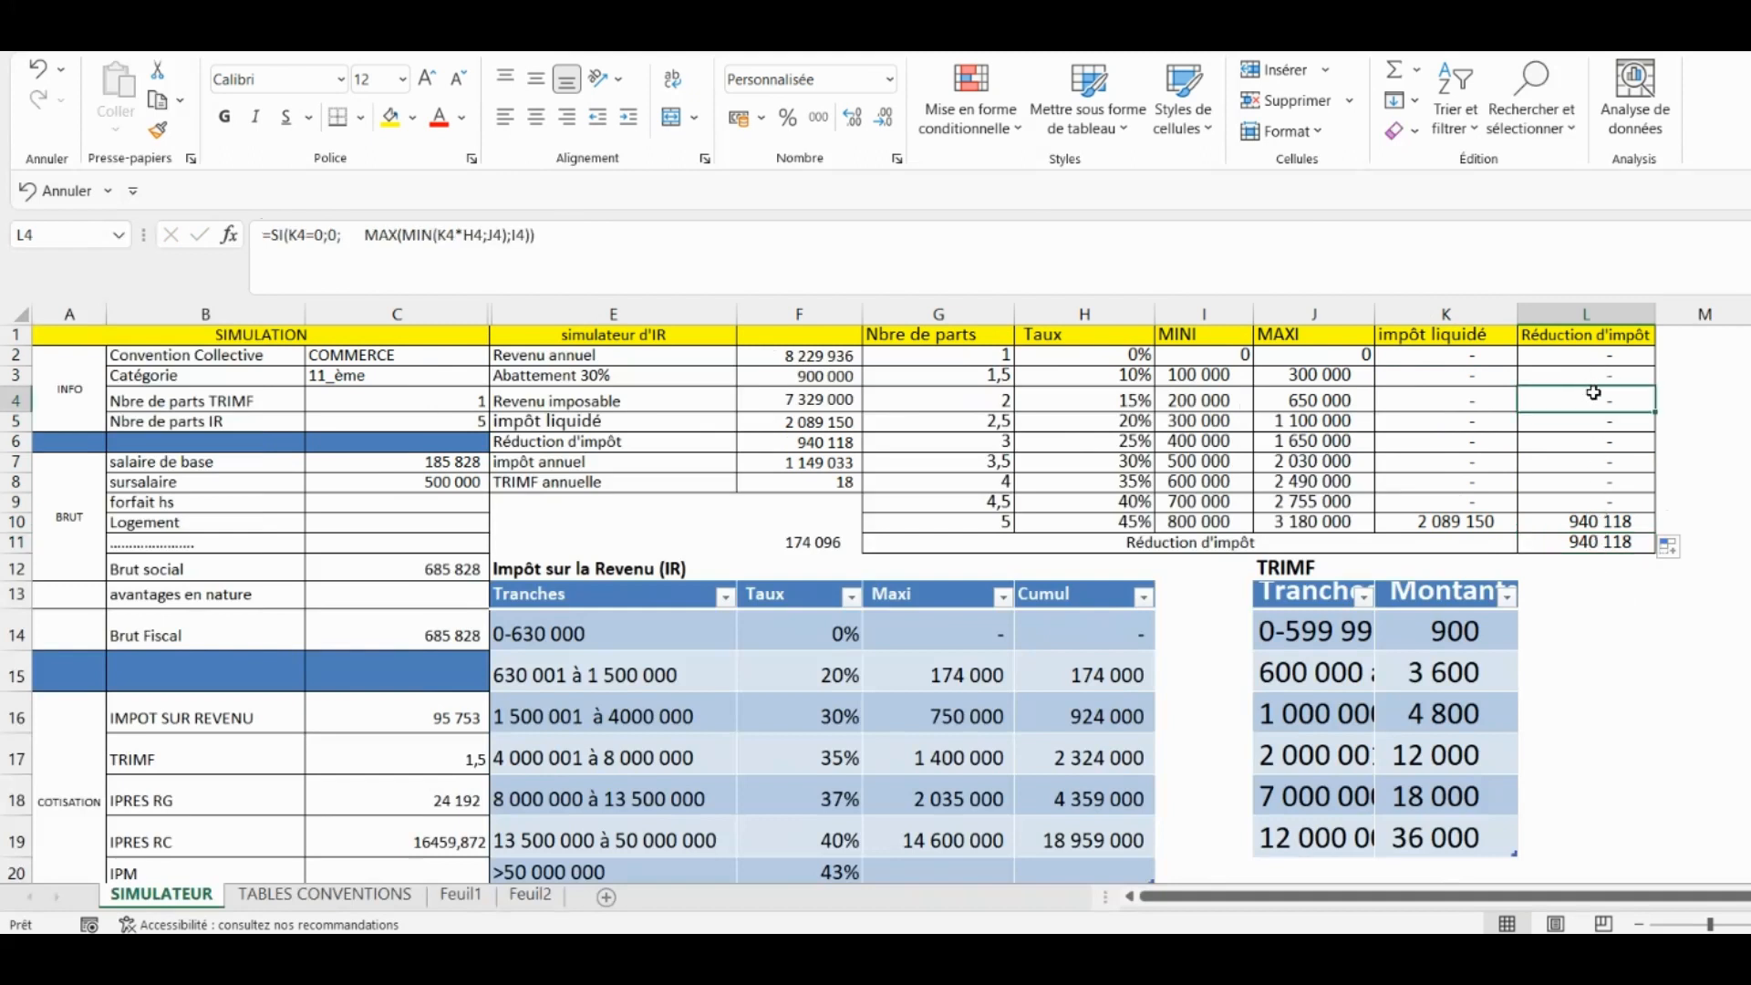
{"action": "left_click", "coordinate": [817, 403]}
{"action": "left_click", "coordinate": [816, 355]}
{"action": "left_click", "coordinate": [816, 443]}
{"action": "left_click", "coordinate": [821, 462]}
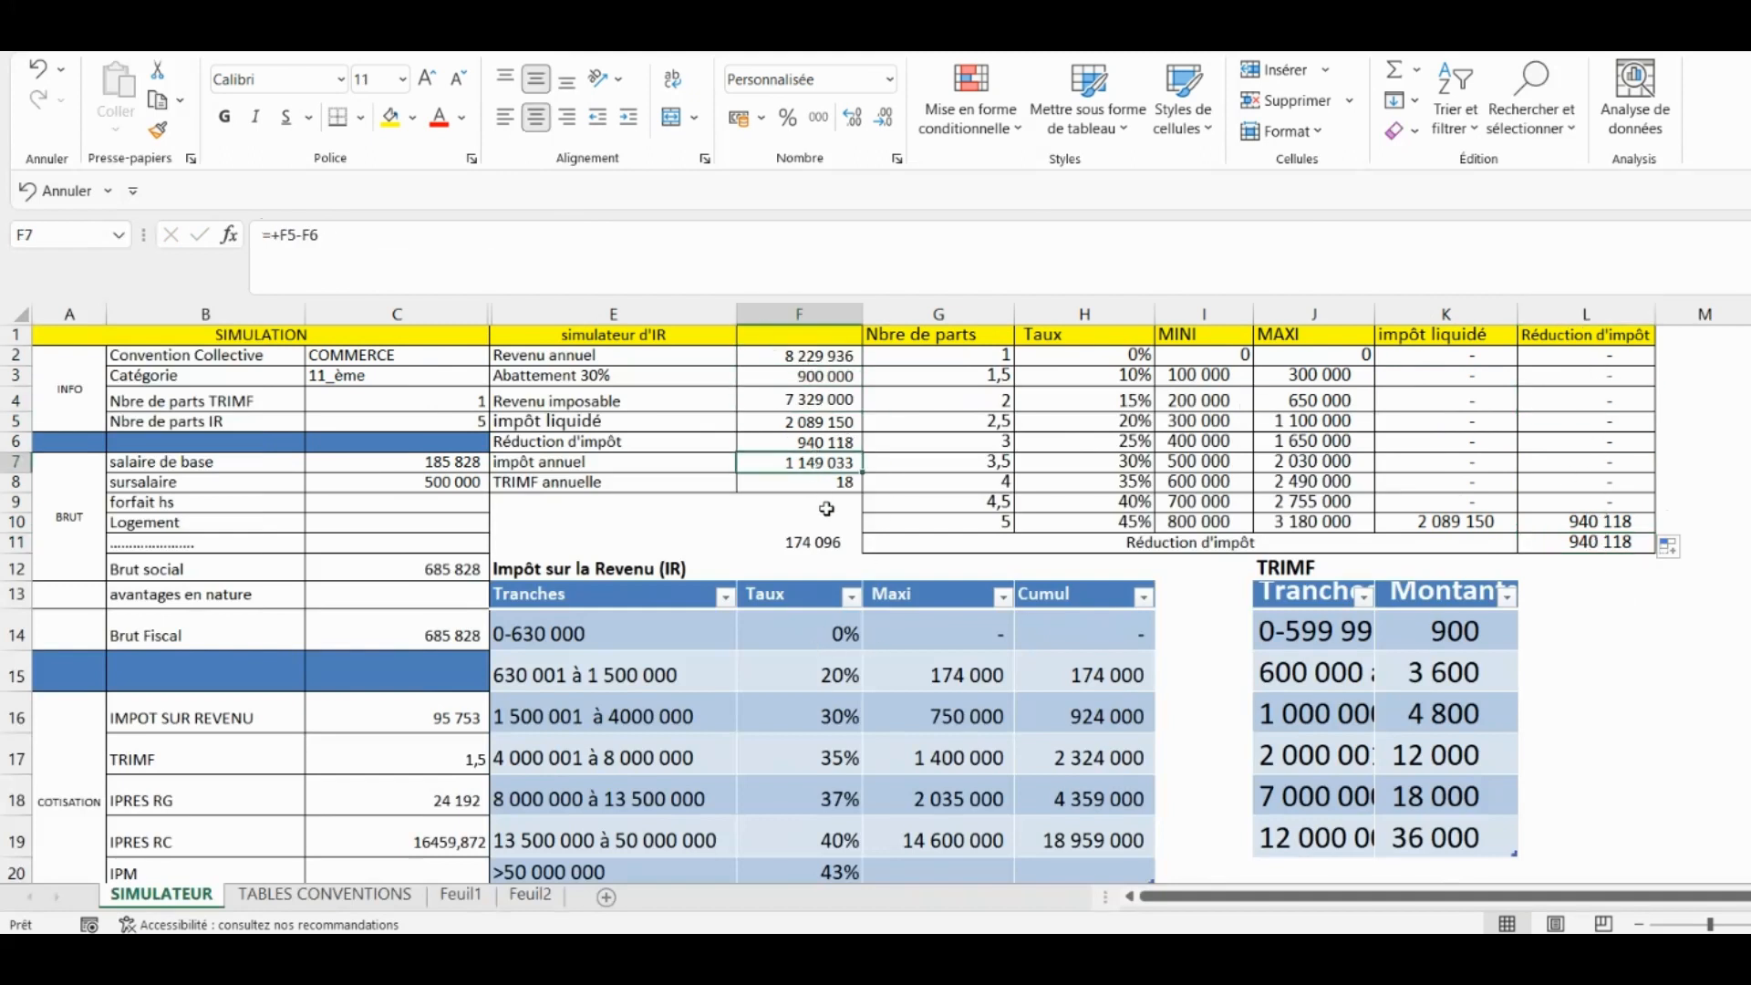
Set the sursalaire in C8 to 1 000 000 and check the reduction formula in L10.
{"action": "left_click", "coordinate": [827, 483]}
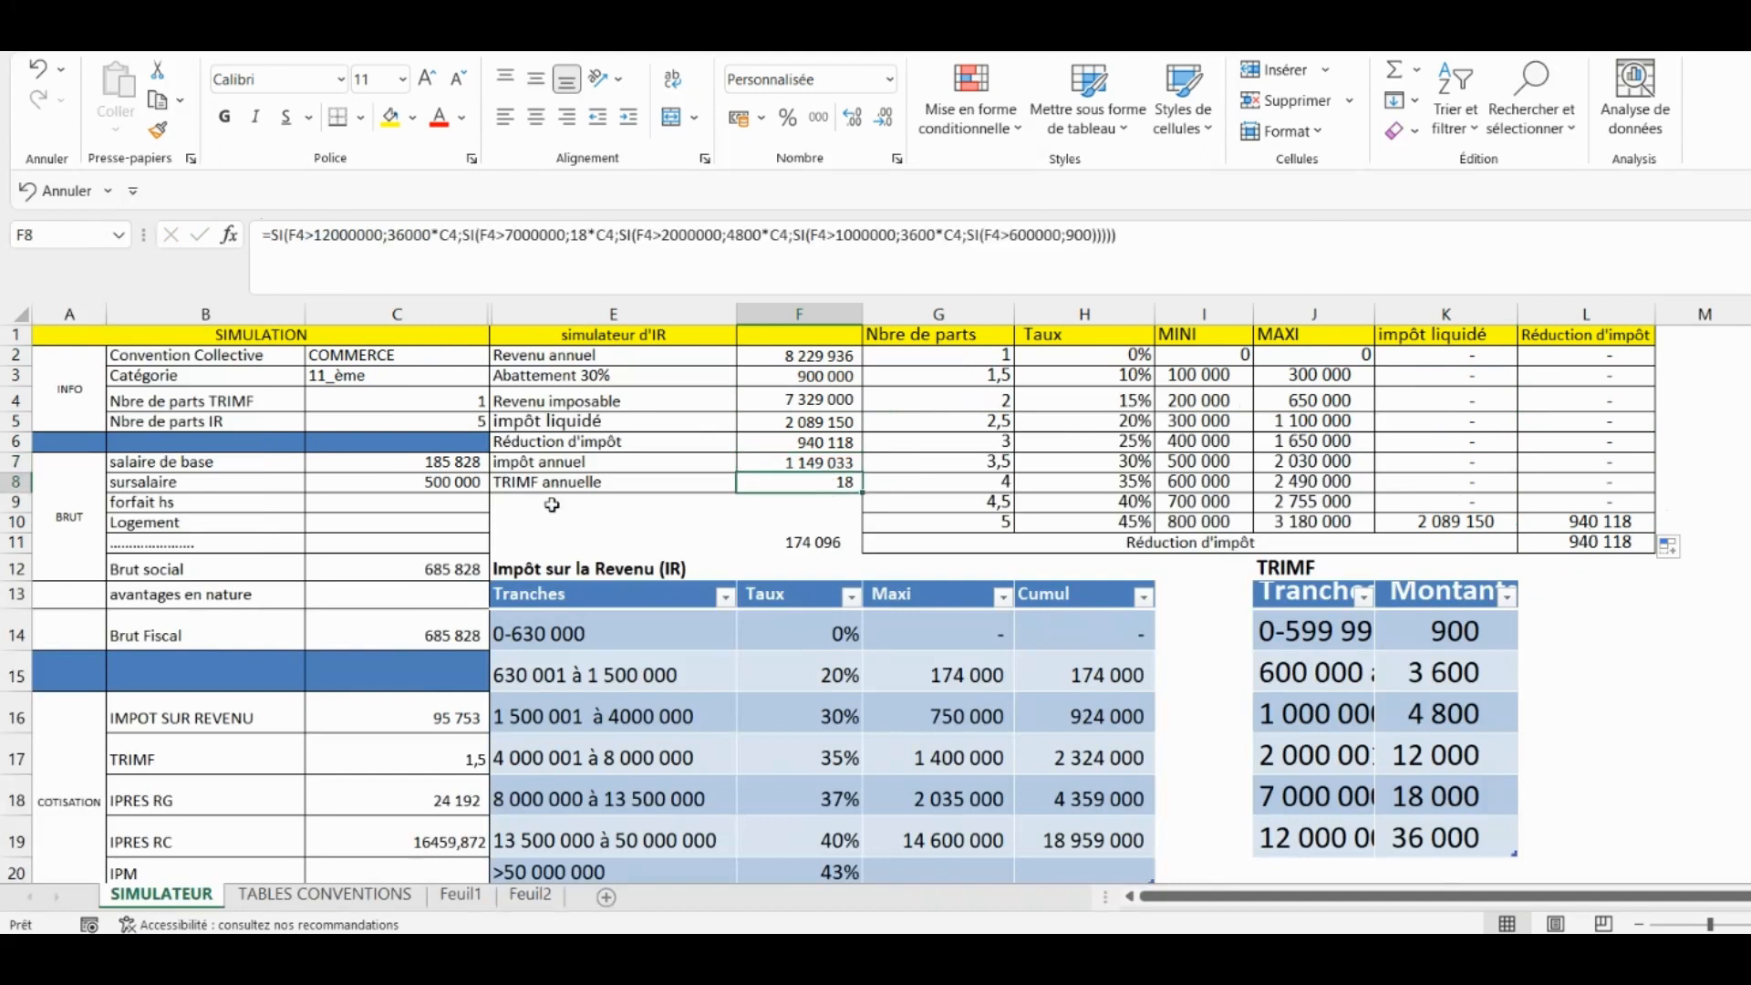
{"action": "left_click", "coordinate": [388, 569]}
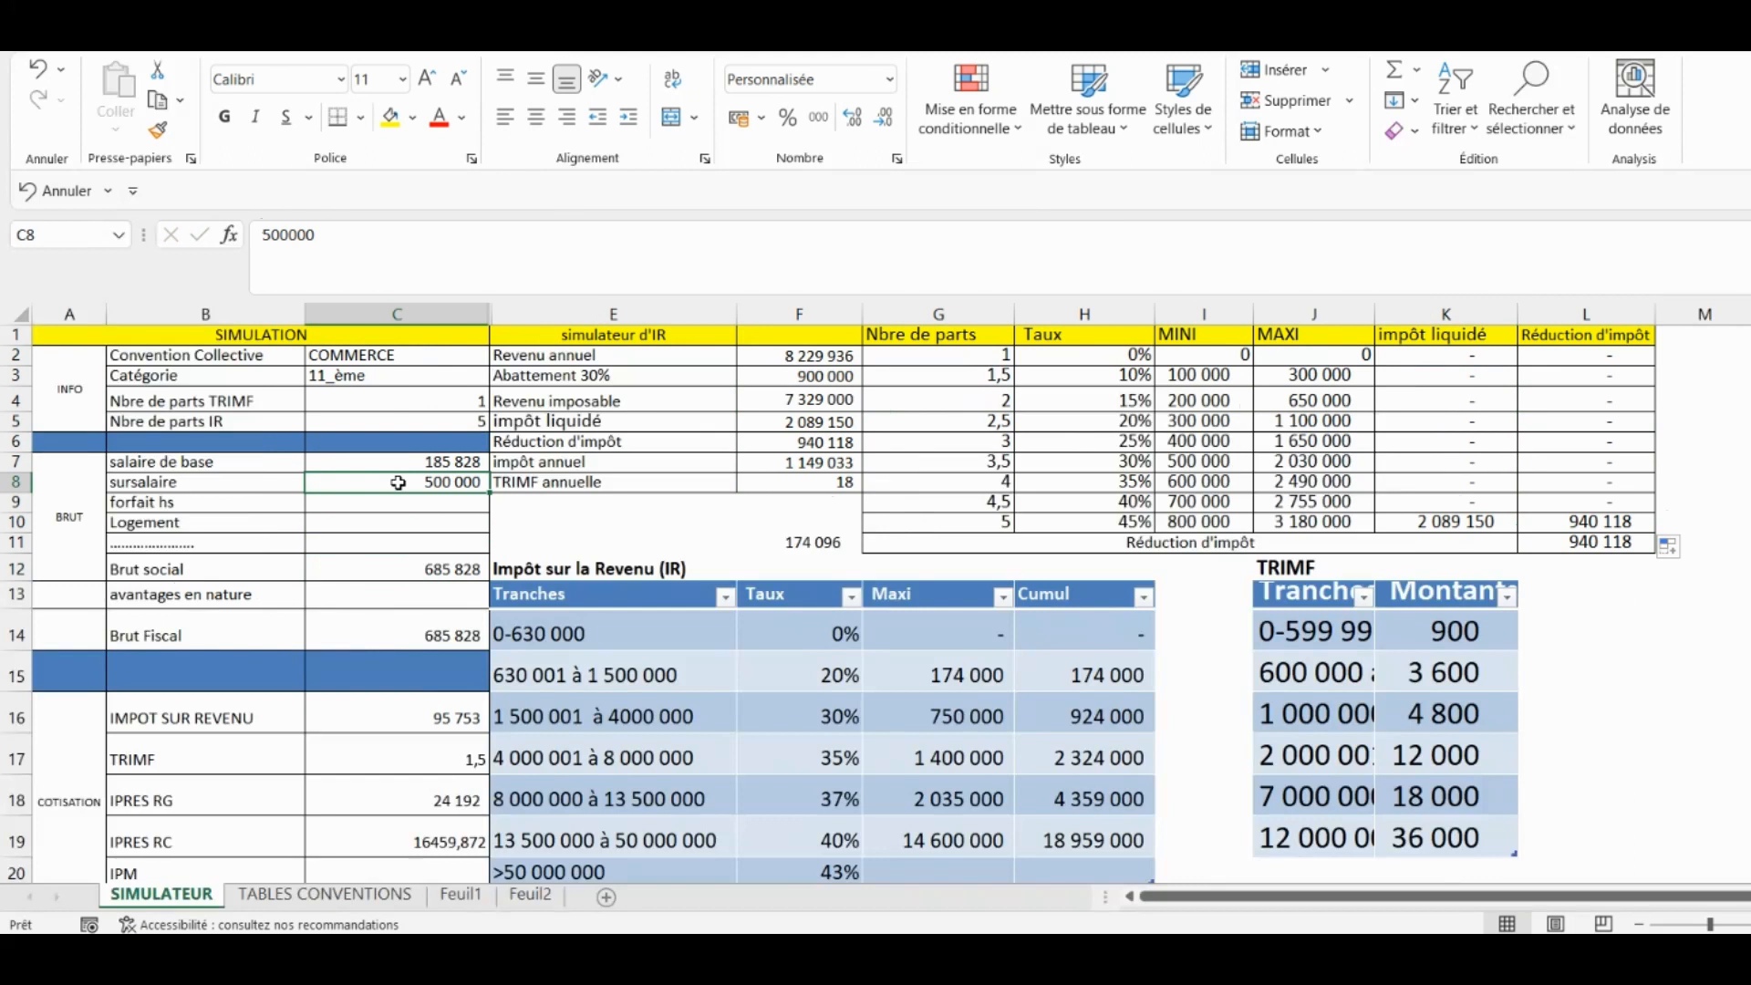
{"action": "type", "text": "1 0"}
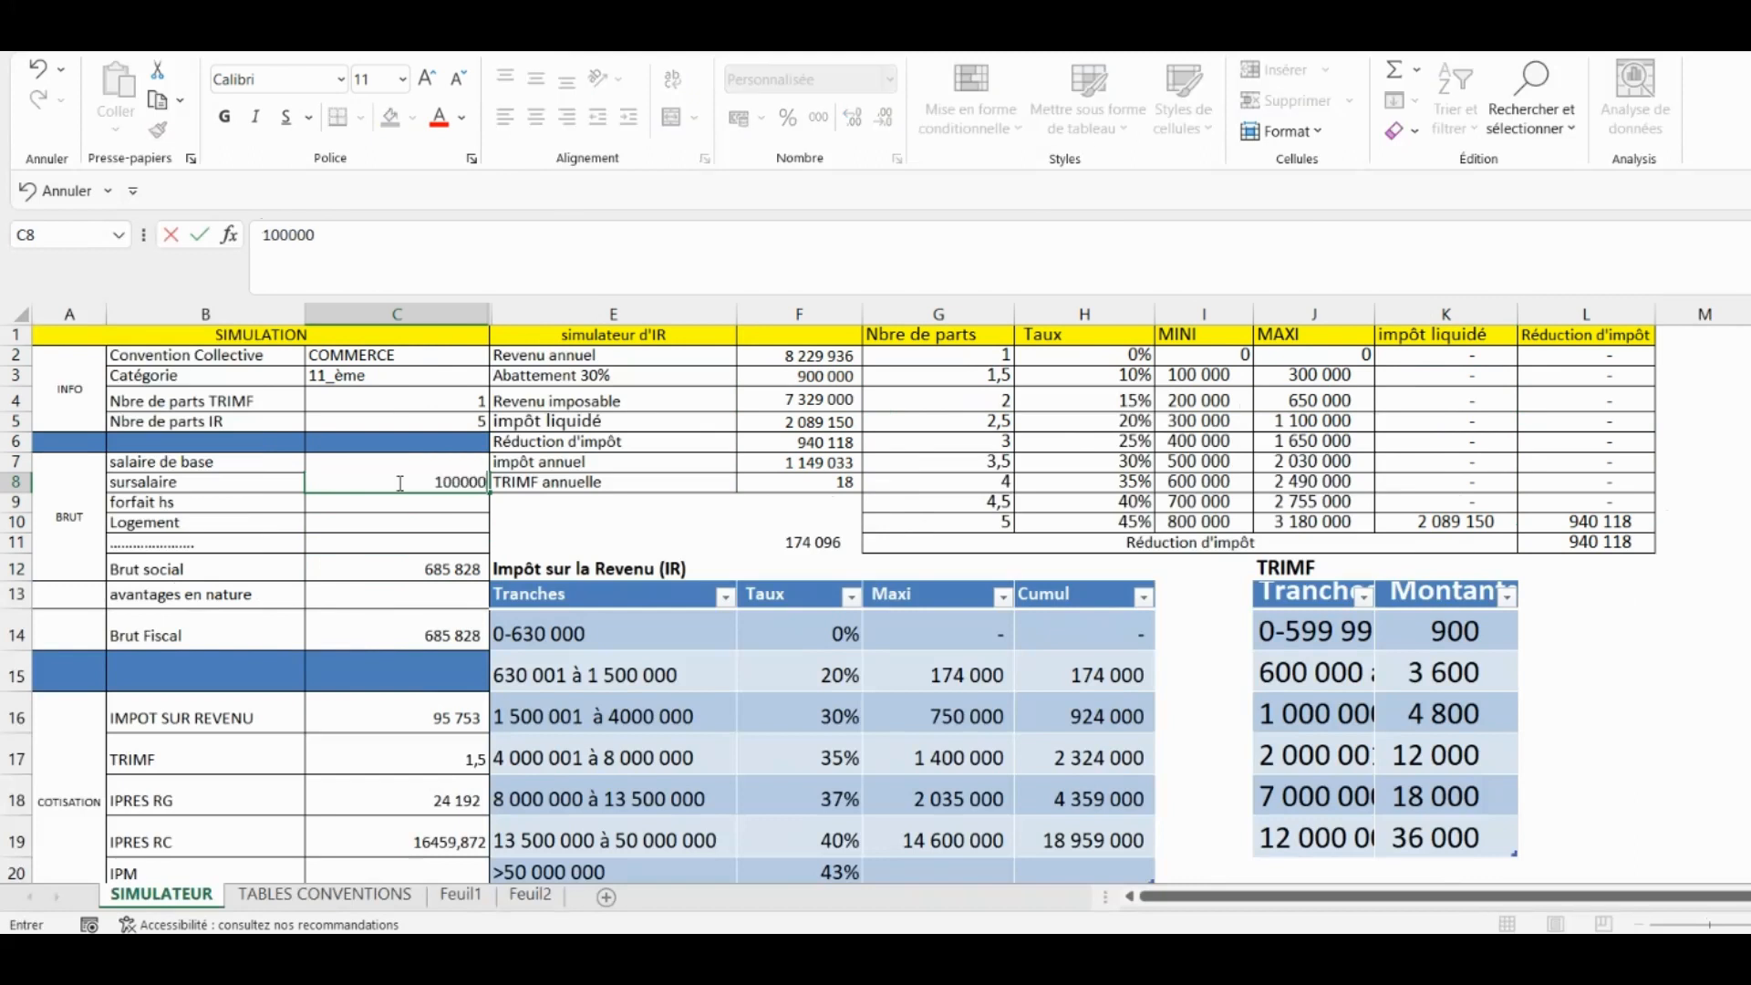
{"action": "type", "text": "00 000"}
{"action": "key", "text": "Return"}
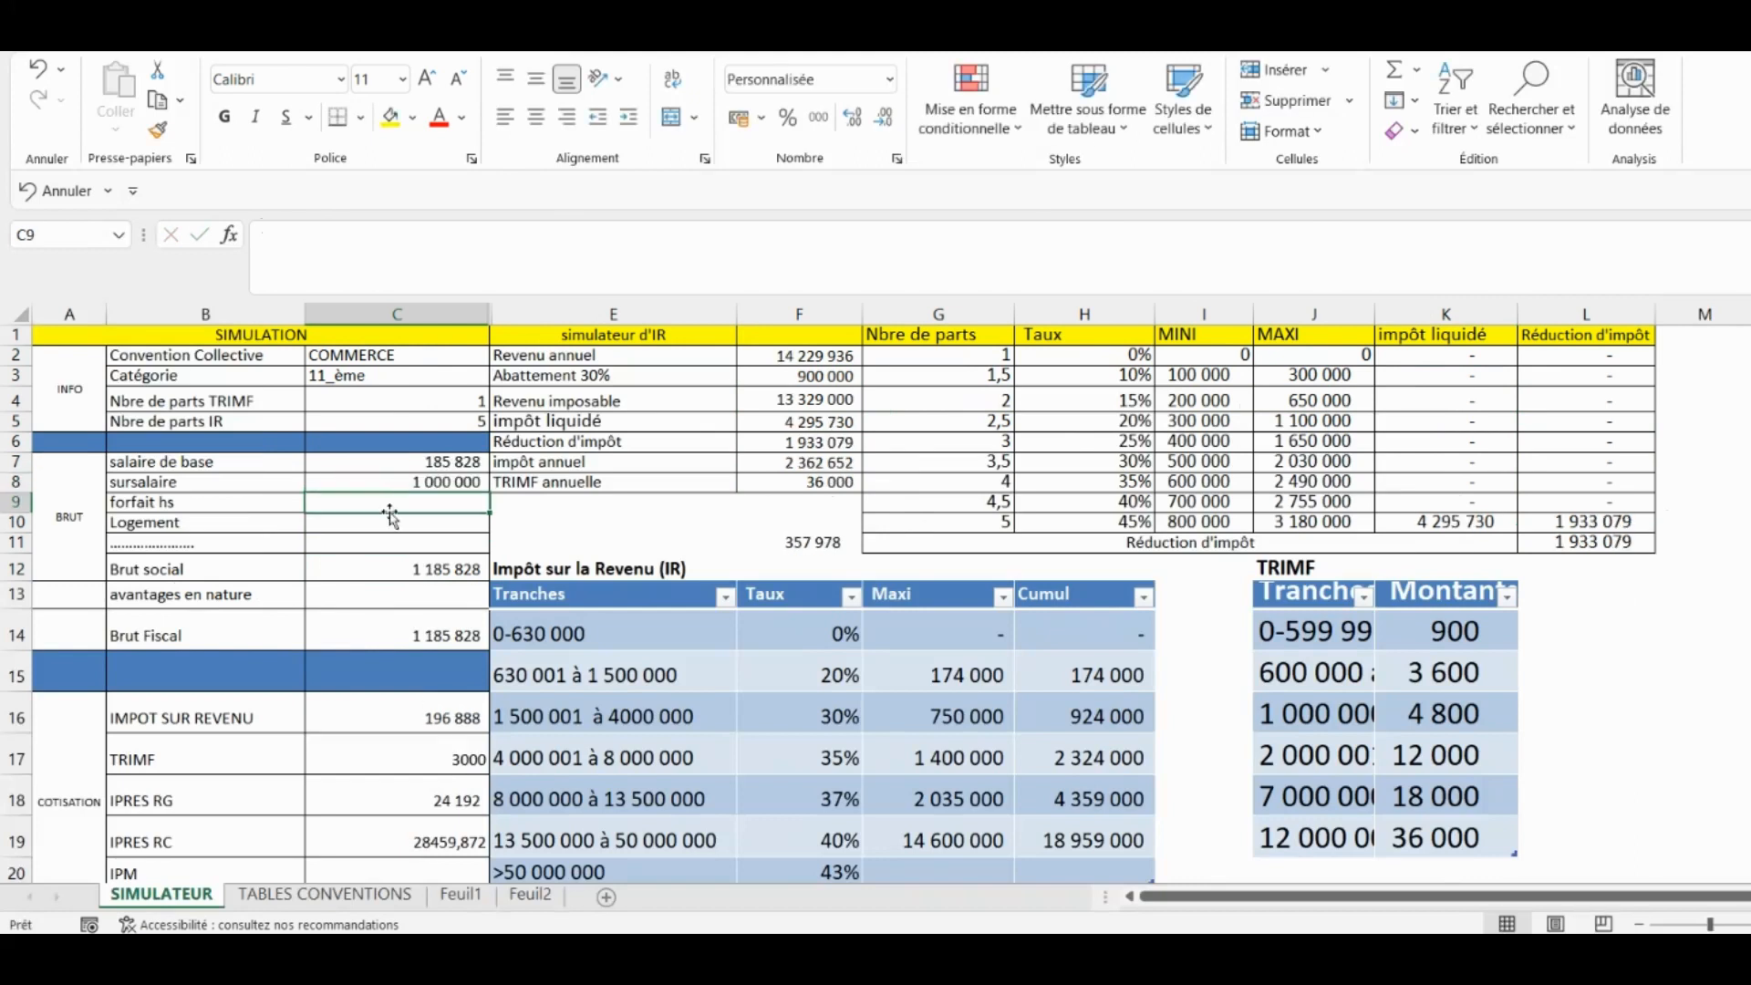
{"action": "left_click", "coordinate": [1585, 524]}
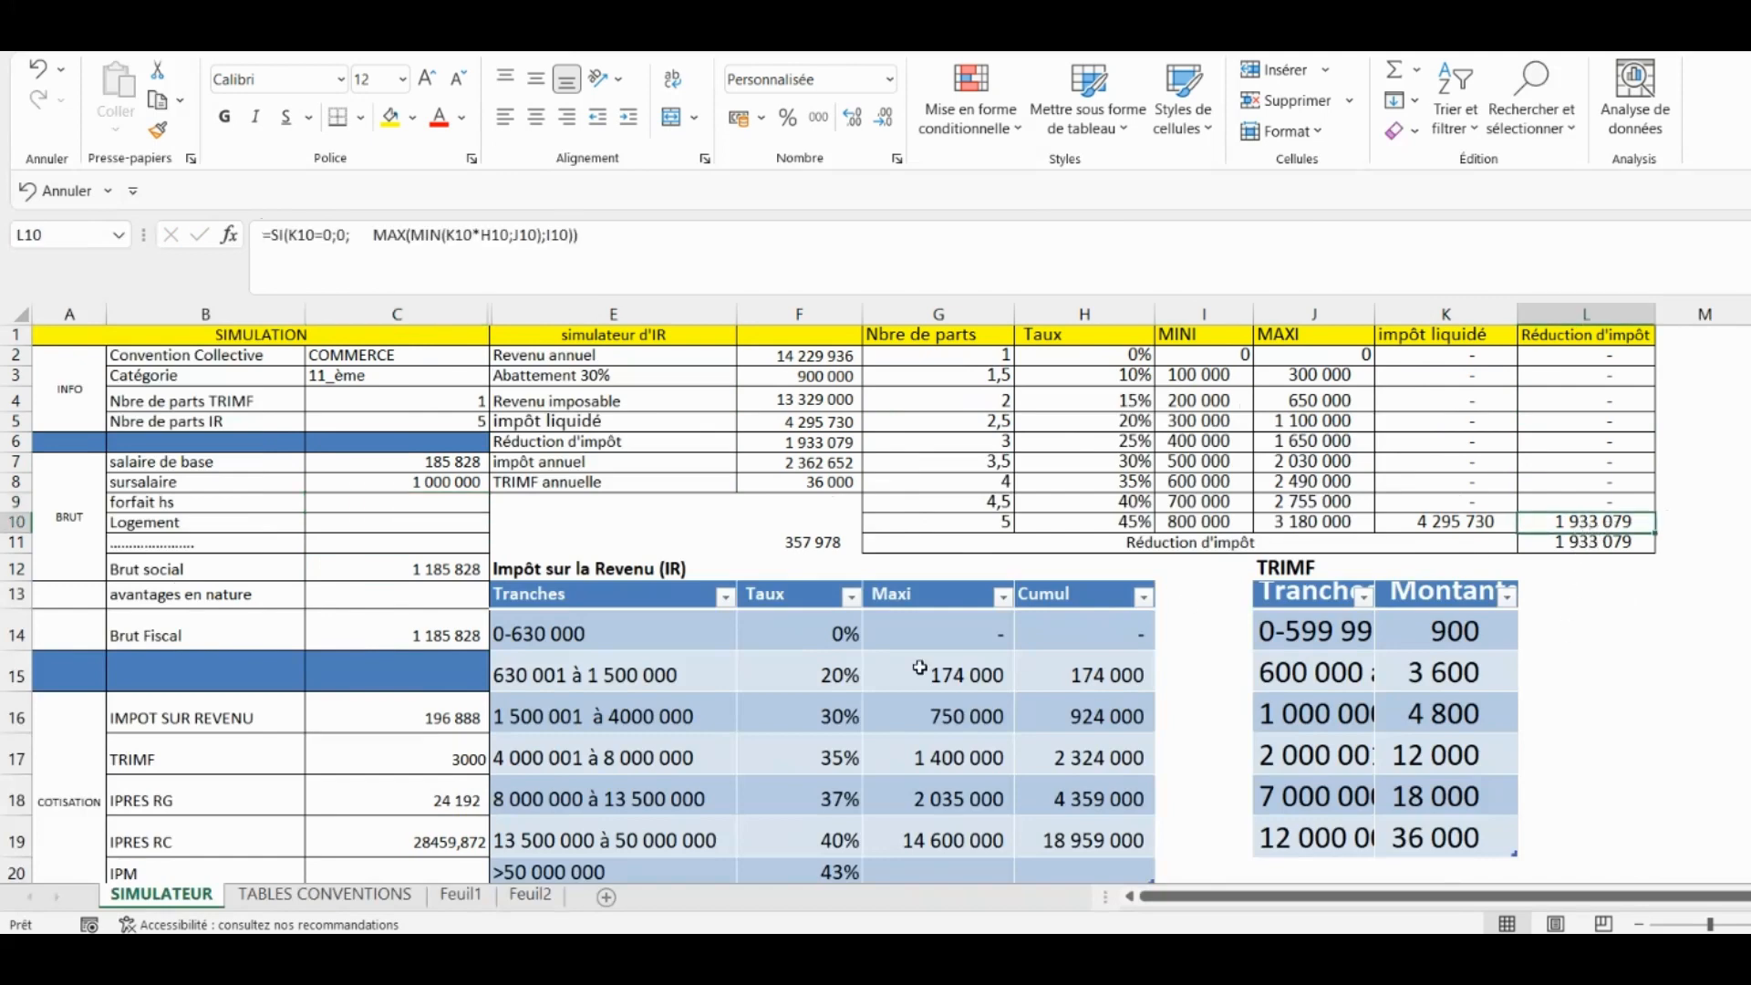
Set Nbre de parts IR in C5 to 1,5 and check the matching row's formulas in L3 and K3.
{"action": "left_click", "coordinate": [382, 481]}
{"action": "left_click", "coordinate": [394, 419]}
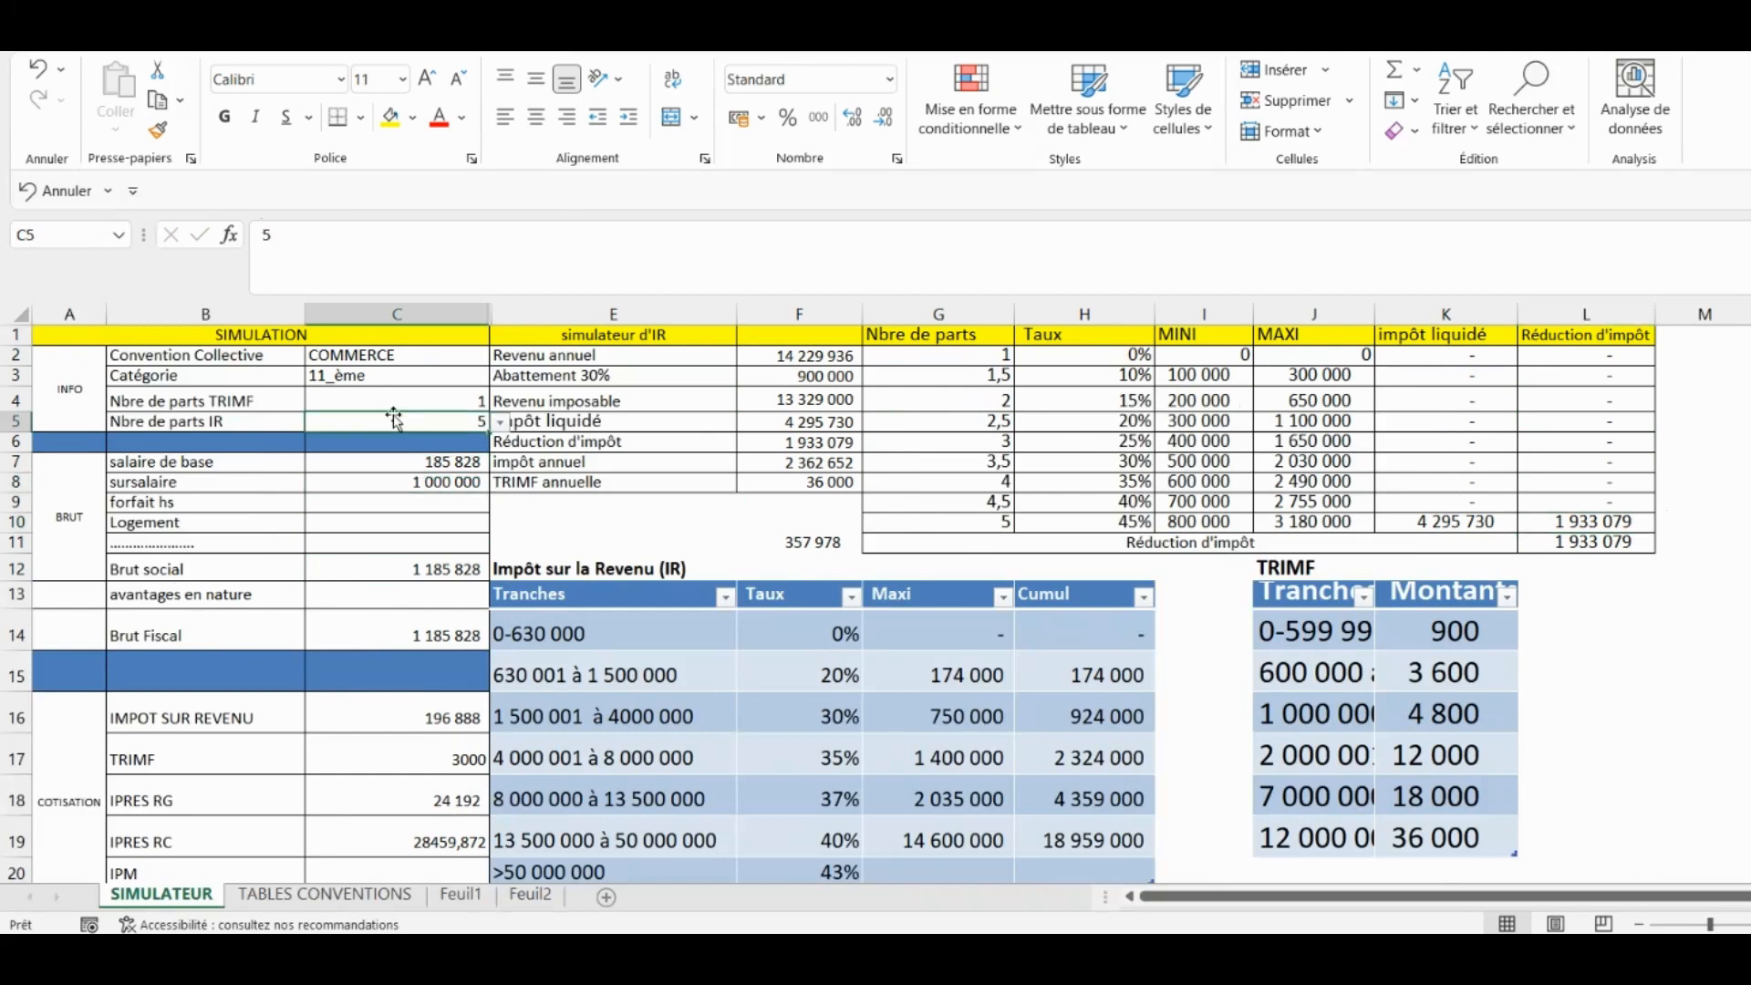
{"action": "type", "text": "1"}
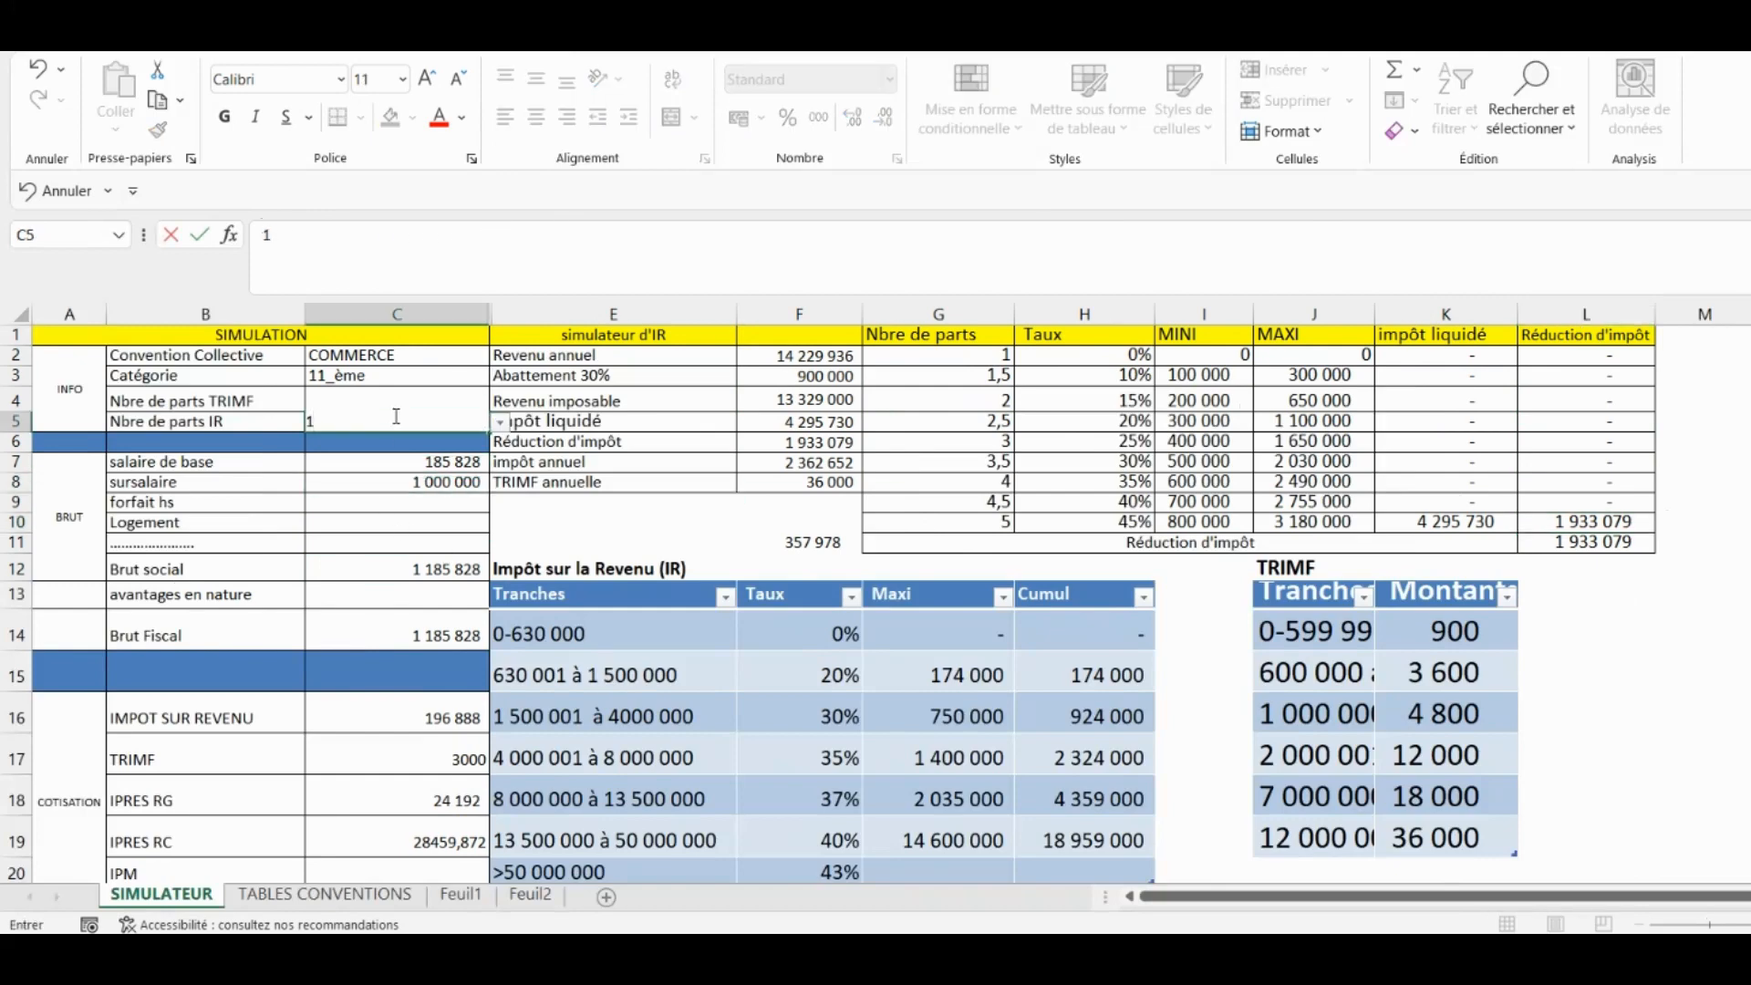
{"action": "type", "text": ",5"}
{"action": "key", "text": "Return"}
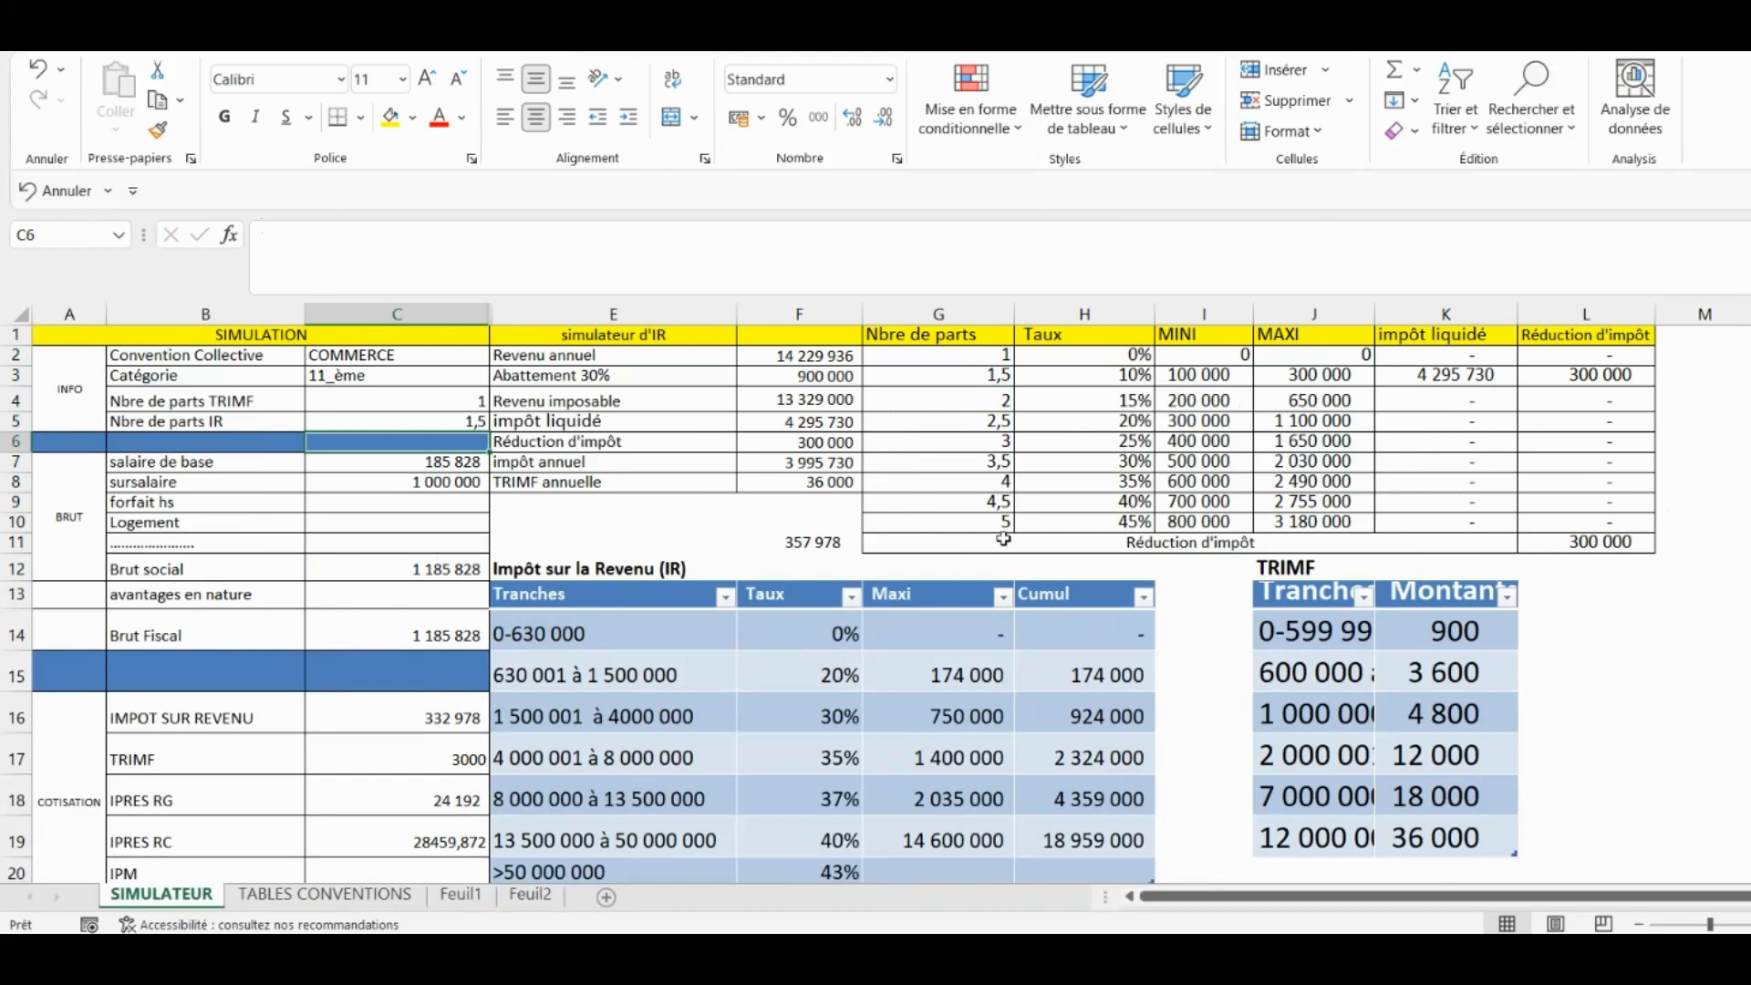
{"action": "left_click", "coordinate": [1601, 376]}
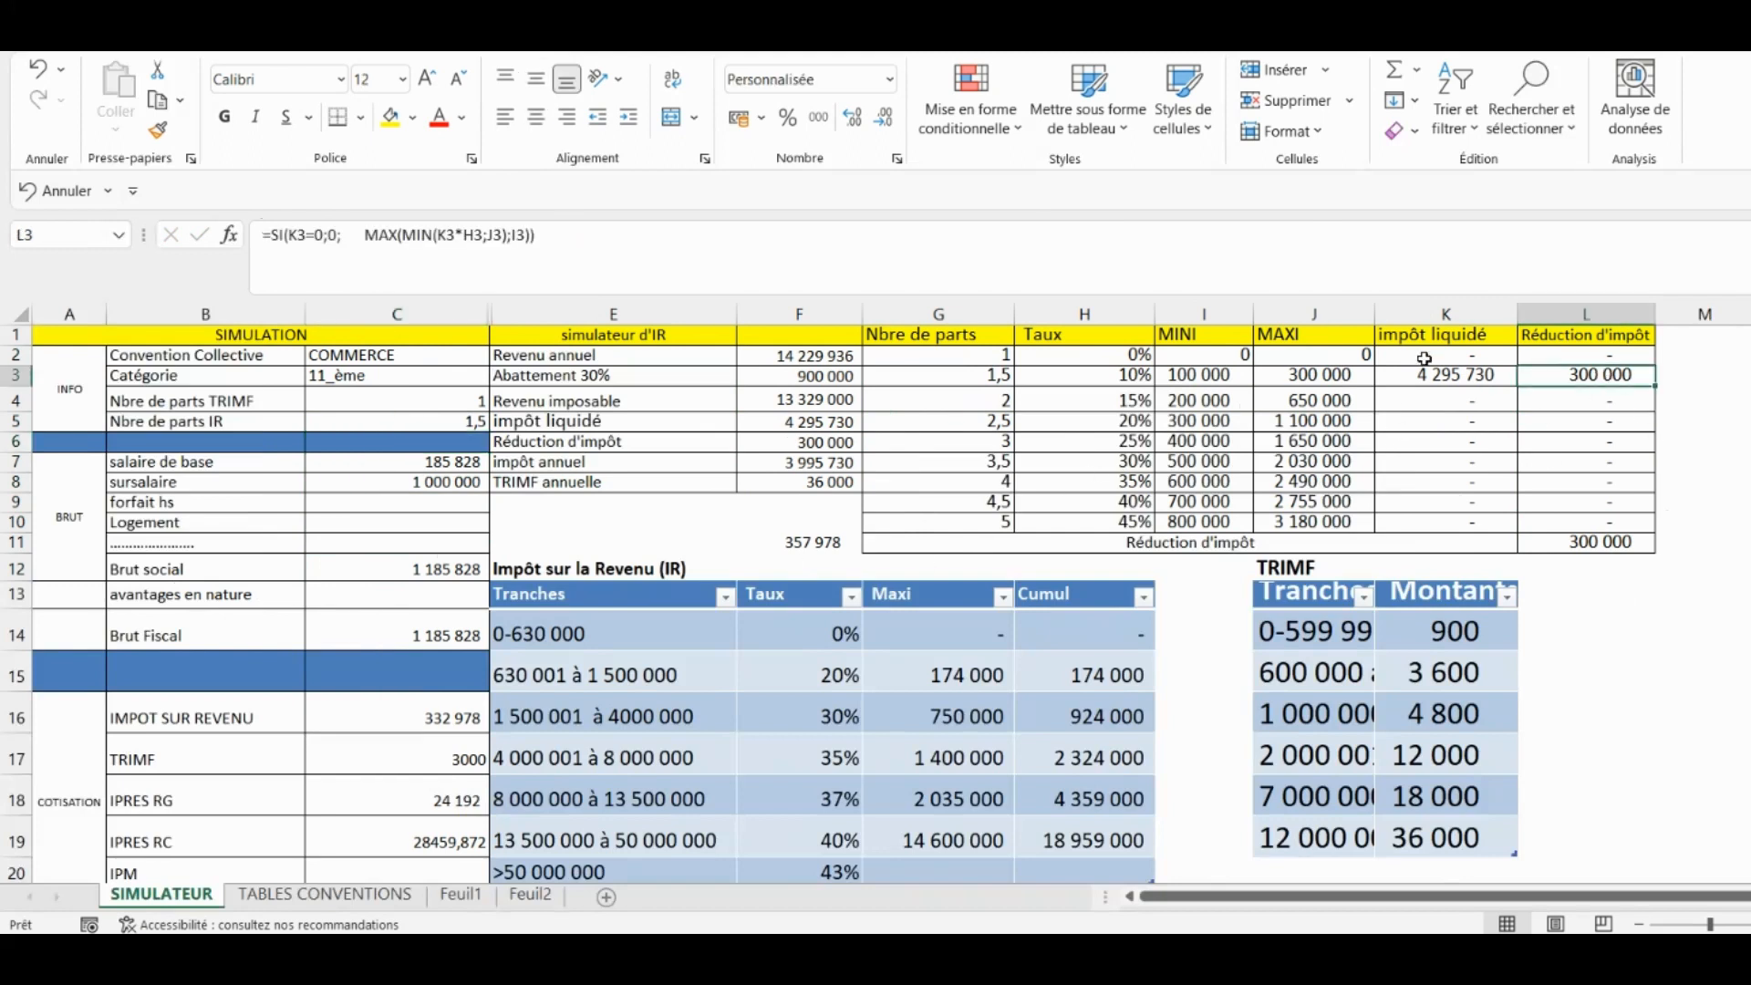
{"action": "left_click", "coordinate": [1468, 377]}
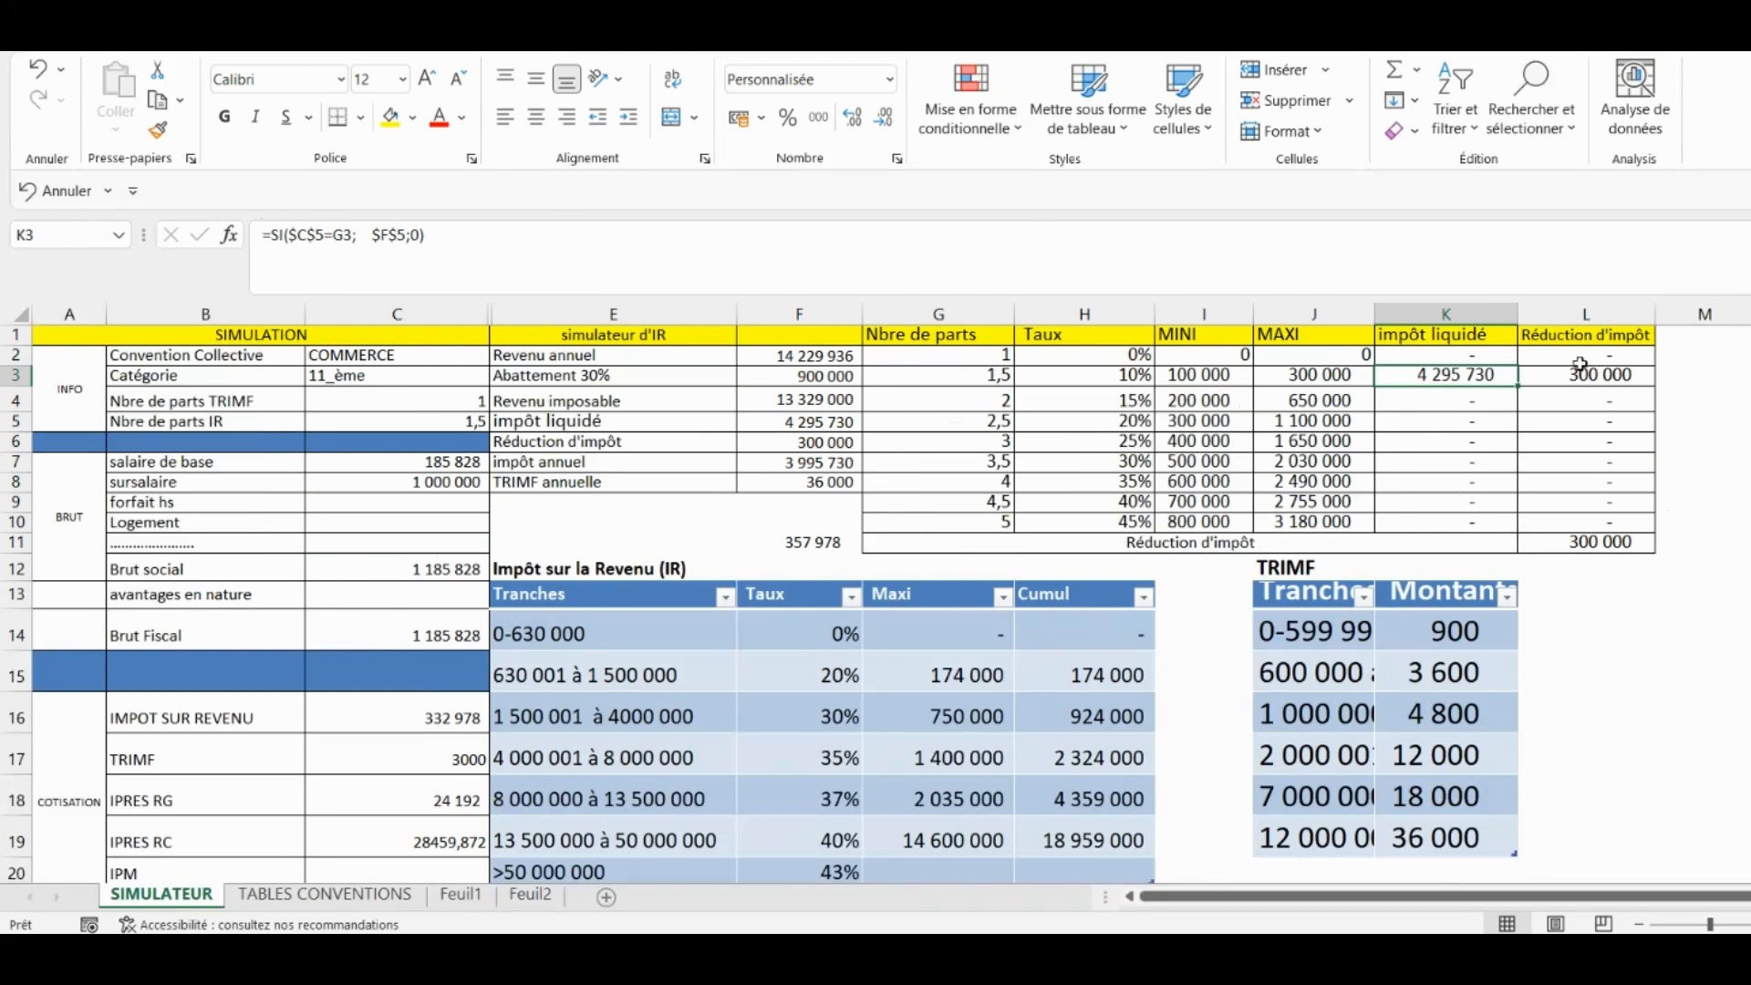
Set the sursalaire in C8 to 50 000.
{"action": "left_click", "coordinate": [394, 463]}
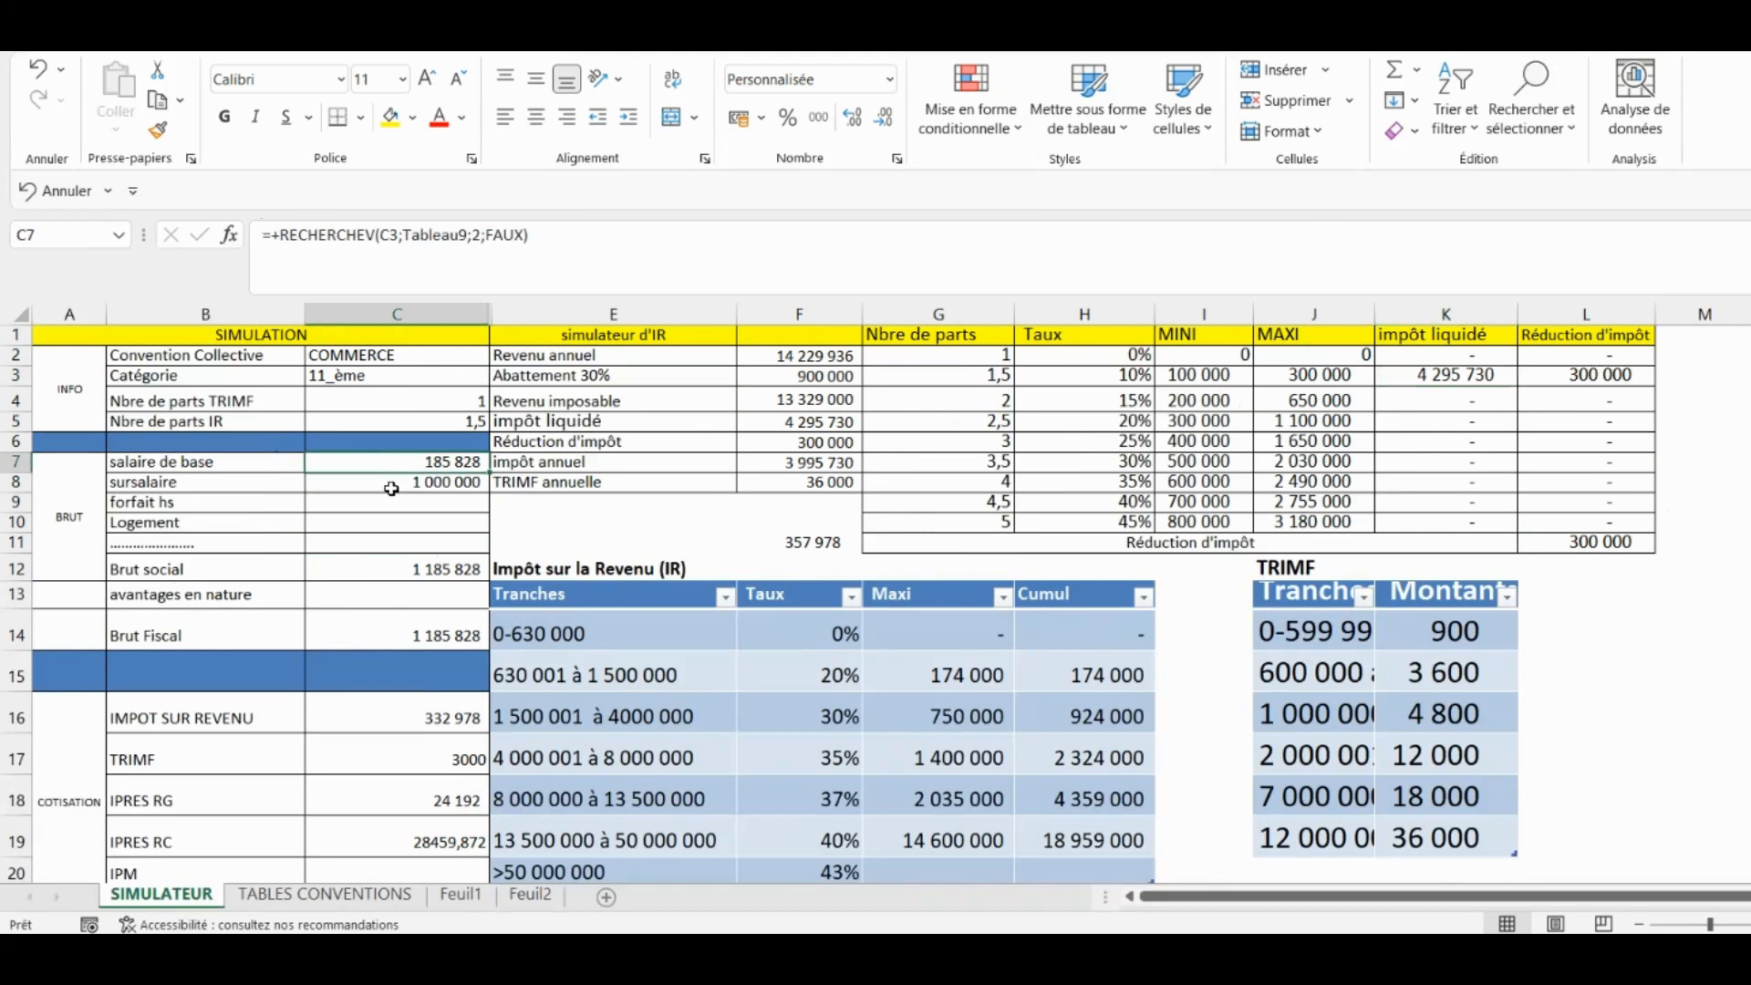
{"action": "left_click", "coordinate": [393, 486]}
{"action": "type", "text": "50000"}
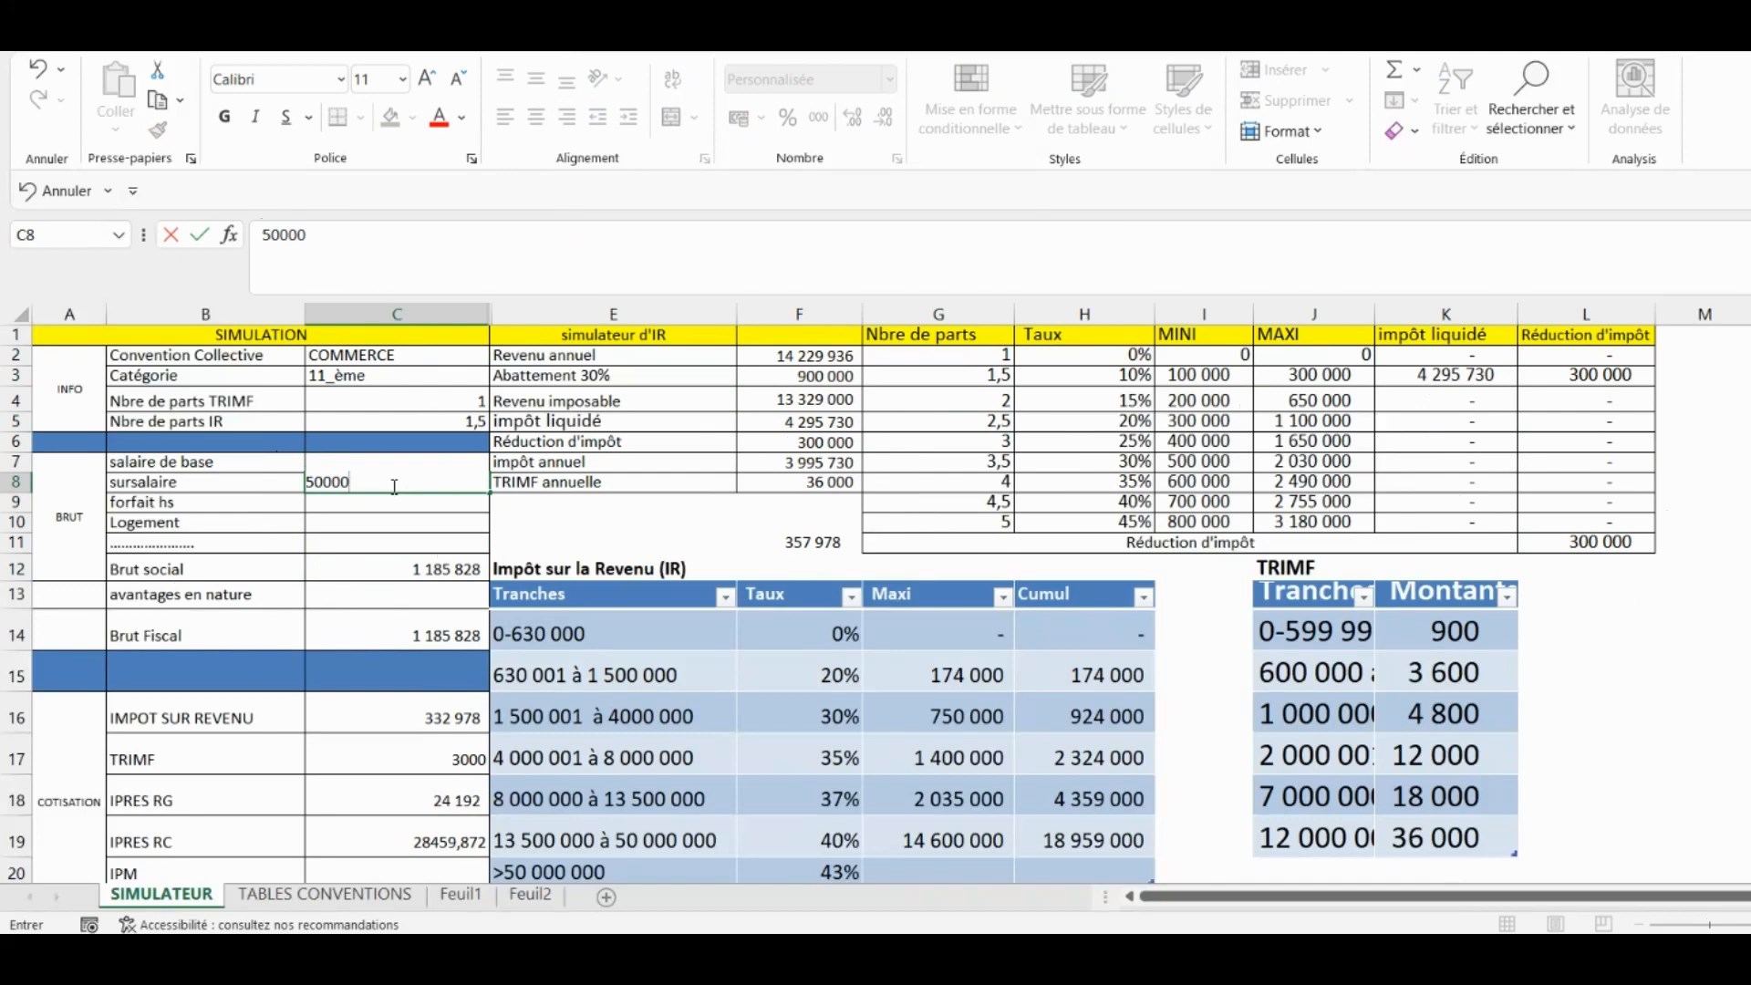
{"action": "key", "text": "Return"}
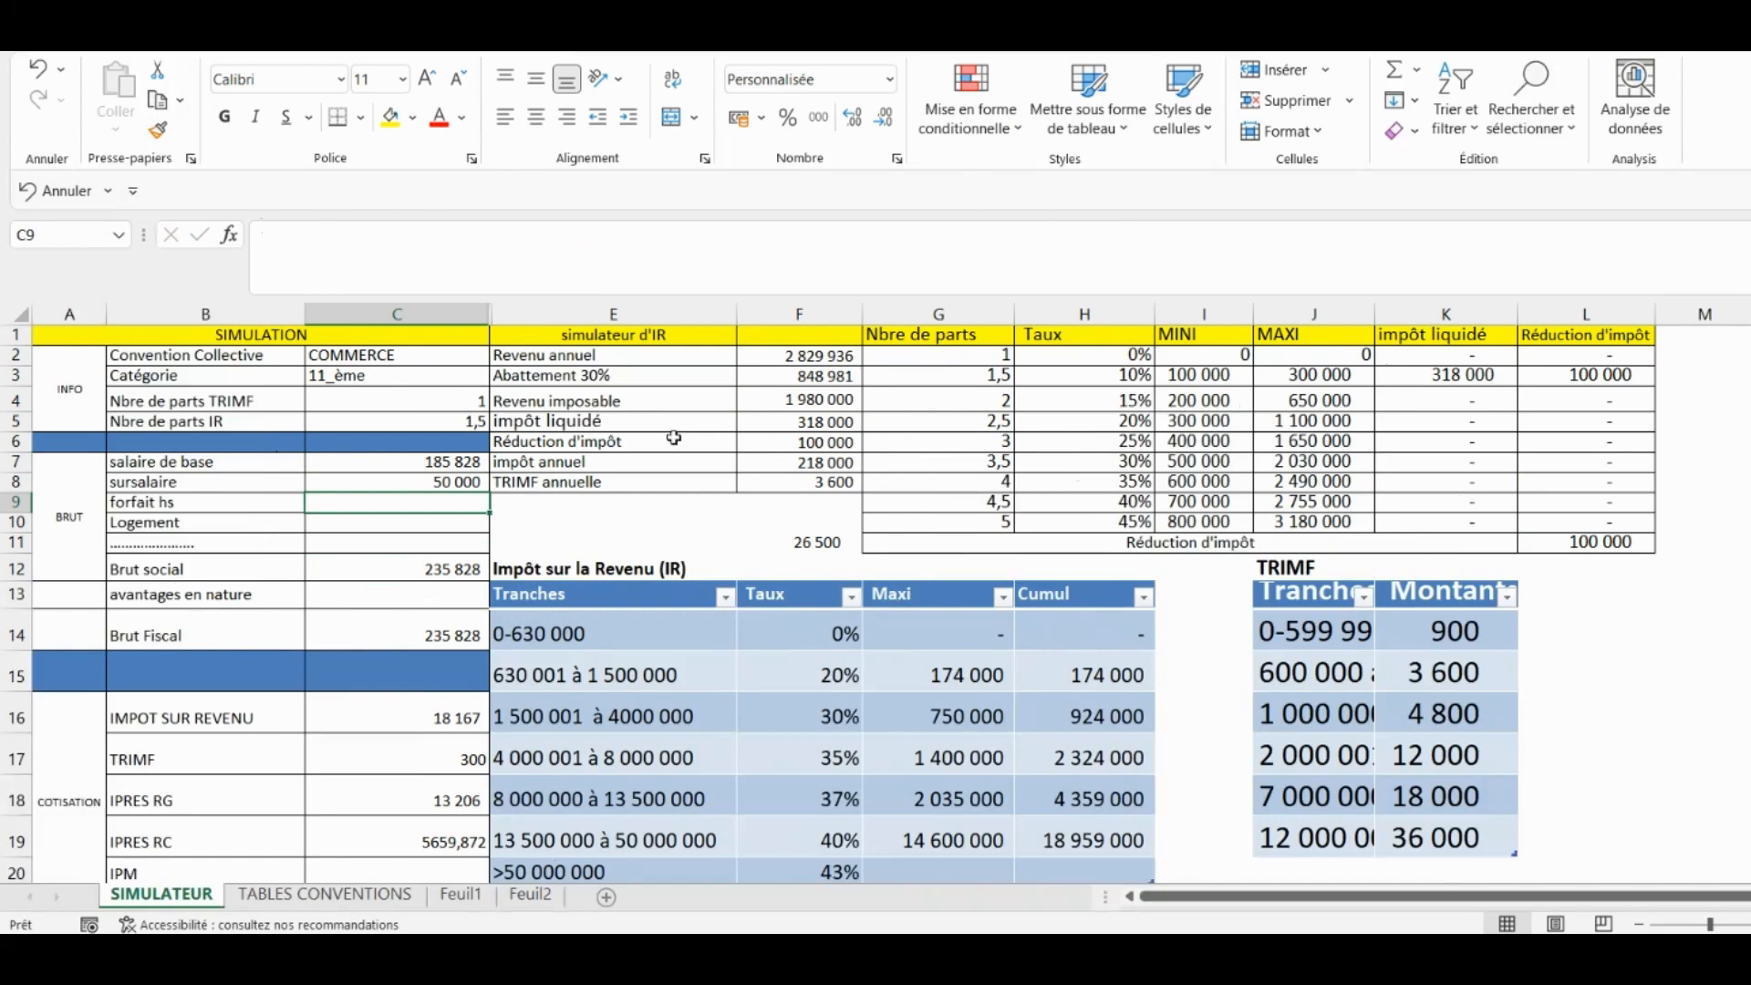
Re-enter the Réduction d'impôt in F6 as a reference to the reduction total in L11.
{"action": "left_click", "coordinate": [801, 465]}
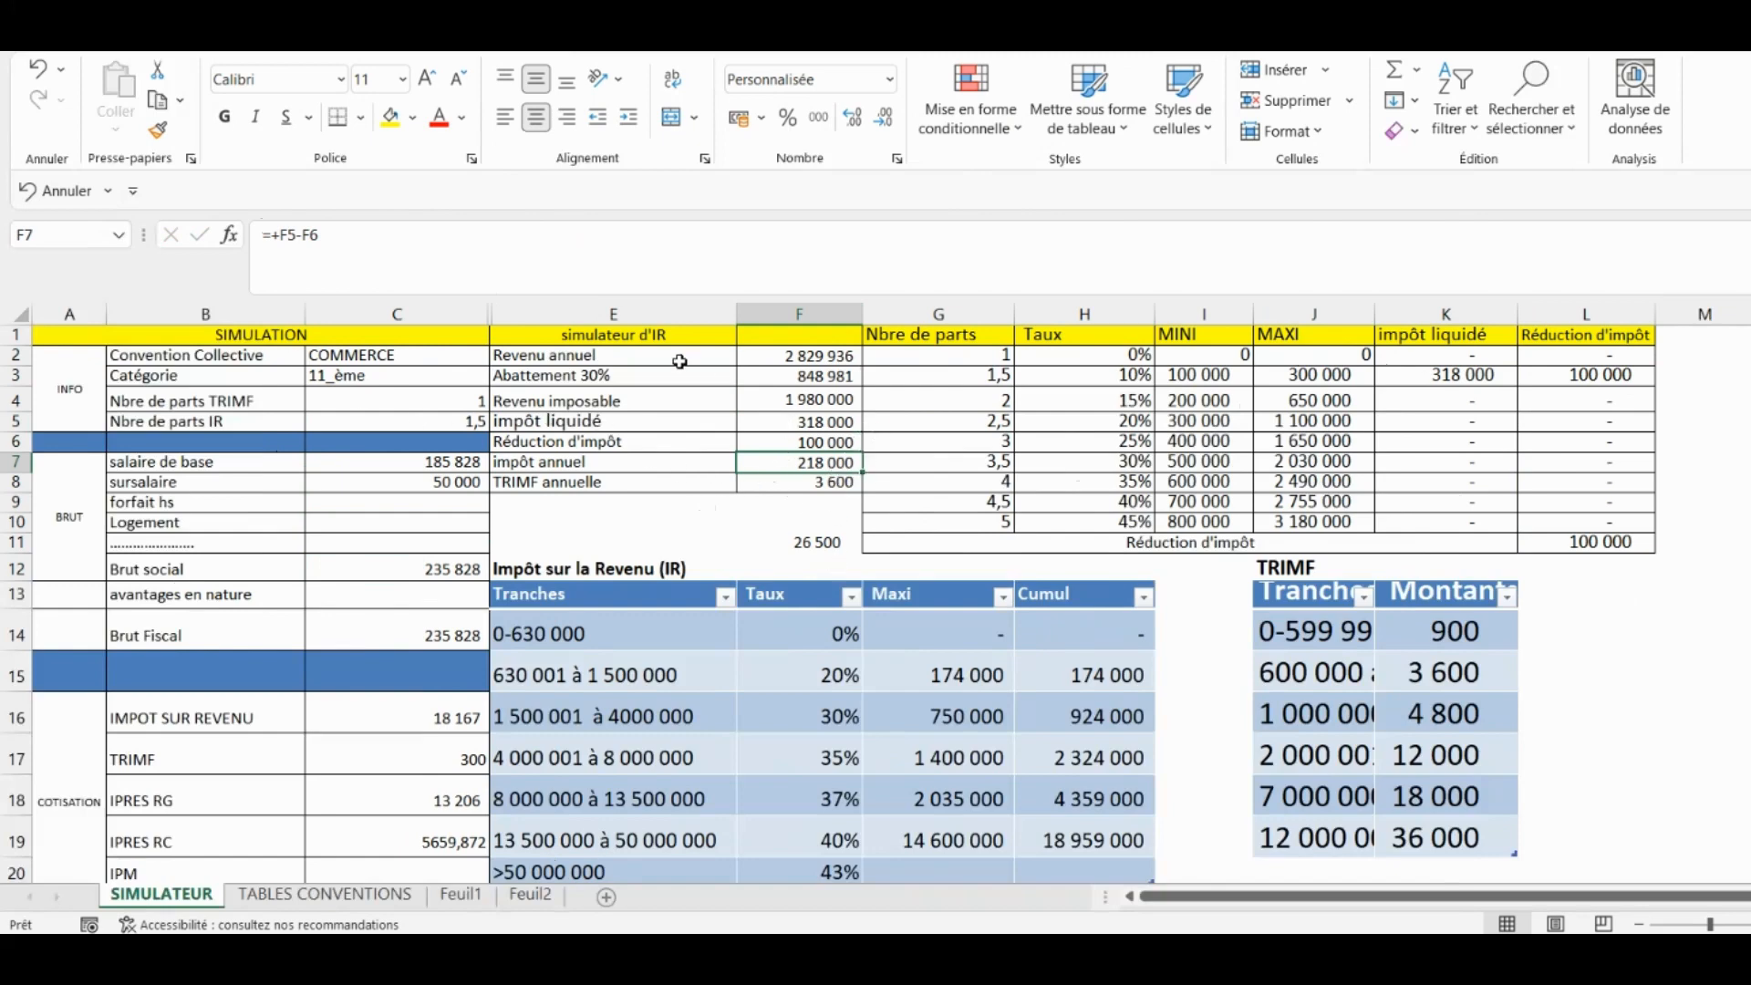
{"action": "left_click", "coordinate": [1614, 543]}
{"action": "left_click", "coordinate": [762, 447]}
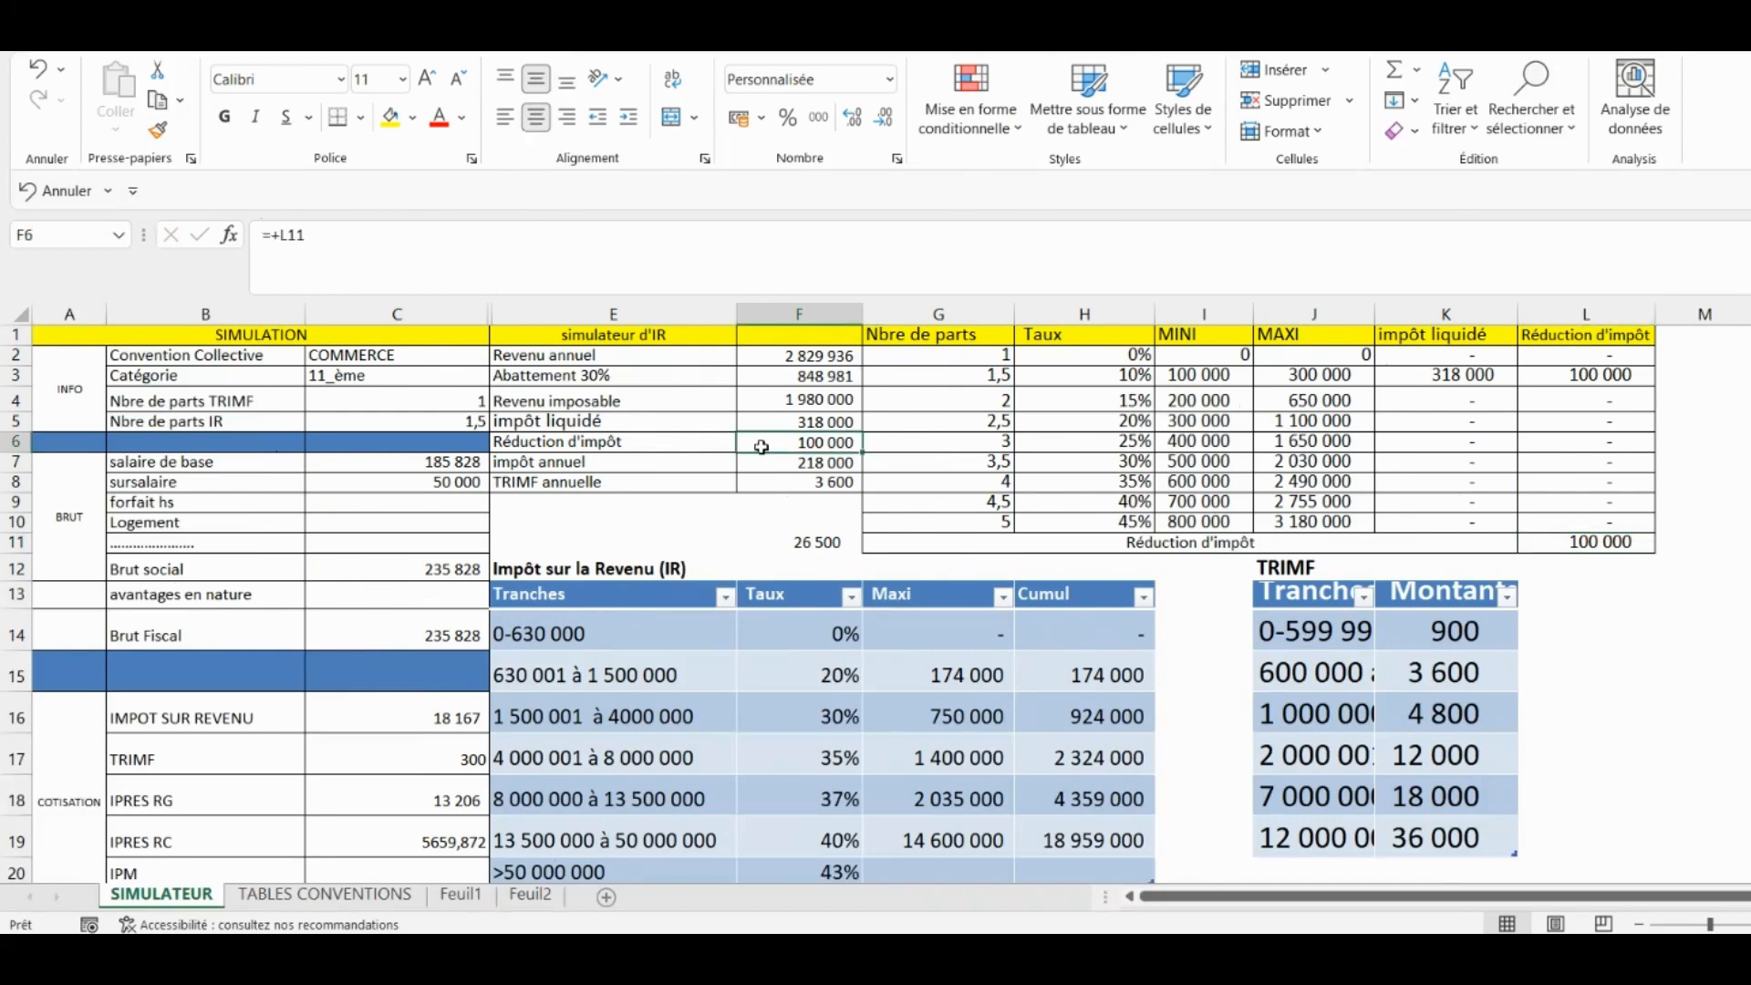
{"action": "type", "text": "+"}
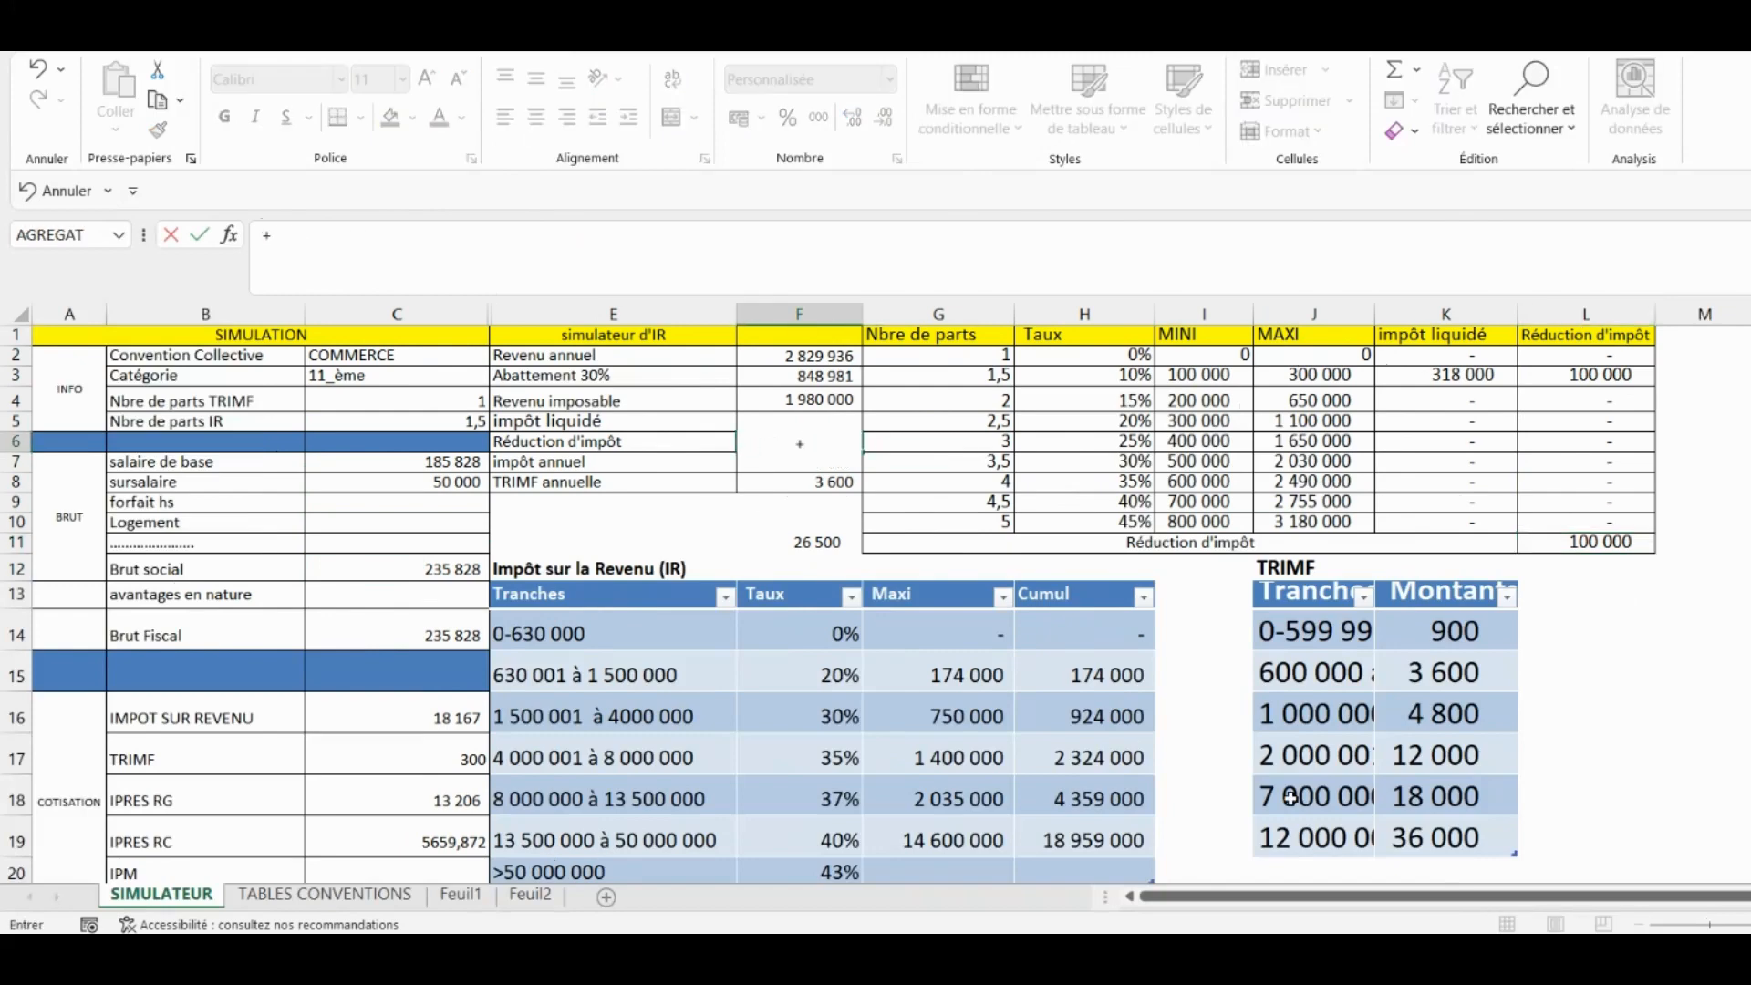
{"action": "left_click", "coordinate": [1577, 545]}
{"action": "key", "text": "Return"}
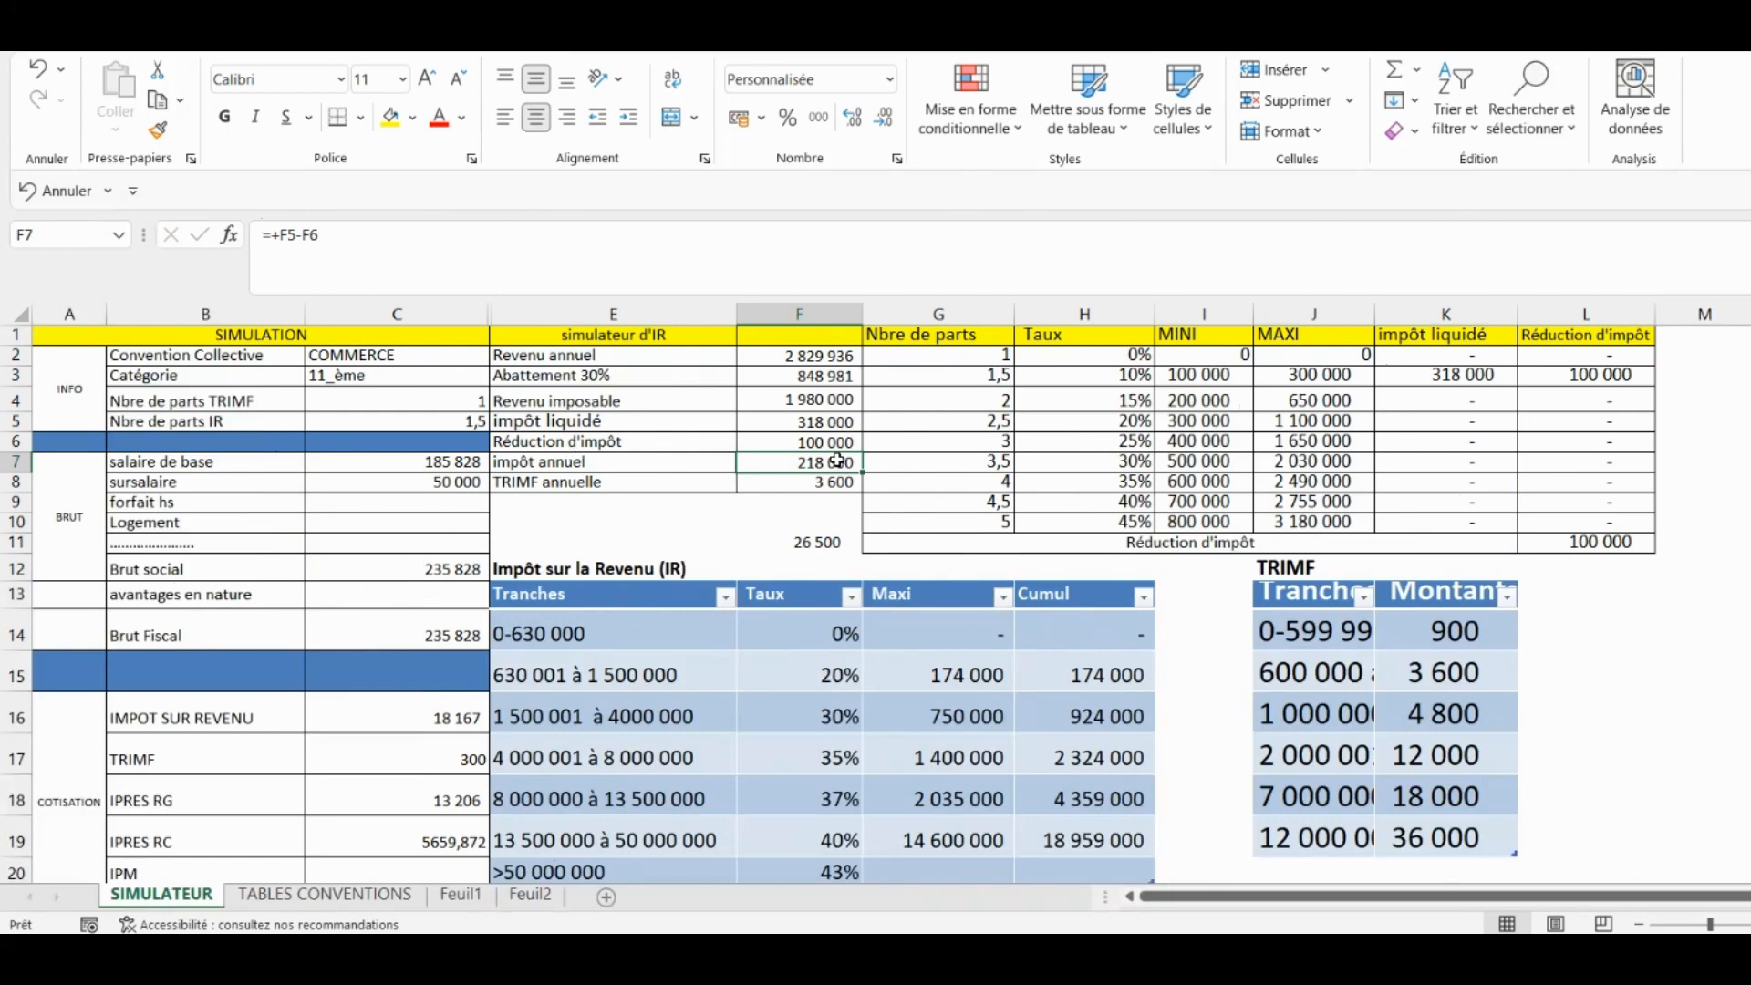
Re-enter the impôt annuel formula in F7 as =F5-F6 and check it.
{"action": "type", "text": "-"}
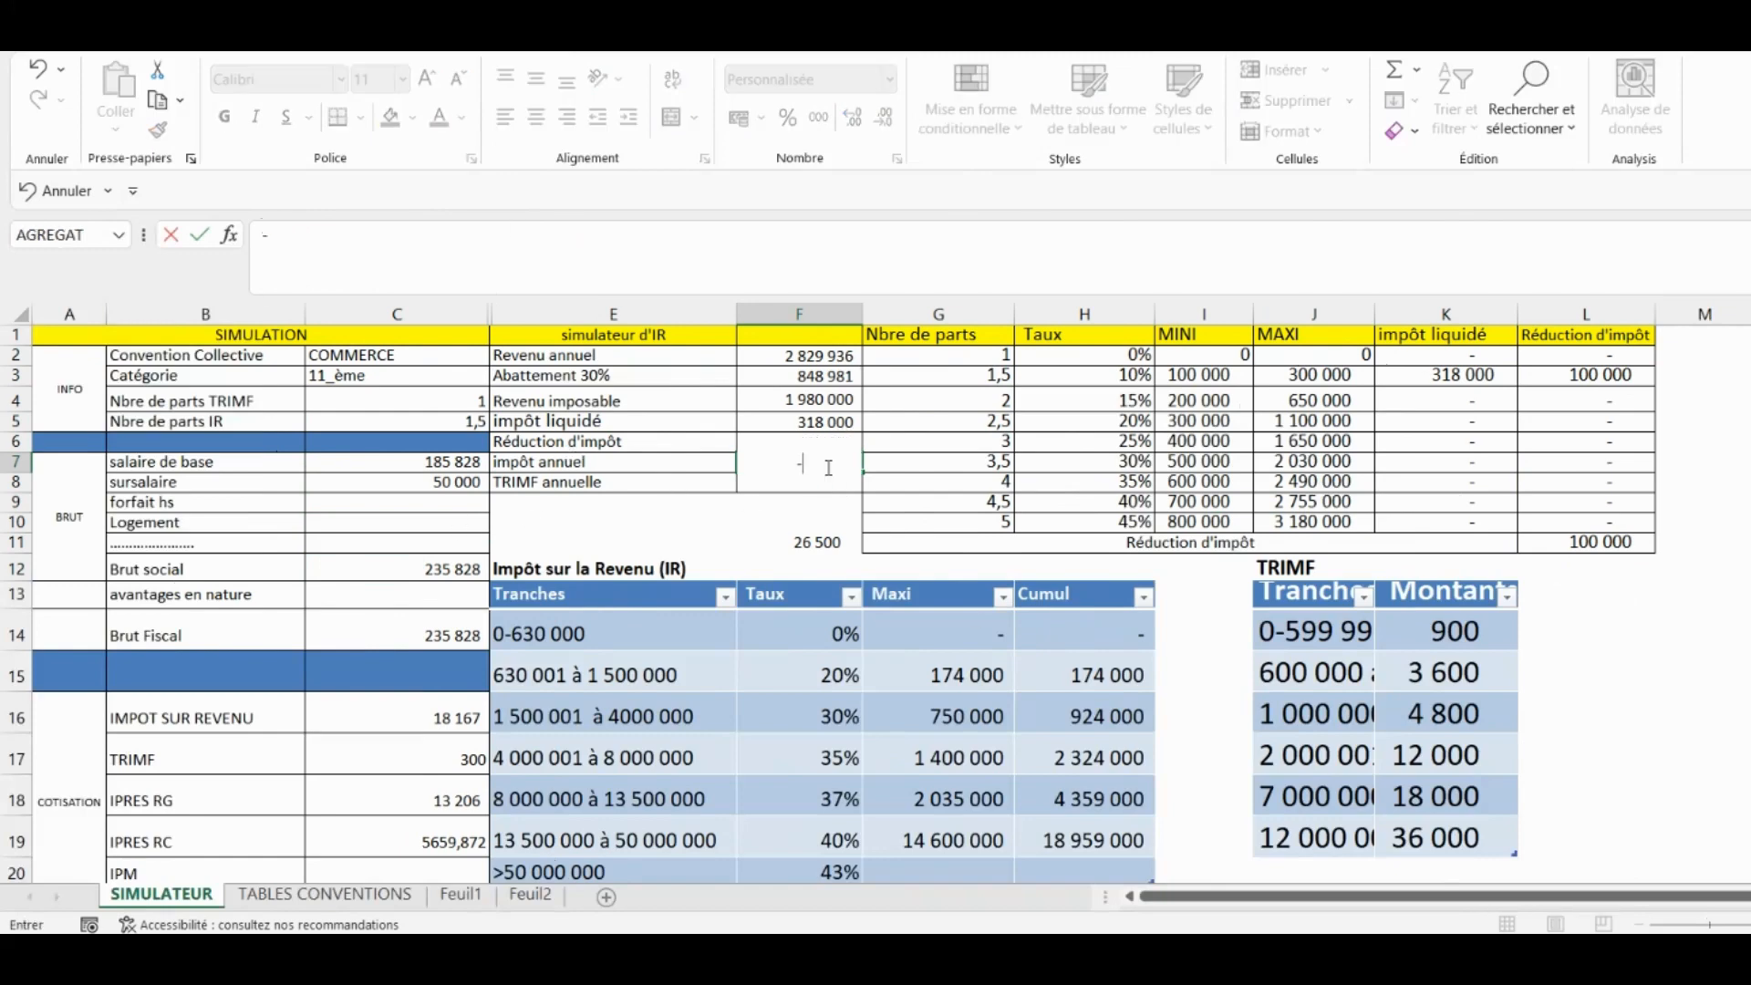
{"action": "key", "text": "BackSpace"}
{"action": "type", "text": "="}
{"action": "left_click", "coordinate": [793, 419]}
{"action": "type", "text": "-"}
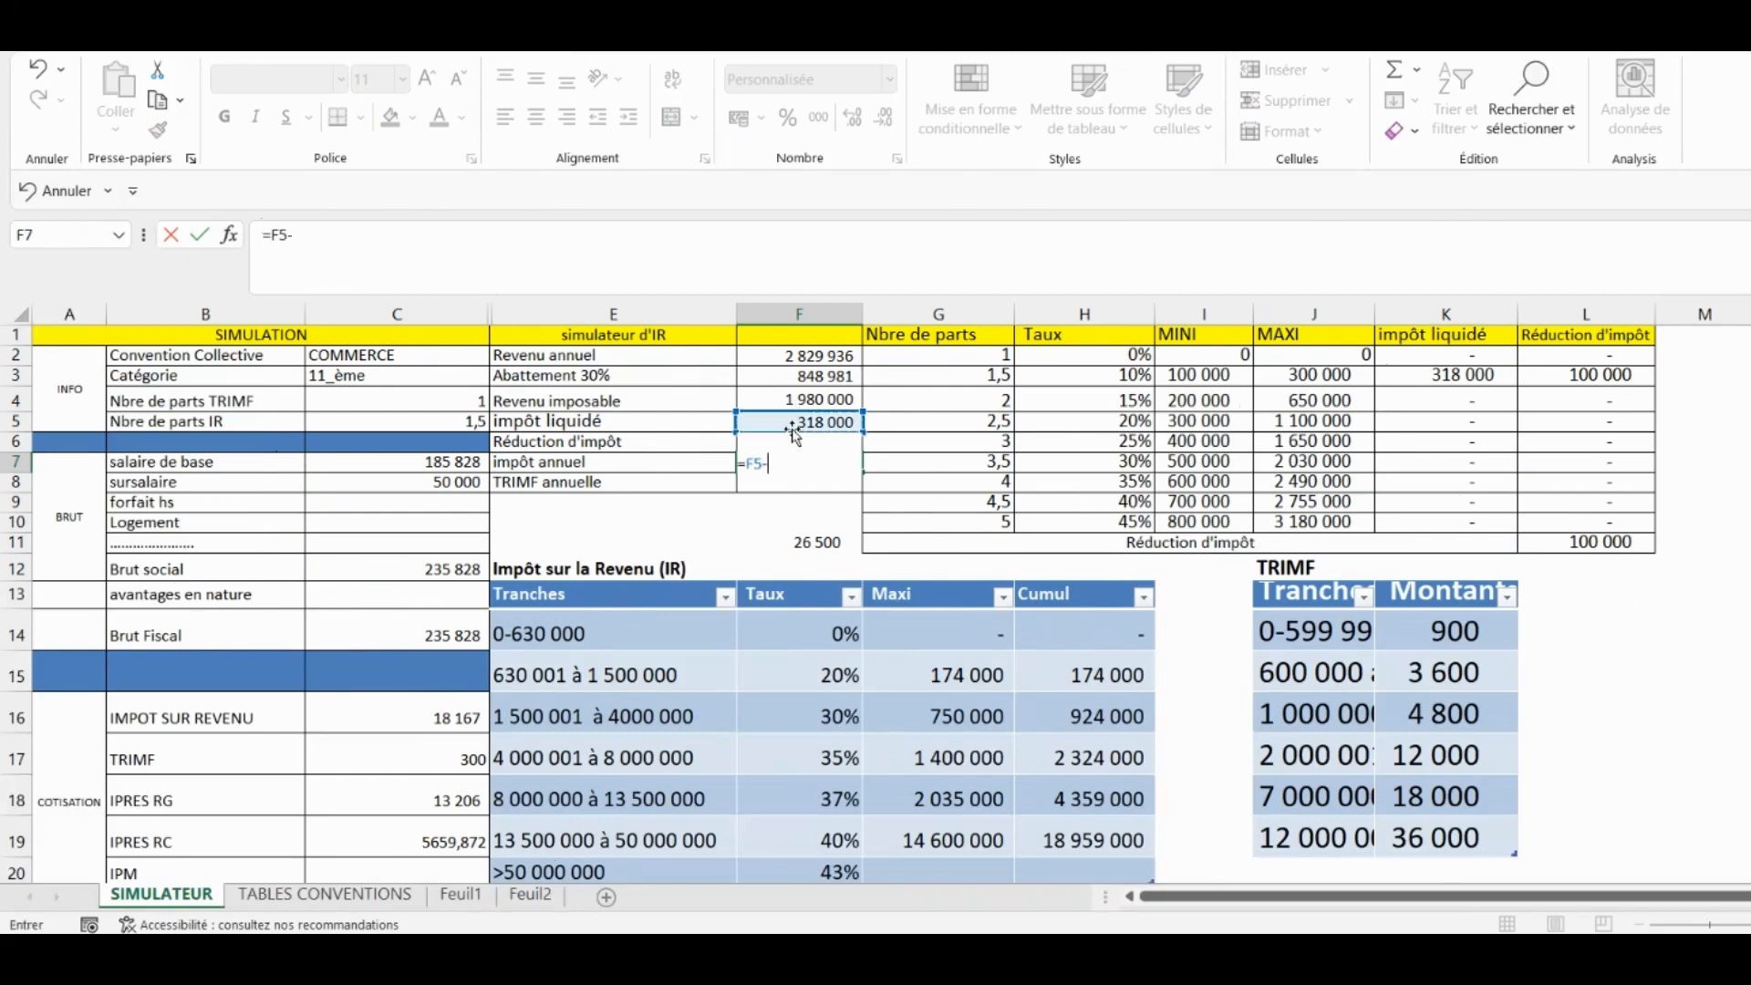
{"action": "left_click", "coordinate": [857, 442]}
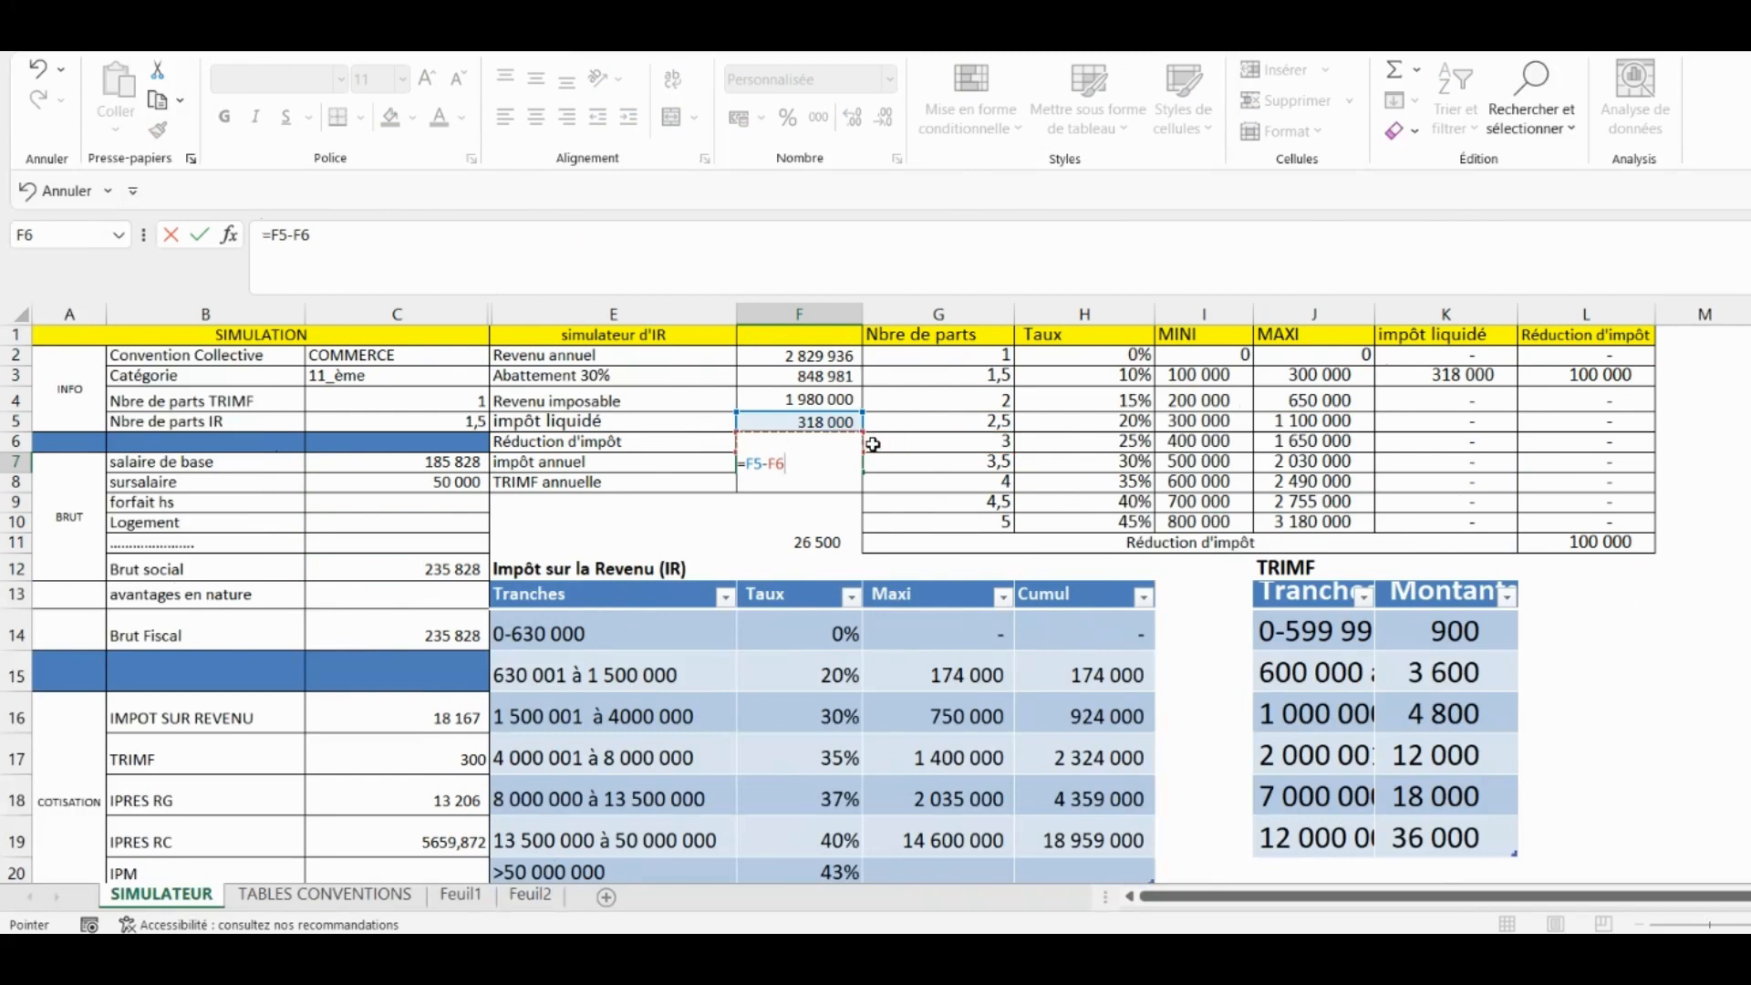
{"action": "key", "text": "Return"}
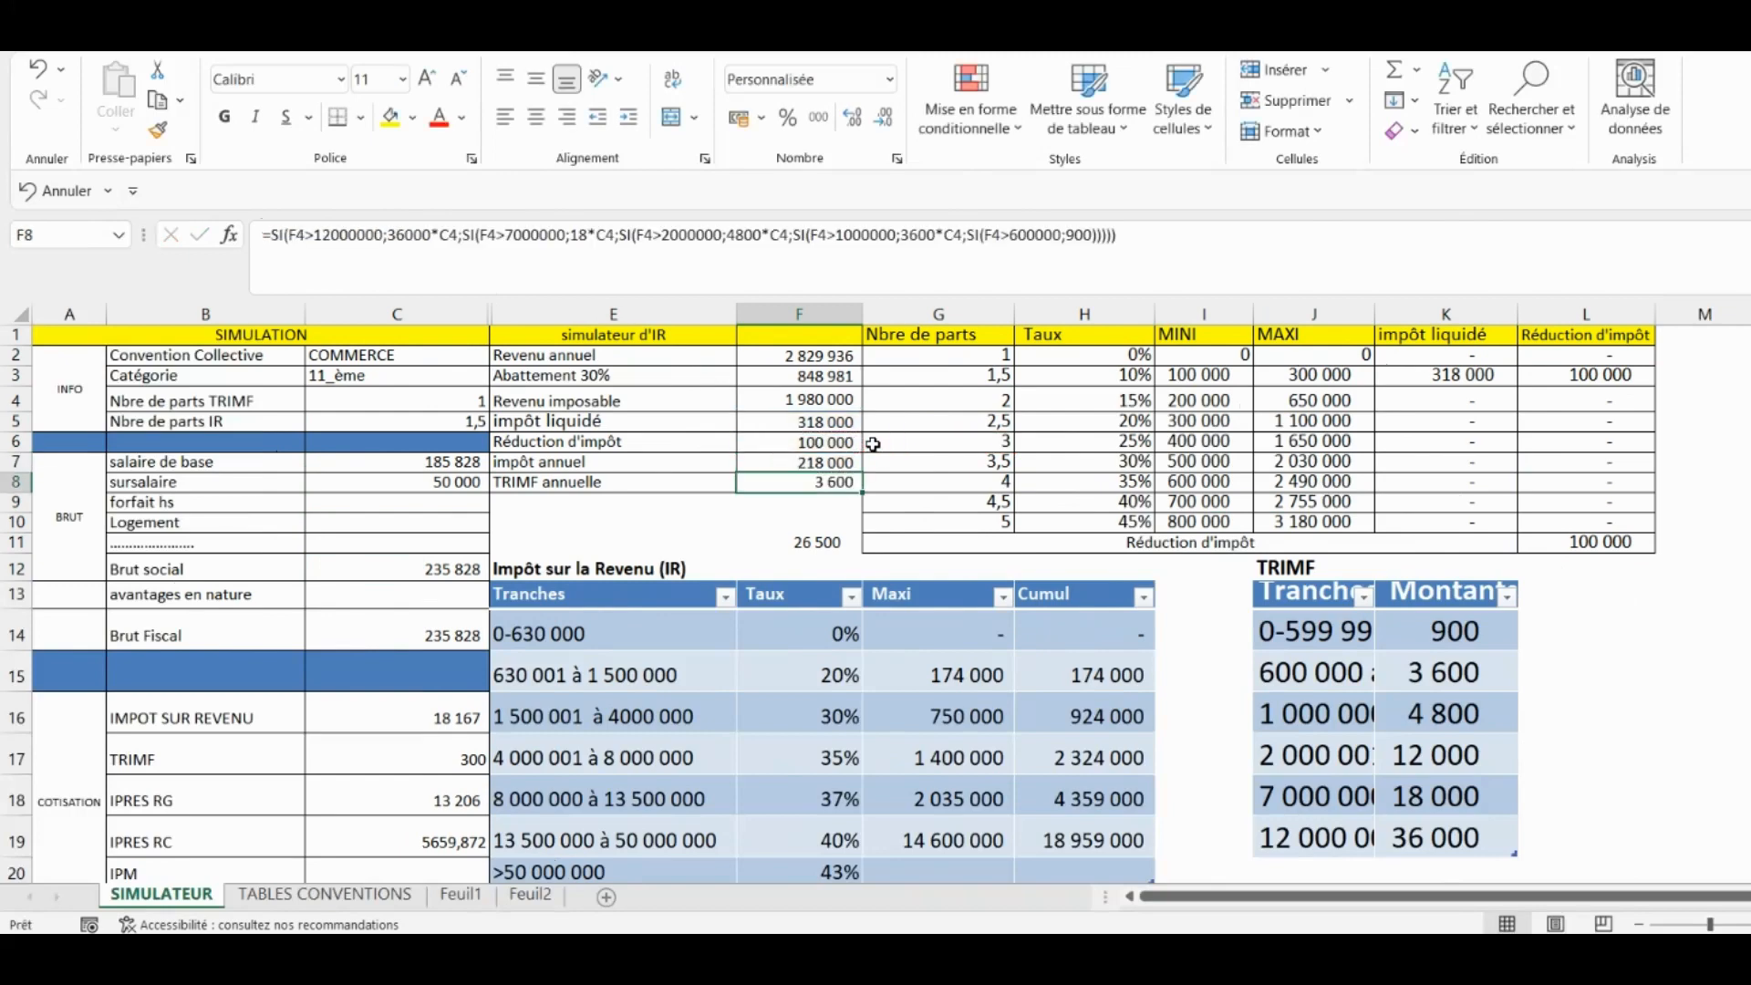
{"action": "left_click", "coordinate": [786, 462]}
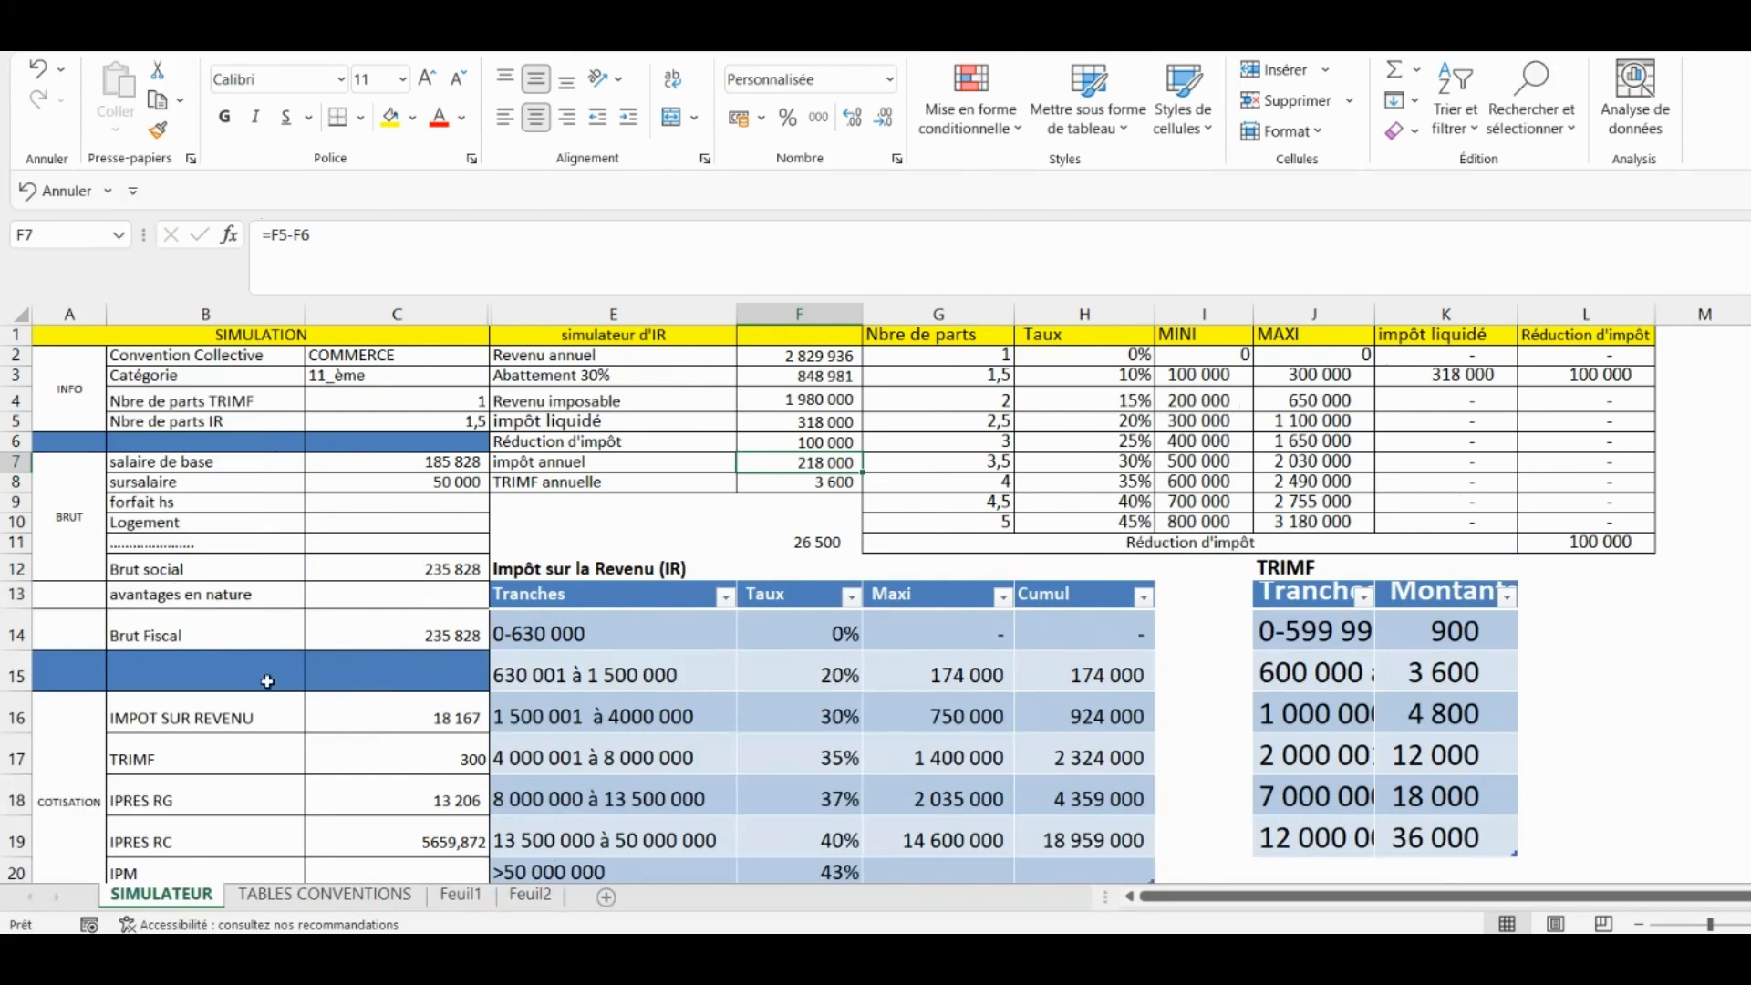
Re-enter the monthly IMPOT SUR REVENU in C16 as the annual tax divided by twelve, +F7/12.
{"action": "scroll", "coordinate": [323, 784], "scroll_direction": "down", "scroll_amount": 4}
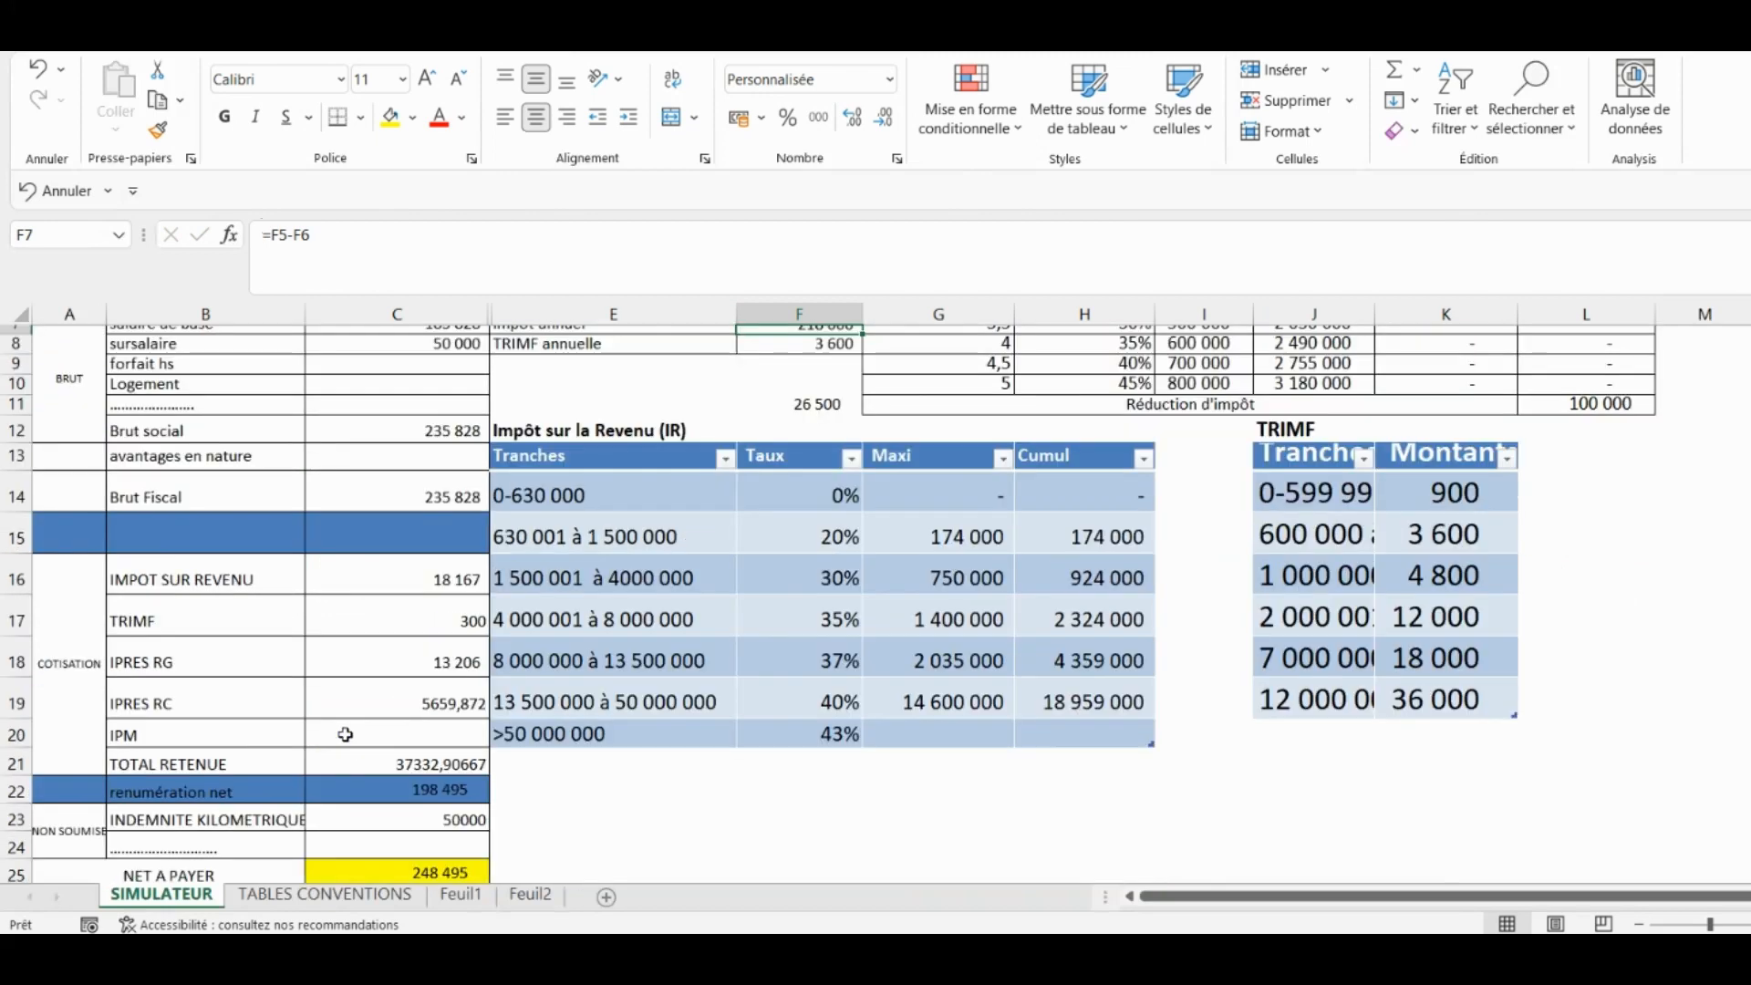
{"action": "scroll", "coordinate": [333, 762], "scroll_direction": "up", "scroll_amount": 2}
{"action": "scroll", "coordinate": [336, 759], "scroll_direction": "up", "scroll_amount": 3}
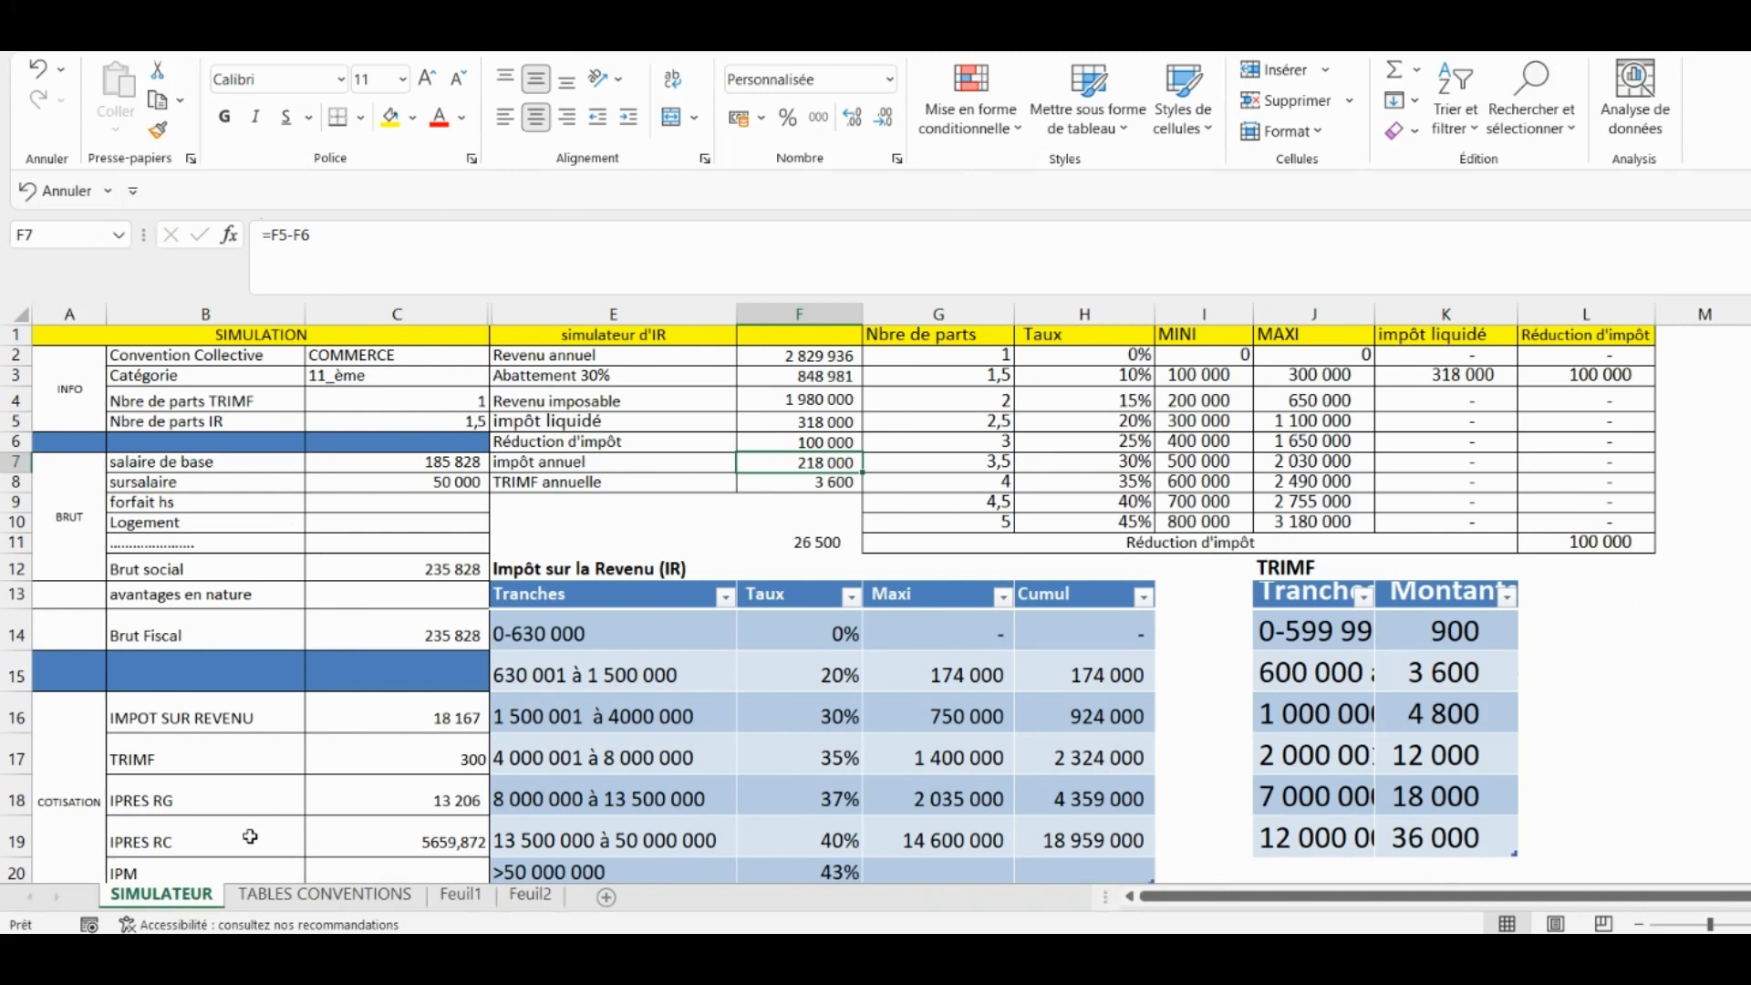
{"action": "left_click", "coordinate": [233, 719]}
{"action": "left_click", "coordinate": [422, 725]}
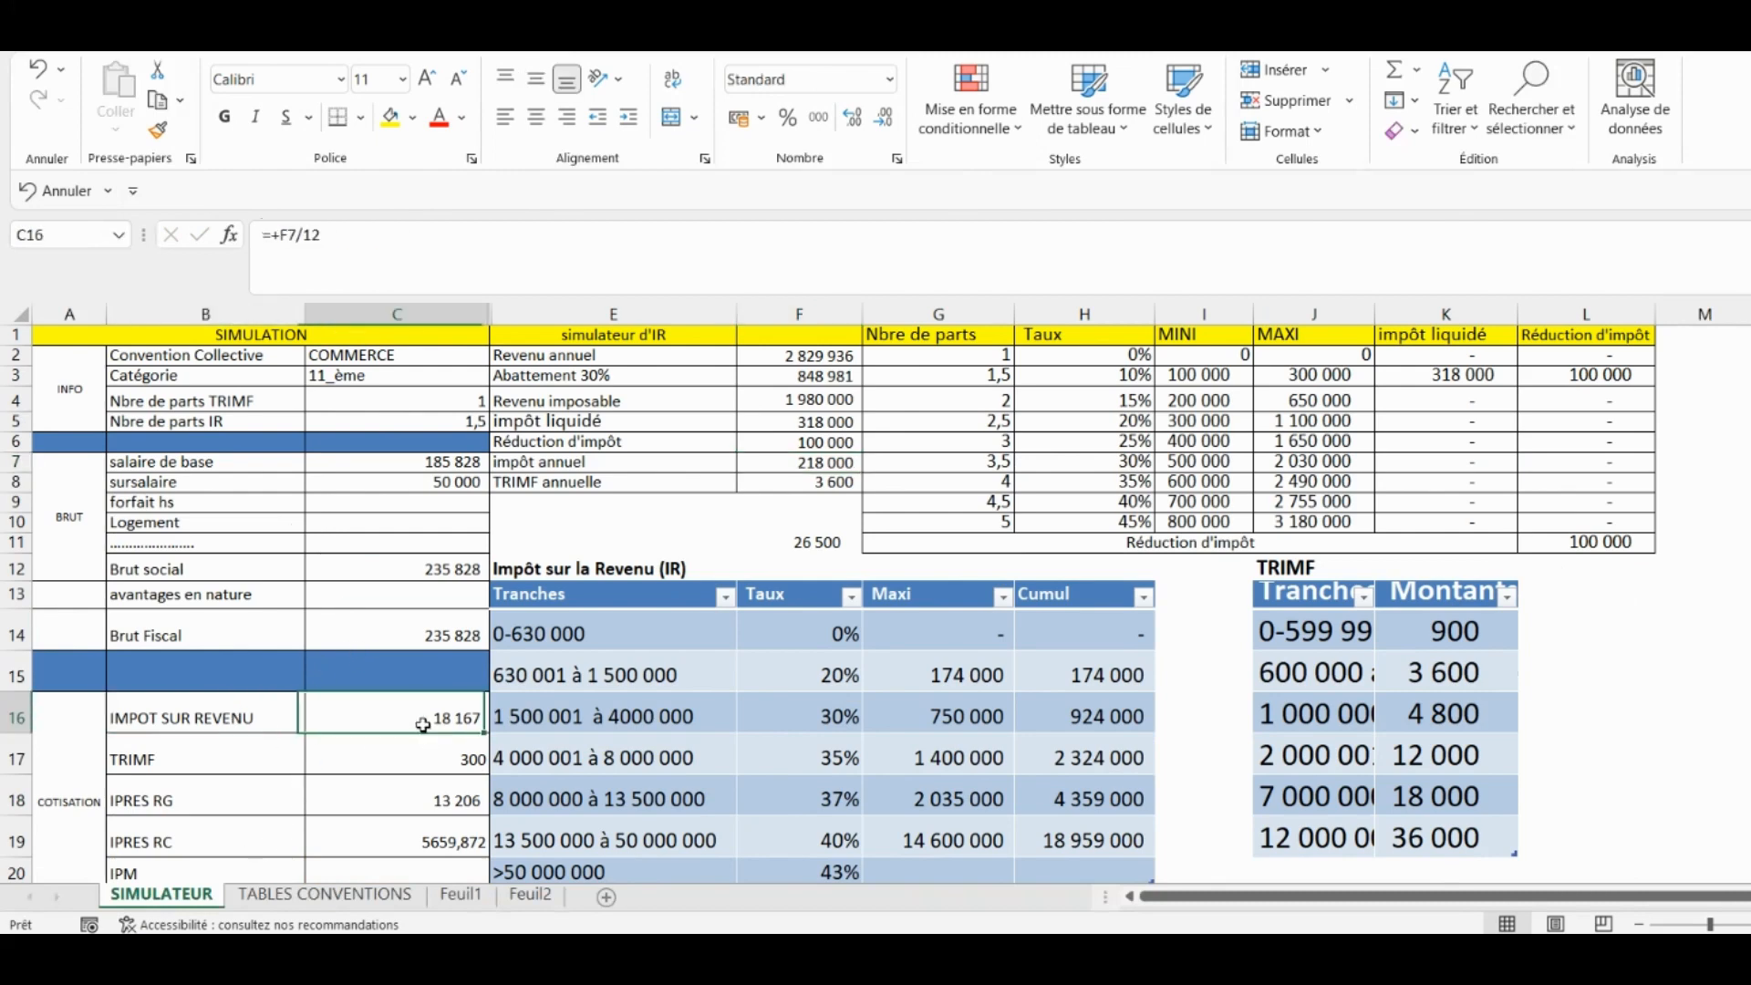
{"action": "type", "text": "+"}
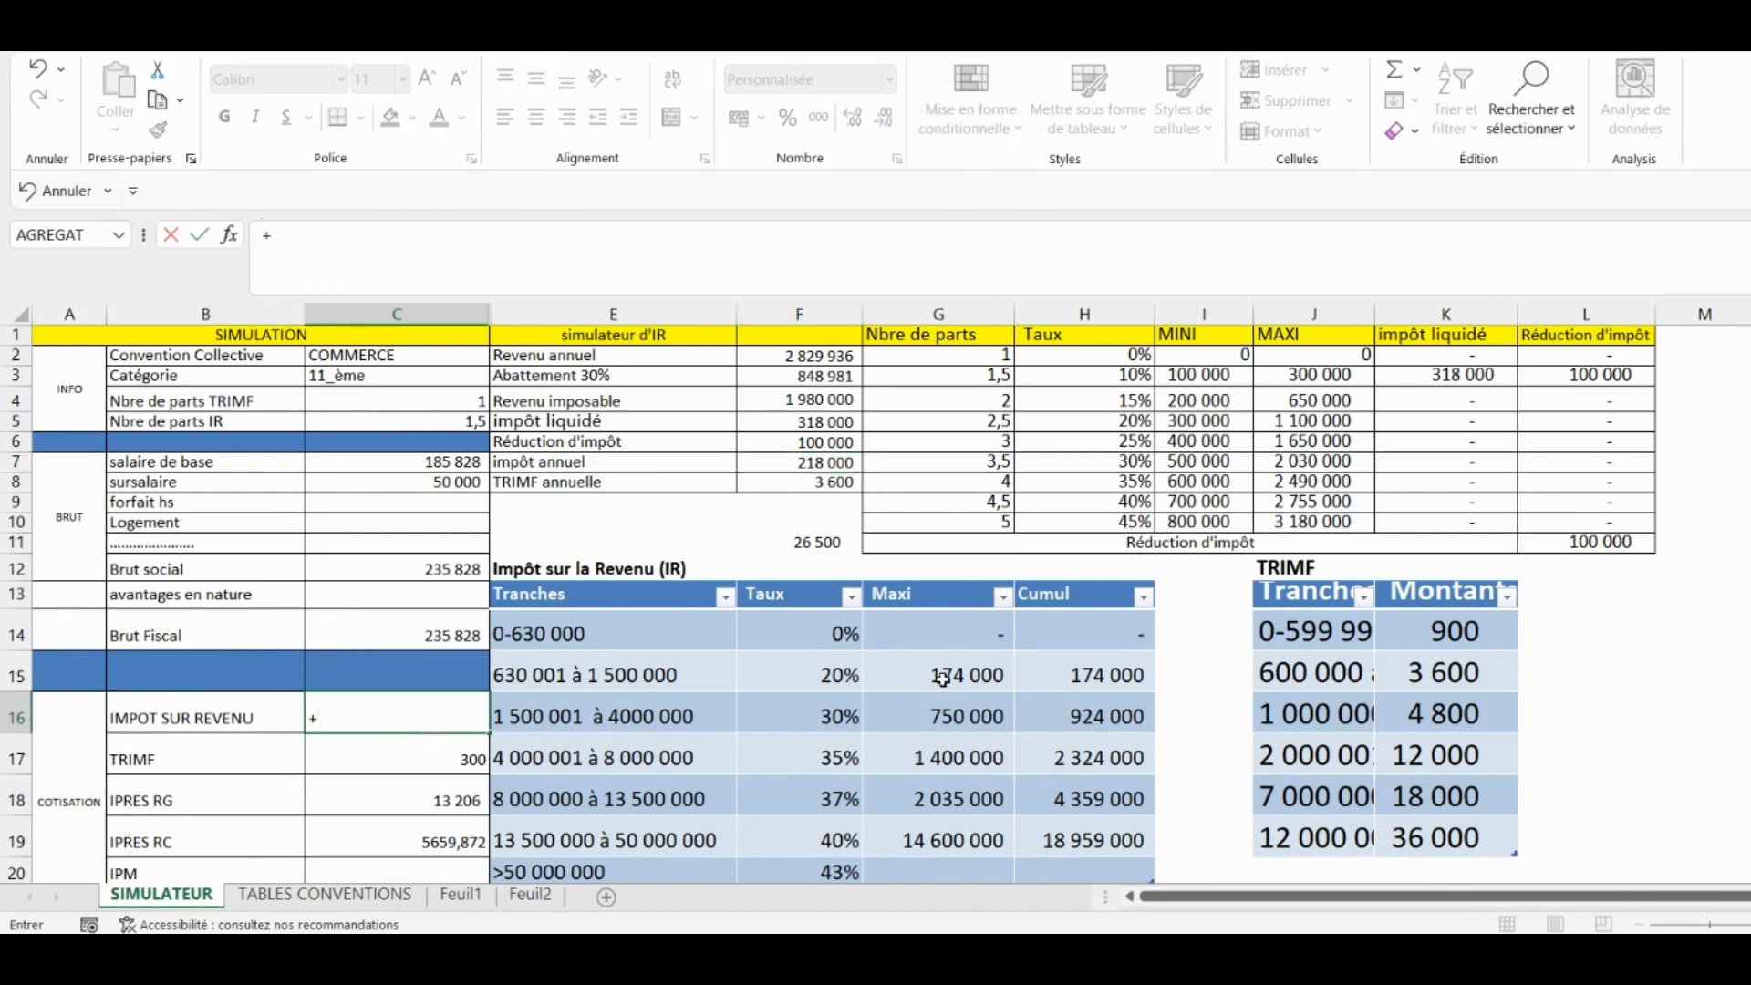
{"action": "left_click", "coordinate": [792, 465]}
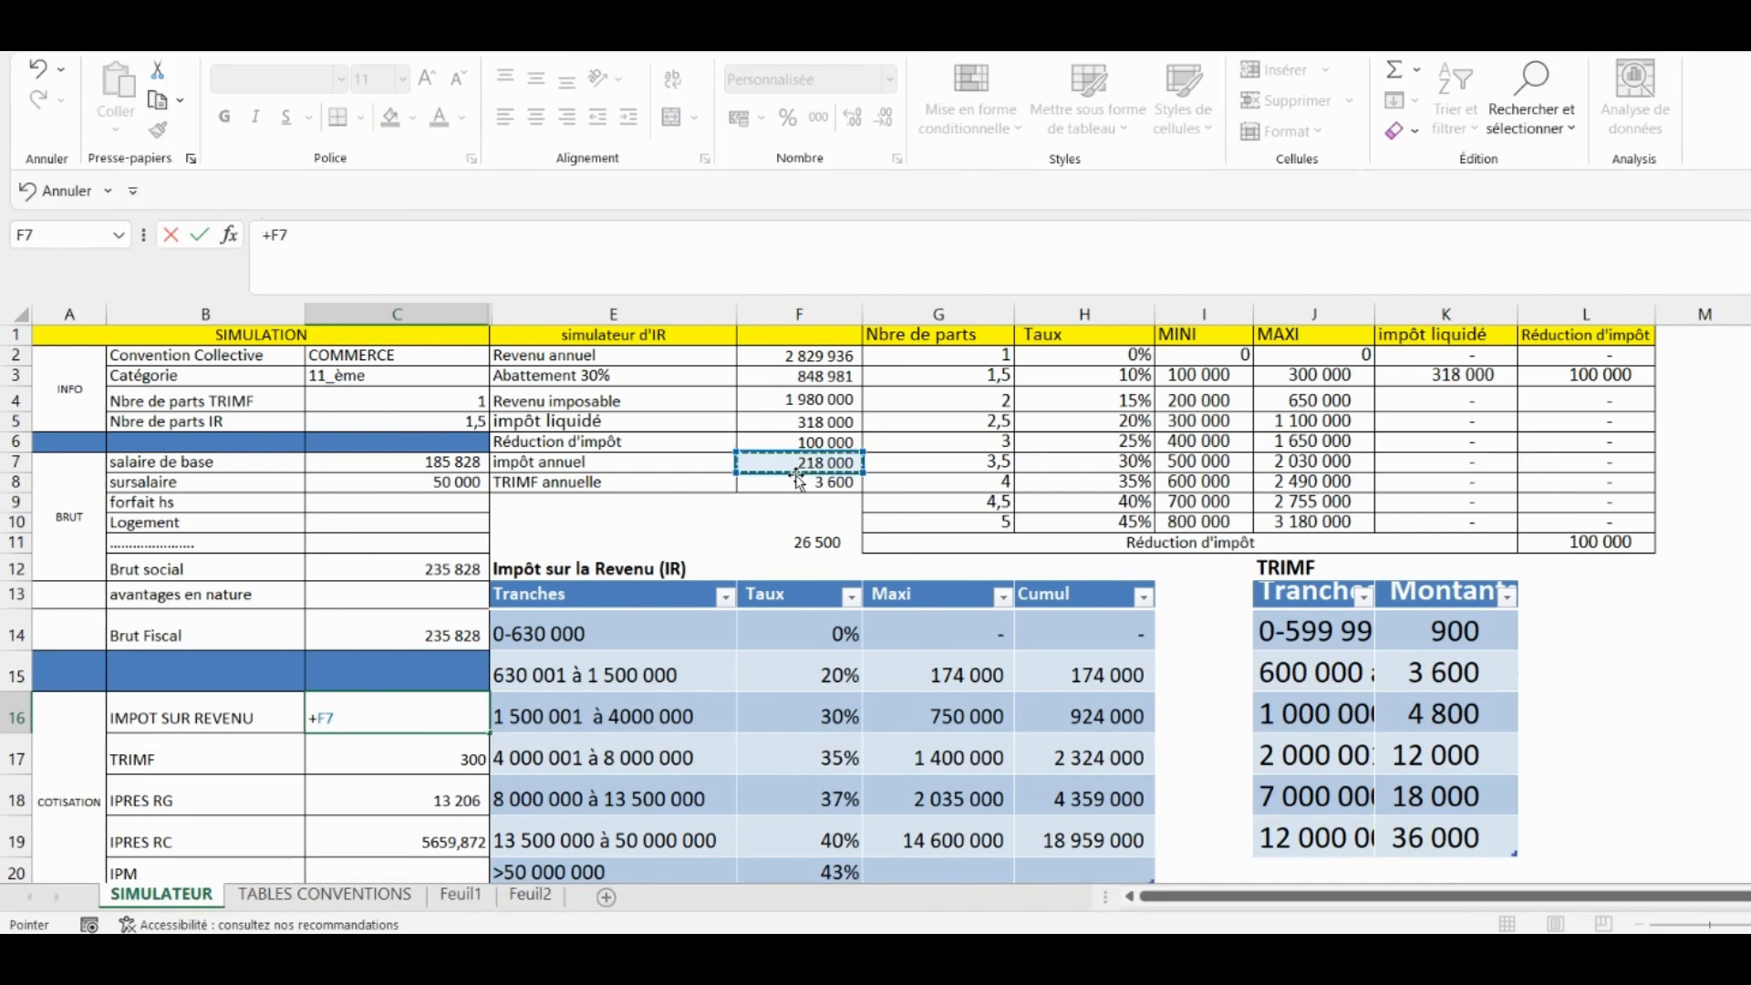
{"action": "type", "text": "/12"}
{"action": "key", "text": "Return"}
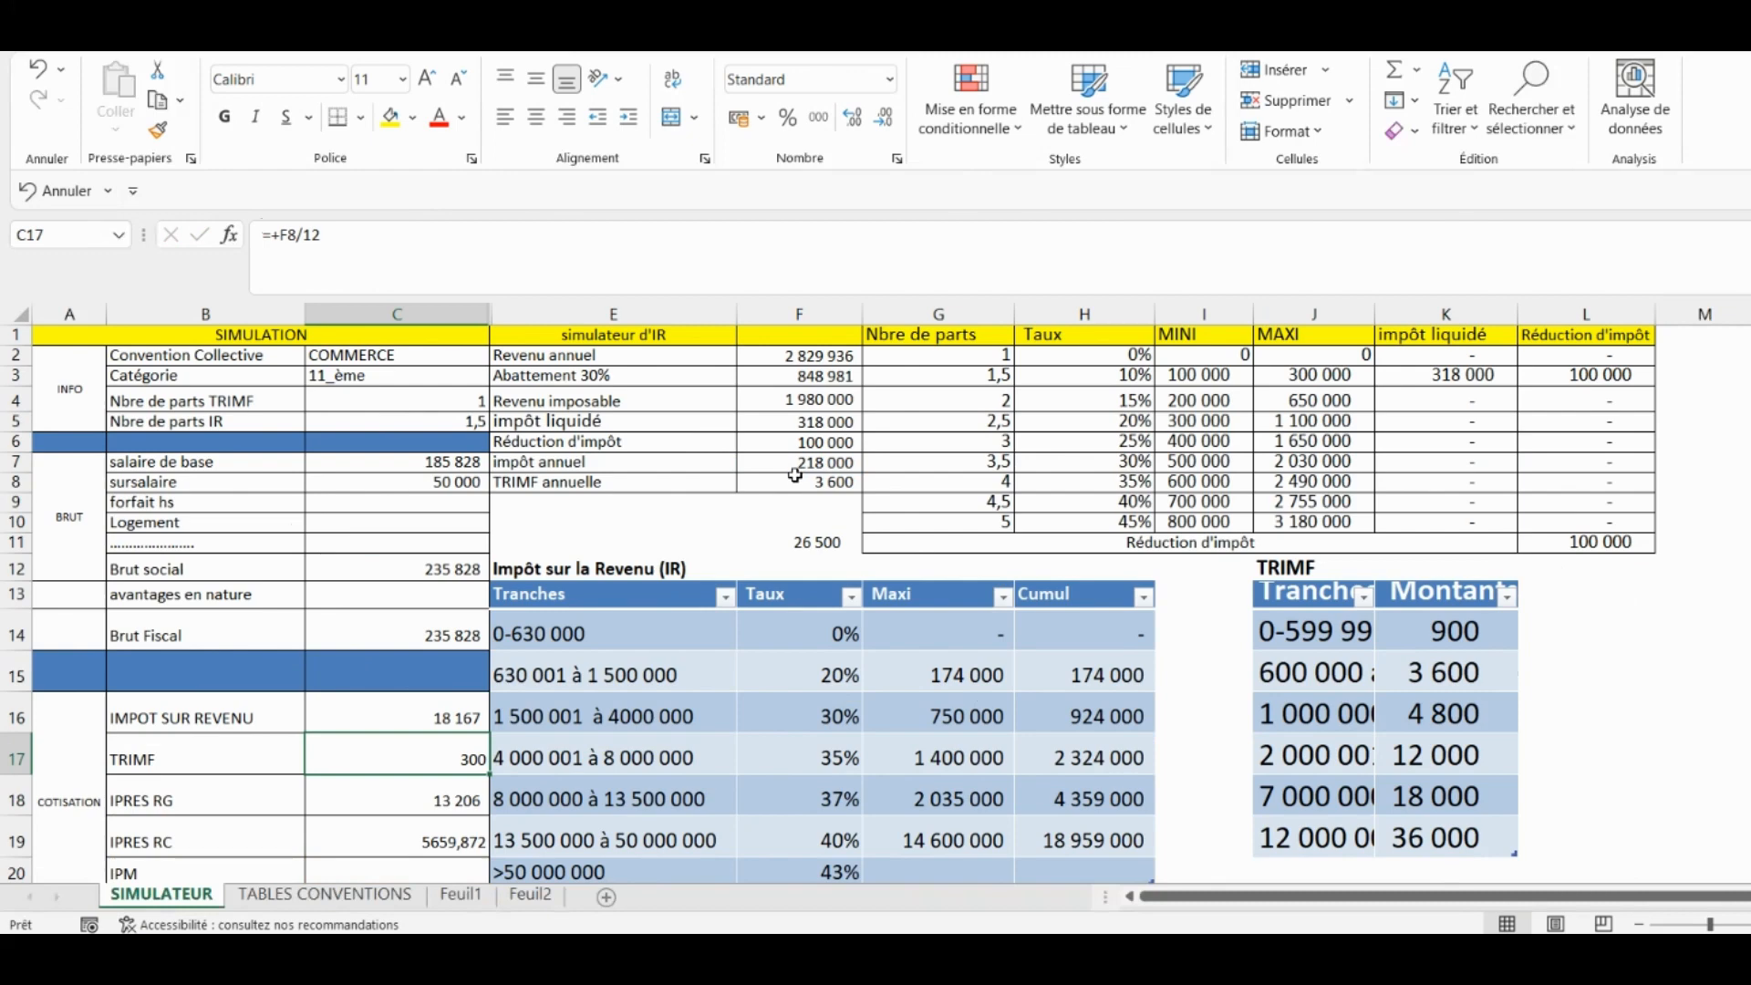